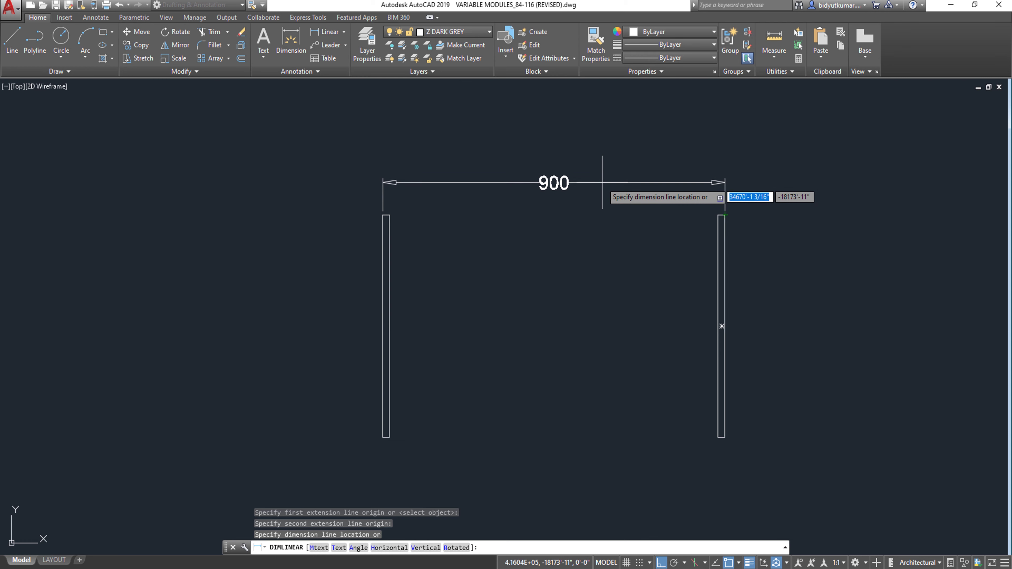
Place the overall width dimension above the two side panels and add a vertical dimension for the left panel's height.
{"action": "key", "text": "Return"}
{"action": "key", "text": "Return"}
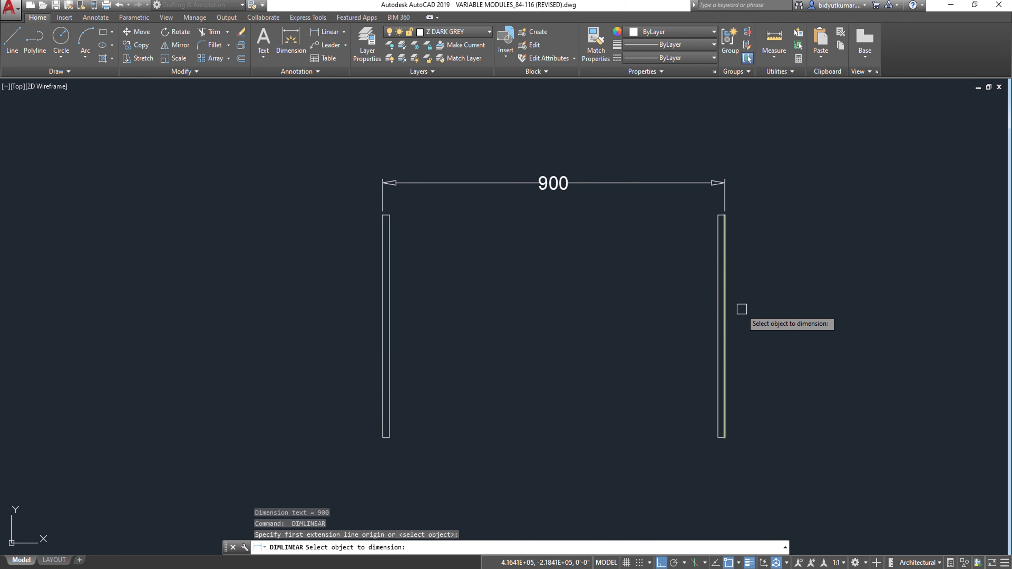
{"action": "left_click", "coordinate": [378, 318]}
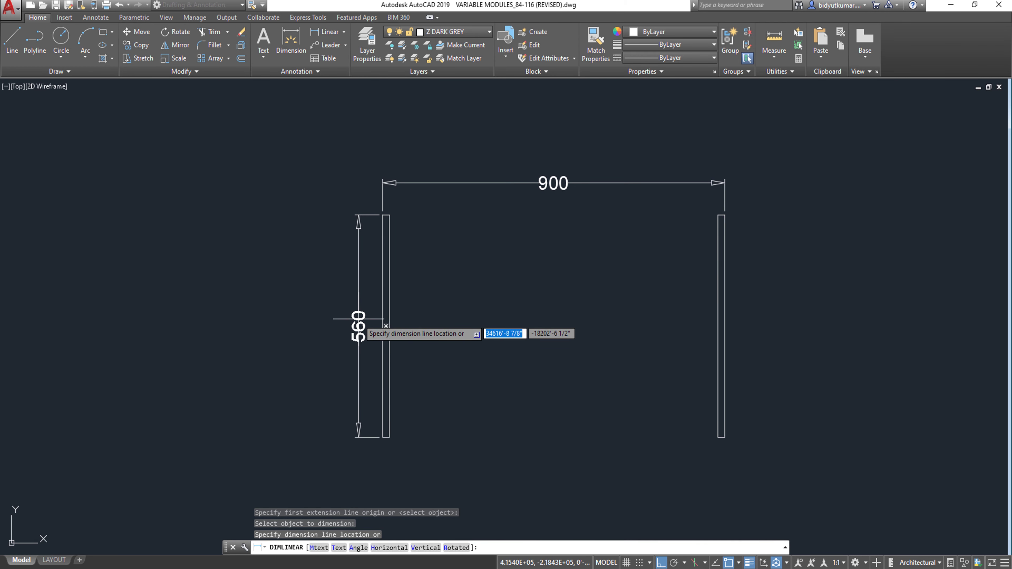
{"action": "left_click", "coordinate": [357, 334]}
{"action": "key", "text": "Escape"}
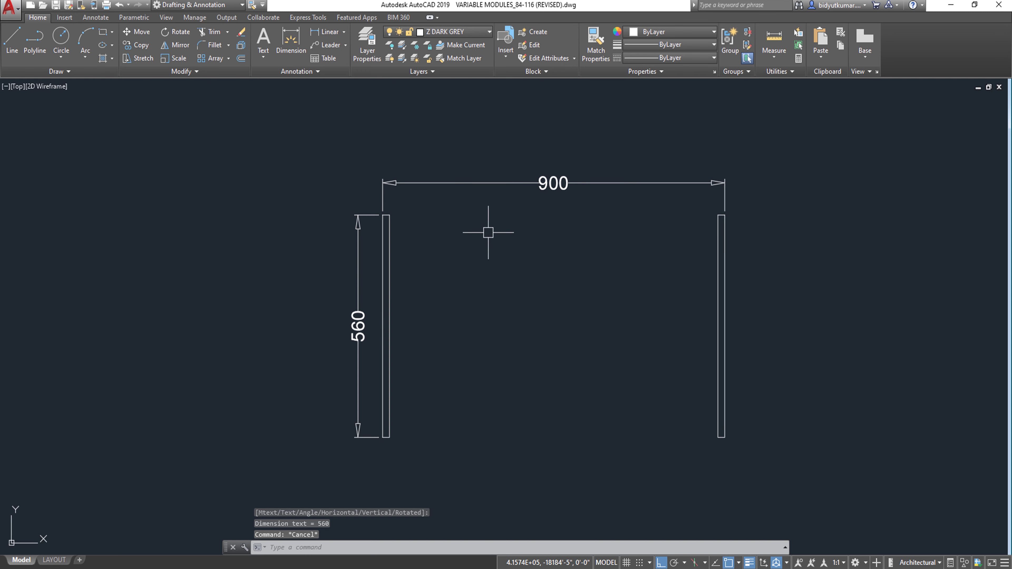
Explode both vertical side panels into separate lines.
{"action": "scroll", "coordinate": [393, 220], "scroll_direction": "up", "scroll_amount": 2}
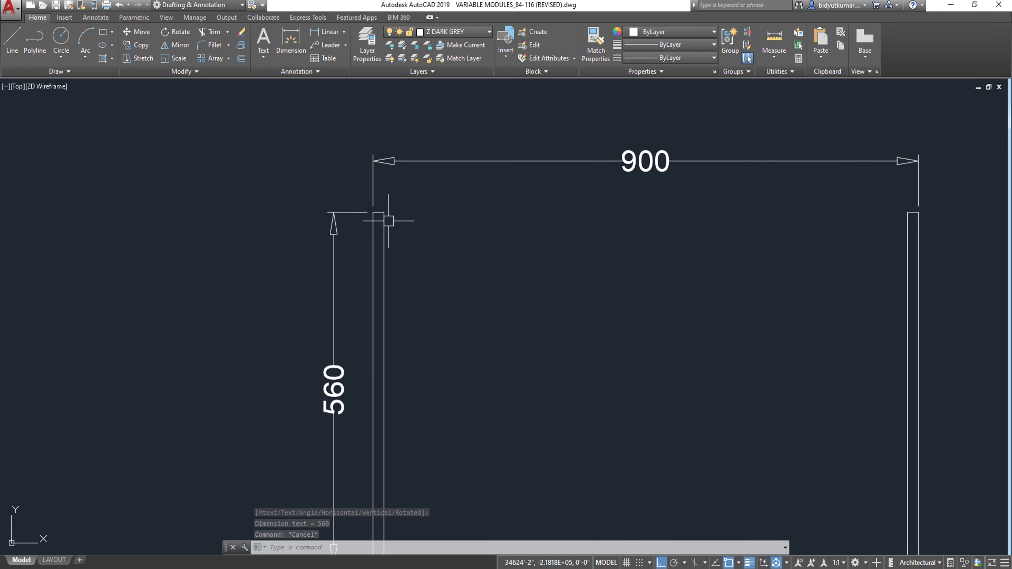
{"action": "scroll", "coordinate": [389, 219], "scroll_direction": "down", "scroll_amount": 2}
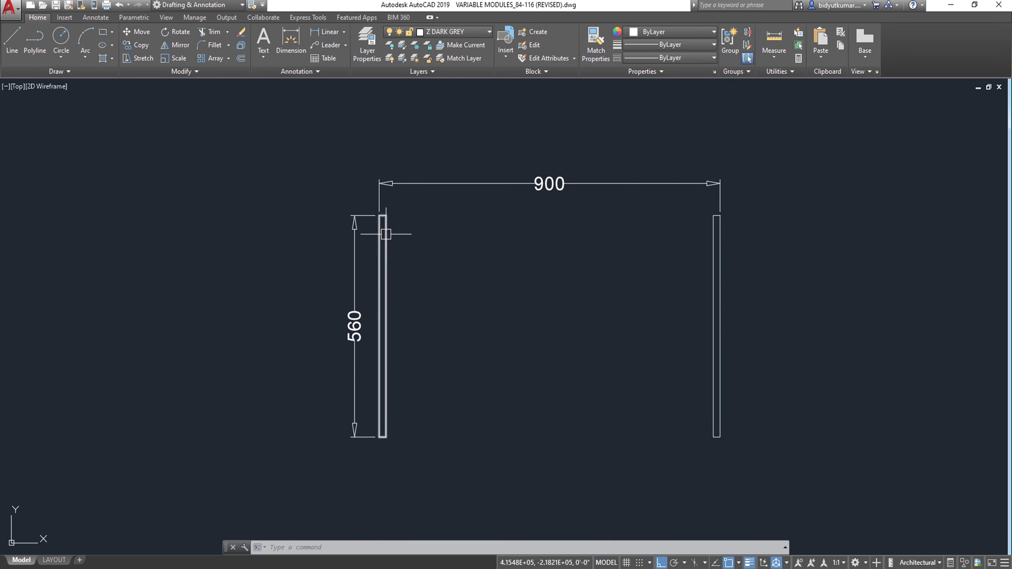
{"action": "left_click", "coordinate": [712, 250]}
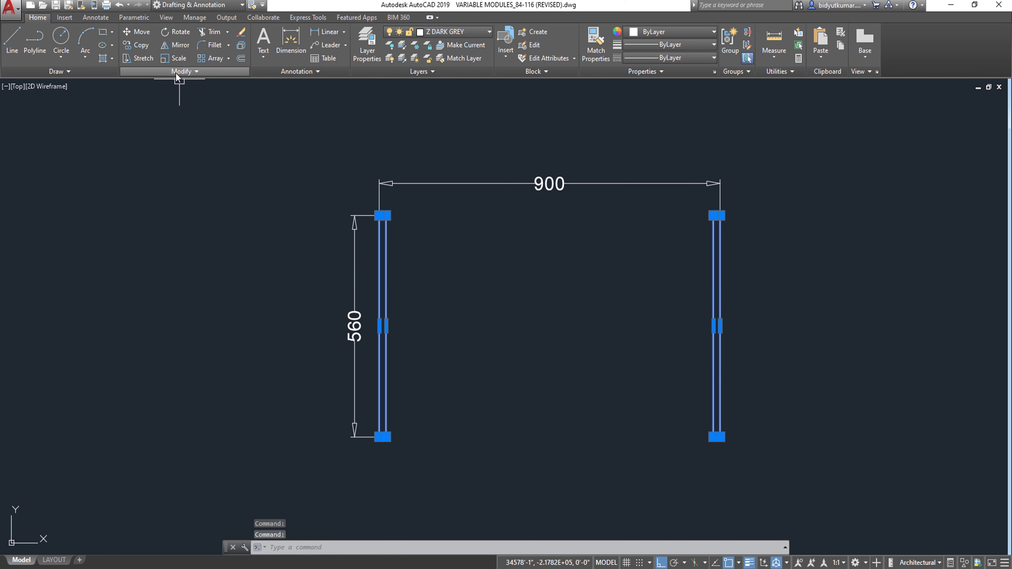
{"action": "left_click", "coordinate": [240, 48]}
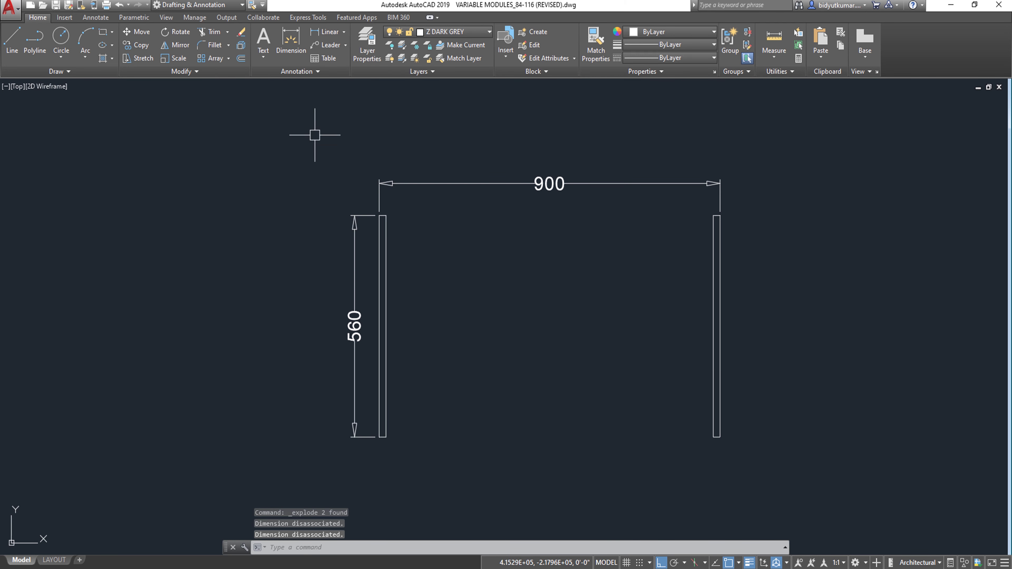
Offset the left panel's inner edge 6 into the panel thickness.
{"action": "scroll", "coordinate": [400, 218], "scroll_direction": "up", "scroll_amount": 2}
{"action": "middle_click_drag", "start_coordinate": [477, 260], "coordinate": [361, 278]}
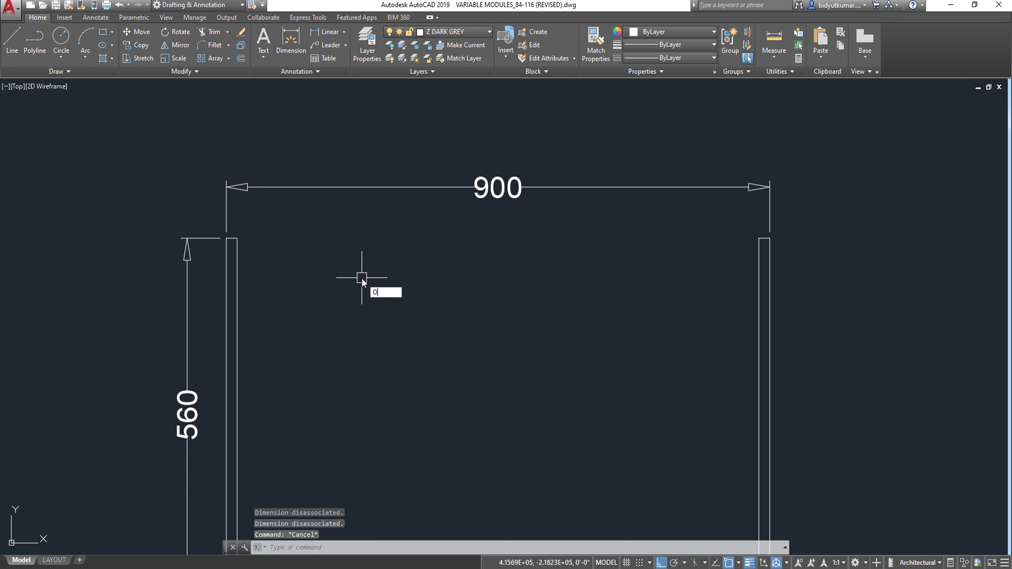
{"action": "key", "text": "Return"}
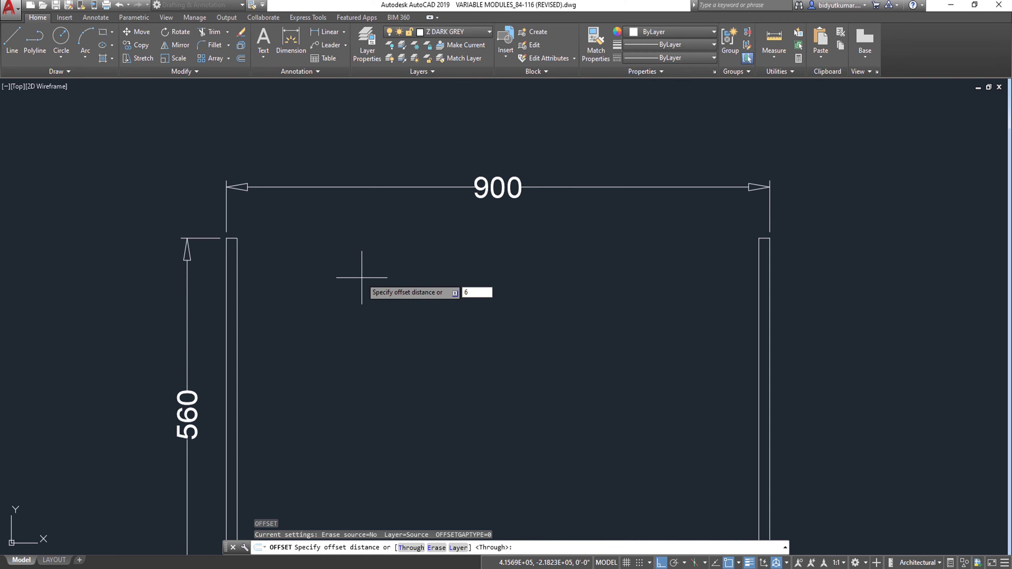
{"action": "key", "text": "Return"}
{"action": "scroll", "coordinate": [248, 271], "scroll_direction": "up", "scroll_amount": 4}
{"action": "left_click", "coordinate": [219, 244]}
{"action": "left_click", "coordinate": [154, 264]}
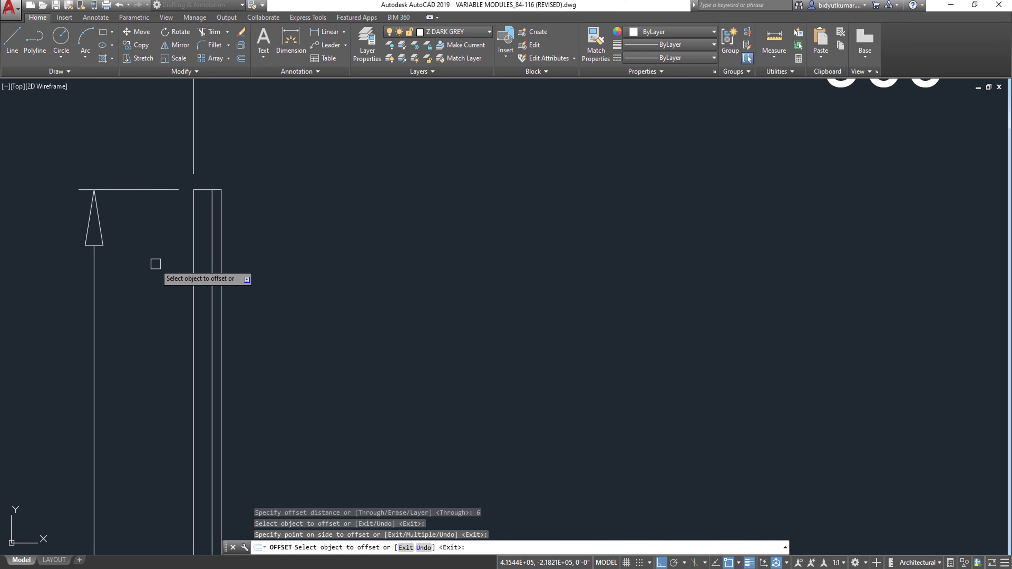
Offset the right panel's inner edge by the same distance of 6 into the panel thickness.
{"action": "scroll", "coordinate": [154, 264], "scroll_direction": "down", "scroll_amount": 4}
{"action": "scroll", "coordinate": [703, 251], "scroll_direction": "up", "scroll_amount": 4}
{"action": "left_click", "coordinate": [679, 260]}
{"action": "left_click", "coordinate": [734, 260]}
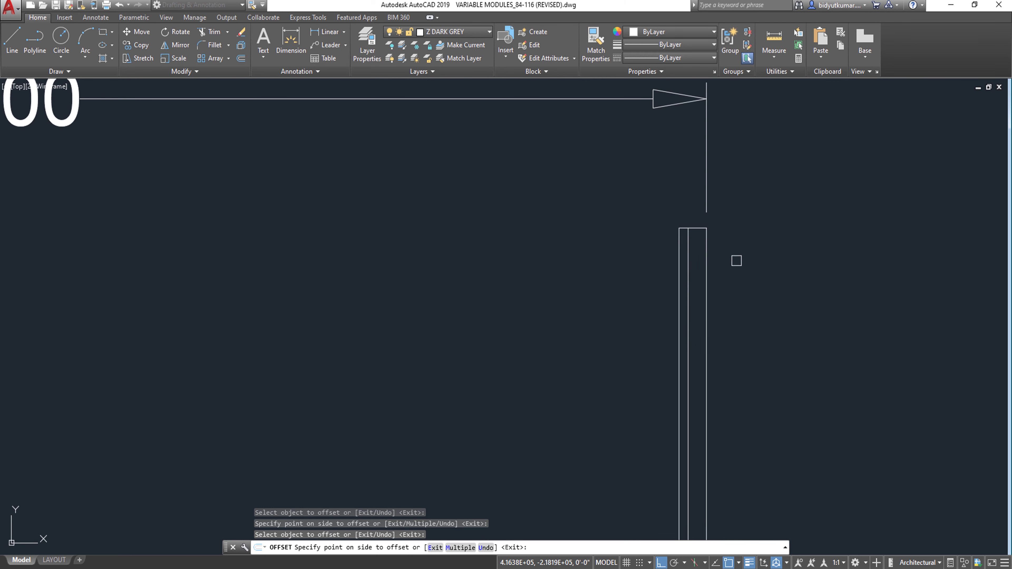
{"action": "scroll", "coordinate": [734, 260], "scroll_direction": "down", "scroll_amount": 4}
{"action": "key", "text": "Escape"}
{"action": "key", "text": "Escape"}
{"action": "key", "text": "Escape"}
Offset the right panel's top edge 18 downward.
{"action": "scroll", "coordinate": [744, 260], "scroll_direction": "up", "scroll_amount": 4}
{"action": "scroll", "coordinate": [744, 261], "scroll_direction": "up", "scroll_amount": 2}
{"action": "middle_click_drag", "start_coordinate": [745, 260], "coordinate": [672, 256]}
{"action": "type", "text": "o"}
{"action": "key", "text": "Return"}
{"action": "type", "text": "18"}
{"action": "key", "text": "Return"}
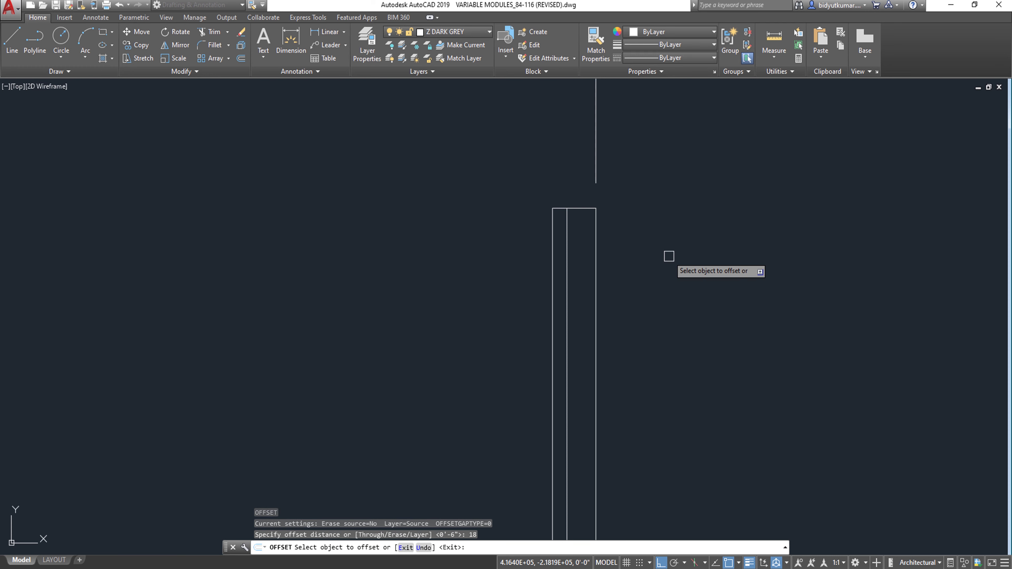
{"action": "left_click", "coordinate": [581, 209]}
{"action": "left_click", "coordinate": [578, 228]}
{"action": "key", "text": "Return"}
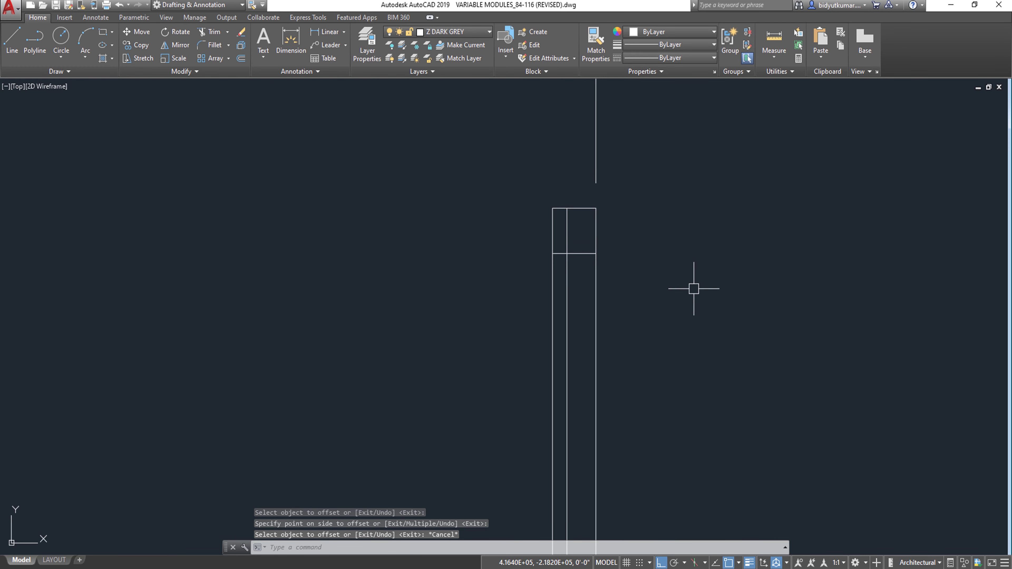
Offset the new horizontal line in the right panel 6 further down.
{"action": "key", "text": "Return"}
{"action": "type", "text": "6"}
{"action": "key", "text": "Return"}
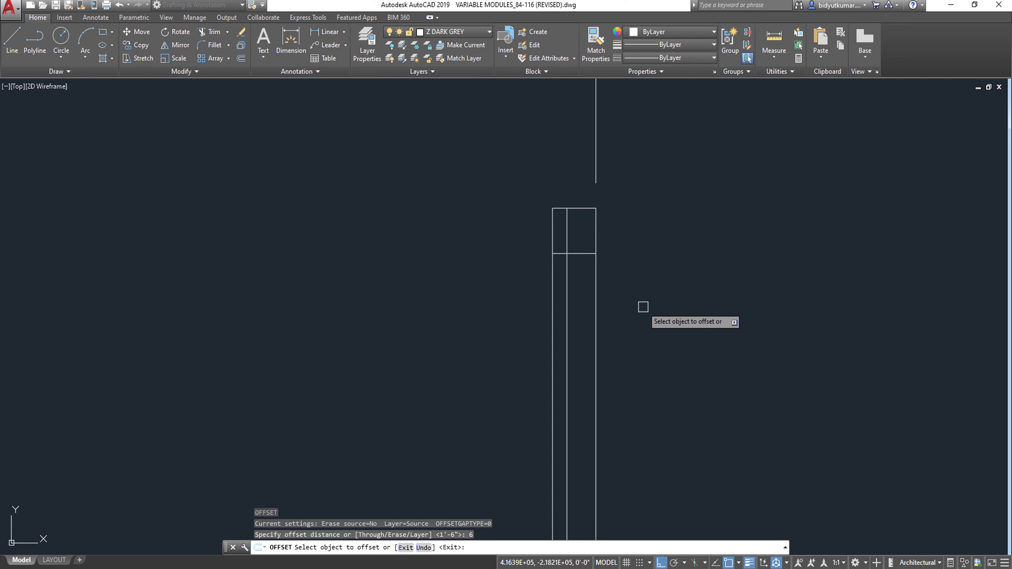
{"action": "left_click", "coordinate": [584, 252]}
{"action": "left_click", "coordinate": [571, 277]}
{"action": "key", "text": "Escape"}
Trim the excess offset lines in the right panel to leave a small 6 by 6 groove on its inner edge.
{"action": "scroll", "coordinate": [581, 258], "scroll_direction": "up", "scroll_amount": 2}
{"action": "type", "text": "TR"}
{"action": "key", "text": "Return"}
{"action": "key", "text": "Return"}
{"action": "left_click", "coordinate": [587, 219]}
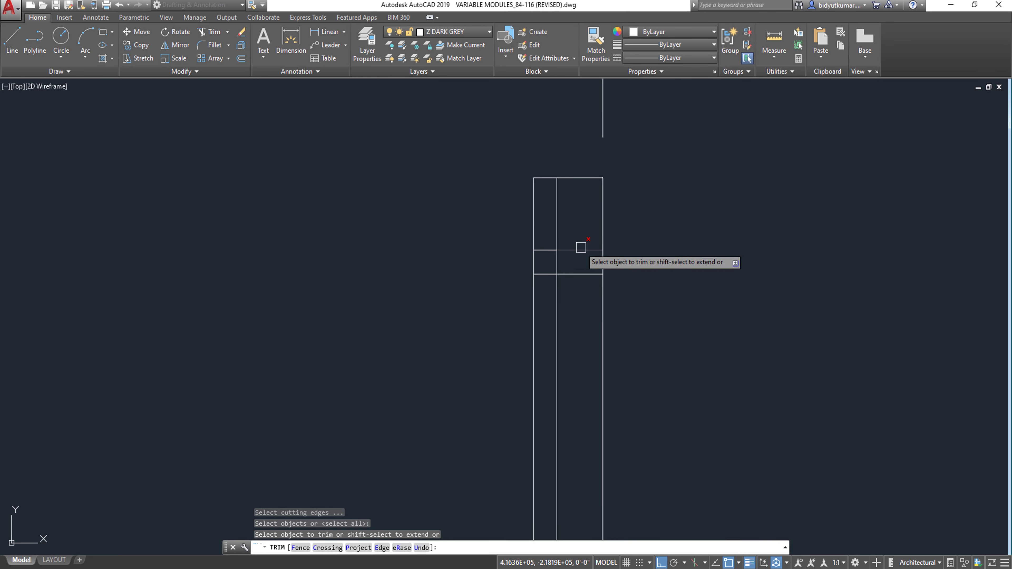
{"action": "left_click", "coordinate": [566, 317]}
{"action": "left_click", "coordinate": [558, 218]}
{"action": "left_click", "coordinate": [554, 294]}
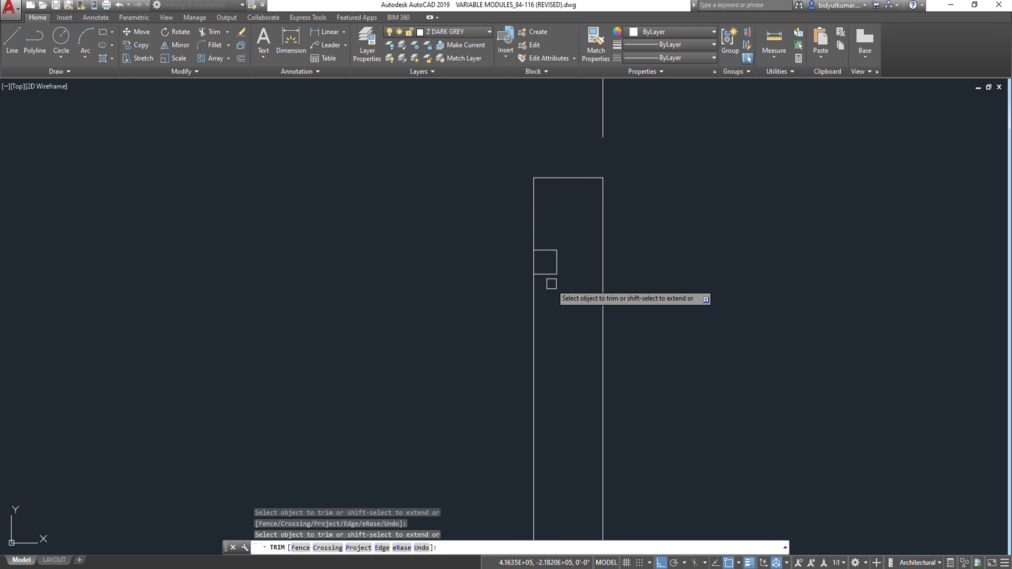
{"action": "scroll", "coordinate": [637, 284], "scroll_direction": "down", "scroll_amount": 10}
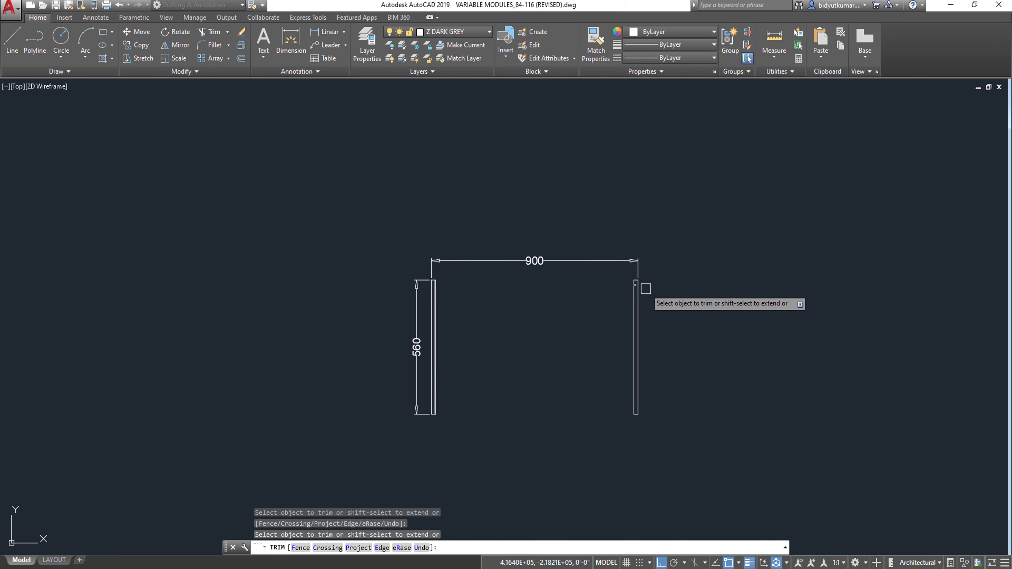
{"action": "key", "text": "Escape"}
Extend the two horizontal groove lines from the right panel across to the offset line inside the left panel.
{"action": "scroll", "coordinate": [641, 290], "scroll_direction": "up", "scroll_amount": 4}
{"action": "scroll", "coordinate": [95, 267], "scroll_direction": "up", "scroll_amount": 5}
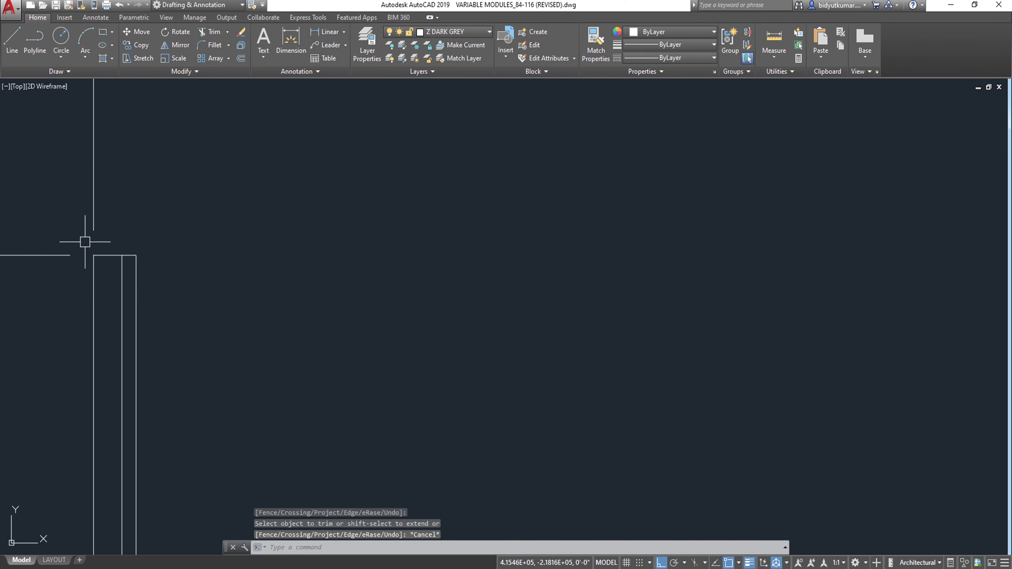
{"action": "key", "text": "Escape"}
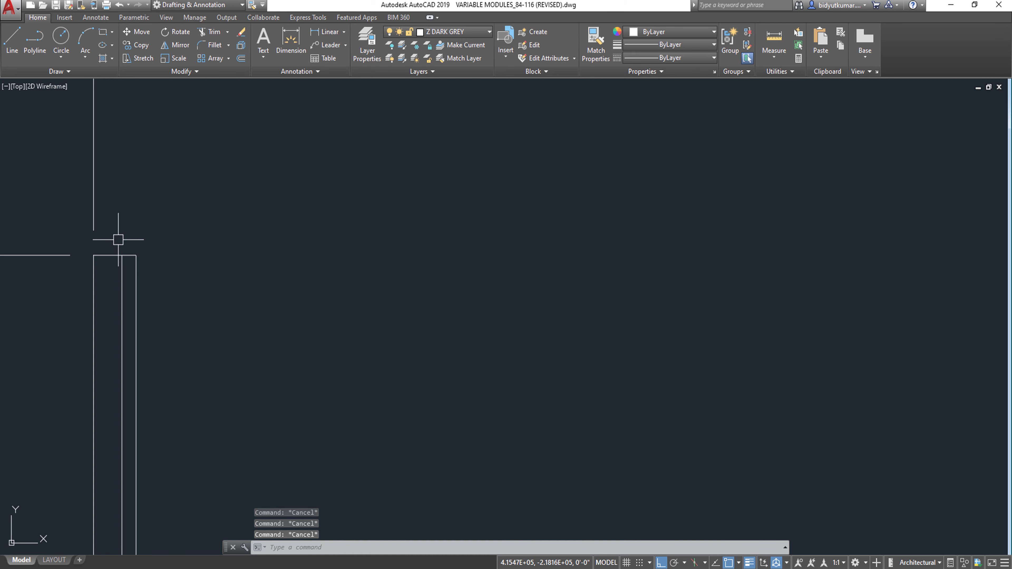
{"action": "type", "text": "EX"}
{"action": "key", "text": "Return"}
{"action": "left_click", "coordinate": [122, 284]}
{"action": "key", "text": "Return"}
{"action": "scroll", "coordinate": [122, 284], "scroll_direction": "down", "scroll_amount": 4}
{"action": "scroll", "coordinate": [935, 282], "scroll_direction": "up", "scroll_amount": 4}
{"action": "left_click", "coordinate": [935, 282]}
{"action": "scroll", "coordinate": [930, 293], "scroll_direction": "down", "scroll_amount": 4}
{"action": "left_click", "coordinate": [934, 298]}
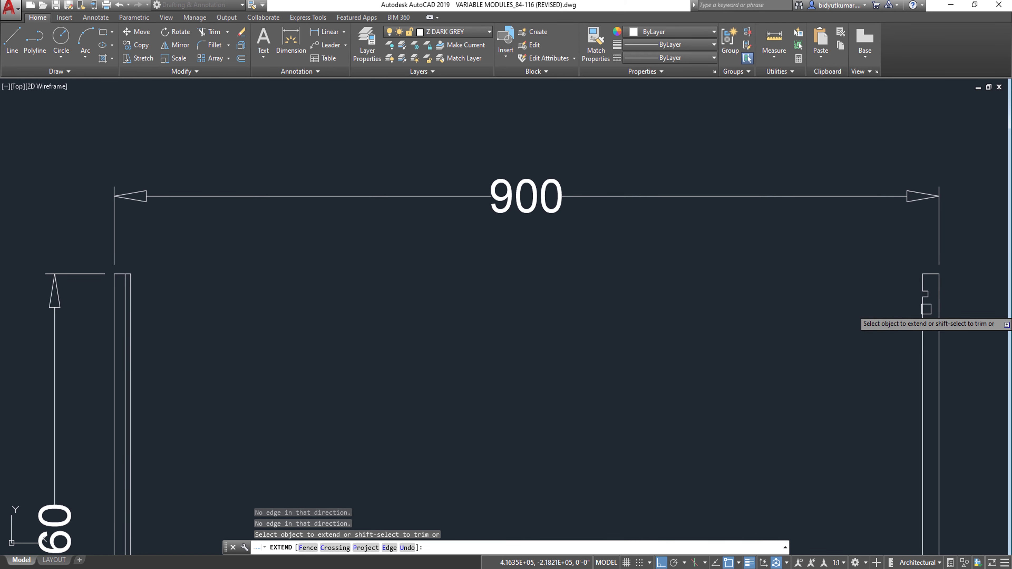
{"action": "scroll", "coordinate": [929, 297], "scroll_direction": "up", "scroll_amount": 4}
{"action": "left_click", "coordinate": [917, 284]}
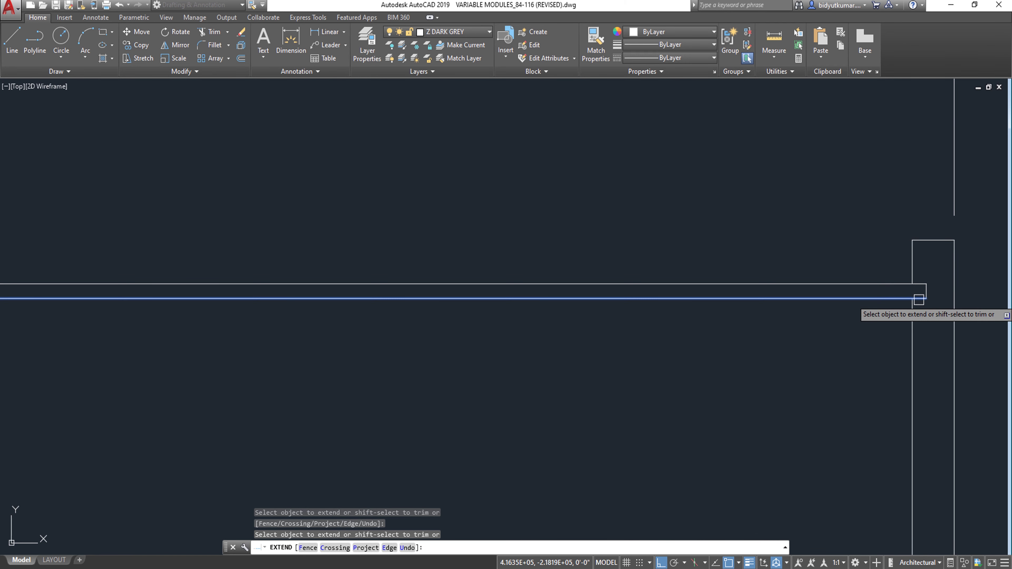
{"action": "scroll", "coordinate": [915, 294], "scroll_direction": "down", "scroll_amount": 4}
{"action": "key", "text": "Escape"}
Trim the left panel's offset line and inner edge around the back panel so it sits in a matching groove.
{"action": "scroll", "coordinate": [113, 297], "scroll_direction": "up", "scroll_amount": 4}
{"action": "scroll", "coordinate": [113, 297], "scroll_direction": "up", "scroll_amount": 4}
{"action": "type", "text": "tr"}
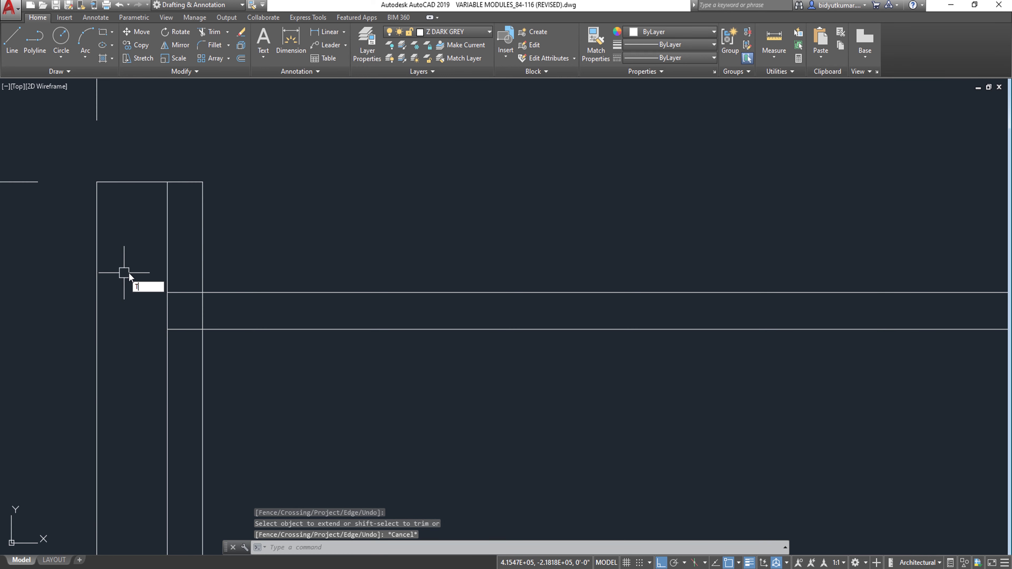
{"action": "key", "text": "Return"}
{"action": "key", "text": "Escape"}
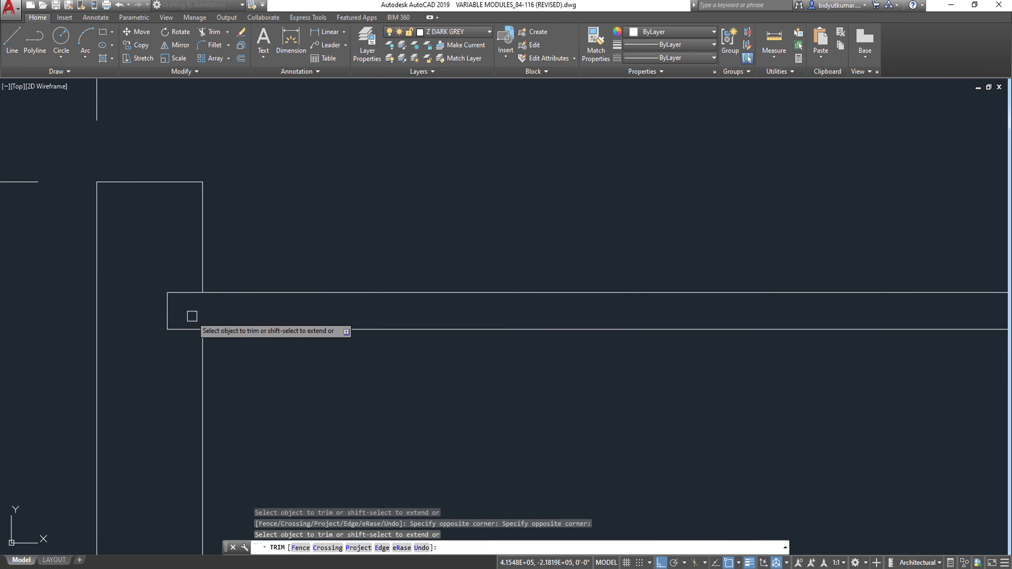
{"action": "scroll", "coordinate": [264, 306], "scroll_direction": "down", "scroll_amount": 5}
{"action": "middle_click_drag", "start_coordinate": [435, 441], "coordinate": [385, 322]}
{"action": "key", "text": "Escape"}
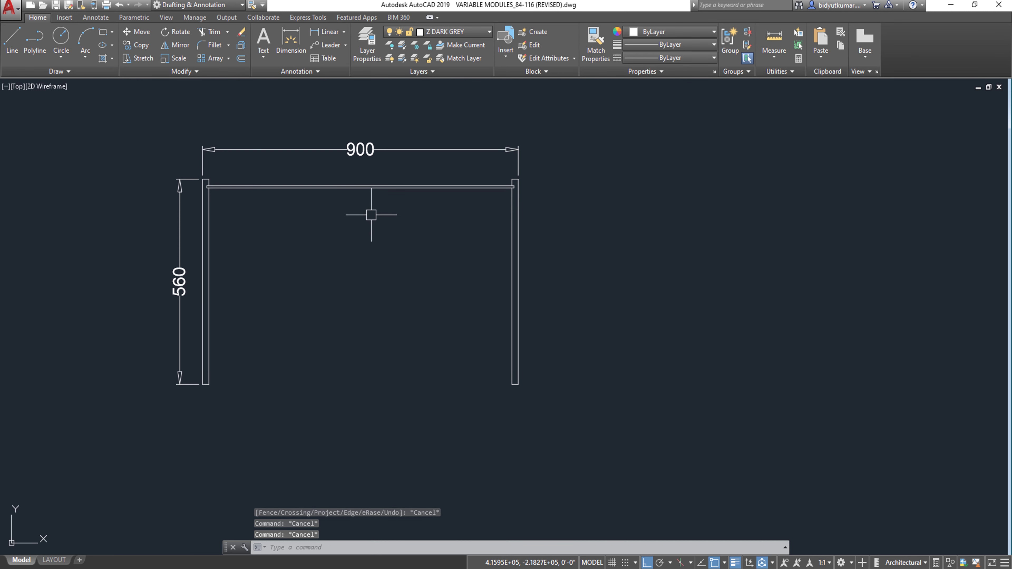
Draw a horizontal line joining the lower inner corners of the two side panels.
{"action": "key", "text": "Return"}
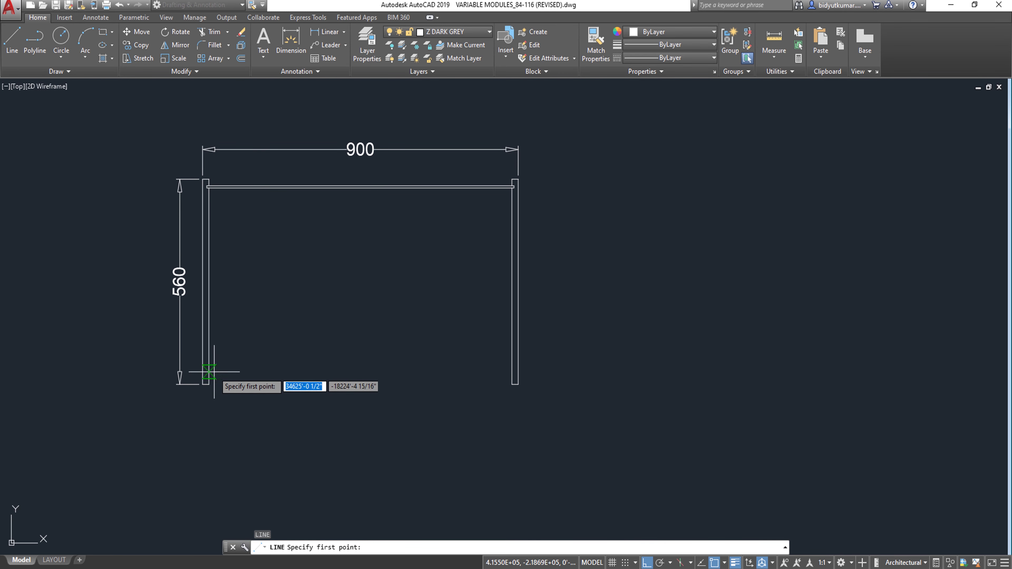
{"action": "left_click", "coordinate": [208, 384]}
{"action": "left_click", "coordinate": [512, 384]}
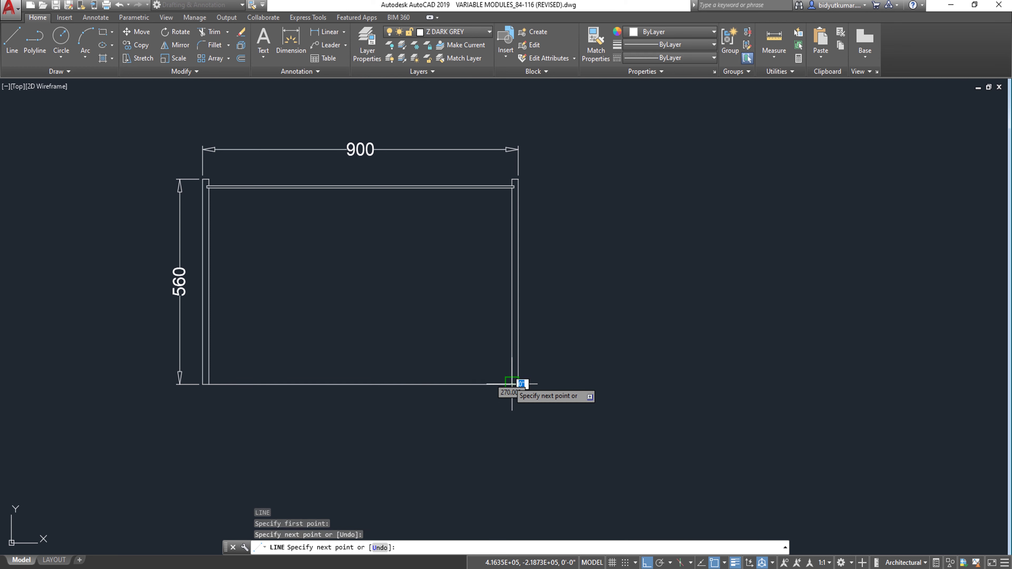
{"action": "key", "text": "Escape"}
Move the horizontal line between the panels' lower ends up by 80.
{"action": "left_click_drag", "start_coordinate": [515, 372], "coordinate": [350, 432]}
{"action": "type", "text": "m"}
{"action": "key", "text": "Return"}
{"action": "left_click", "coordinate": [641, 436]}
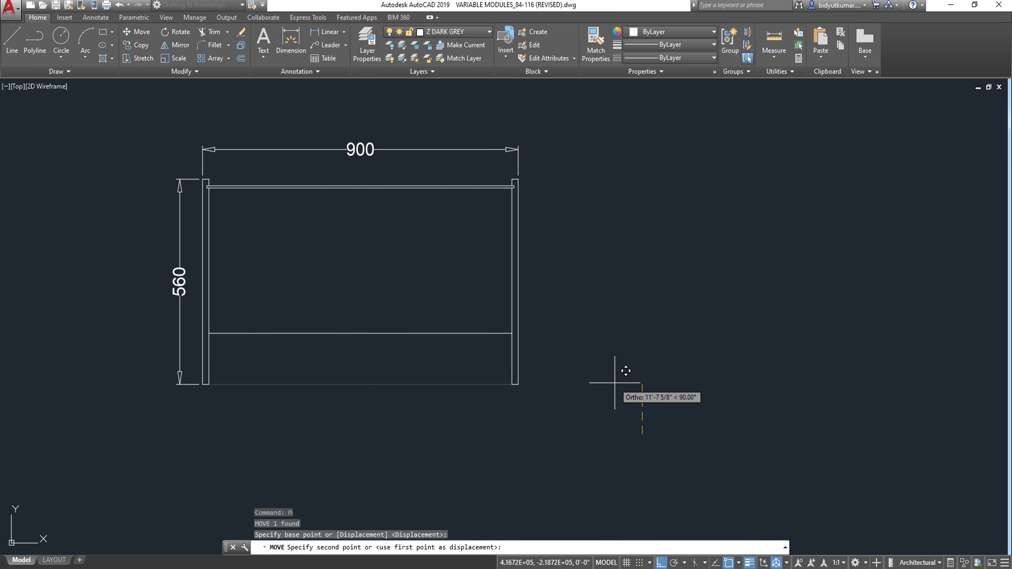
{"action": "type", "text": "80"}
{"action": "key", "text": "Return"}
{"action": "key", "text": "Escape"}
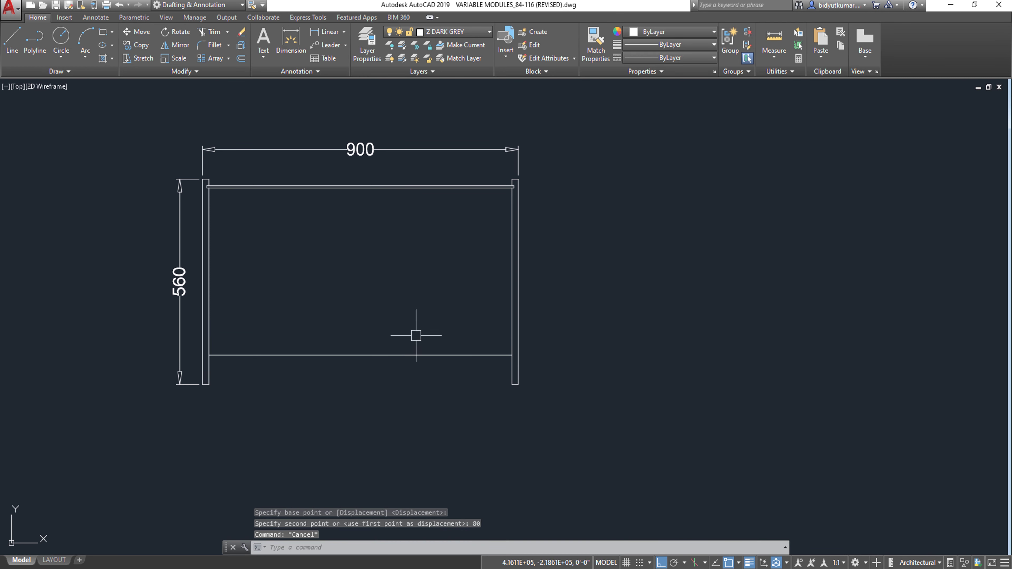
Give the lower horizontal line the light grey colour 199,200,202 and the HIDDEN2 linetype.
{"action": "left_click_drag", "start_coordinate": [398, 339], "coordinate": [331, 402]}
{"action": "left_click", "coordinate": [684, 34]}
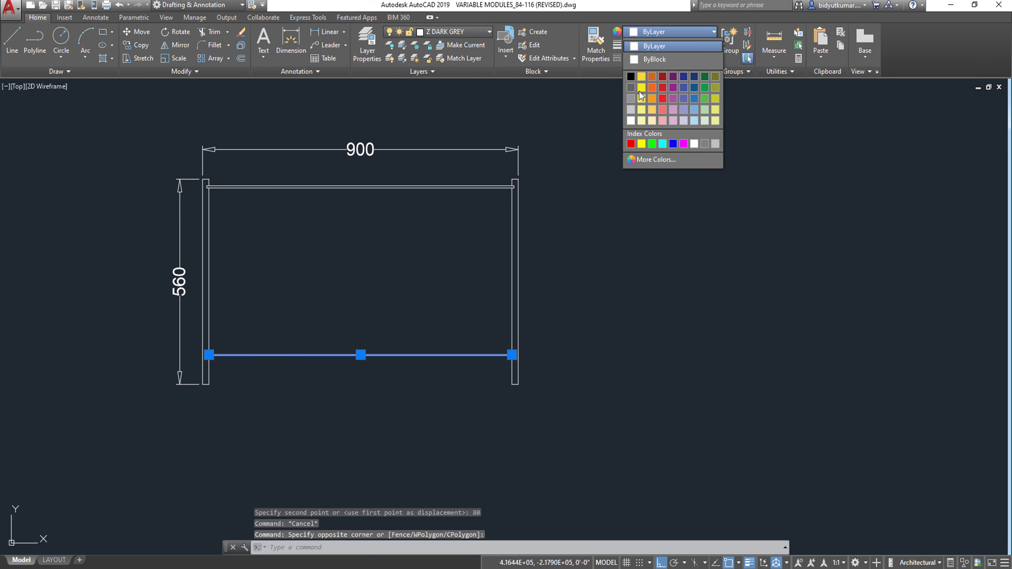
{"action": "left_click", "coordinate": [631, 109]}
{"action": "left_click", "coordinate": [673, 57]}
{"action": "left_click", "coordinate": [674, 113]}
Try linetype scales of 50 and 10 on the hidden line, settle on 5, and close its properties.
{"action": "right_click", "coordinate": [407, 307]}
{"action": "left_click", "coordinate": [450, 286]}
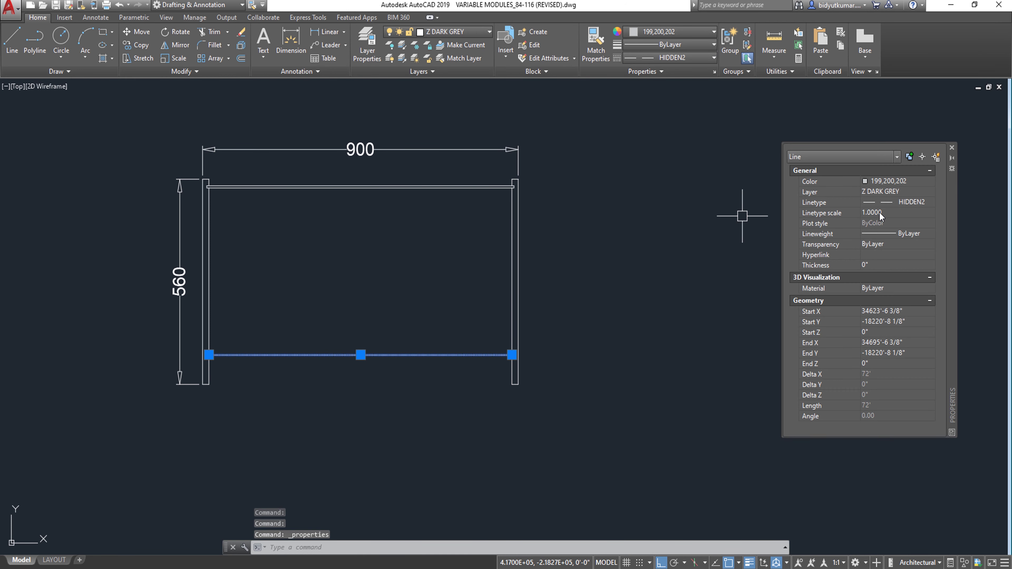
{"action": "left_click", "coordinate": [879, 213]}
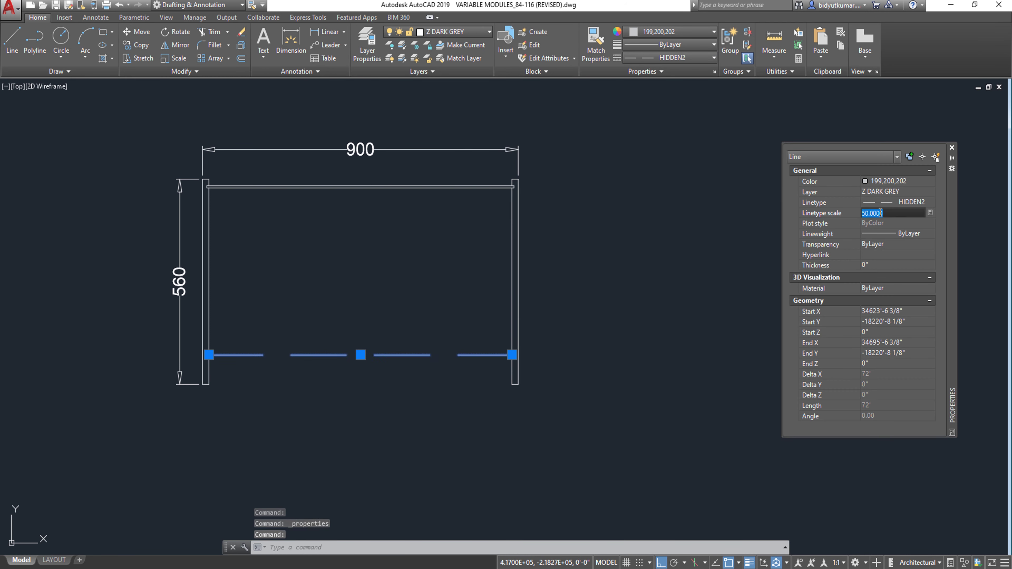
{"action": "type", "text": "10"}
{"action": "key", "text": "Return"}
{"action": "left_click", "coordinate": [879, 212]}
{"action": "type", "text": "5"}
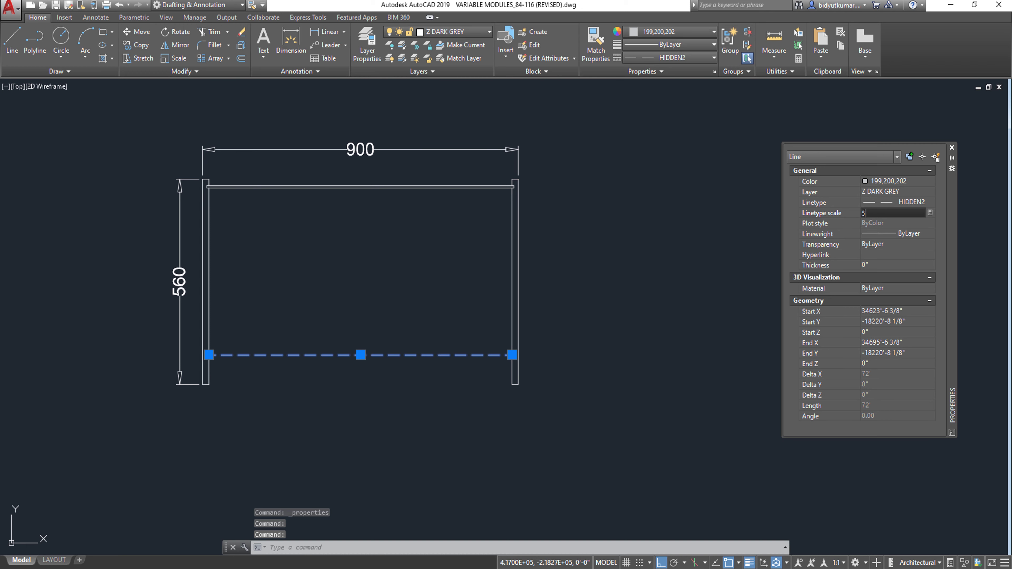
{"action": "key", "text": "Escape"}
{"action": "key", "text": "Escape"}
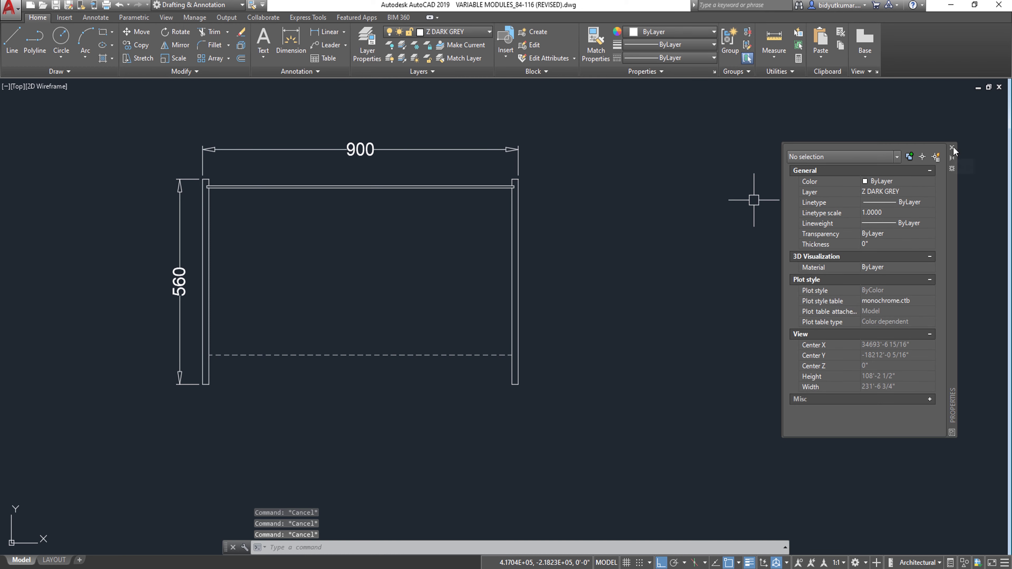
{"action": "left_click", "coordinate": [951, 147]}
Add a vertical linear dimension from the dashed front line to the lower end of the left side panel.
{"action": "type", "text": "DIMLI"}
{"action": "key", "text": "Return"}
{"action": "scroll", "coordinate": [197, 367], "scroll_direction": "up", "scroll_amount": 4}
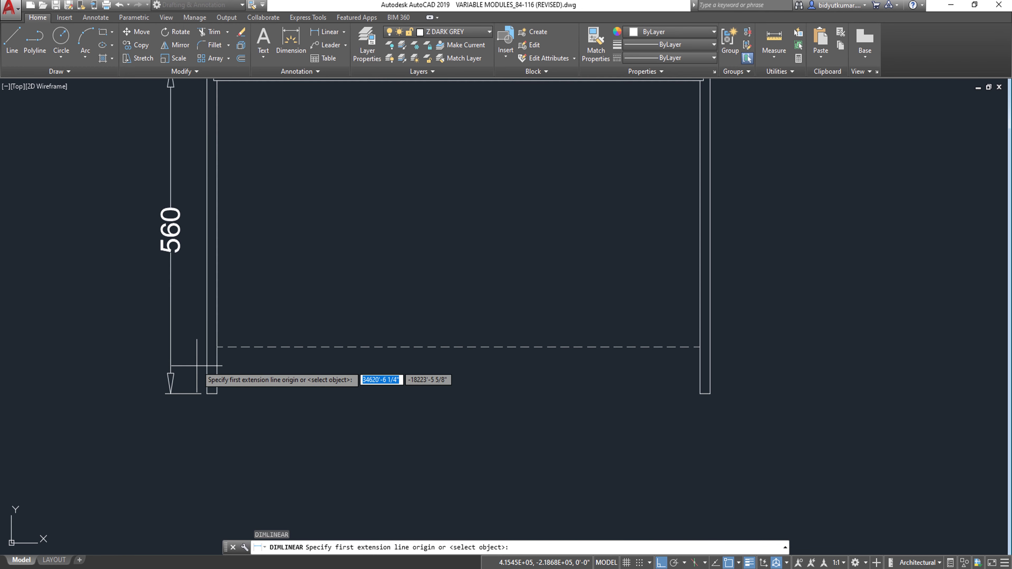
{"action": "left_click", "coordinate": [209, 355]}
{"action": "left_click", "coordinate": [227, 398]}
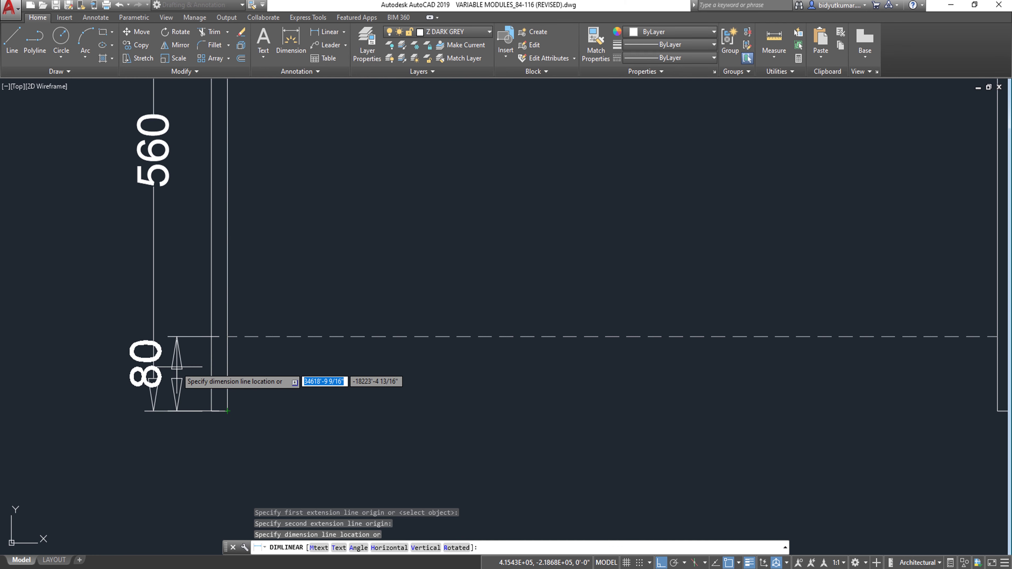
{"action": "left_click", "coordinate": [175, 279]}
Shift the overall depth dimension line farther out from the left side panel, clear of the short front setback dimension.
{"action": "left_click", "coordinate": [155, 384]}
{"action": "left_click", "coordinate": [153, 411]}
{"action": "left_click", "coordinate": [113, 411]}
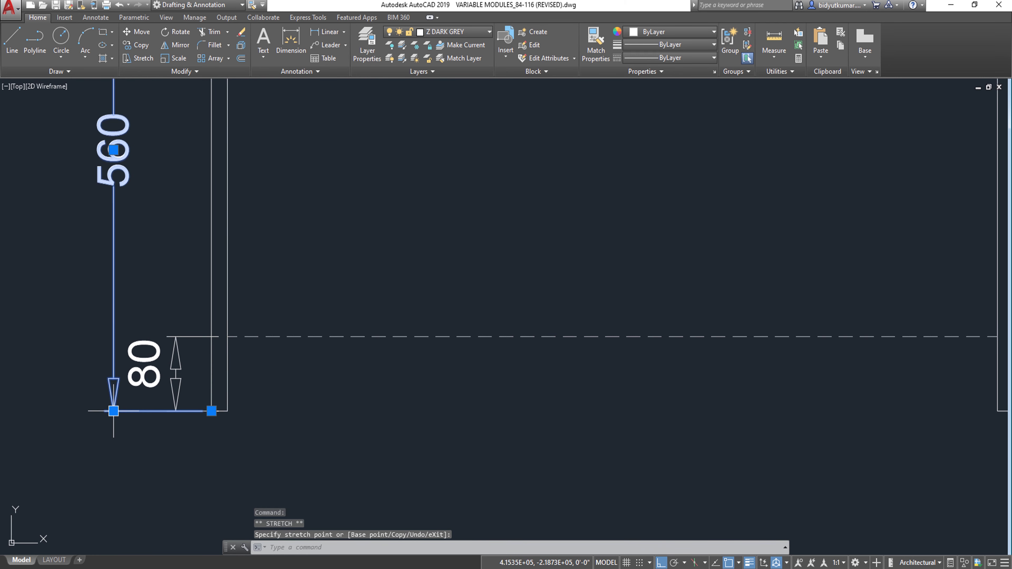
{"action": "scroll", "coordinate": [208, 407], "scroll_direction": "down", "scroll_amount": 4}
{"action": "key", "text": "Escape"}
{"action": "key", "text": "Escape"}
{"action": "key", "text": "Escape"}
Prefix the overall width dimension's text with "WIDTH=" and the overall depth dimension's text with "DEPTH=".
{"action": "double_click", "coordinate": [382, 199]}
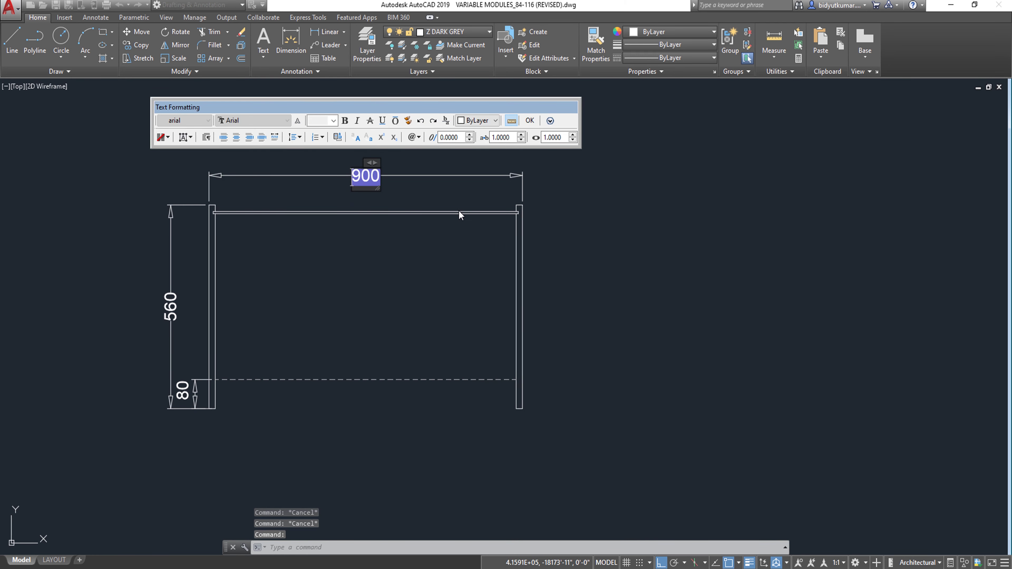
{"action": "type", "text": "WIDTH="}
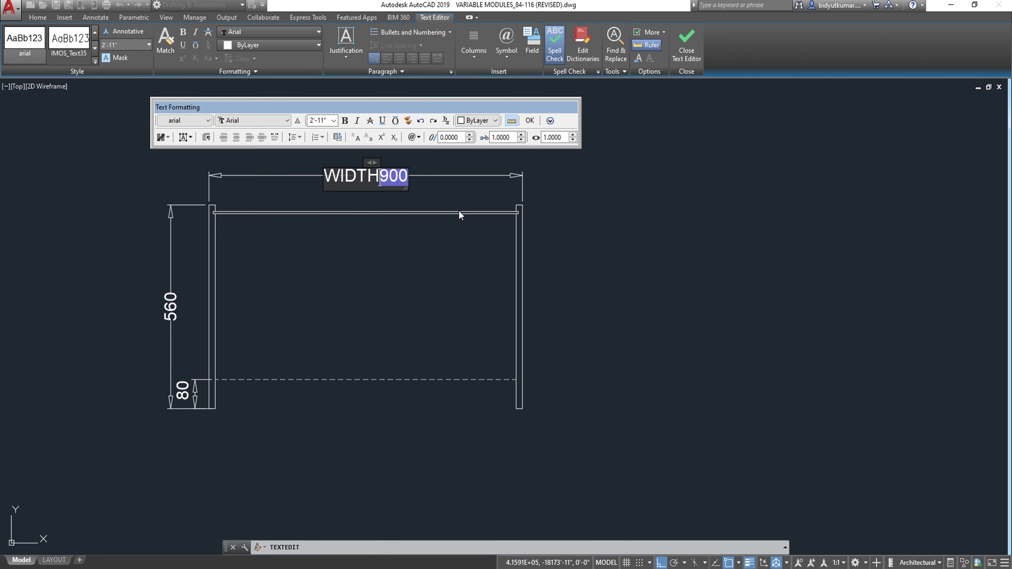
{"action": "left_click", "coordinate": [453, 230]}
{"action": "left_click", "coordinate": [171, 309]}
{"action": "type", "text": "DEPTH"}
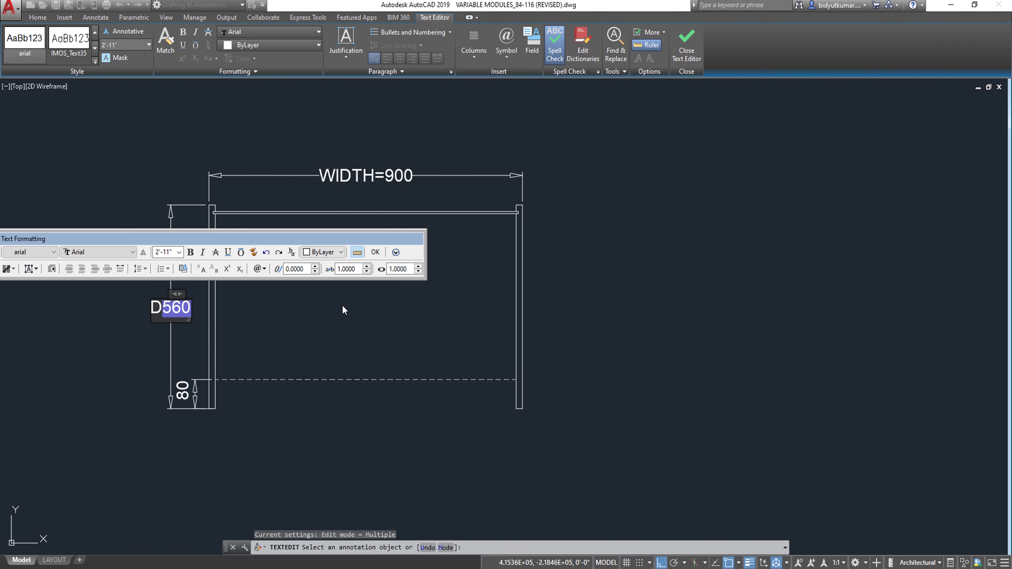
{"action": "type", "text": "="}
{"action": "left_click", "coordinate": [342, 305]}
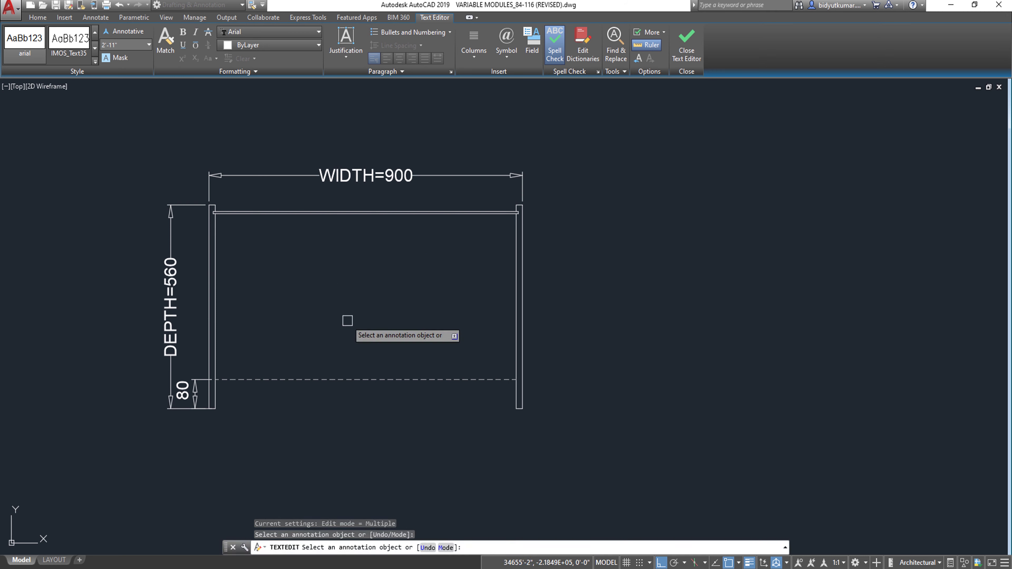
{"action": "key", "text": "Escape"}
Dimension the distance from the left panel's back end to the dashed line, aligned with the front setback dimension.
{"action": "type", "text": "LI"}
{"action": "key", "text": "Return"}
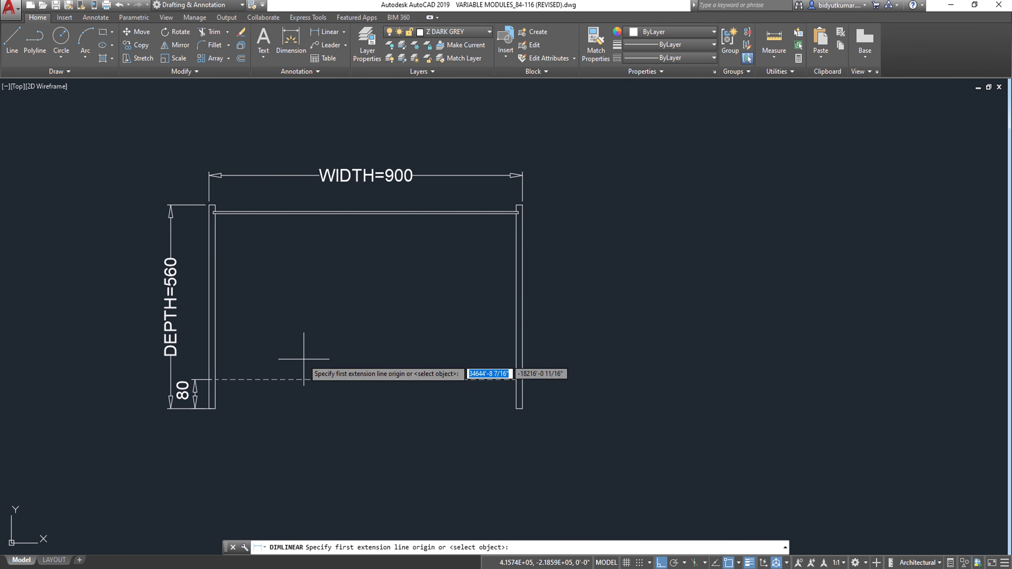
{"action": "scroll", "coordinate": [209, 205], "scroll_direction": "up", "scroll_amount": 3}
{"action": "left_click", "coordinate": [208, 206]}
{"action": "scroll", "coordinate": [215, 247], "scroll_direction": "down", "scroll_amount": 3}
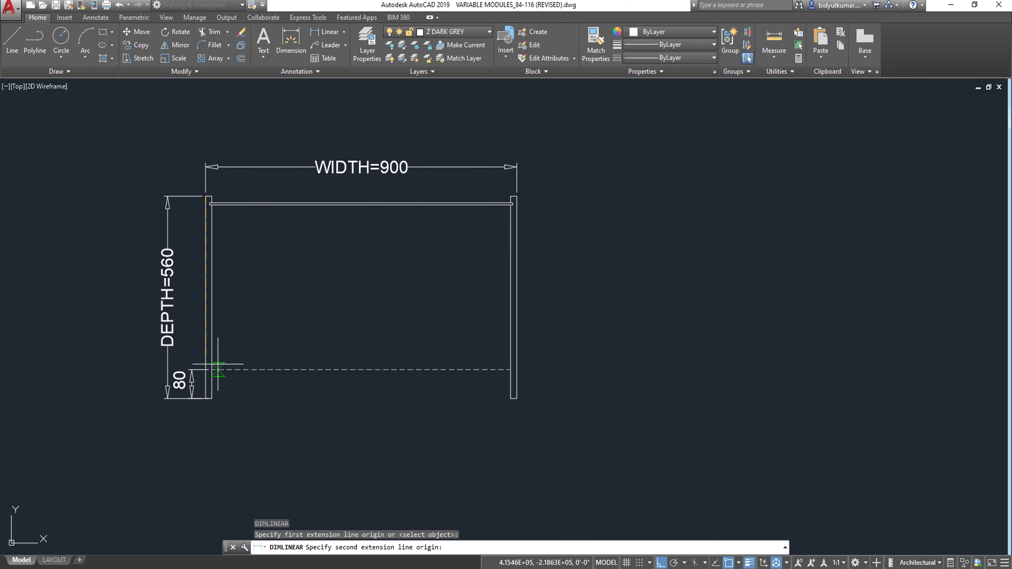
{"action": "left_click", "coordinate": [207, 369]}
{"action": "scroll", "coordinate": [193, 387], "scroll_direction": "up", "scroll_amount": 3}
{"action": "left_click", "coordinate": [198, 371]}
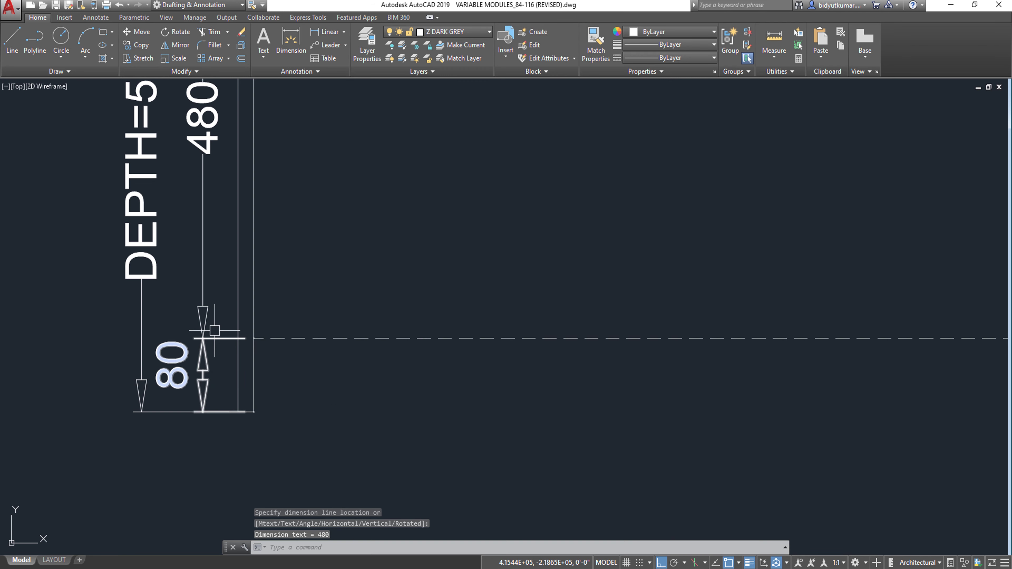
{"action": "scroll", "coordinate": [203, 359], "scroll_direction": "down", "scroll_amount": 3}
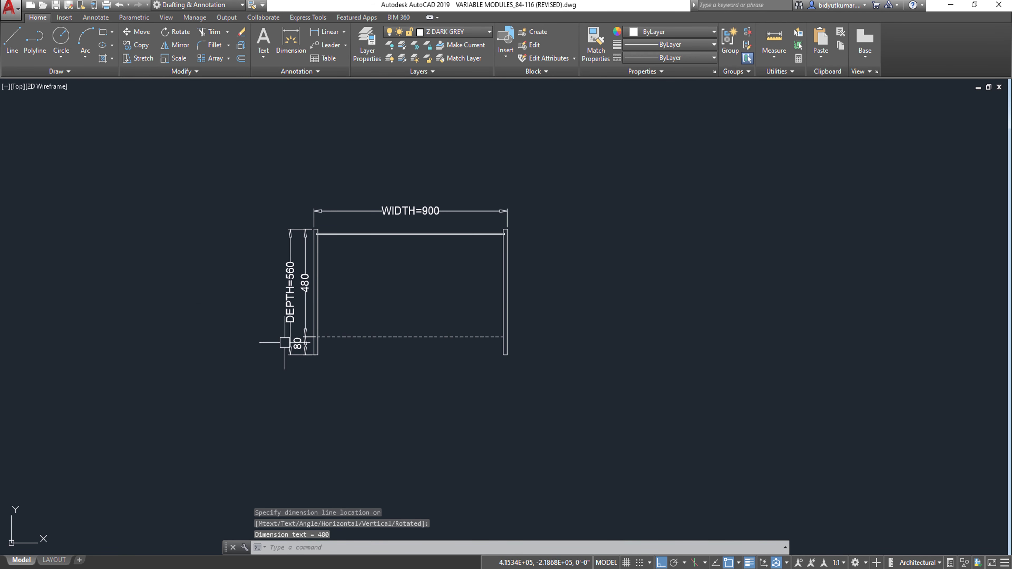
Move the overall depth dimension slightly farther outward from the two inner dimensions.
{"action": "left_click", "coordinate": [279, 354]}
{"action": "scroll", "coordinate": [287, 343], "scroll_direction": "up", "scroll_amount": 3}
{"action": "left_click", "coordinate": [296, 322]}
{"action": "key", "text": "Escape"}
{"action": "key", "text": "Escape"}
{"action": "key", "text": "Escape"}
{"action": "scroll", "coordinate": [300, 322], "scroll_direction": "down", "scroll_amount": 4}
{"action": "scroll", "coordinate": [355, 389], "scroll_direction": "up", "scroll_amount": 2}
{"action": "scroll", "coordinate": [553, 384], "scroll_direction": "down", "scroll_amount": 3}
{"action": "scroll", "coordinate": [379, 315], "scroll_direction": "up", "scroll_amount": 2}
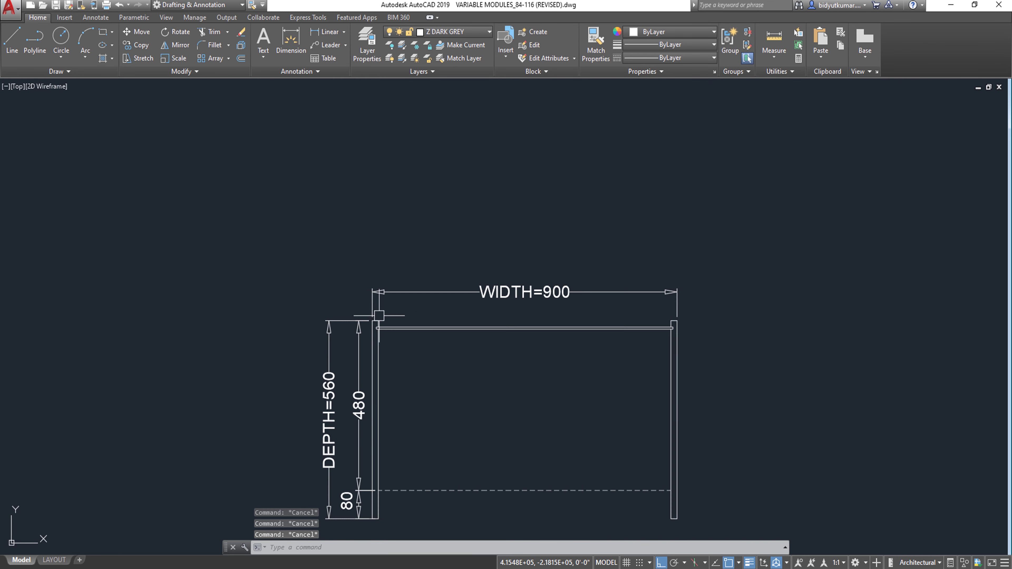
Draw an 18 by 2100 upright rectangle above the plan, aligned with the left side panel's outer edge.
{"action": "type", "text": "rec"}
{"action": "key", "text": "Return"}
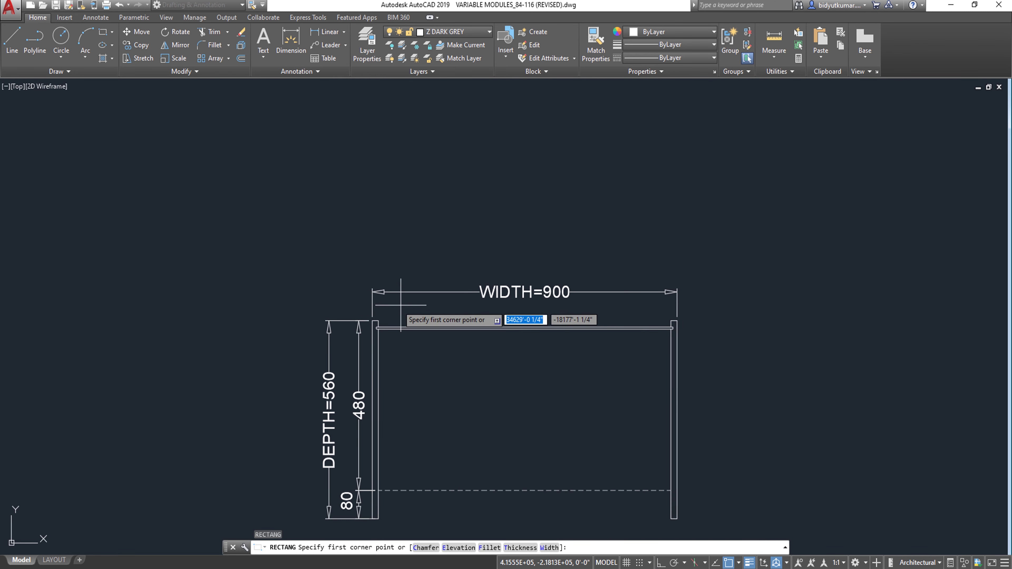
{"action": "left_click", "coordinate": [372, 303]}
{"action": "type", "text": "D"}
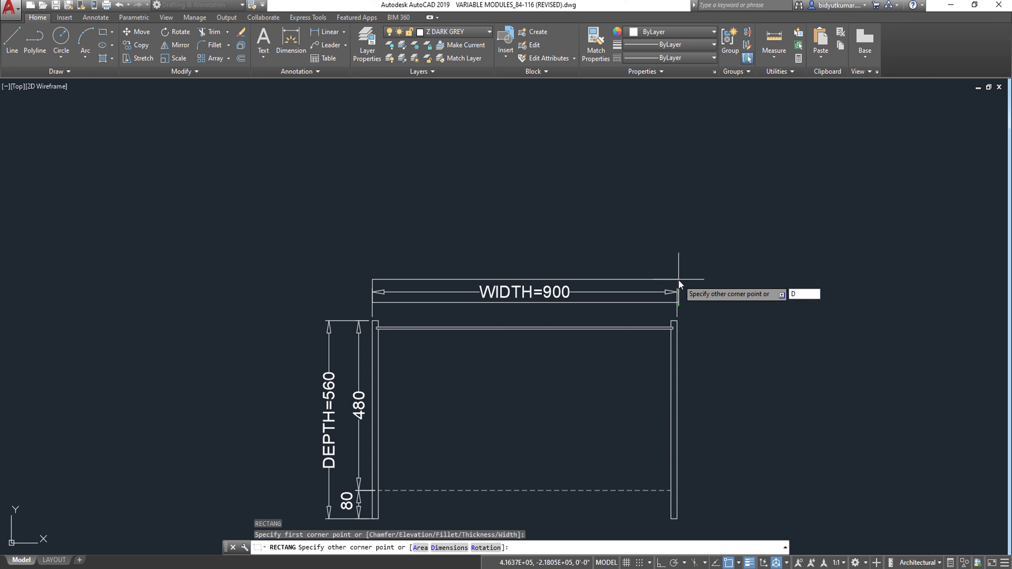
{"action": "key", "text": "Return"}
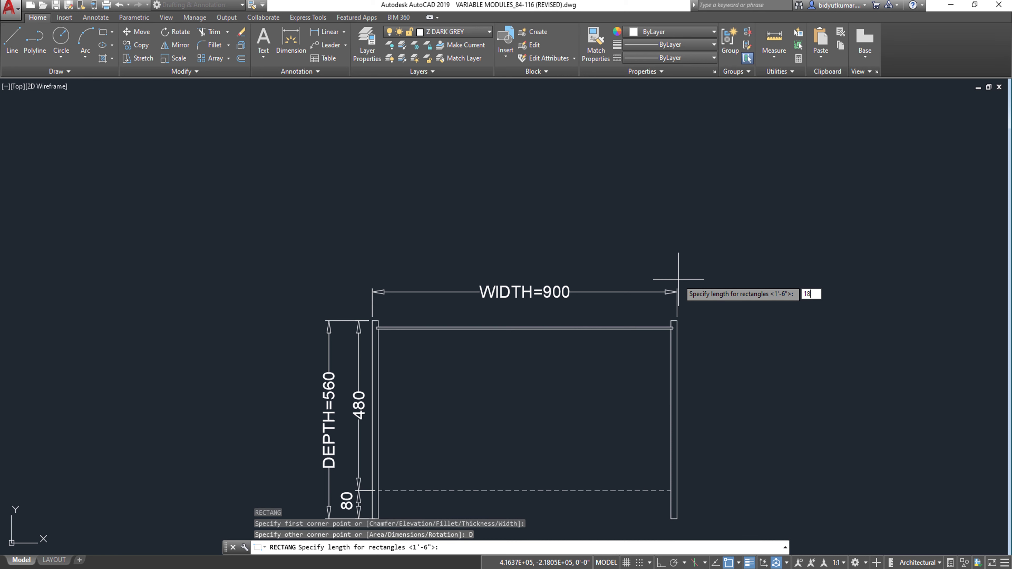
{"action": "key", "text": "Return"}
{"action": "type", "text": "2100"}
{"action": "key", "text": "Return"}
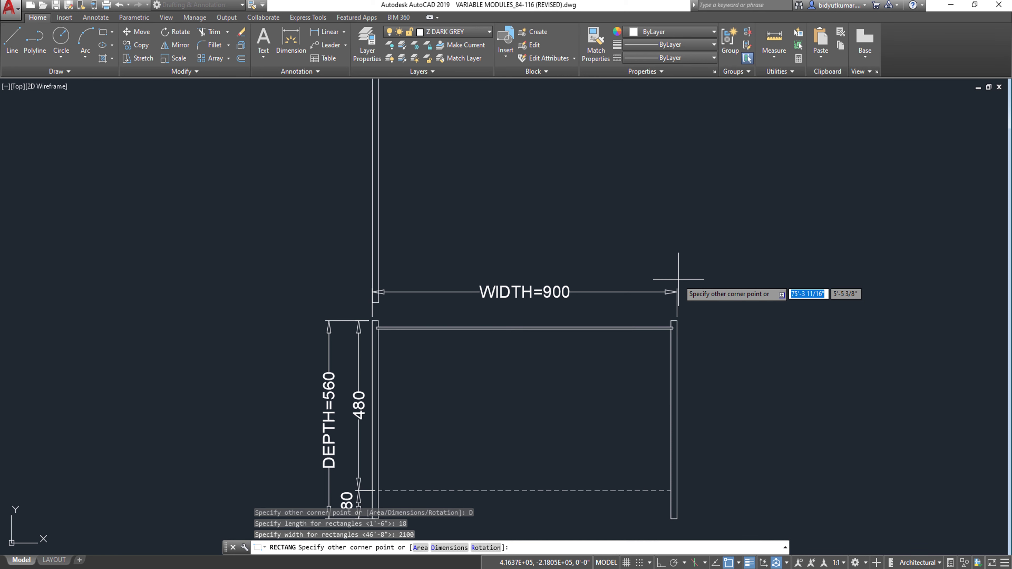
{"action": "left_click", "coordinate": [677, 280]}
{"action": "left_click", "coordinate": [473, 178]}
{"action": "key", "text": "Escape"}
Mirror the upright rectangle about the vertical centre line of the plan, keeping the original.
{"action": "left_click", "coordinate": [454, 214]}
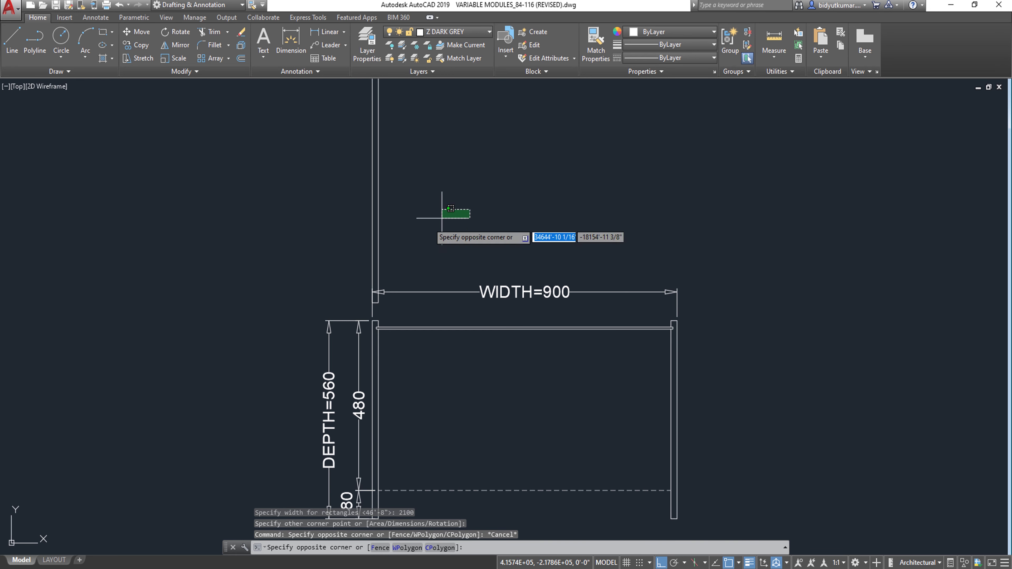
{"action": "left_click", "coordinate": [375, 270]}
{"action": "key", "text": "Return"}
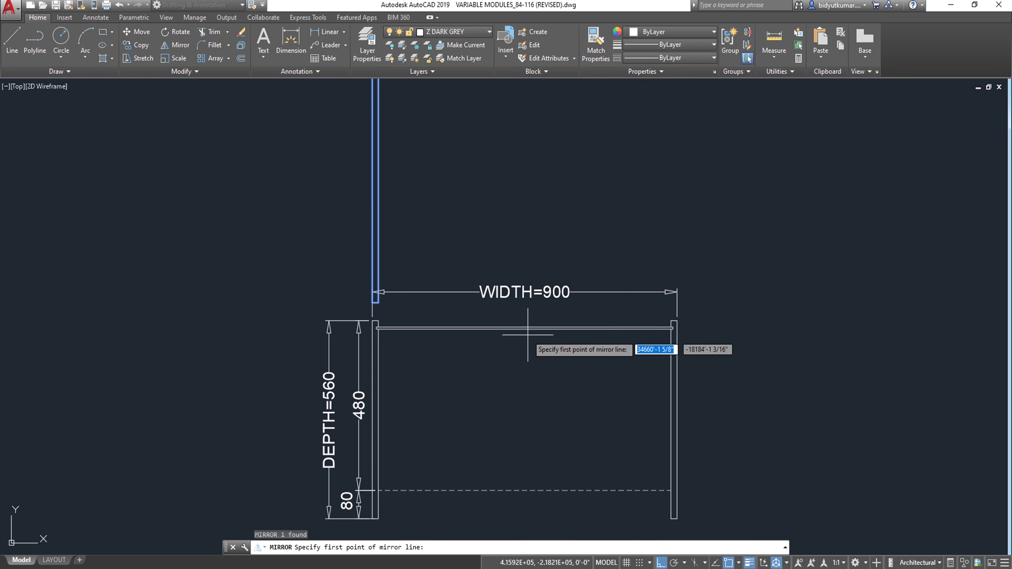
{"action": "left_click", "coordinate": [525, 329]}
{"action": "left_click", "coordinate": [519, 235]}
{"action": "key", "text": "Return"}
Move both upright side panels straight up to leave more space above the plan's width dimension.
{"action": "left_click", "coordinate": [779, 190]}
{"action": "left_click", "coordinate": [293, 216]}
{"action": "middle_click_drag", "start_coordinate": [493, 398], "coordinate": [486, 486]}
{"action": "type", "text": "m"}
{"action": "key", "text": "Return"}
{"action": "left_click", "coordinate": [777, 488]}
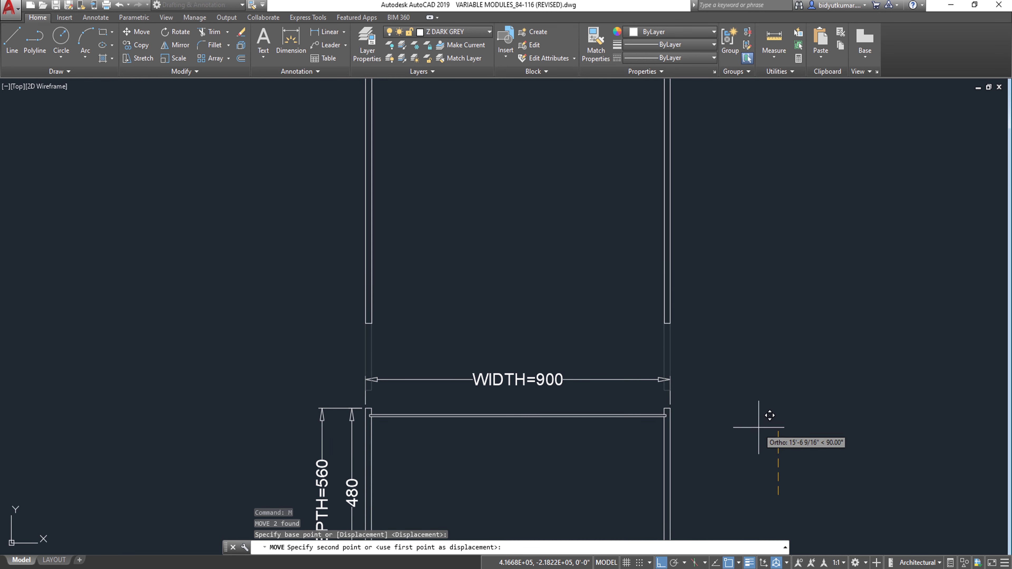
{"action": "key", "text": "Escape"}
Draw an 864 by 75 rectangle between the upright panels, starting at the left panel's lower inner corner.
{"action": "scroll", "coordinate": [598, 411], "scroll_direction": "down", "scroll_amount": 5}
{"action": "middle_click_drag", "start_coordinate": [614, 380], "coordinate": [589, 445]}
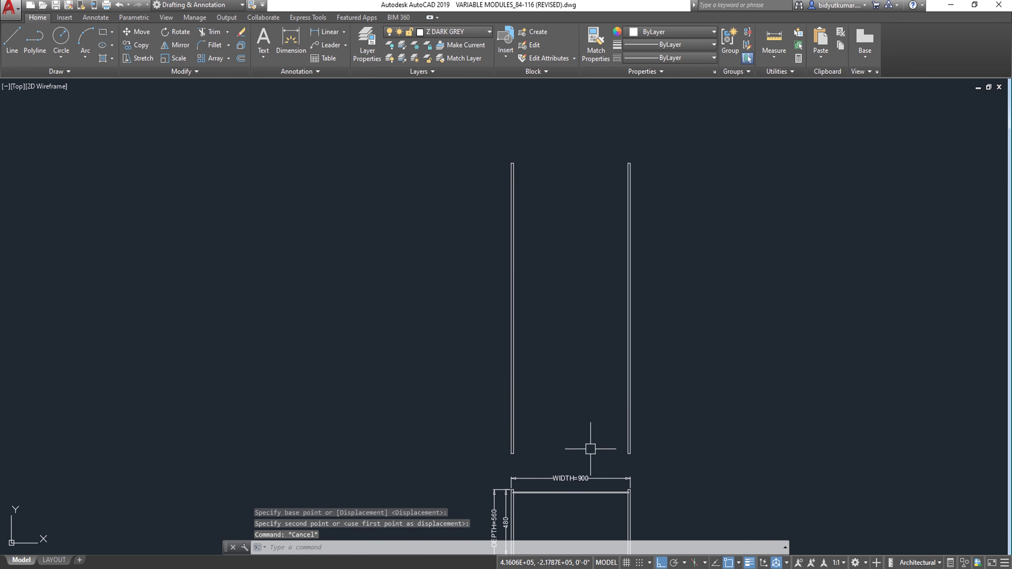
{"action": "scroll", "coordinate": [590, 445], "scroll_direction": "up", "scroll_amount": 3}
{"action": "type", "text": "REC"}
{"action": "key", "text": "Return"}
{"action": "left_click", "coordinate": [467, 453]}
{"action": "type", "text": "D"}
{"action": "key", "text": "Return"}
{"action": "type", "text": "864"}
{"action": "key", "text": "Return"}
{"action": "type", "text": "75"}
{"action": "key", "text": "Return"}
{"action": "left_click", "coordinate": [616, 396]}
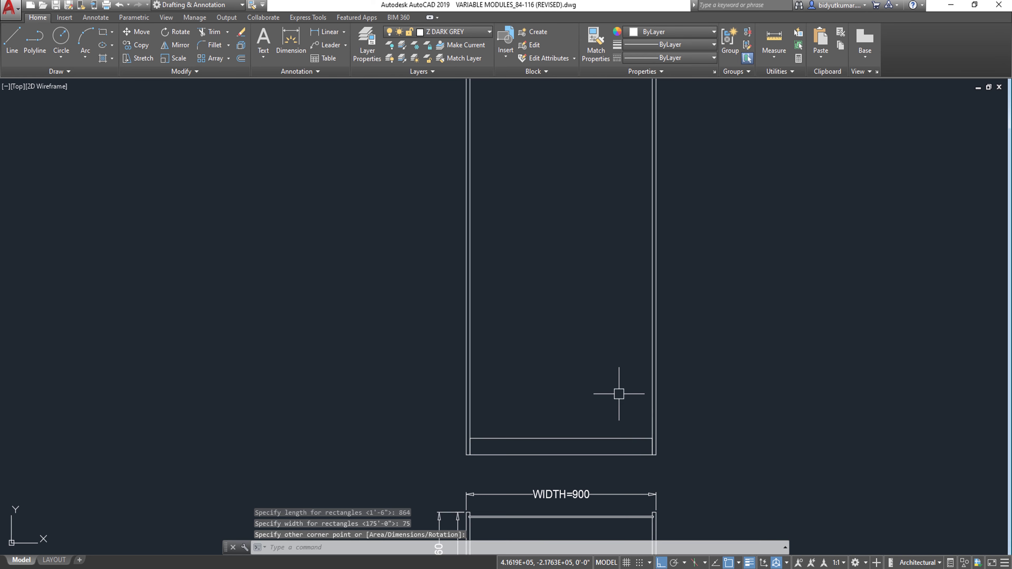
{"action": "key", "text": "Escape"}
{"action": "middle_click_drag", "start_coordinate": [592, 348], "coordinate": [588, 494]}
{"action": "type", "text": "REE"}
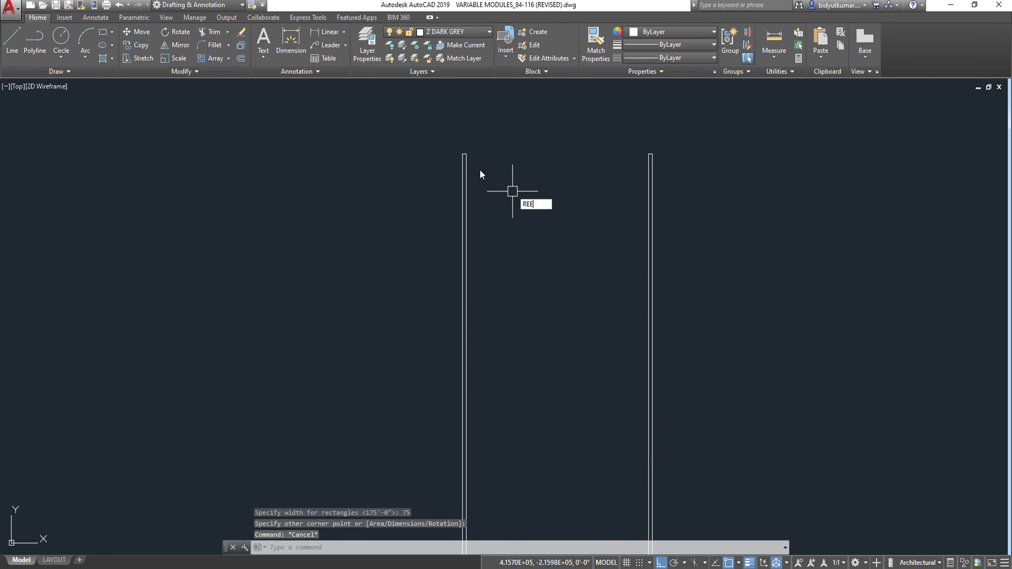
{"action": "type", "text": "C"}
{"action": "key", "text": "Return"}
{"action": "key", "text": "Escape"}
{"action": "key", "text": "Escape"}
Draw an 864 by 18 top panel between the upright panels, starting at the left panel's upper inner corner.
{"action": "type", "text": "REC"}
{"action": "key", "text": "Return"}
{"action": "left_click", "coordinate": [467, 155]}
{"action": "type", "text": "D"}
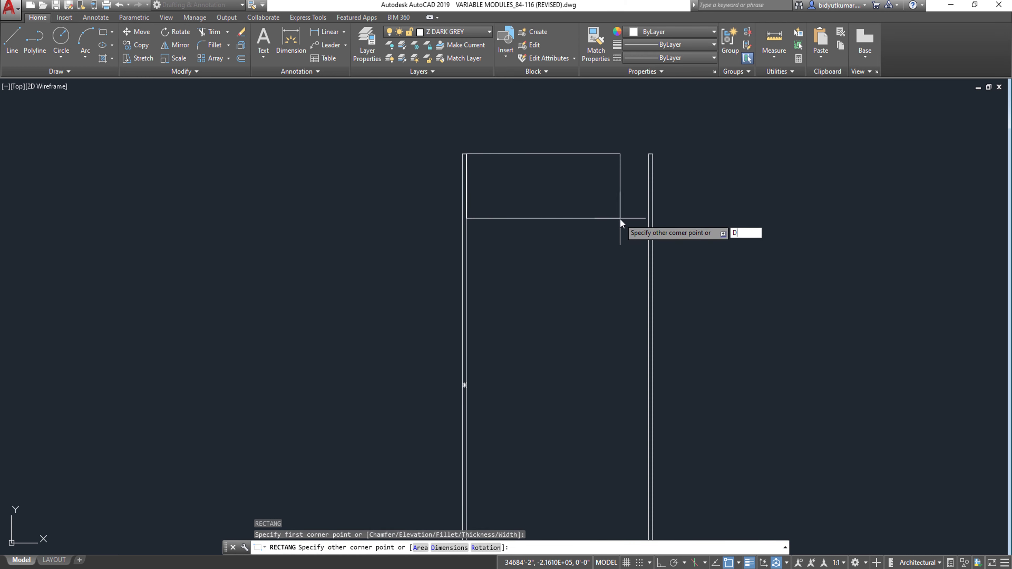
{"action": "key", "text": "Return"}
{"action": "type", "text": "864"}
{"action": "key", "text": "Return"}
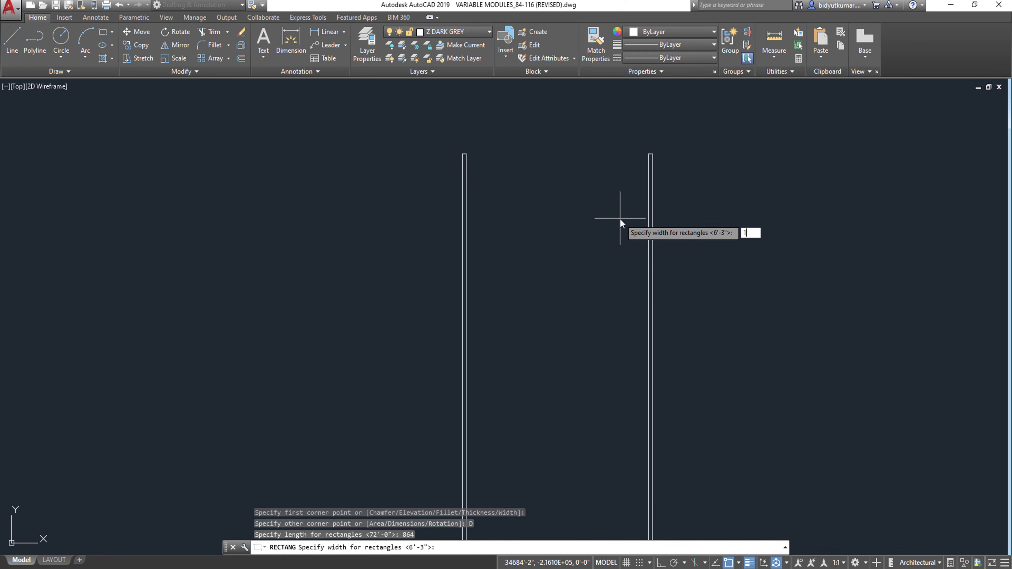
{"action": "type", "text": "18"}
{"action": "key", "text": "Return"}
{"action": "left_click", "coordinate": [613, 227]}
{"action": "scroll", "coordinate": [625, 346], "scroll_direction": "down", "scroll_amount": 5}
{"action": "scroll", "coordinate": [637, 399], "scroll_direction": "up", "scroll_amount": 3}
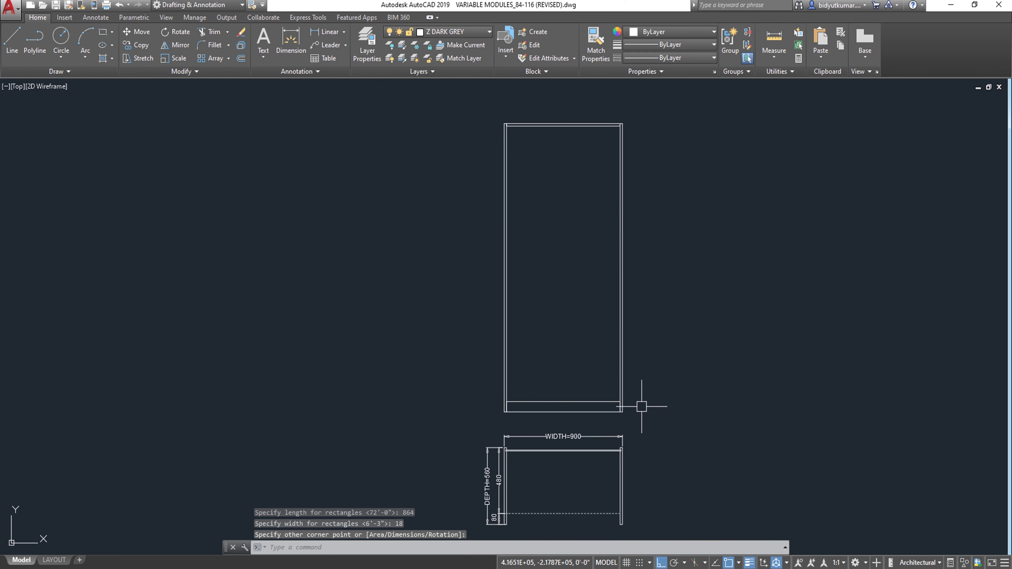
Dimension the full height of the left upright panel, placing the dimension on the elevation's outer left side.
{"action": "key", "text": "Escape"}
{"action": "type", "text": "LI"}
{"action": "key", "text": "Return"}
{"action": "scroll", "coordinate": [470, 332], "scroll_direction": "up", "scroll_amount": 2}
{"action": "key", "text": "Return"}
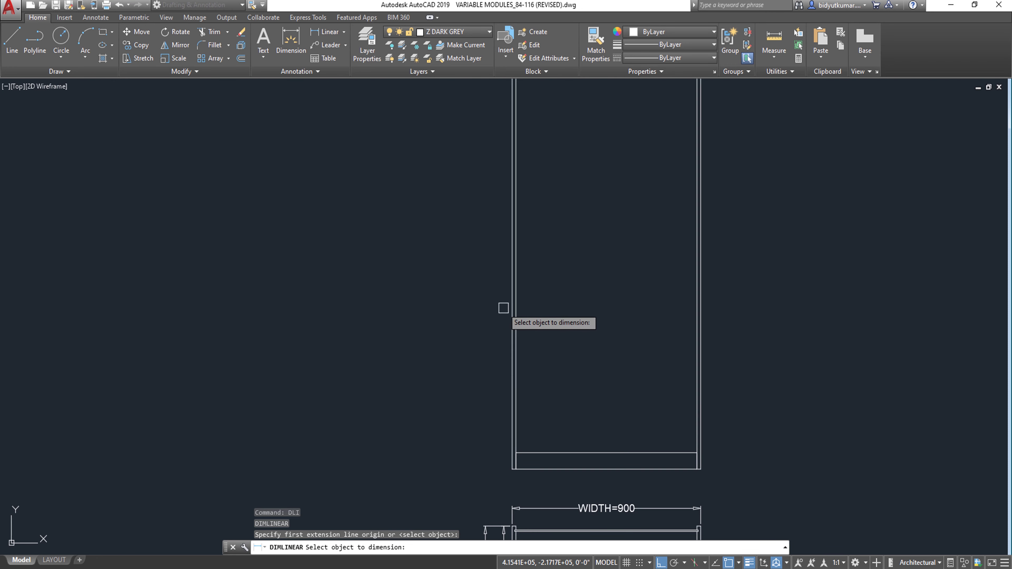
{"action": "left_click", "coordinate": [515, 308]}
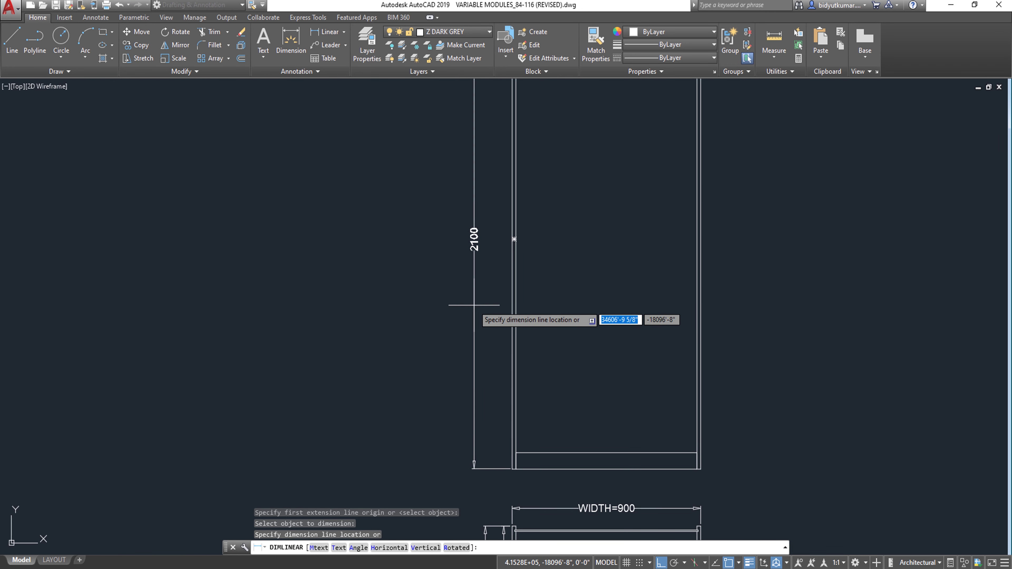
{"action": "left_click", "coordinate": [473, 255]}
Prefix the elevation's overall height dimension text with "HEIGHT=".
{"action": "double_click", "coordinate": [472, 247]}
{"action": "type", "text": "HEIGHT"}
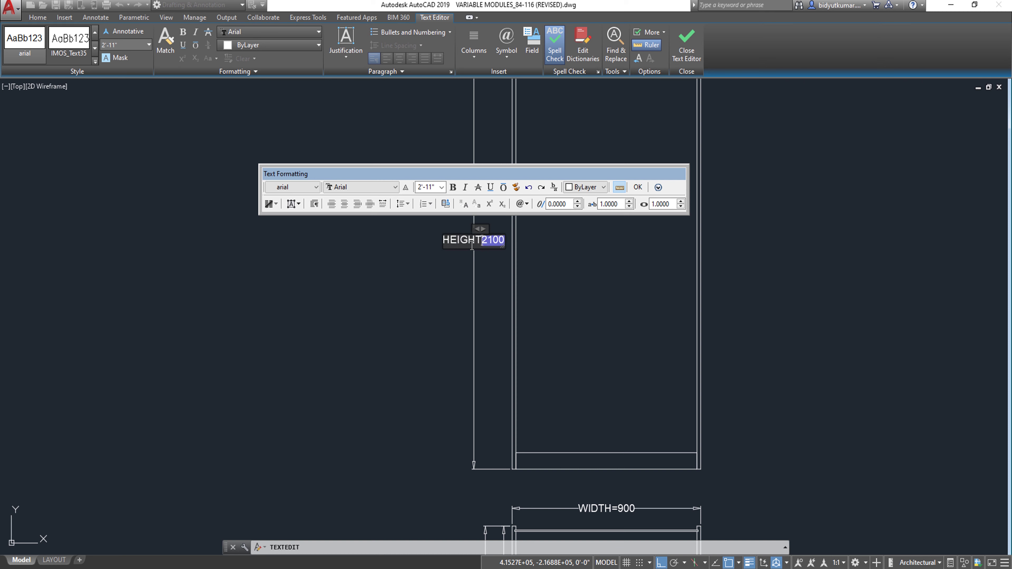
{"action": "left_click", "coordinate": [614, 368]}
{"action": "key", "text": "Escape"}
Dimension the height of the bottom plinth rectangle, placing the dimension outside the right upright panel.
{"action": "middle_click_drag", "start_coordinate": [741, 463], "coordinate": [733, 445]}
{"action": "type", "text": "DLI"}
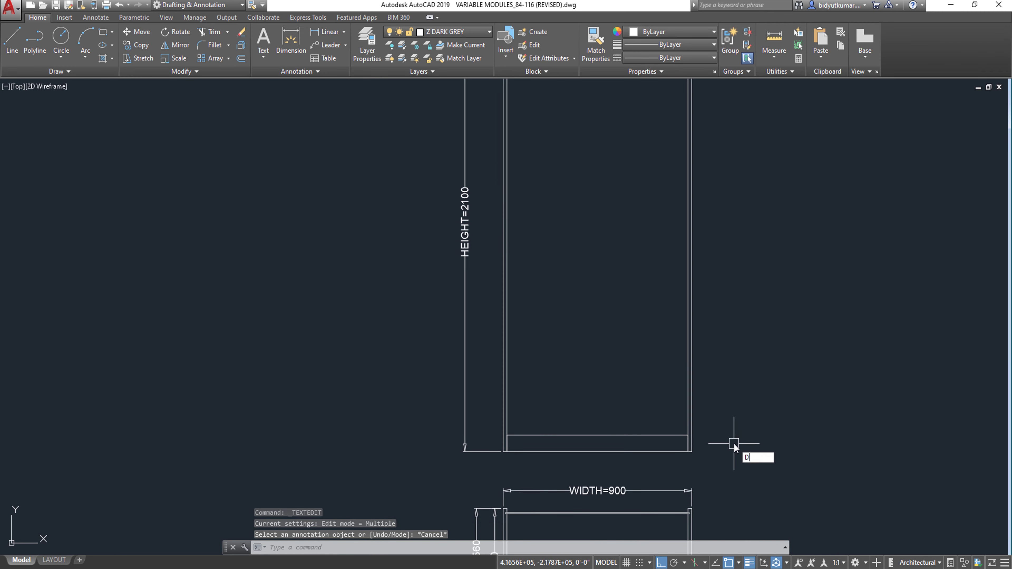
{"action": "key", "text": "Return"}
{"action": "scroll", "coordinate": [707, 451], "scroll_direction": "up", "scroll_amount": 5}
{"action": "key", "text": "Return"}
{"action": "left_click", "coordinate": [639, 431]}
{"action": "scroll", "coordinate": [677, 420], "scroll_direction": "down", "scroll_amount": 6}
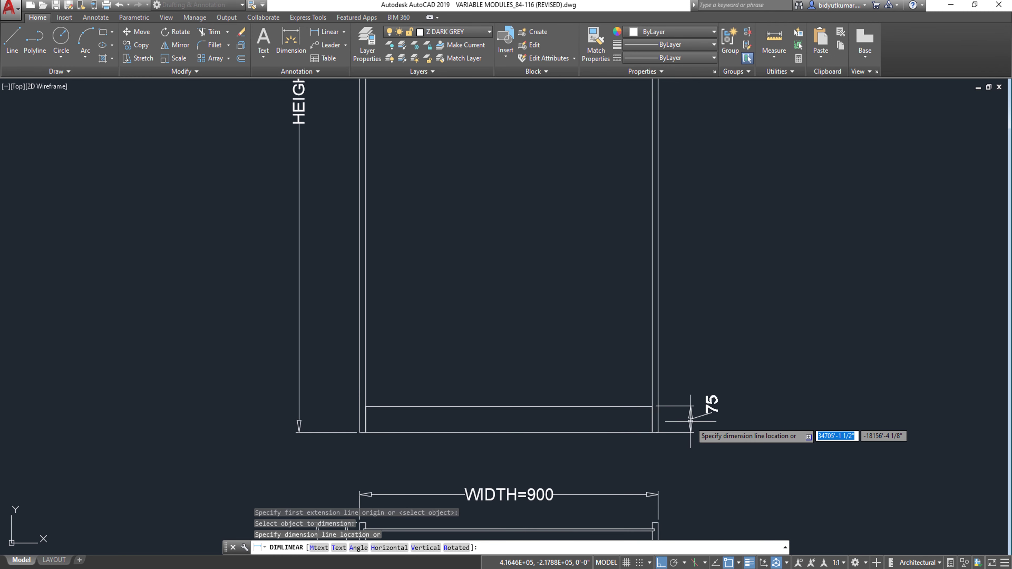
{"action": "left_click", "coordinate": [695, 421]}
{"action": "key", "text": "Escape"}
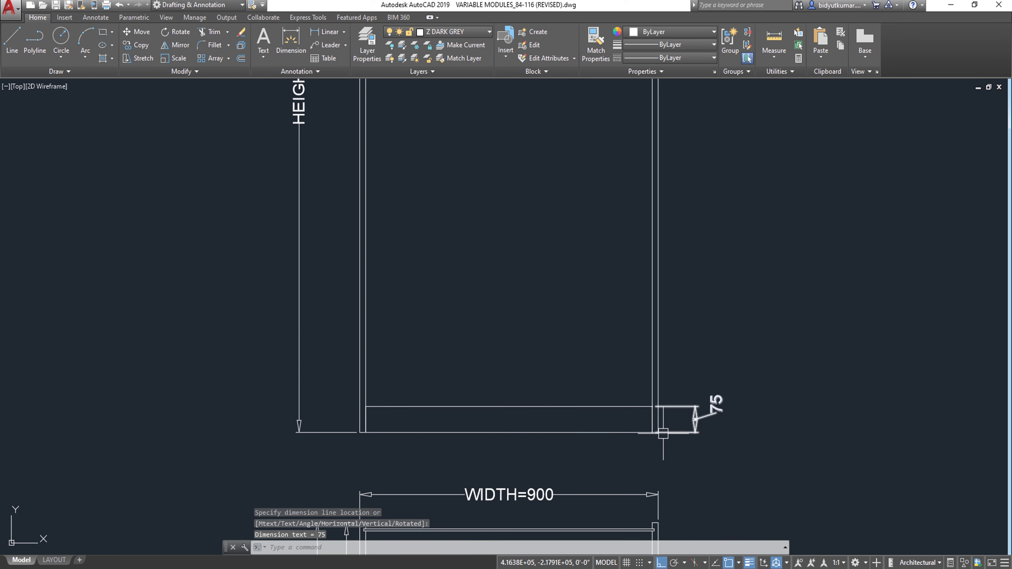
Check the combined height of three 180 drawers in Calculator, then return to the cabinet elevation.
{"action": "scroll", "coordinate": [691, 418], "scroll_direction": "down", "scroll_amount": 4}
{"action": "middle_click_drag", "start_coordinate": [676, 398], "coordinate": [637, 392]}
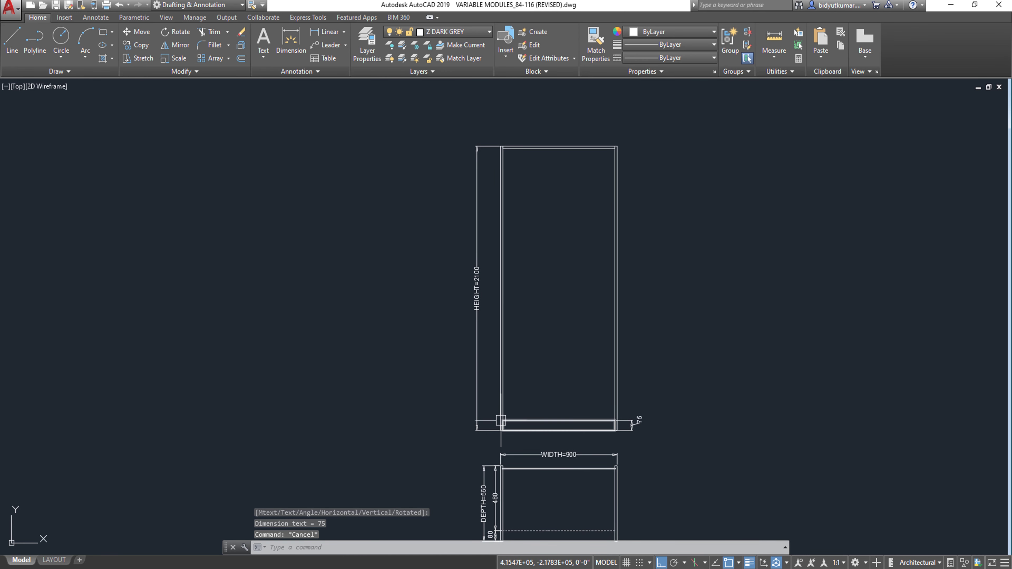
{"action": "scroll", "coordinate": [545, 417], "scroll_direction": "up", "scroll_amount": 2}
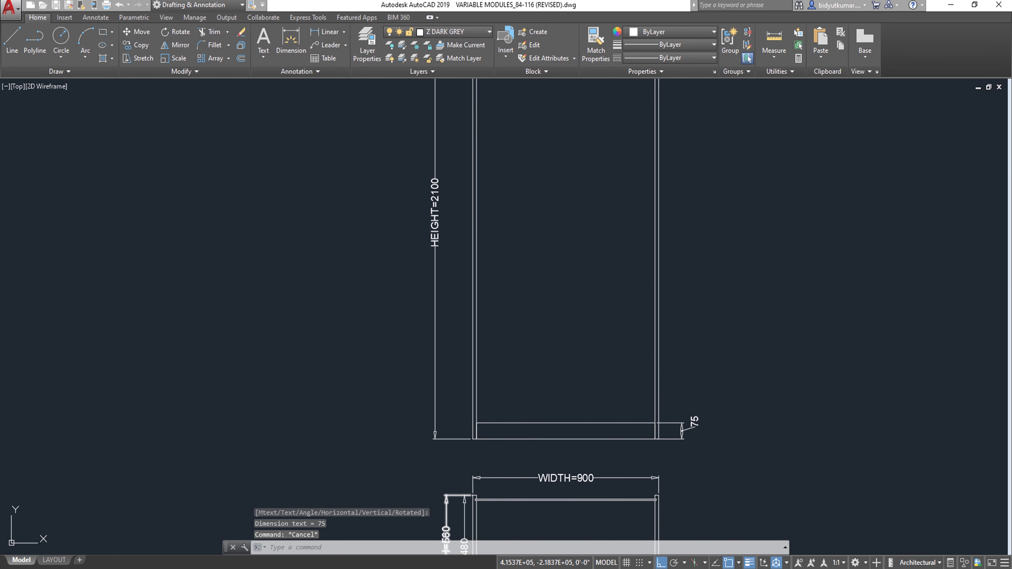
{"action": "left_click", "coordinate": [456, 568]}
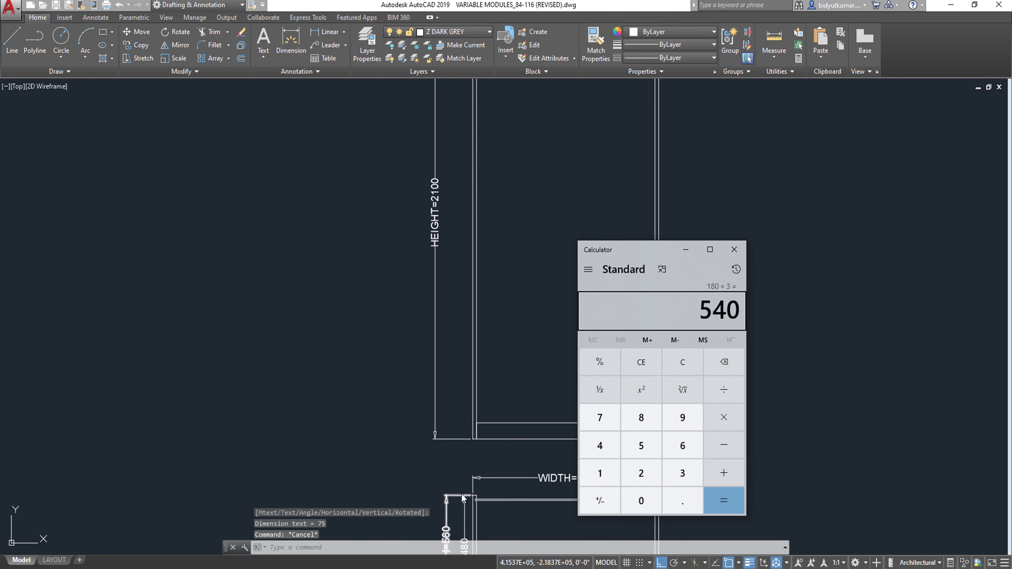
{"action": "left_click", "coordinate": [457, 389]}
{"action": "type", "text": "rec"}
{"action": "key", "text": "Return"}
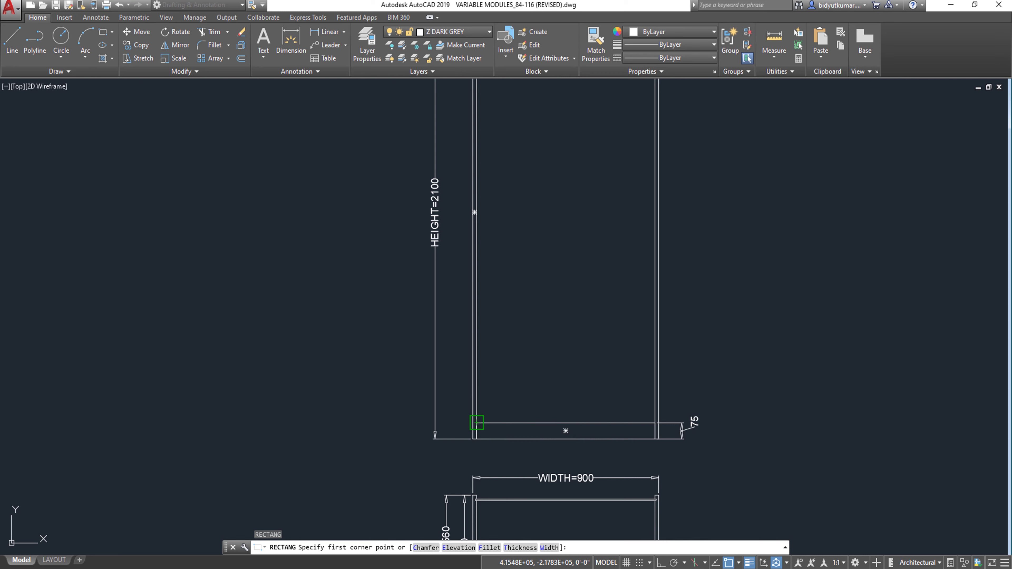
{"action": "left_click", "coordinate": [477, 422]}
{"action": "type", "text": "d"}
{"action": "key", "text": "Return"}
{"action": "type", "text": "540"}
{"action": "key", "text": "Return"}
{"action": "key", "text": "Escape"}
Draw an 864 by 540 rectangle between the upright panels, starting at the left end of the plinth's upper edge.
{"action": "type", "text": "REc"}
{"action": "key", "text": "Return"}
{"action": "left_click", "coordinate": [476, 423]}
{"action": "type", "text": "d"}
{"action": "key", "text": "Return"}
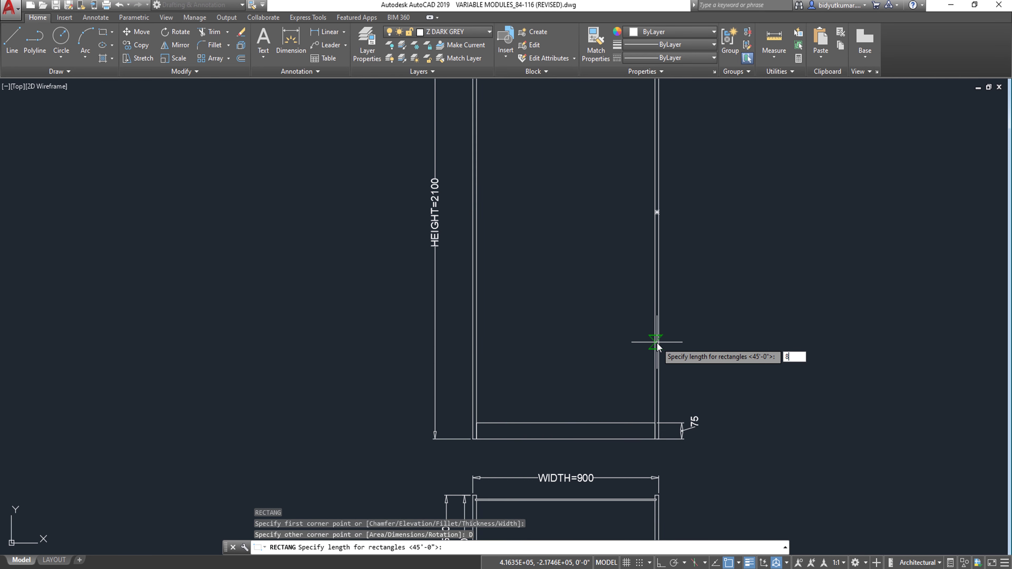
{"action": "type", "text": "864"}
{"action": "key", "text": "Return"}
{"action": "type", "text": "540"}
{"action": "key", "text": "Return"}
{"action": "left_click", "coordinate": [644, 344]}
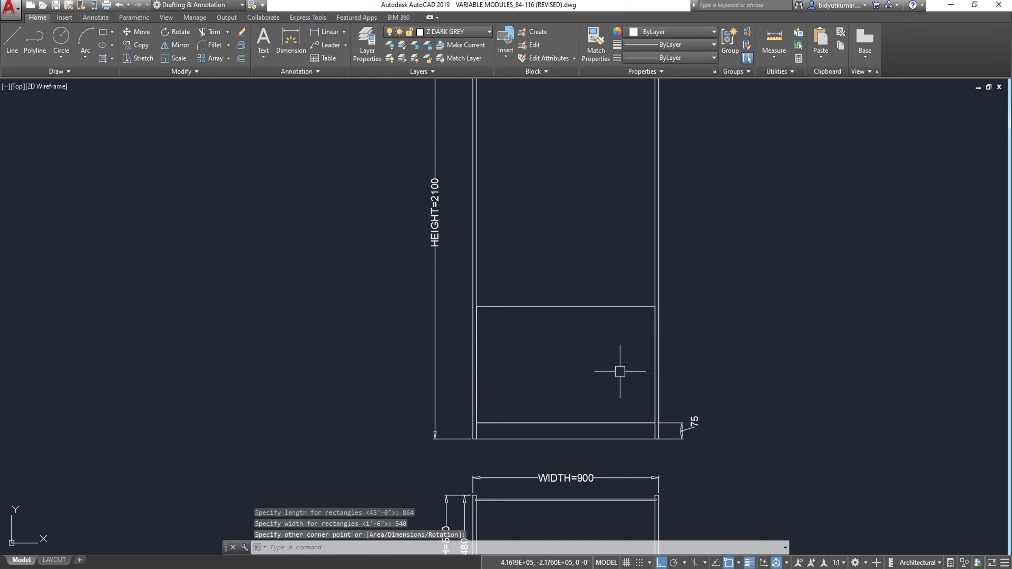
Explode the 864 by 540 rectangle and offset its two vertical sides inward by 50.
{"action": "left_click", "coordinate": [541, 305]}
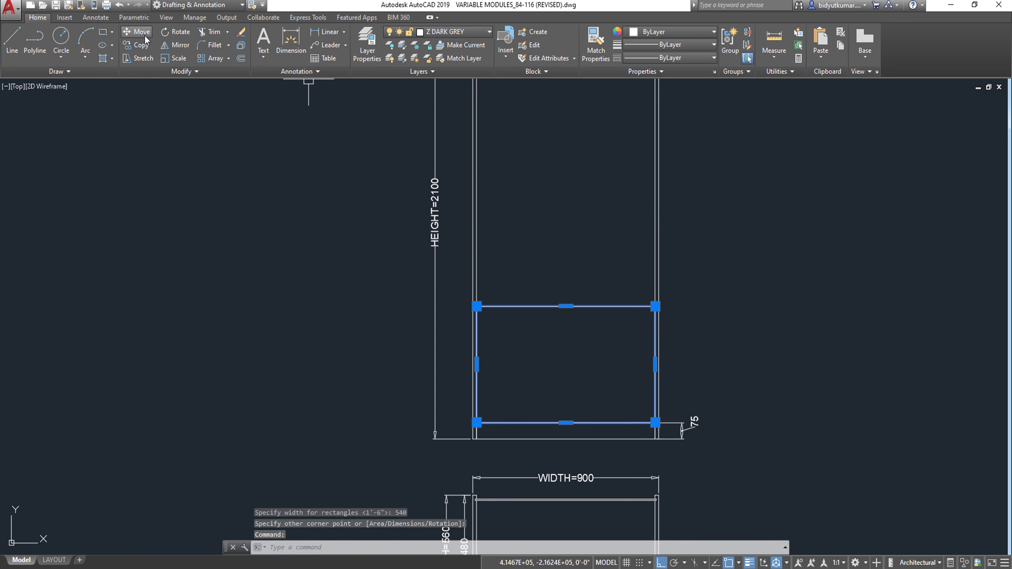
{"action": "left_click", "coordinate": [243, 47]}
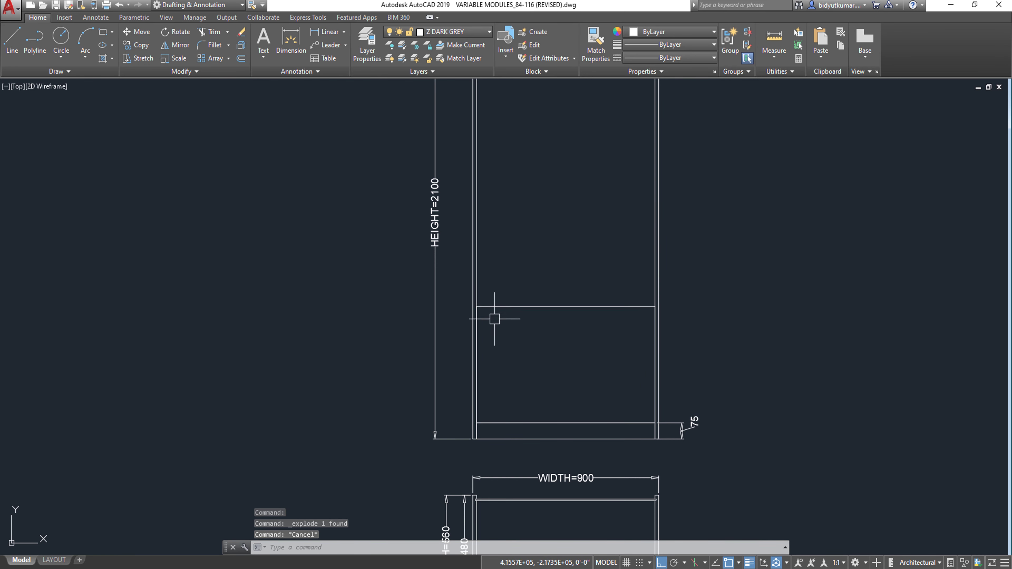
{"action": "middle_click_drag", "start_coordinate": [599, 356], "coordinate": [587, 321]}
{"action": "type", "text": "o"}
{"action": "key", "text": "Return"}
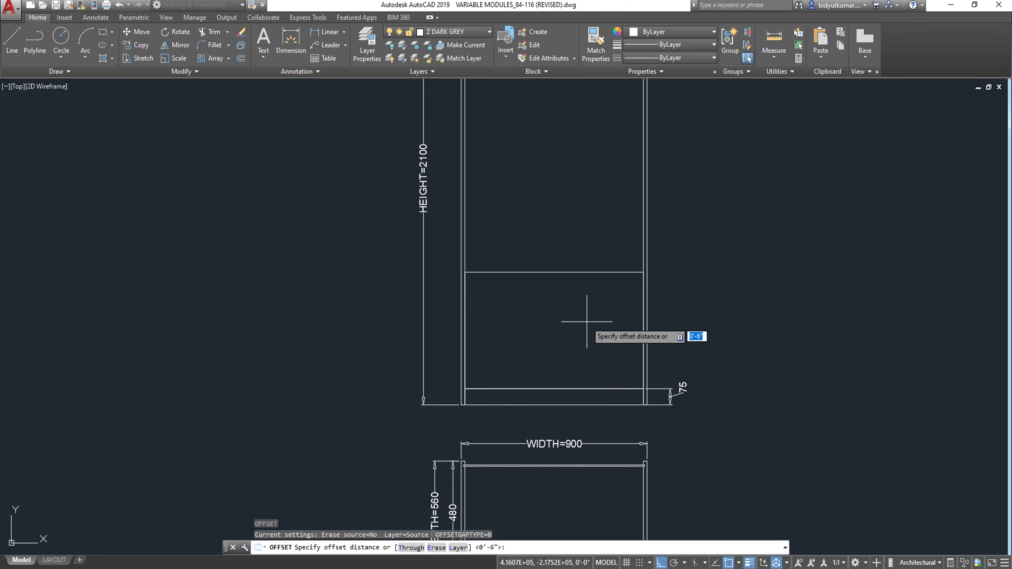
{"action": "type", "text": "50"}
{"action": "key", "text": "Return"}
{"action": "scroll", "coordinate": [549, 328], "scroll_direction": "up", "scroll_amount": 4}
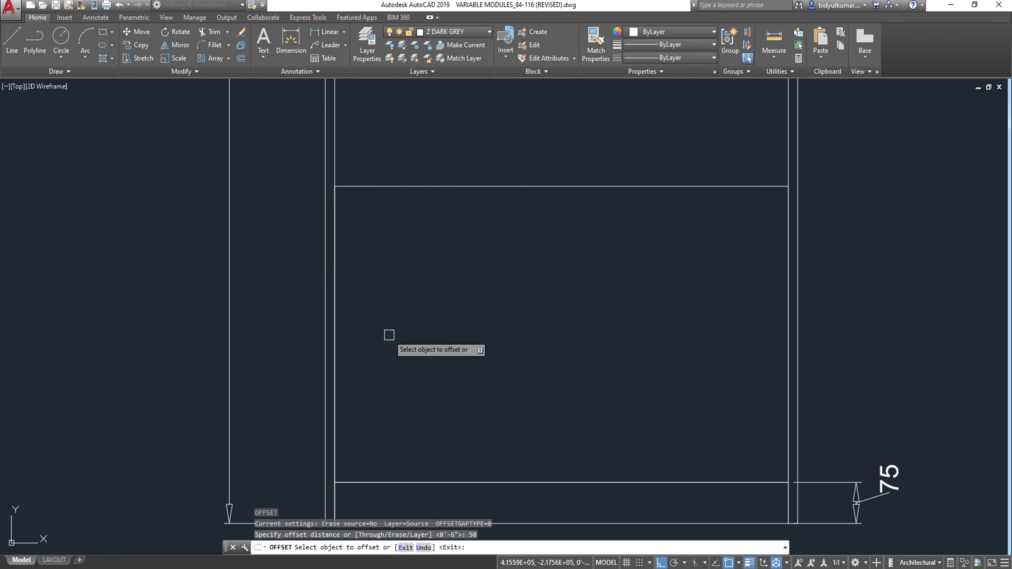
{"action": "left_click", "coordinate": [335, 338]}
{"action": "left_click", "coordinate": [398, 343]}
{"action": "left_click", "coordinate": [788, 340]}
{"action": "left_click", "coordinate": [713, 357]}
{"action": "key", "text": "Escape"}
{"action": "key", "text": "Escape"}
{"action": "key", "text": "Escape"}
{"action": "scroll", "coordinate": [583, 320], "scroll_direction": "down", "scroll_amount": 4}
Offset the drawer compartment's upper edge downward twice at 180 spacing to divide it into three drawers.
{"action": "type", "text": "O"}
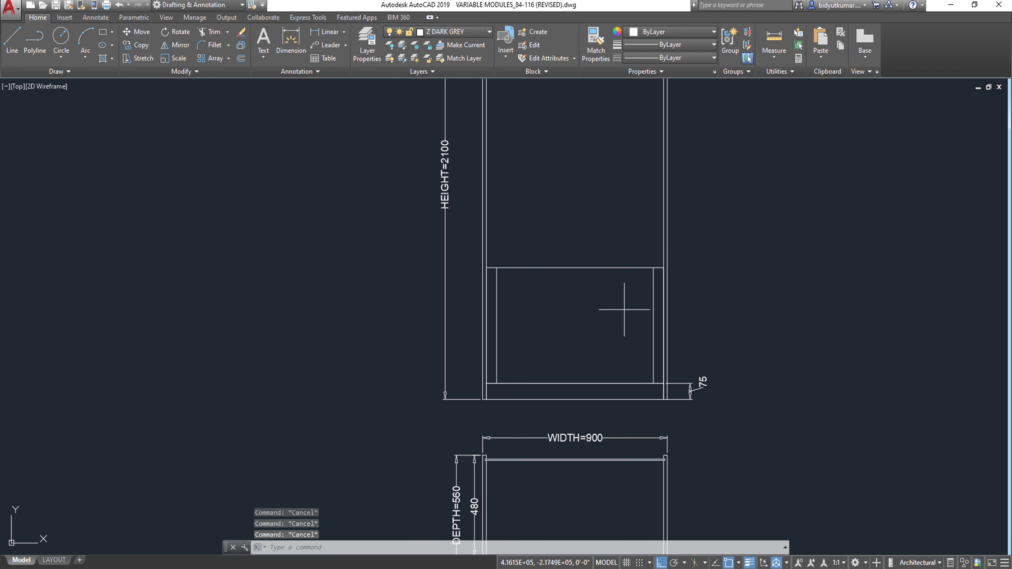
{"action": "key", "text": "Return"}
{"action": "type", "text": "180"}
{"action": "key", "text": "Return"}
{"action": "left_click", "coordinate": [610, 267]}
{"action": "left_click", "coordinate": [606, 318]}
{"action": "left_click", "coordinate": [606, 307]}
{"action": "left_click", "coordinate": [603, 364]}
{"action": "scroll", "coordinate": [643, 342], "scroll_direction": "up", "scroll_amount": 4}
{"action": "key", "text": "Escape"}
Trim the two drawer division lines back to the inner vertical lines on both sides.
{"action": "type", "text": "tr"}
{"action": "key", "text": "Return"}
{"action": "left_click", "coordinate": [670, 321]}
{"action": "left_click", "coordinate": [271, 295]}
{"action": "key", "text": "Return"}
{"action": "left_click", "coordinate": [681, 227]}
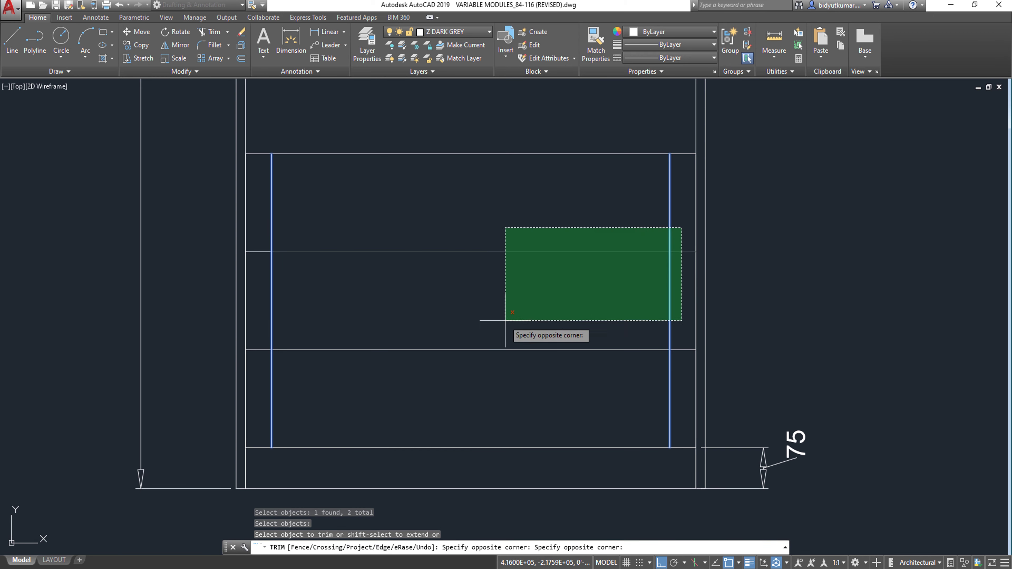
{"action": "left_click", "coordinate": [278, 378]}
{"action": "key", "text": "Escape"}
{"action": "scroll", "coordinate": [635, 330], "scroll_direction": "down", "scroll_amount": 4}
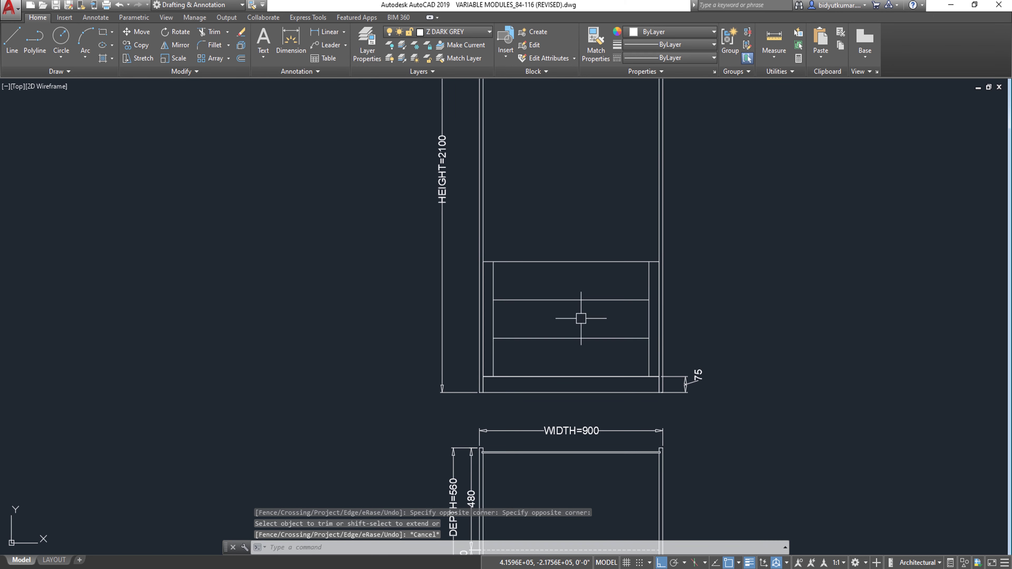
Add a linear dimension for the top drawer's height, placing it just outside the left upright panel.
{"action": "type", "text": "DLI"}
{"action": "key", "text": "Return"}
{"action": "left_click", "coordinate": [492, 262]}
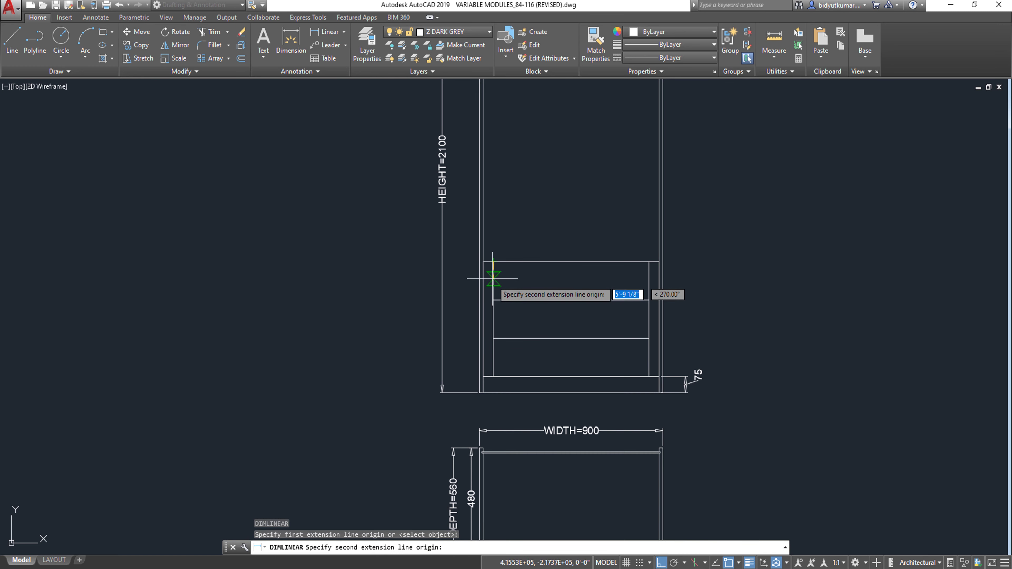
{"action": "left_click", "coordinate": [493, 300]}
{"action": "left_click", "coordinate": [468, 281]}
{"action": "key", "text": "Return"}
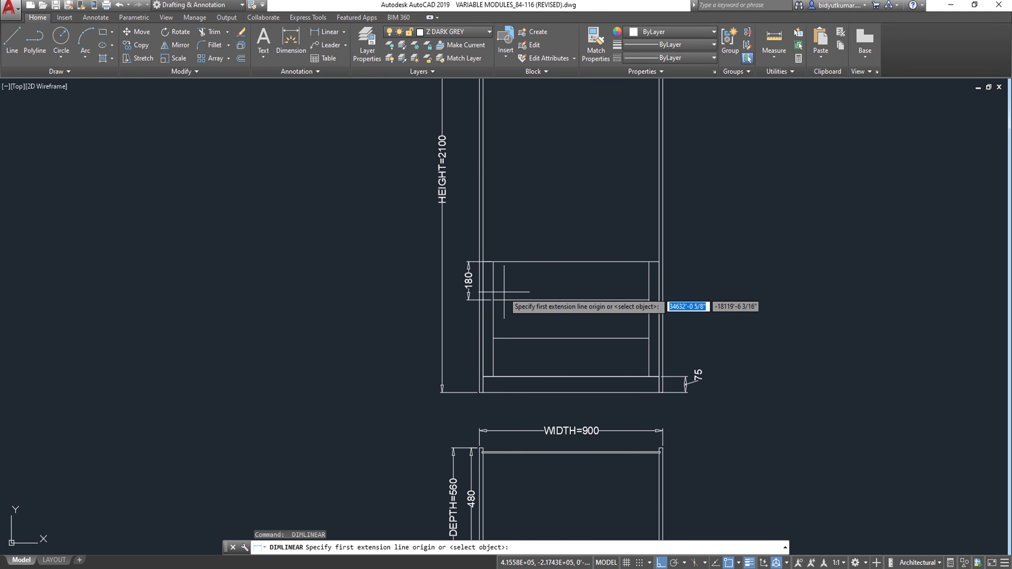
{"action": "key", "text": "Escape"}
Continue the drawer dimension downward over the middle and bottom drawers with DIMCONTINUE.
{"action": "type", "text": "DIMCONT"}
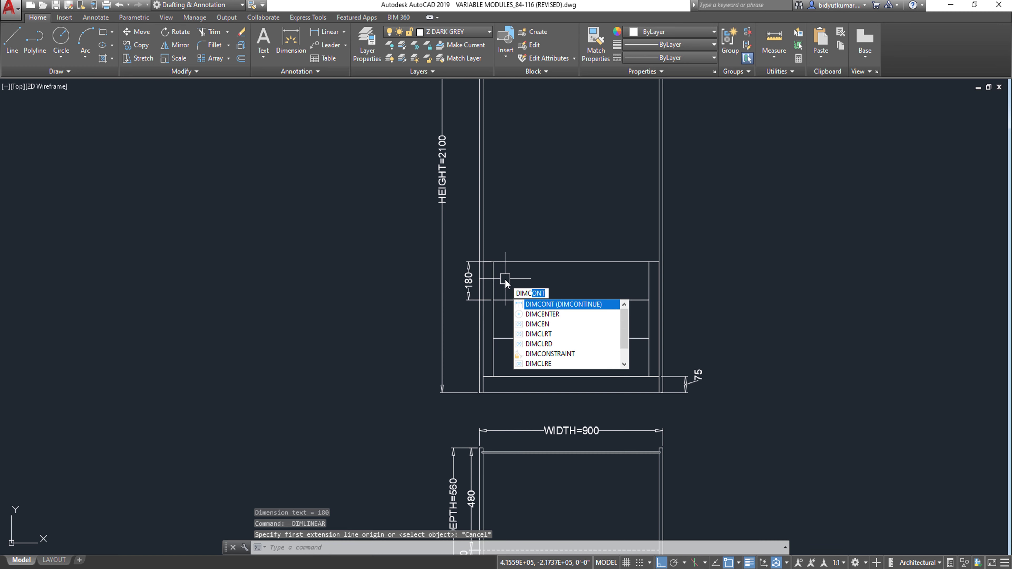
{"action": "key", "text": "Return"}
{"action": "scroll", "coordinate": [503, 299], "scroll_direction": "up", "scroll_amount": 2}
{"action": "left_click", "coordinate": [487, 361]}
{"action": "left_click", "coordinate": [486, 422]}
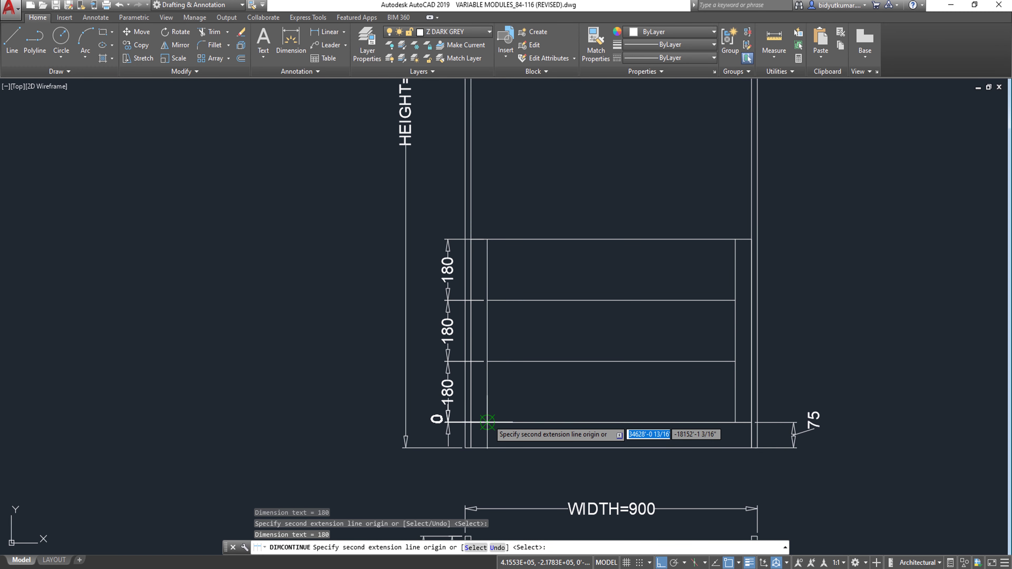
{"action": "key", "text": "Escape"}
{"action": "scroll", "coordinate": [624, 361], "scroll_direction": "down", "scroll_amount": 4}
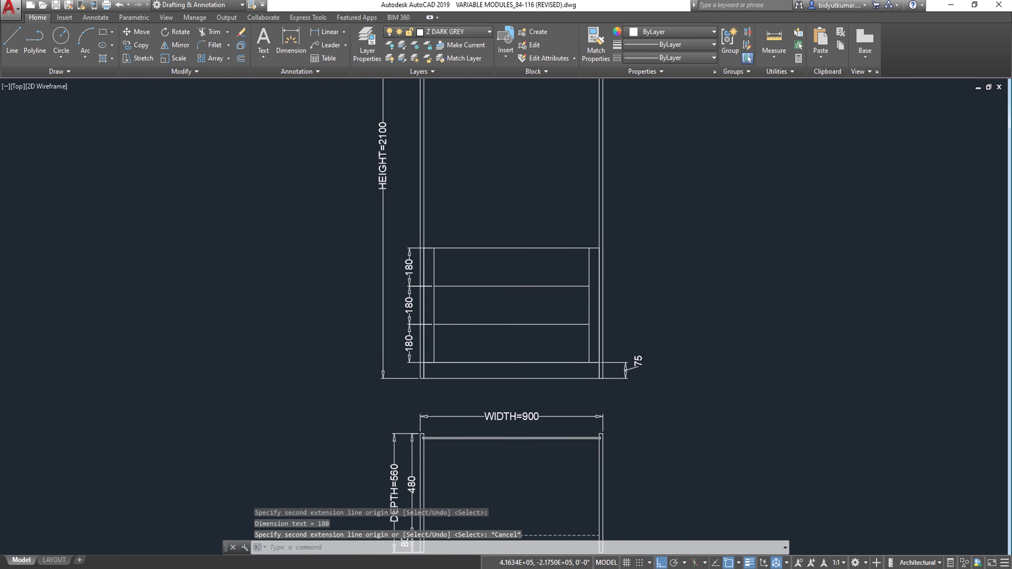
Draw an 864 by 18 panel on top of the drawer compartment, starting at its upper-left corner.
{"action": "mouse_move", "coordinate": [565, 303]}
{"action": "middle_mouse_down"}
{"action": "mouse_move", "coordinate": [604, 254]}
{"action": "mouse_move", "coordinate": [584, 382]}
{"action": "middle_mouse_up"}
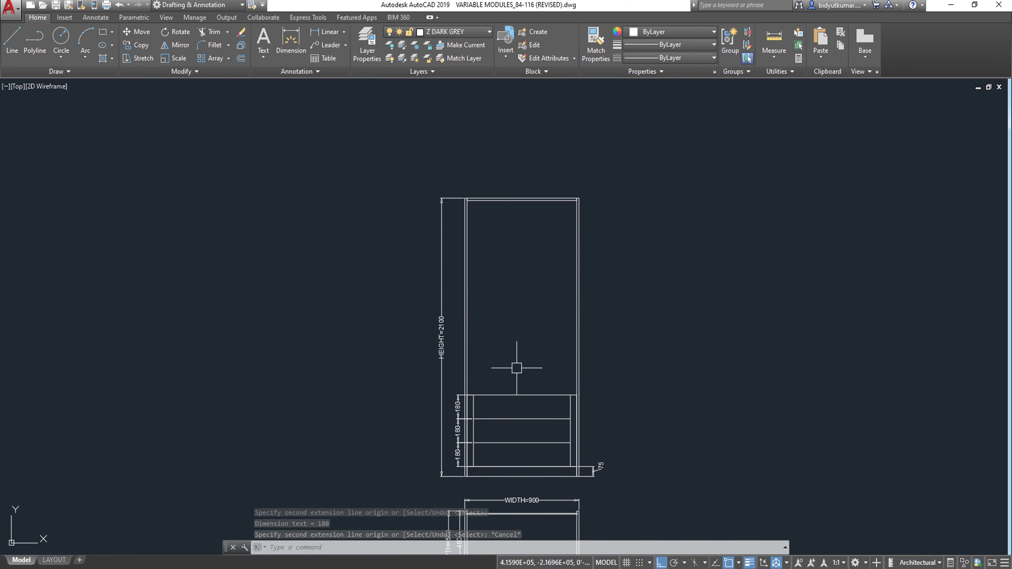
{"action": "middle_click_drag", "start_coordinate": [488, 410], "coordinate": [486, 389]}
{"action": "scroll", "coordinate": [486, 347], "scroll_direction": "up", "scroll_amount": 2}
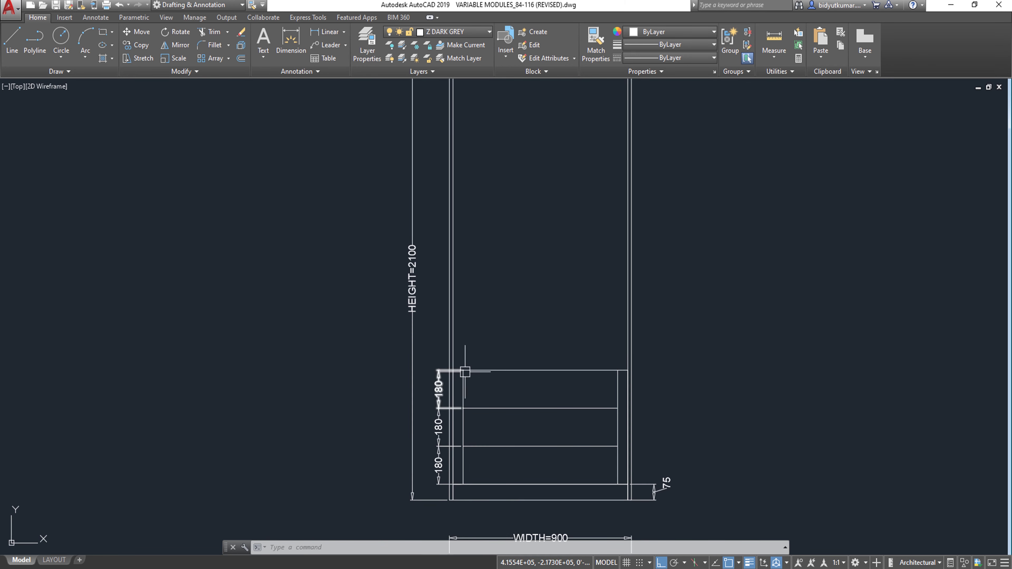
{"action": "scroll", "coordinate": [470, 371], "scroll_direction": "up", "scroll_amount": 2}
{"action": "type", "text": "rec"}
{"action": "key", "text": "Return"}
{"action": "left_click", "coordinate": [416, 369]}
{"action": "type", "text": "d"}
{"action": "key", "text": "Return"}
{"action": "type", "text": "864"}
{"action": "key", "text": "Return"}
{"action": "type", "text": "18"}
{"action": "key", "text": "Return"}
{"action": "left_click", "coordinate": [607, 297]}
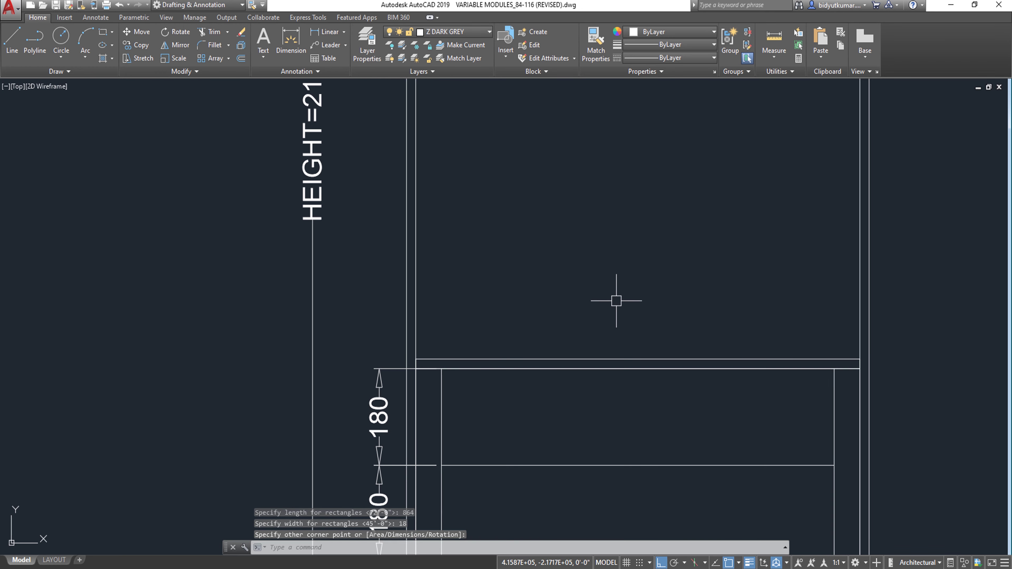
Move the drawer compartment, its covering panel and the three drawer dimensions up by 18.
{"action": "scroll", "coordinate": [614, 296], "scroll_direction": "down", "scroll_amount": 5}
{"action": "scroll", "coordinate": [665, 323], "scroll_direction": "up", "scroll_amount": 2}
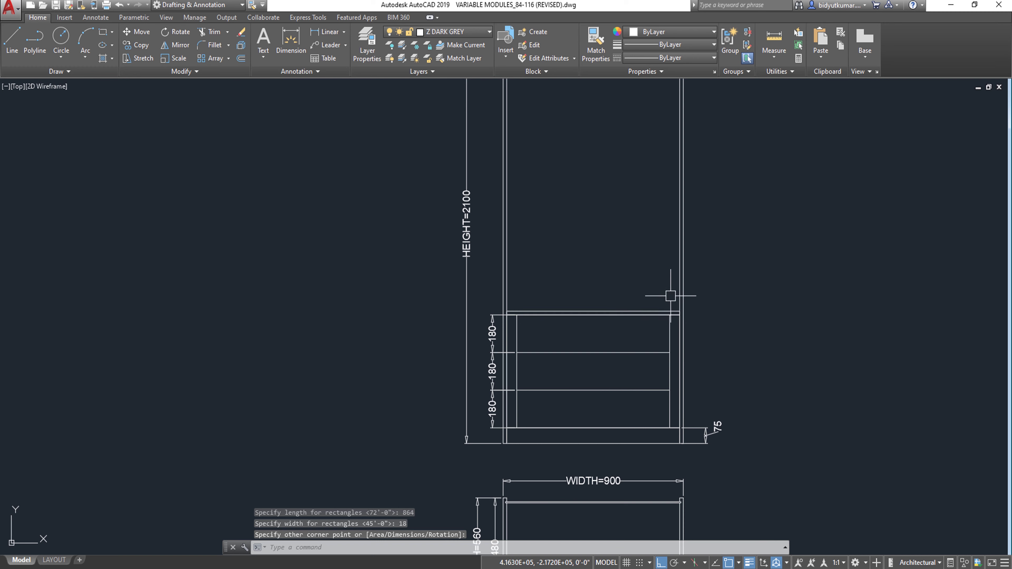
{"action": "left_click", "coordinate": [673, 295]}
{"action": "left_click", "coordinate": [486, 447]}
{"action": "type", "text": "m"}
{"action": "key", "text": "Return"}
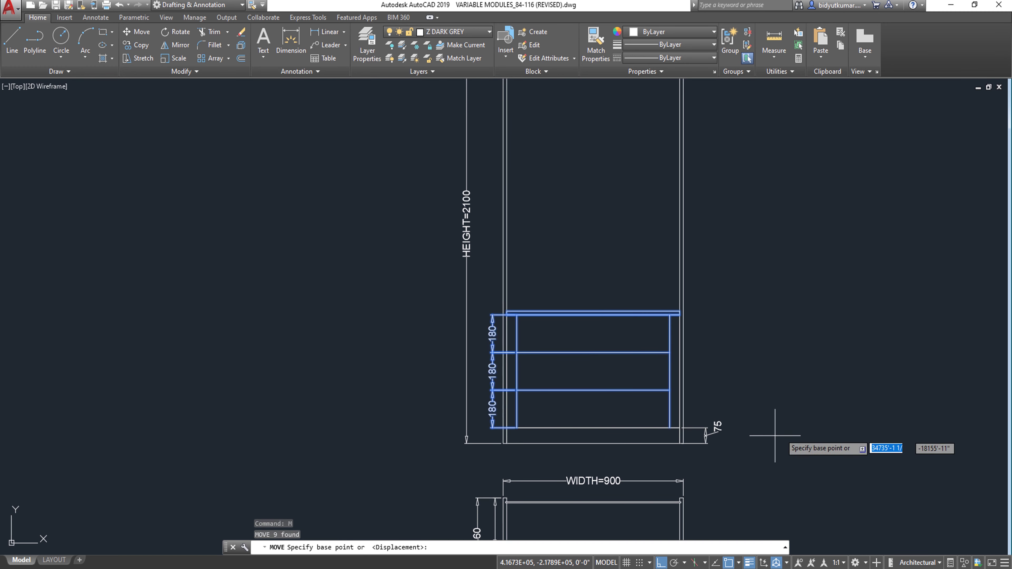
{"action": "left_click", "coordinate": [790, 423]}
{"action": "type", "text": "18"}
{"action": "key", "text": "Return"}
{"action": "key", "text": "Escape"}
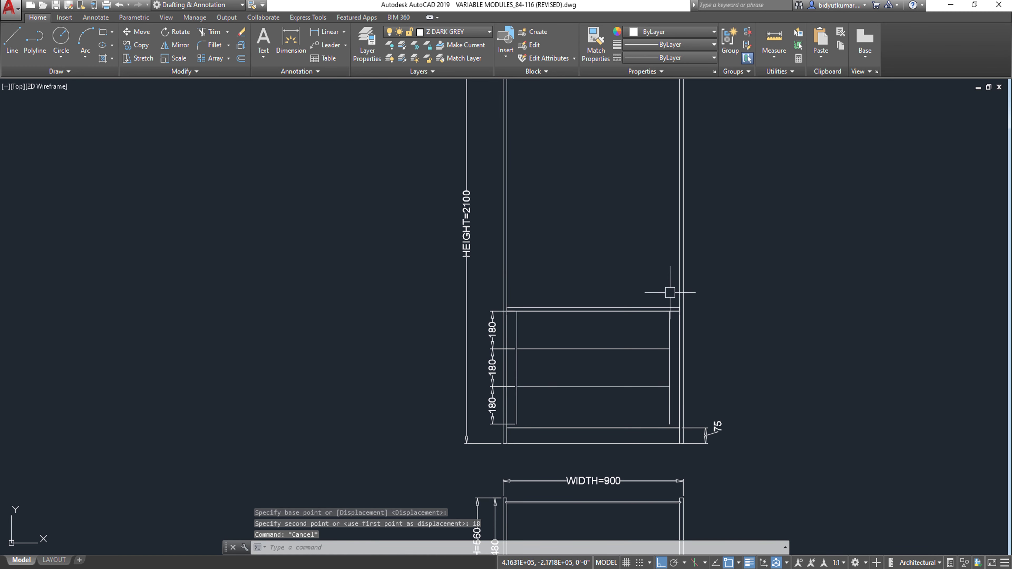
Mirror the drawer compartment's top panel to the compartment's underside about its mid-height, keeping the original.
{"action": "left_click", "coordinate": [663, 304]}
{"action": "type", "text": "mi"}
{"action": "key", "text": "Return"}
{"action": "left_click", "coordinate": [655, 366]}
{"action": "left_click", "coordinate": [644, 379]}
{"action": "key", "text": "Return"}
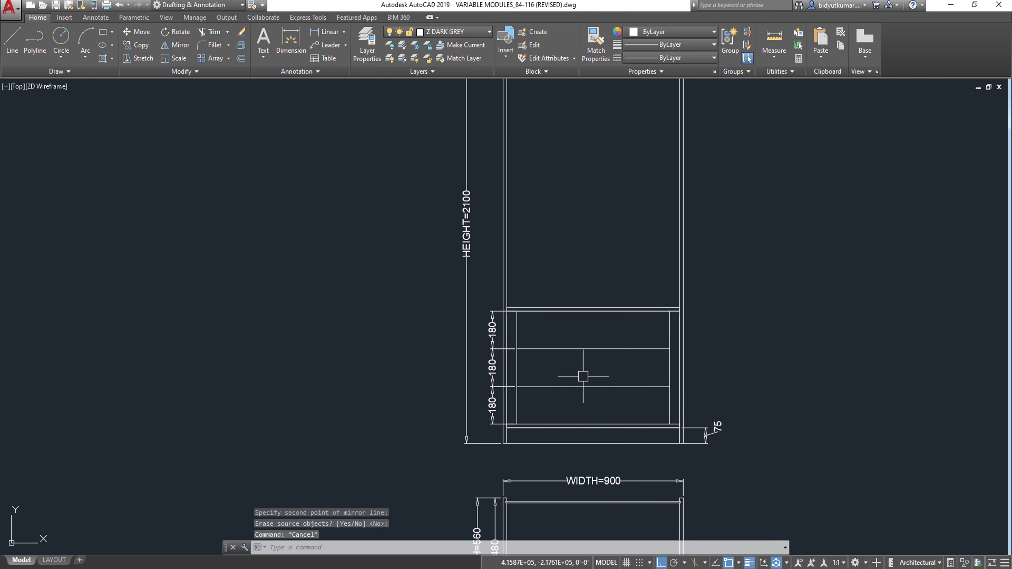
{"action": "middle_click_drag", "start_coordinate": [704, 425], "coordinate": [672, 341]}
{"action": "scroll", "coordinate": [662, 328], "scroll_direction": "down", "scroll_amount": 2}
{"action": "middle_click_drag", "start_coordinate": [656, 262], "coordinate": [647, 328]}
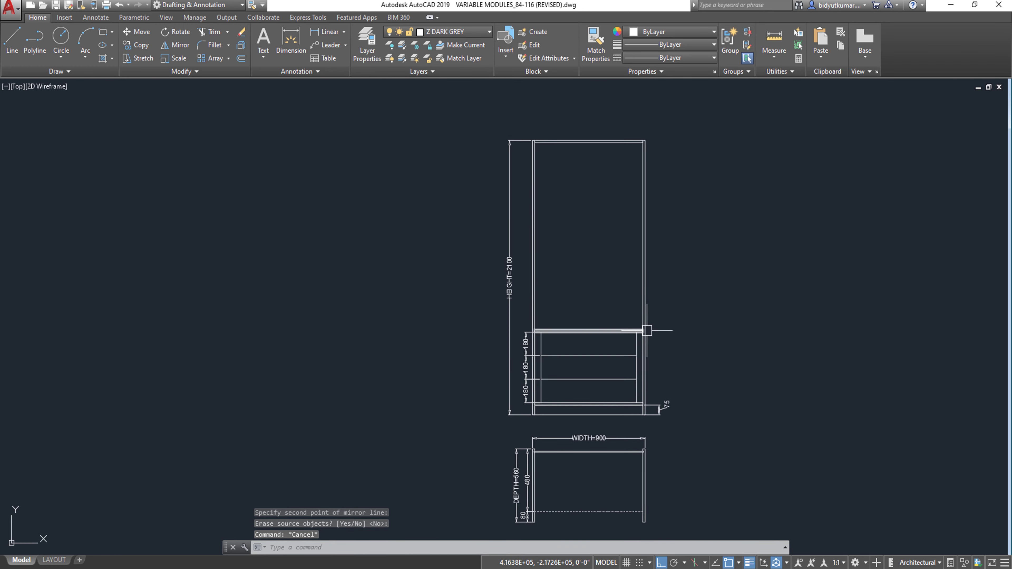
{"action": "scroll", "coordinate": [582, 300], "scroll_direction": "up", "scroll_amount": 2}
{"action": "type", "text": "rec"}
{"action": "key", "text": "Return"}
{"action": "left_click", "coordinate": [506, 335]}
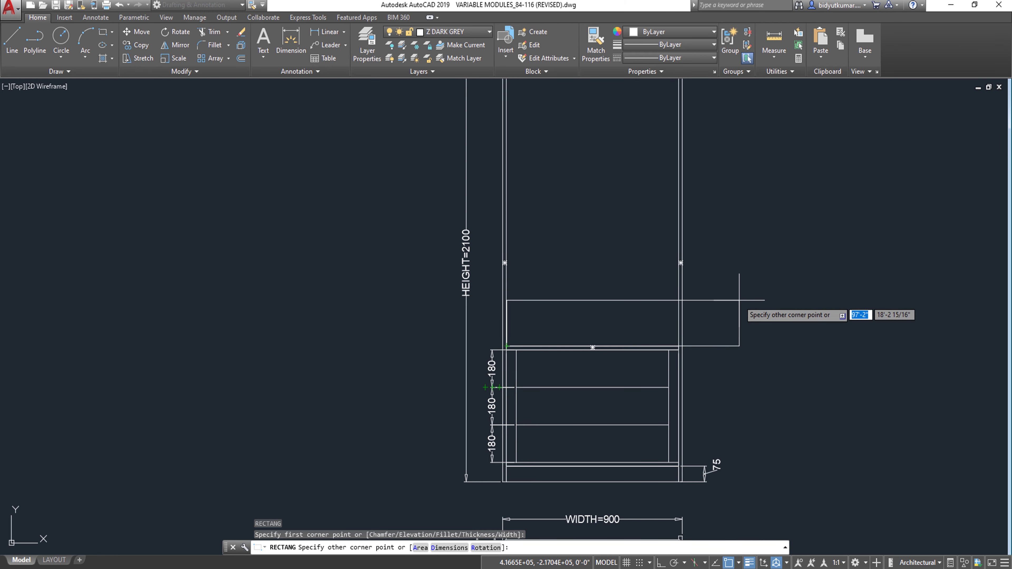
{"action": "key", "text": "Escape"}
Copy the panel above the drawers 300 upward to form a shelf.
{"action": "type", "text": "co"}
{"action": "key", "text": "Return"}
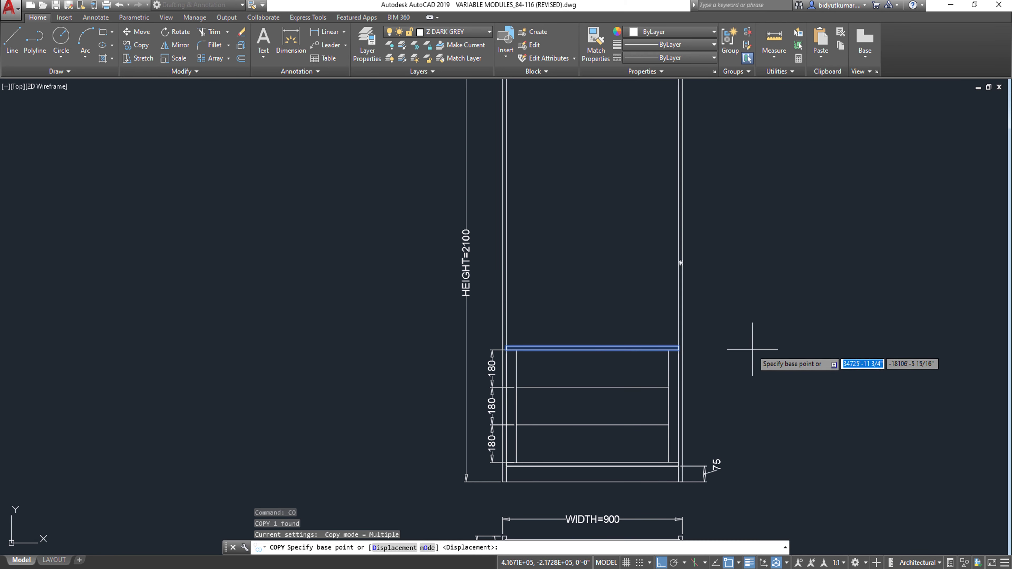
{"action": "left_click", "coordinate": [745, 349]}
{"action": "type", "text": "300"}
{"action": "key", "text": "Return"}
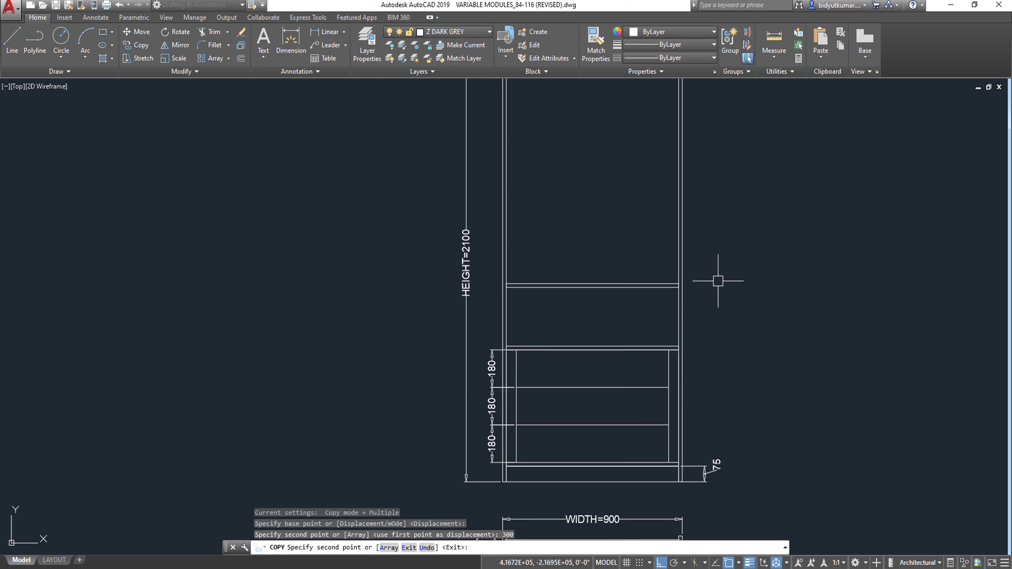
{"action": "key", "text": "Escape"}
{"action": "scroll", "coordinate": [653, 283], "scroll_direction": "down", "scroll_amount": 2}
{"action": "middle_click_drag", "start_coordinate": [670, 283], "coordinate": [710, 308]}
{"action": "scroll", "coordinate": [660, 318], "scroll_direction": "up", "scroll_amount": 4}
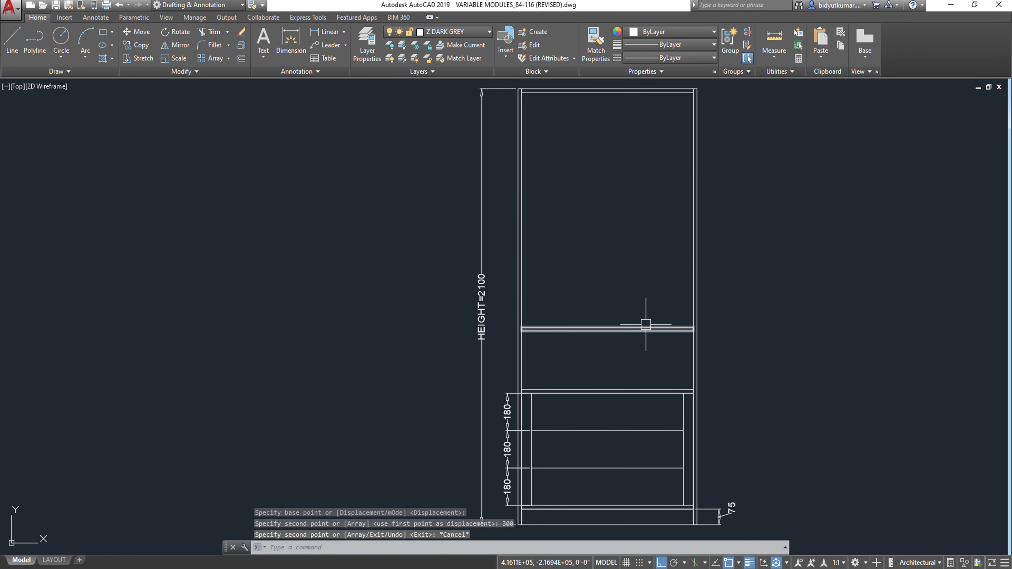
{"action": "scroll", "coordinate": [562, 316], "scroll_direction": "down", "scroll_amount": 4}
{"action": "type", "text": "REC"}
{"action": "key", "text": "Return"}
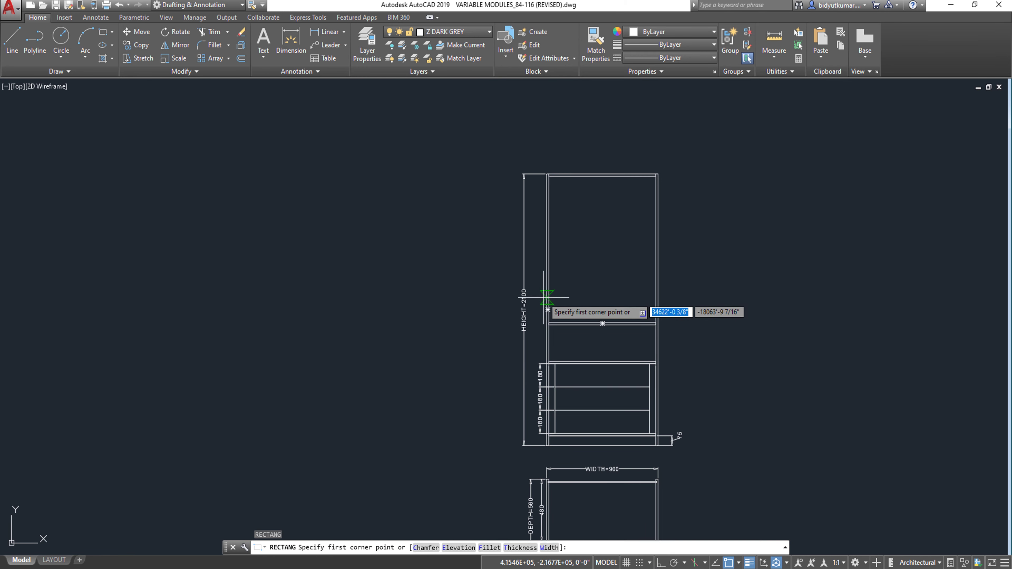
{"action": "scroll", "coordinate": [543, 295], "scroll_direction": "up", "scroll_amount": 2}
{"action": "left_click", "coordinate": [550, 337]}
{"action": "type", "text": "D"}
{"action": "key", "text": "Return"}
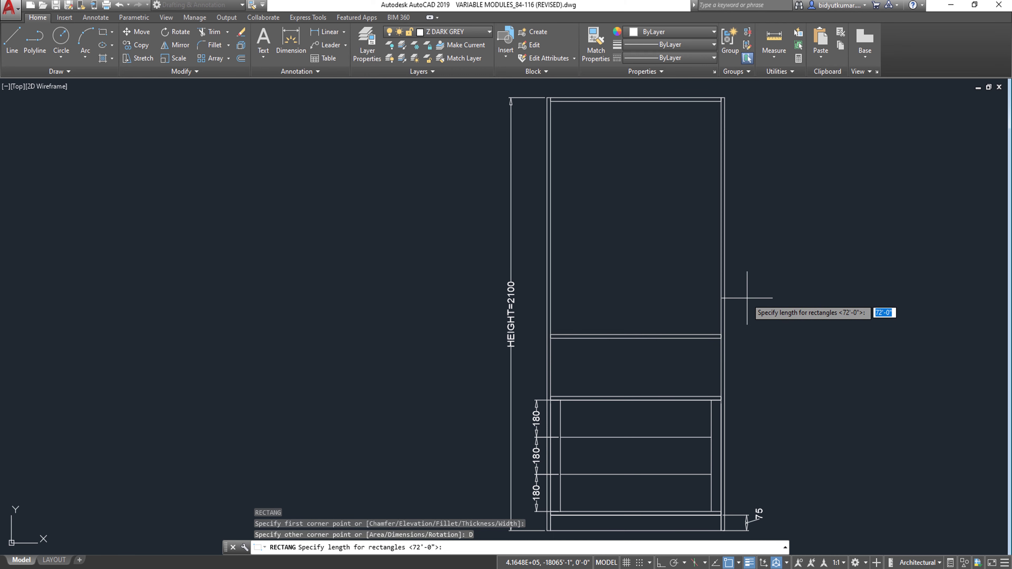
{"action": "key", "text": "Escape"}
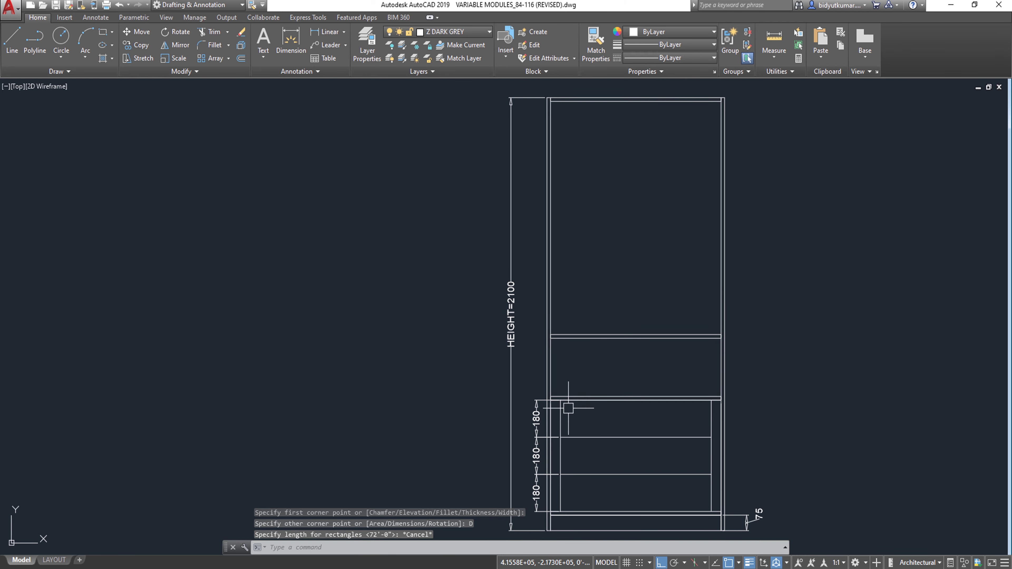
Copy the two vertical inner side lines of the drawer compartment up onto the top of the shelf.
{"action": "left_click", "coordinate": [561, 413]}
{"action": "left_click", "coordinate": [710, 429]}
{"action": "middle_click_drag", "start_coordinate": [713, 422], "coordinate": [717, 369]}
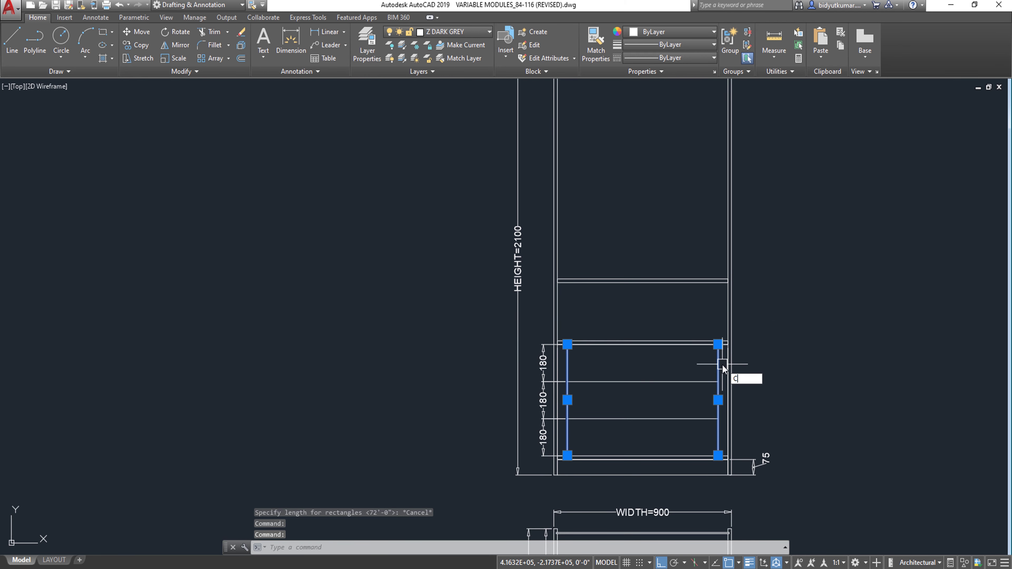
{"action": "type", "text": "CO"}
{"action": "key", "text": "Return"}
{"action": "scroll", "coordinate": [569, 450], "scroll_direction": "up", "scroll_amount": 4}
{"action": "left_click", "coordinate": [493, 445]}
{"action": "scroll", "coordinate": [510, 407], "scroll_direction": "down", "scroll_amount": 4}
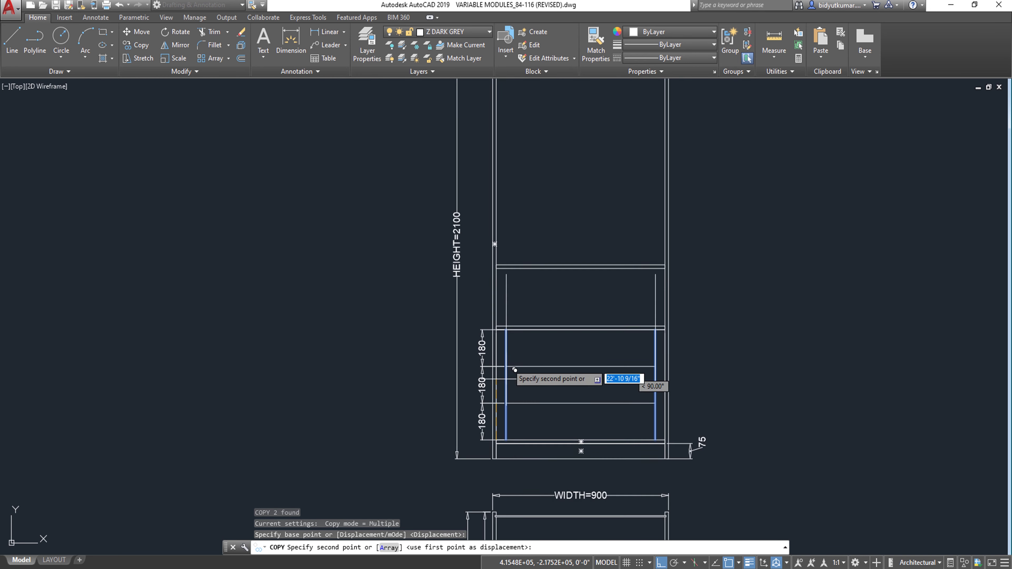
{"action": "scroll", "coordinate": [515, 316], "scroll_direction": "up", "scroll_amount": 4}
{"action": "left_click", "coordinate": [475, 275]}
{"action": "key", "text": "Escape"}
{"action": "scroll", "coordinate": [490, 303], "scroll_direction": "down", "scroll_amount": 5}
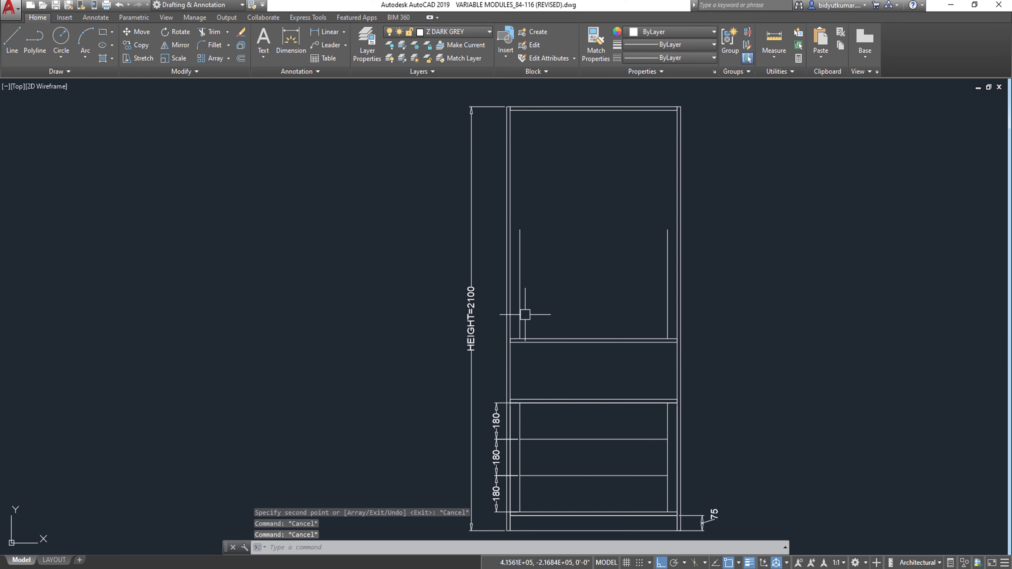
Draw an 864 by 125 rectangle on top of the shelf, starting at the shelf's upper-left corner.
{"action": "scroll", "coordinate": [501, 329], "scroll_direction": "up", "scroll_amount": 2}
{"action": "type", "text": "rec"}
{"action": "key", "text": "Return"}
{"action": "left_click", "coordinate": [516, 348]}
{"action": "type", "text": "d"}
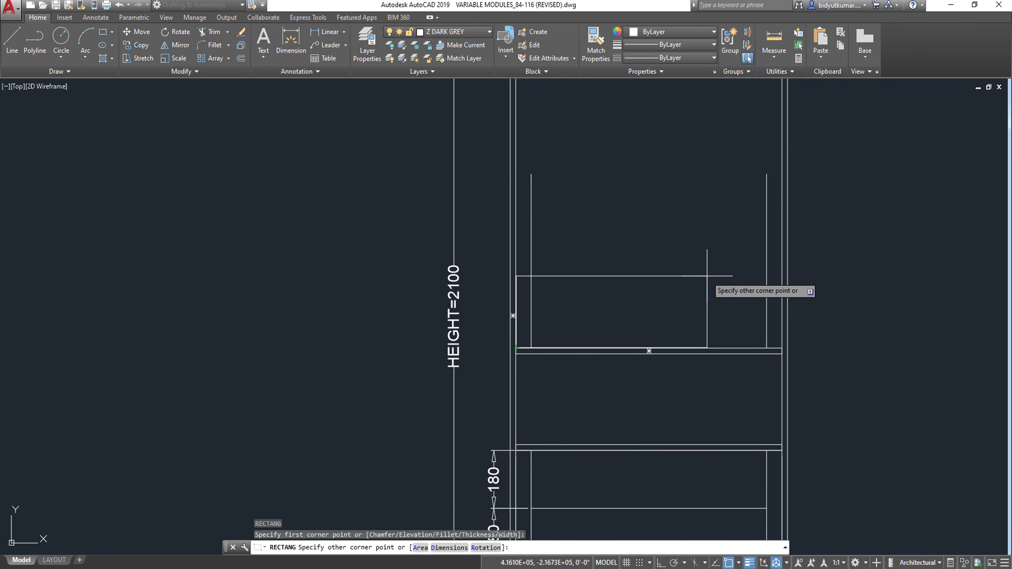
{"action": "key", "text": "Return"}
{"action": "type", "text": "864"}
{"action": "key", "text": "Return"}
{"action": "key", "text": "Return"}
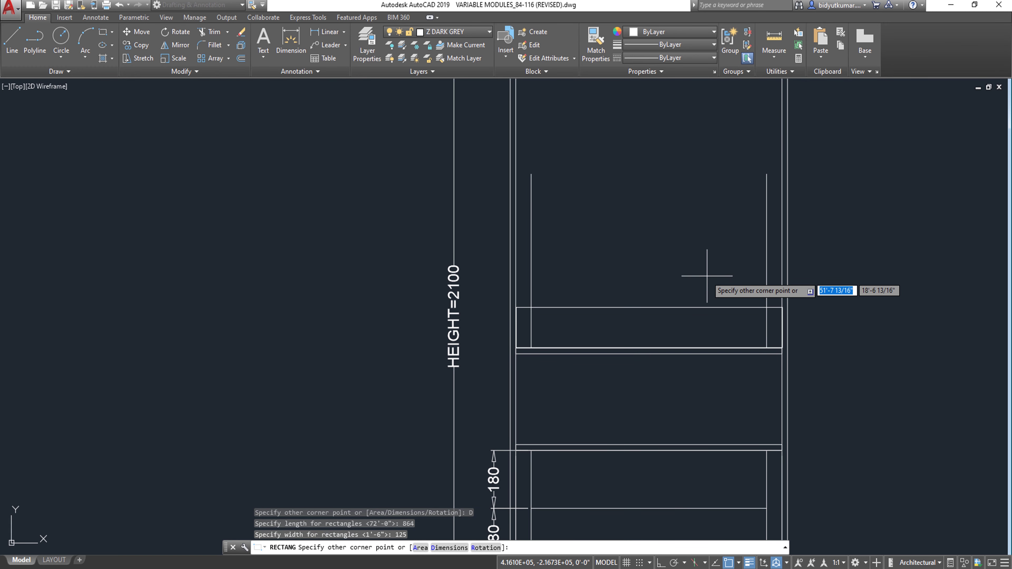
{"action": "left_click", "coordinate": [712, 275]}
Trim the two vertical side lines where they extend above the 125 high rectangle.
{"action": "type", "text": "tr"}
{"action": "key", "text": "Return"}
{"action": "key", "text": "Return"}
{"action": "left_click", "coordinate": [771, 294]}
{"action": "left_click", "coordinate": [531, 297]}
{"action": "key", "text": "Escape"}
Copy the panel above the three drawers onto the top edge of the 125 high rectangle.
{"action": "scroll", "coordinate": [670, 336], "scroll_direction": "down", "scroll_amount": 2}
{"action": "left_click", "coordinate": [671, 401]}
{"action": "type", "text": "co"}
{"action": "key", "text": "Return"}
{"action": "scroll", "coordinate": [495, 379], "scroll_direction": "up", "scroll_amount": 4}
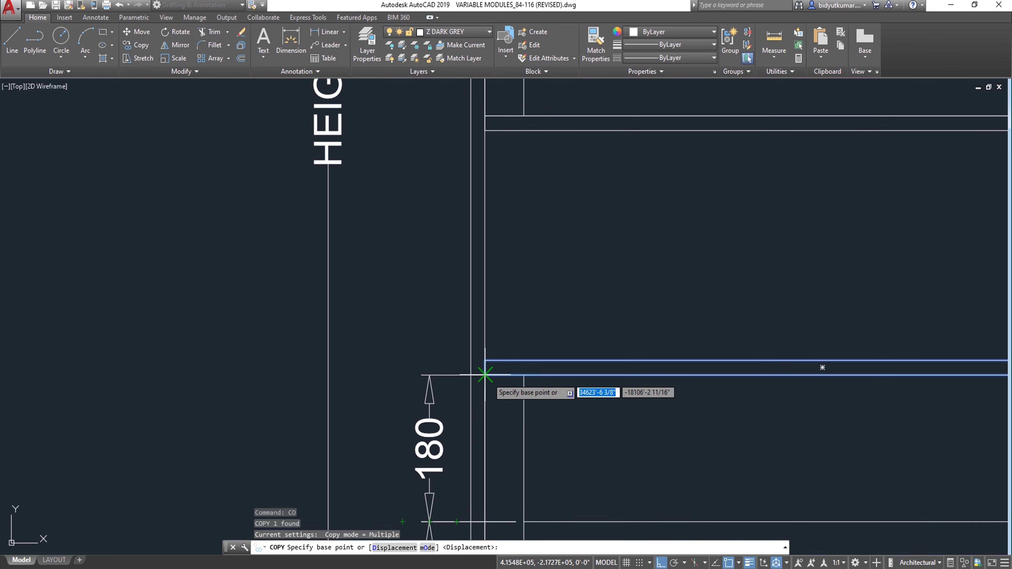
{"action": "left_click", "coordinate": [484, 375]}
{"action": "scroll", "coordinate": [492, 287], "scroll_direction": "down", "scroll_amount": 4}
{"action": "left_click", "coordinate": [474, 235]}
{"action": "key", "text": "Escape"}
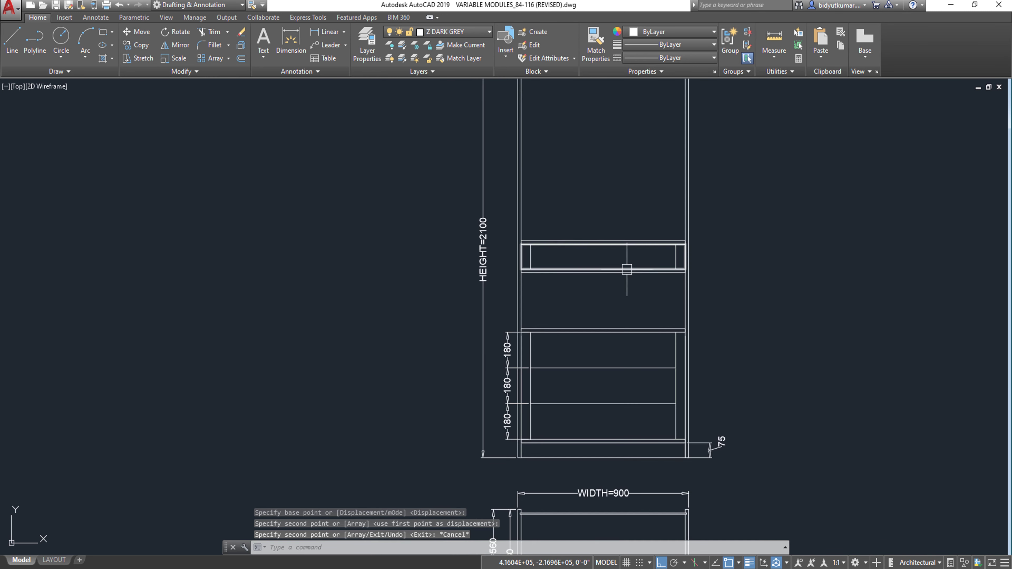
Move the 125 high compartment together with its upper and lower panels down by 100.
{"action": "scroll", "coordinate": [663, 446], "scroll_direction": "down", "scroll_amount": 2}
{"action": "middle_click_drag", "start_coordinate": [663, 446], "coordinate": [661, 459]}
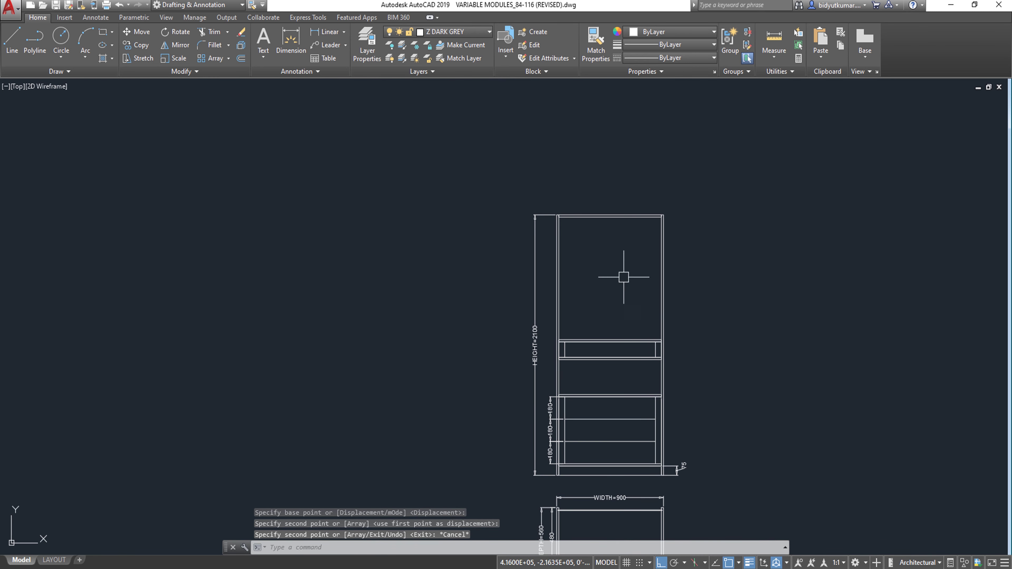
{"action": "scroll", "coordinate": [600, 370], "scroll_direction": "up", "scroll_amount": 4}
{"action": "left_click", "coordinate": [468, 267]}
{"action": "left_click", "coordinate": [908, 388]}
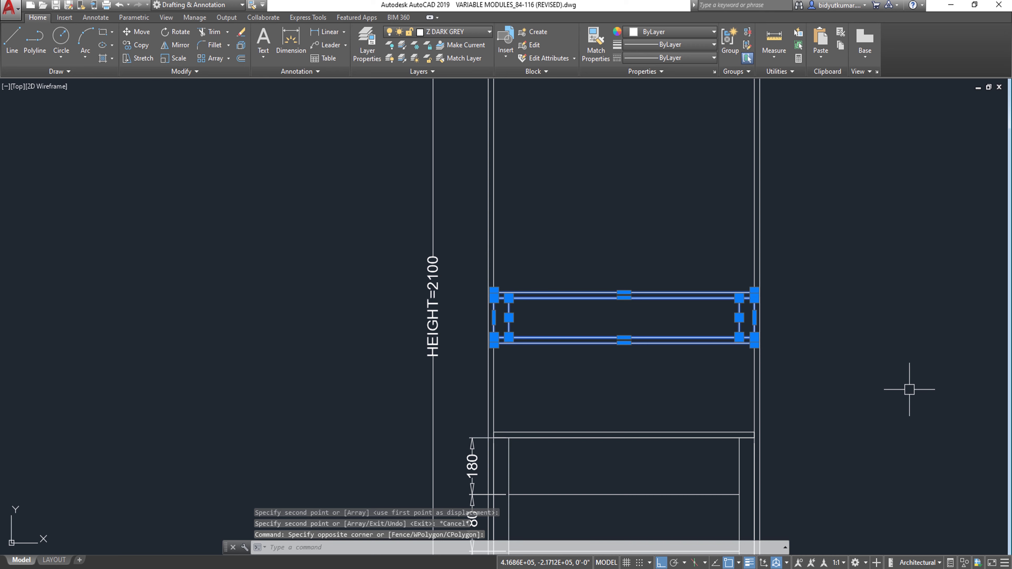
{"action": "type", "text": "m"}
{"action": "key", "text": "Return"}
{"action": "left_click", "coordinate": [868, 266]}
{"action": "type", "text": "100"}
{"action": "key", "text": "Return"}
{"action": "key", "text": "Escape"}
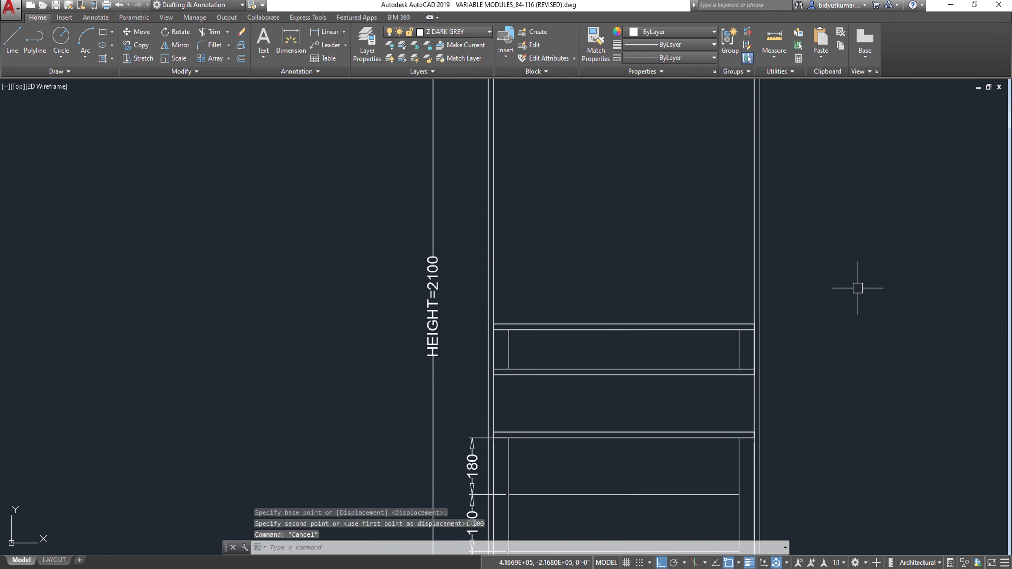
Dimension the shallow compartment's height and the open gap beneath it, in line with the drawer dimensions.
{"action": "scroll", "coordinate": [858, 287], "scroll_direction": "down", "scroll_amount": 3}
{"action": "key", "text": "Return"}
{"action": "scroll", "coordinate": [623, 279], "scroll_direction": "up", "scroll_amount": 5}
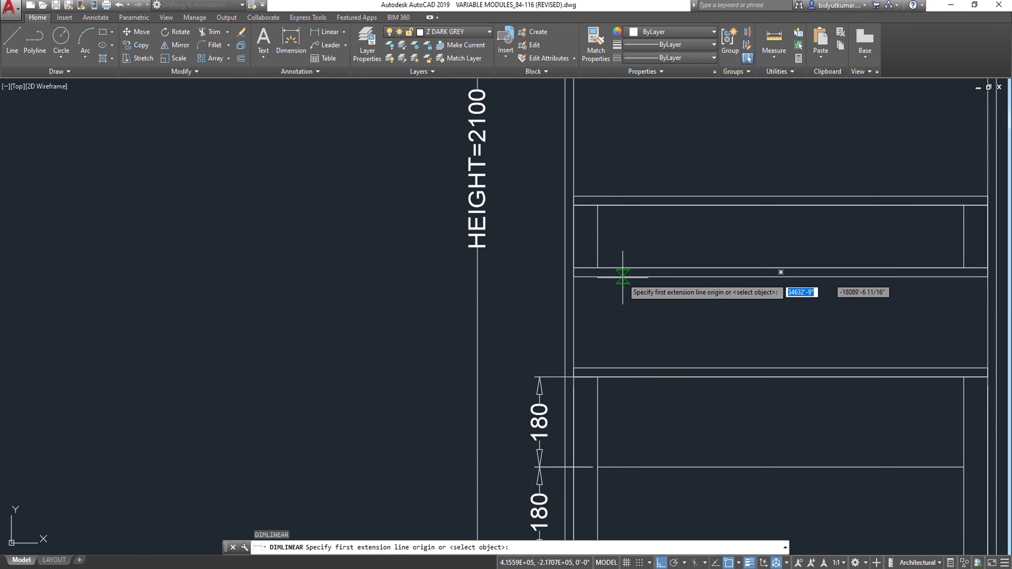
{"action": "left_click", "coordinate": [573, 205]}
{"action": "left_click", "coordinate": [573, 268]}
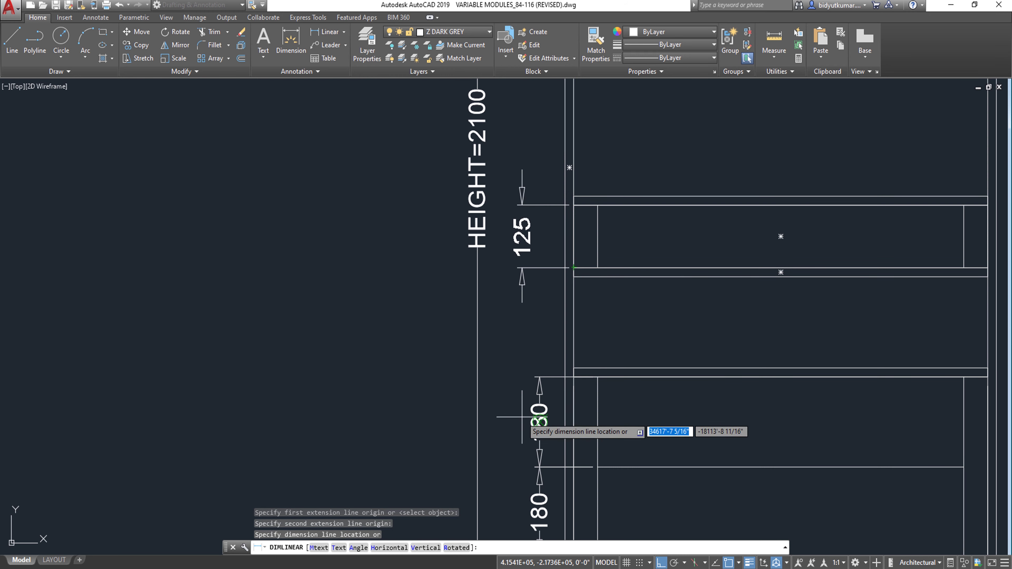
{"action": "left_click", "coordinate": [539, 413]}
{"action": "key", "text": "Return"}
{"action": "left_click", "coordinate": [573, 276]}
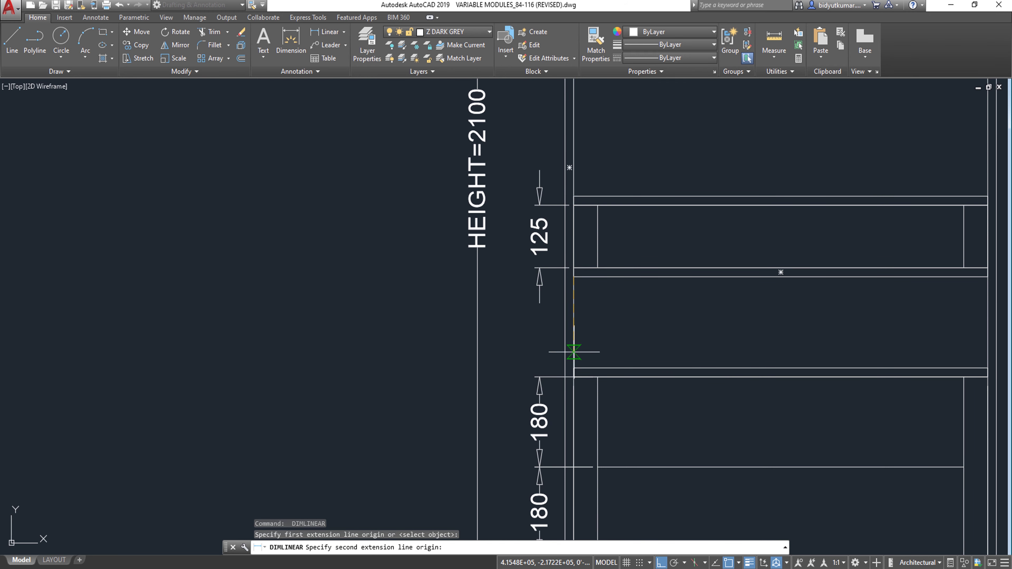
{"action": "left_click", "coordinate": [573, 368]}
{"action": "left_click", "coordinate": [540, 301]}
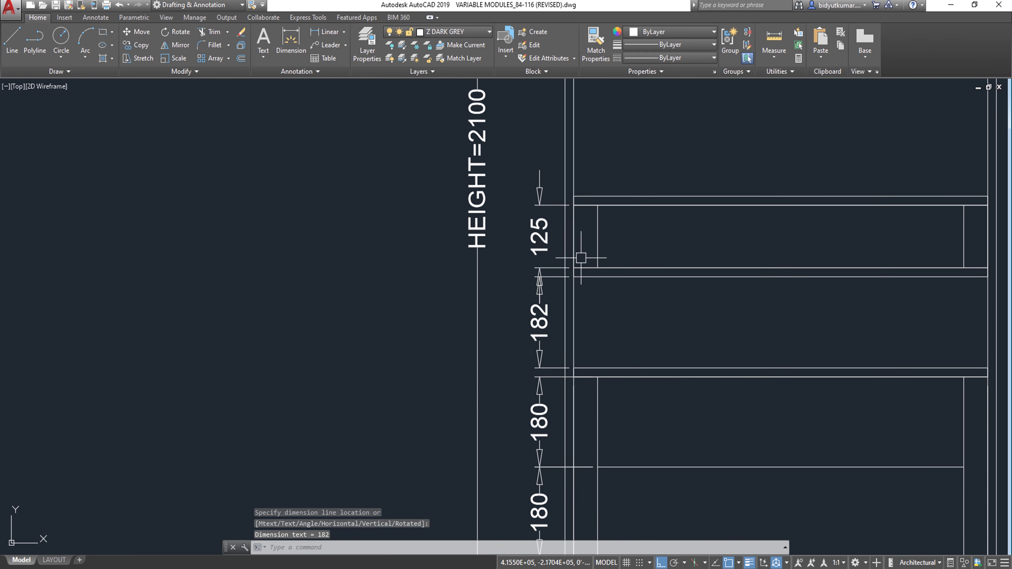
Dimension the upper opening from the cabinet's top panel down to the shallow compartment's covering panel, in line with the drawer dimensions.
{"action": "scroll", "coordinate": [581, 258], "scroll_direction": "down", "scroll_amount": 4}
{"action": "key", "text": "Return"}
{"action": "left_click", "coordinate": [581, 127]}
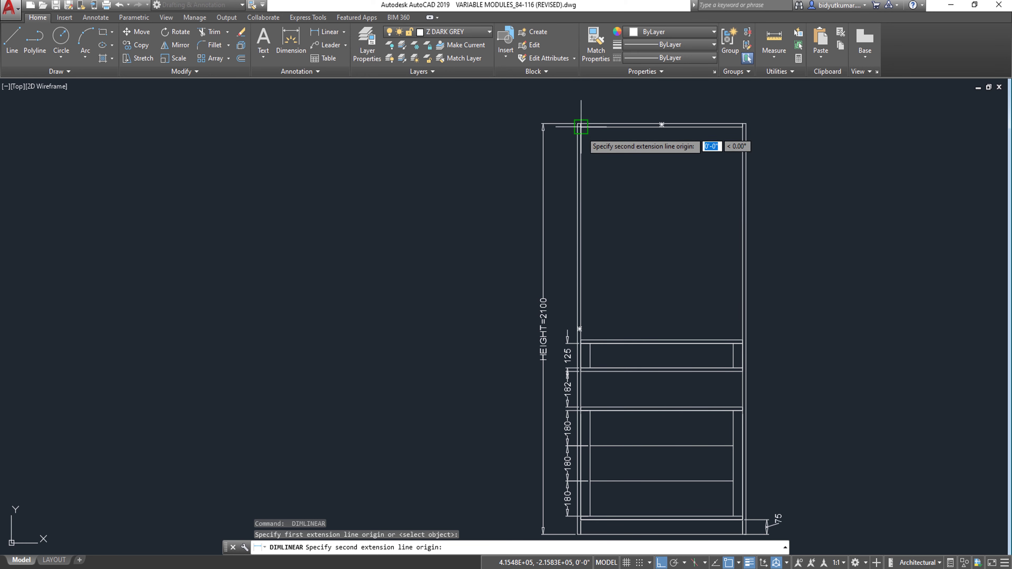
{"action": "left_click", "coordinate": [581, 341]}
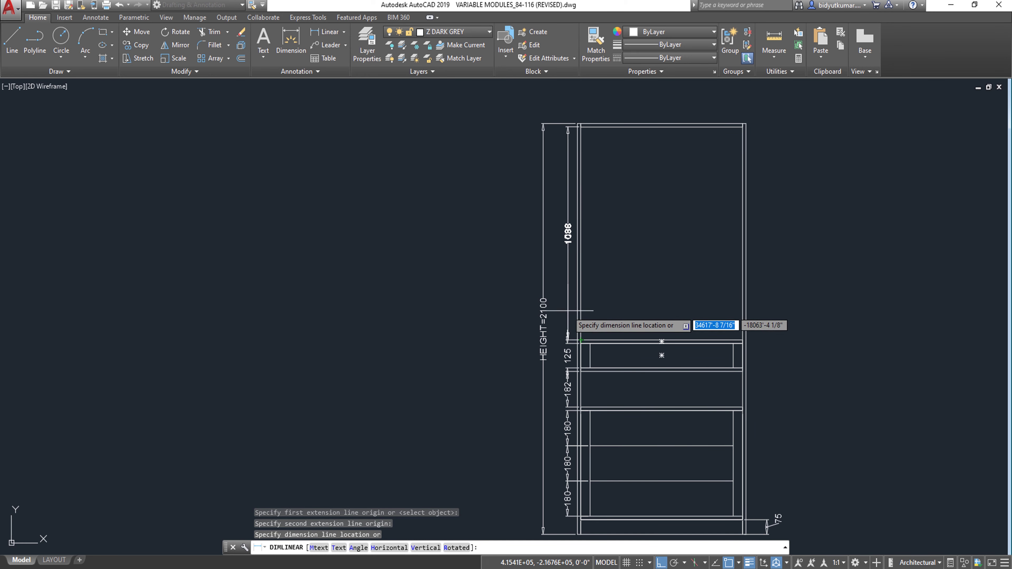
{"action": "left_click", "coordinate": [567, 332]}
{"action": "key", "text": "Escape"}
Save the drawing.
{"action": "scroll", "coordinate": [690, 231], "scroll_direction": "down", "scroll_amount": 4}
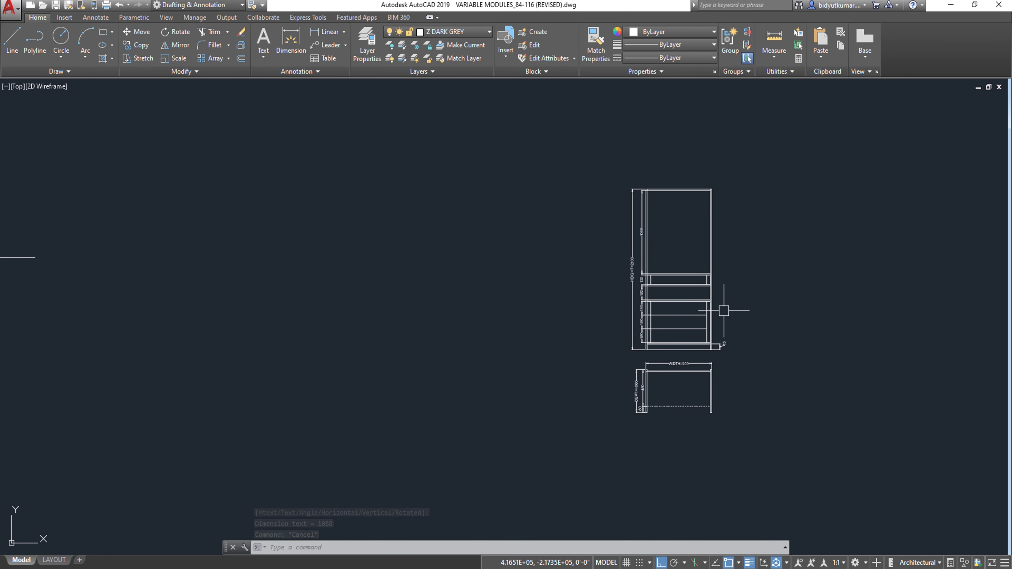
{"action": "scroll", "coordinate": [708, 373], "scroll_direction": "up", "scroll_amount": 5}
{"action": "scroll", "coordinate": [708, 372], "scroll_direction": "down", "scroll_amount": 3}
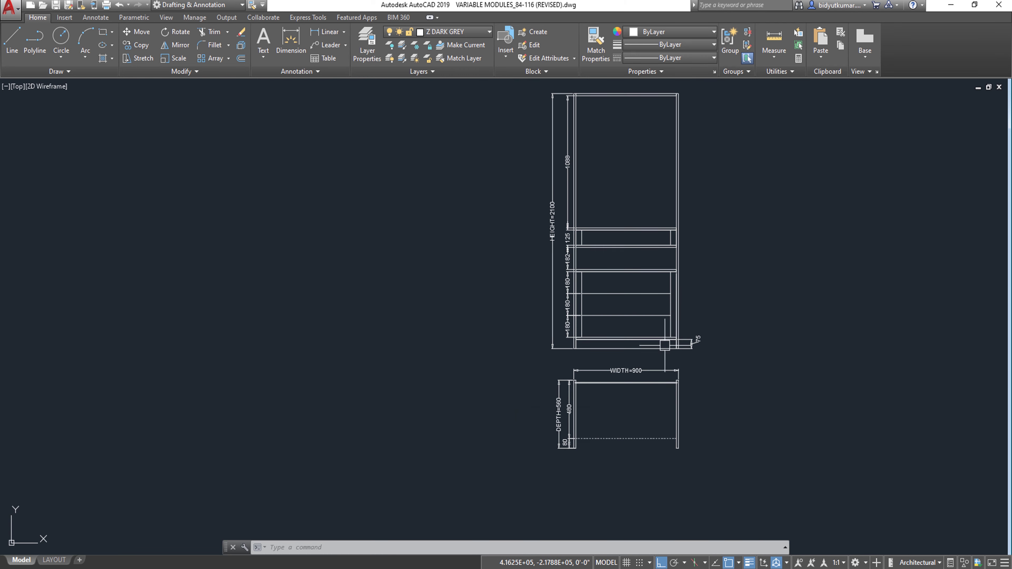
{"action": "middle_click_drag", "start_coordinate": [651, 312], "coordinate": [517, 361]}
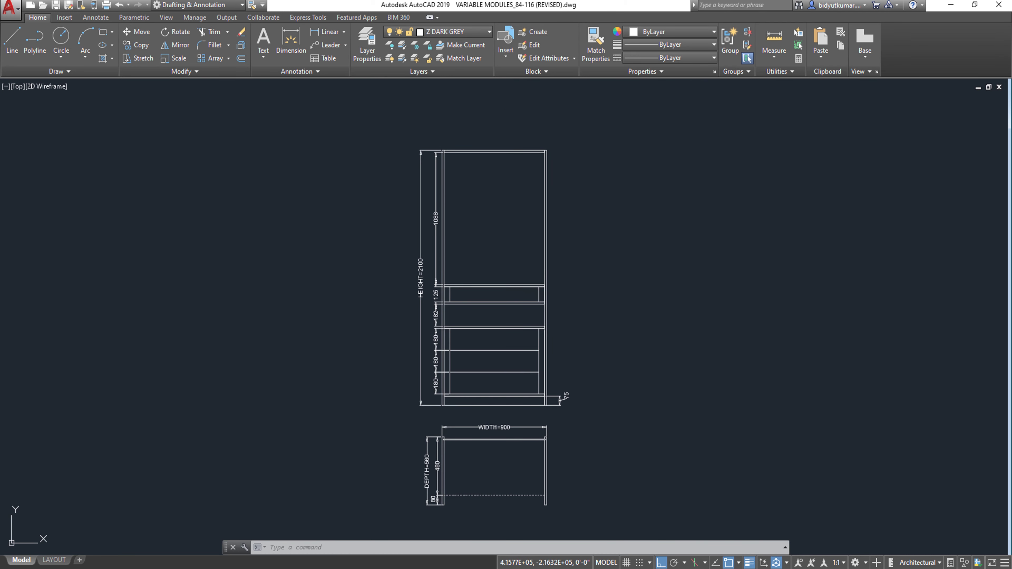
{"action": "key", "text": "Escape"}
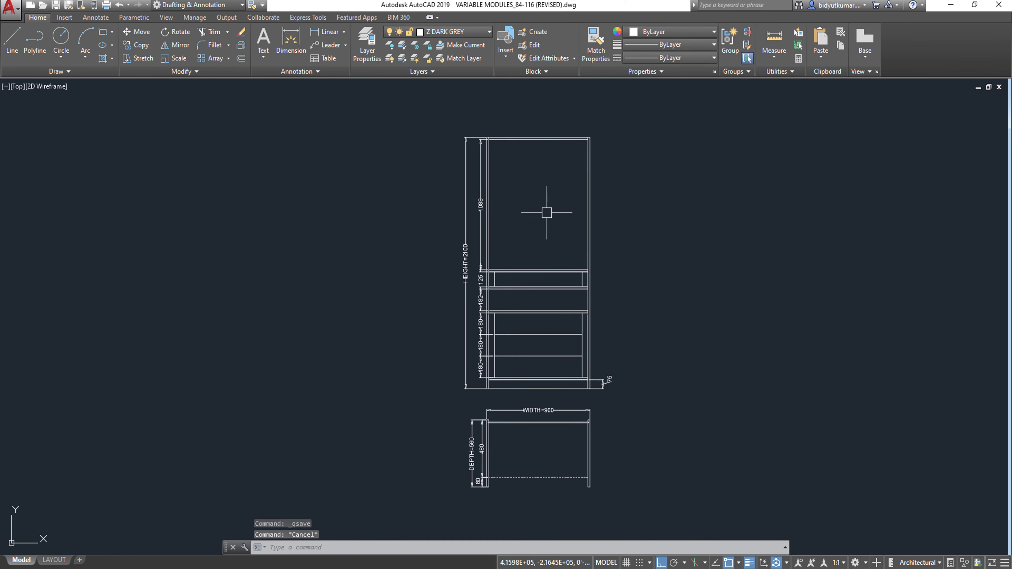
Draw a vertical line along the right side panel's inner edge, from the top panel to the midpoint of the shallow compartment's covering panel end.
{"action": "scroll", "coordinate": [544, 219], "scroll_direction": "up", "scroll_amount": 3}
{"action": "scroll", "coordinate": [589, 346], "scroll_direction": "up", "scroll_amount": 2}
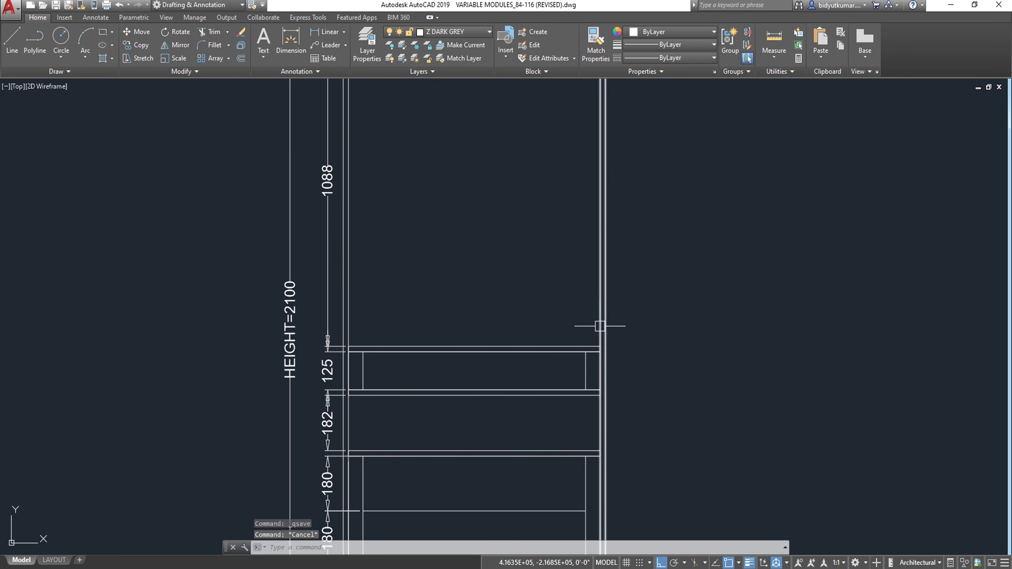
{"action": "middle_click_drag", "start_coordinate": [609, 223], "coordinate": [614, 349]}
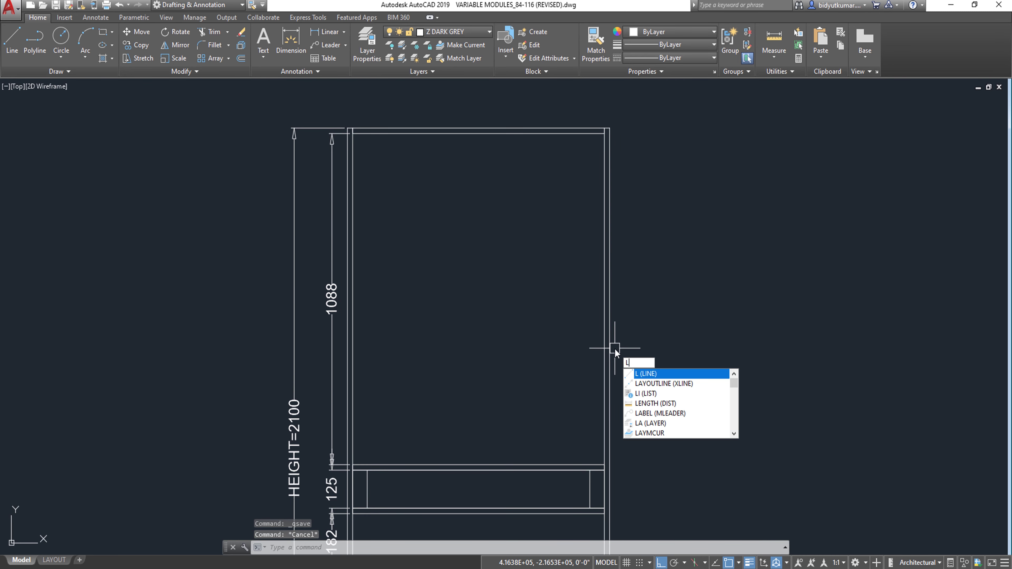
{"action": "key", "text": "Return"}
{"action": "scroll", "coordinate": [605, 128], "scroll_direction": "up", "scroll_amount": 3}
{"action": "scroll", "coordinate": [597, 239], "scroll_direction": "down", "scroll_amount": 5}
{"action": "scroll", "coordinate": [558, 398], "scroll_direction": "up", "scroll_amount": 5}
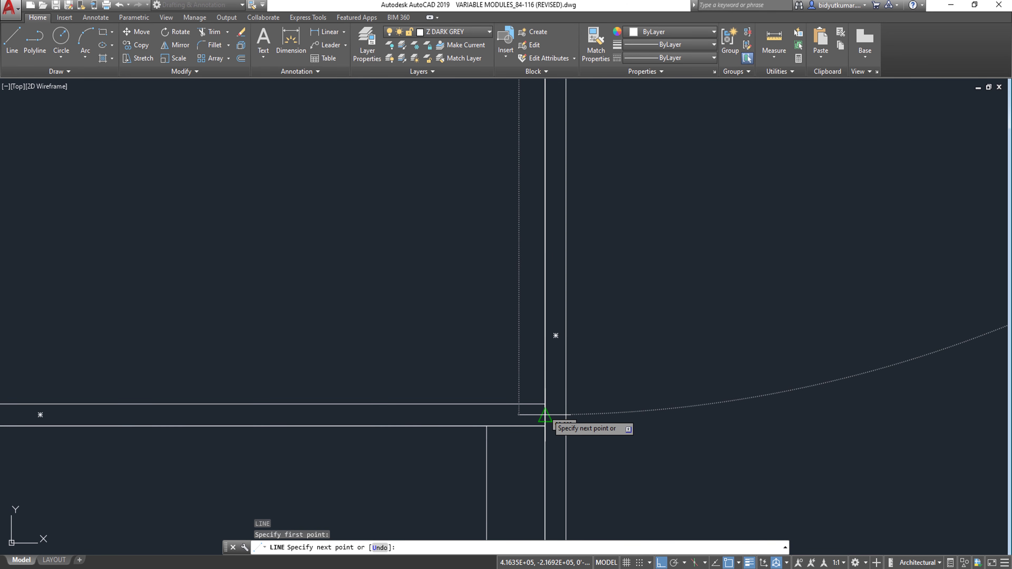
{"action": "left_click", "coordinate": [545, 414]}
Set the new vertical line's colour to yellow 248,215,49 and its lineweight to 0.35 mm.
{"action": "left_click", "coordinate": [654, 32]}
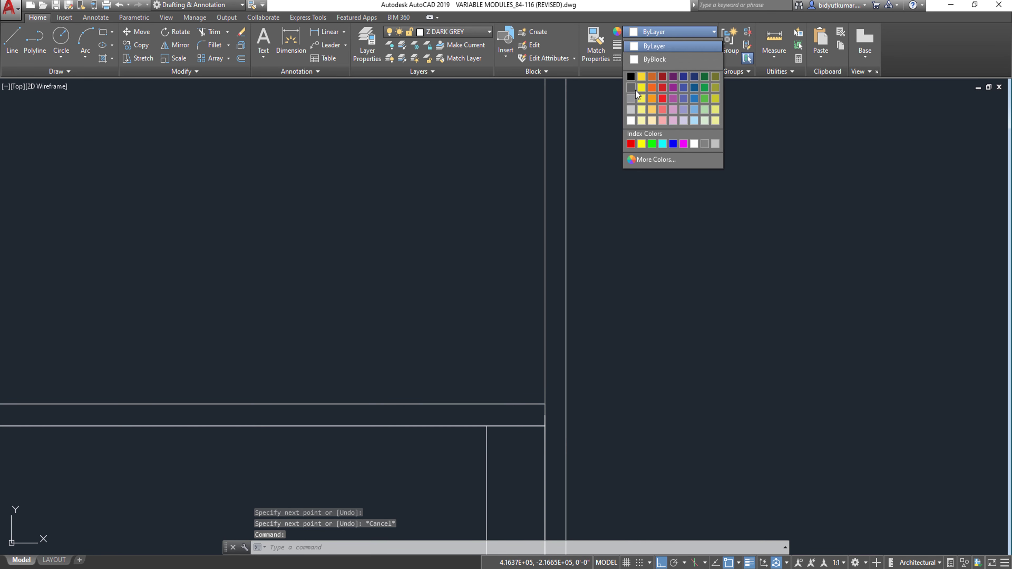
{"action": "key", "text": "Escape"}
{"action": "key", "text": "Escape"}
{"action": "scroll", "coordinate": [598, 247], "scroll_direction": "down", "scroll_amount": 5}
{"action": "middle_click_drag", "start_coordinate": [614, 219], "coordinate": [611, 311]}
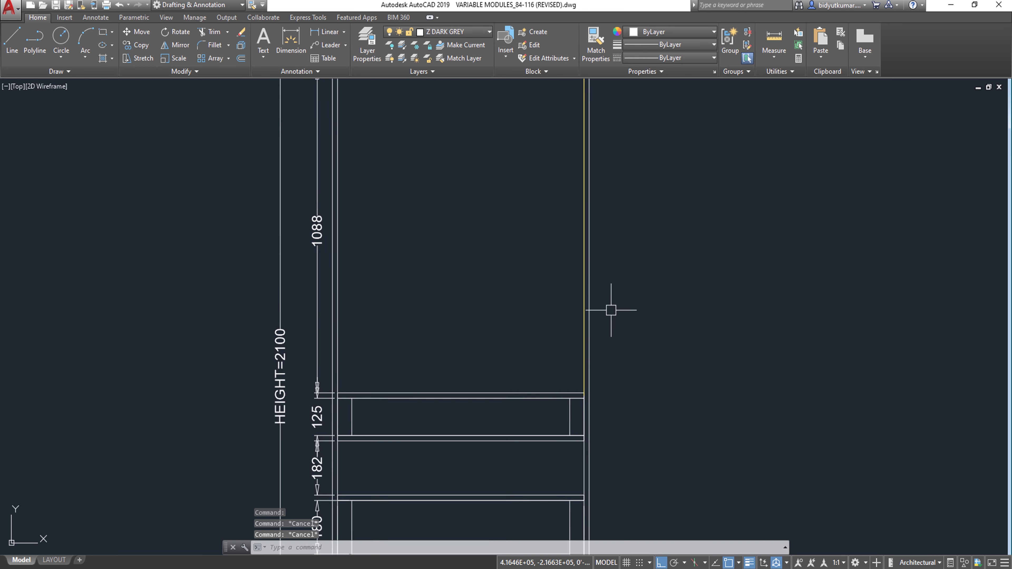
{"action": "left_click", "coordinate": [671, 45]}
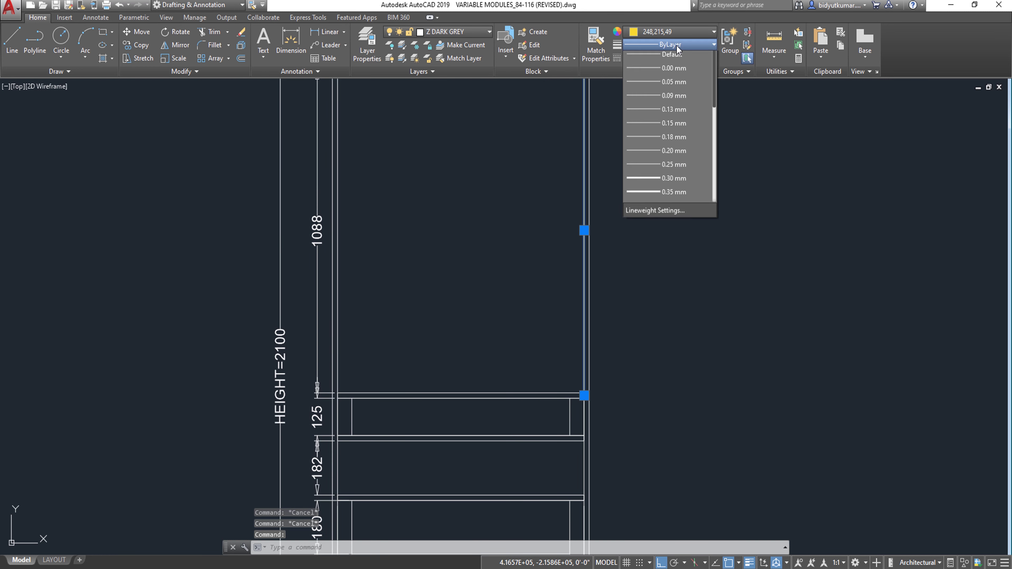
{"action": "left_click", "coordinate": [670, 224]}
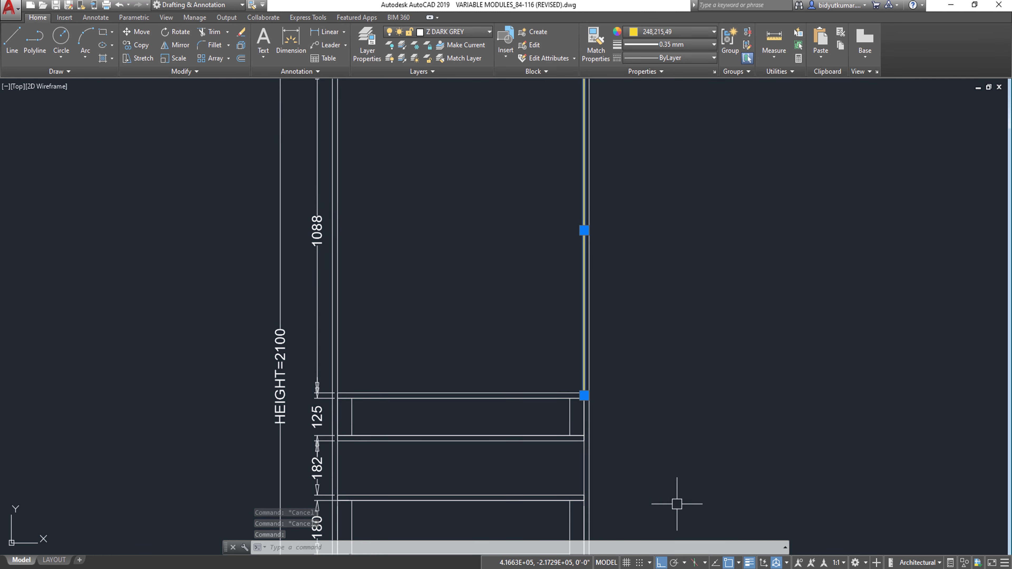
Turn on the lineweight display for the drawing.
{"action": "left_click", "coordinate": [749, 563]}
{"action": "left_click", "coordinate": [749, 562]}
{"action": "scroll", "coordinate": [601, 413], "scroll_direction": "up", "scroll_amount": 3}
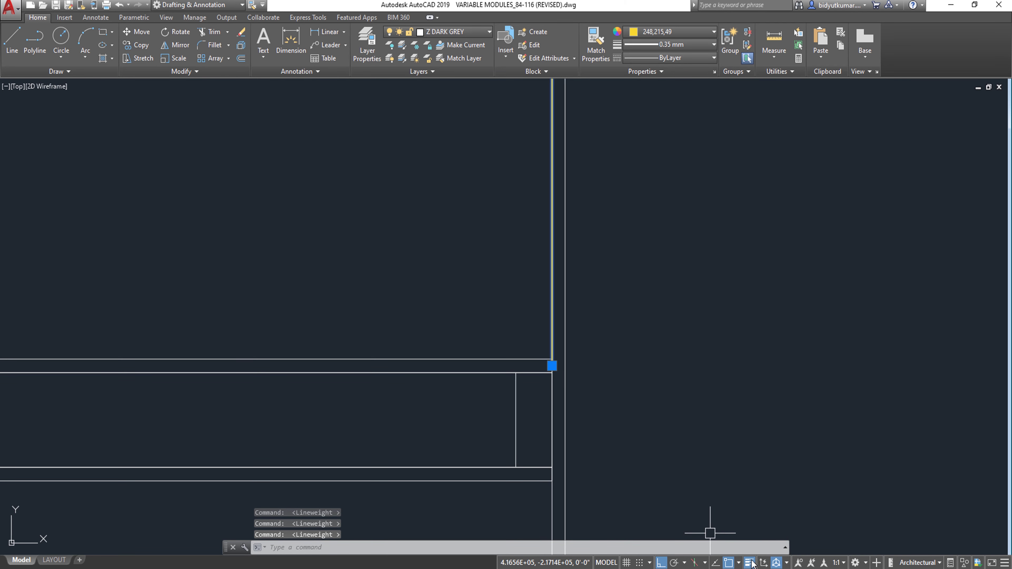
{"action": "left_click", "coordinate": [676, 46]}
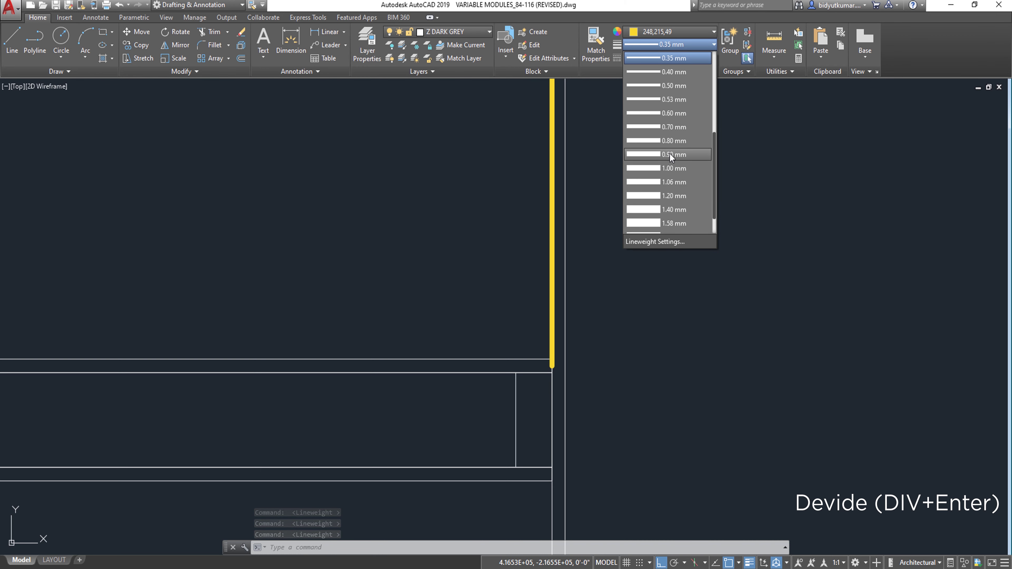
{"action": "key", "text": "Escape"}
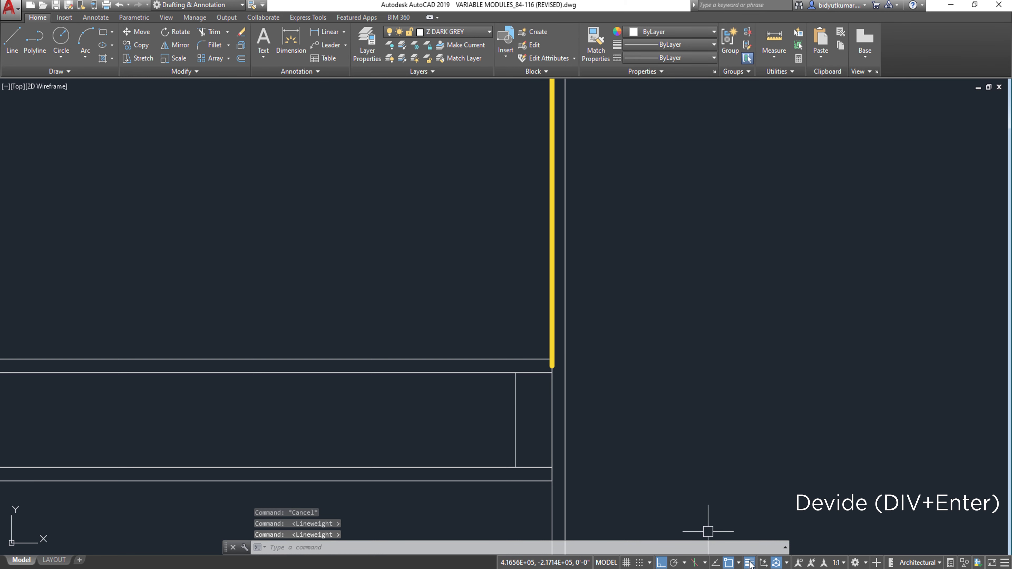
Divide the yellow vertical line into 4 equal segments.
{"action": "scroll", "coordinate": [637, 348], "scroll_direction": "down", "scroll_amount": 4}
{"action": "type", "text": "DIV"}
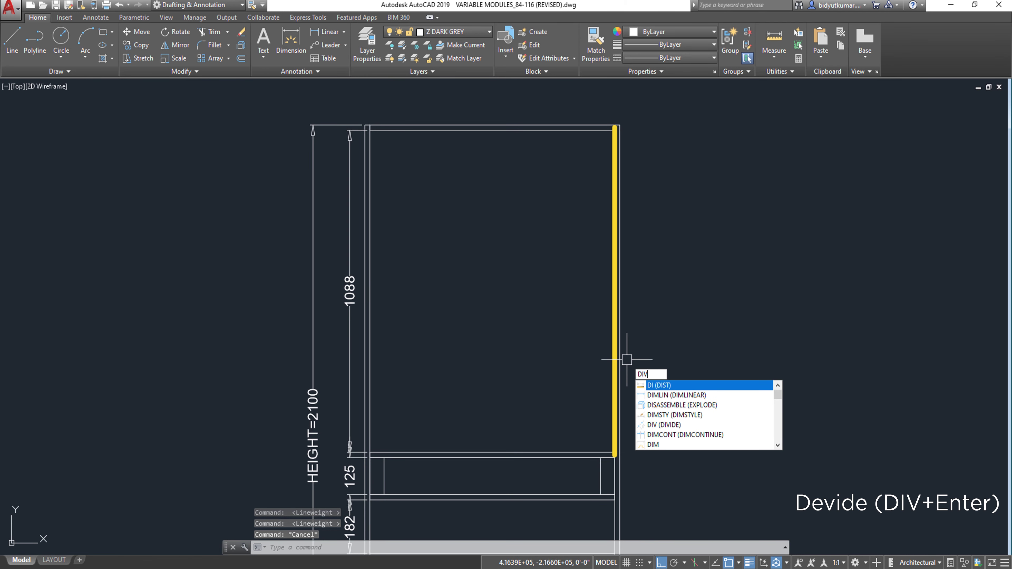
{"action": "key", "text": "Return"}
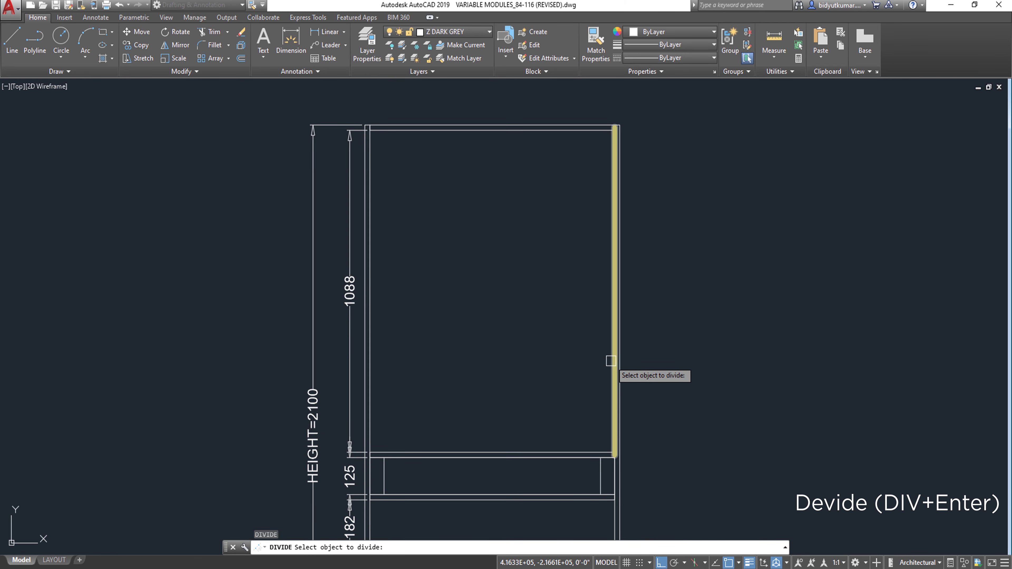
{"action": "left_click", "coordinate": [613, 360]}
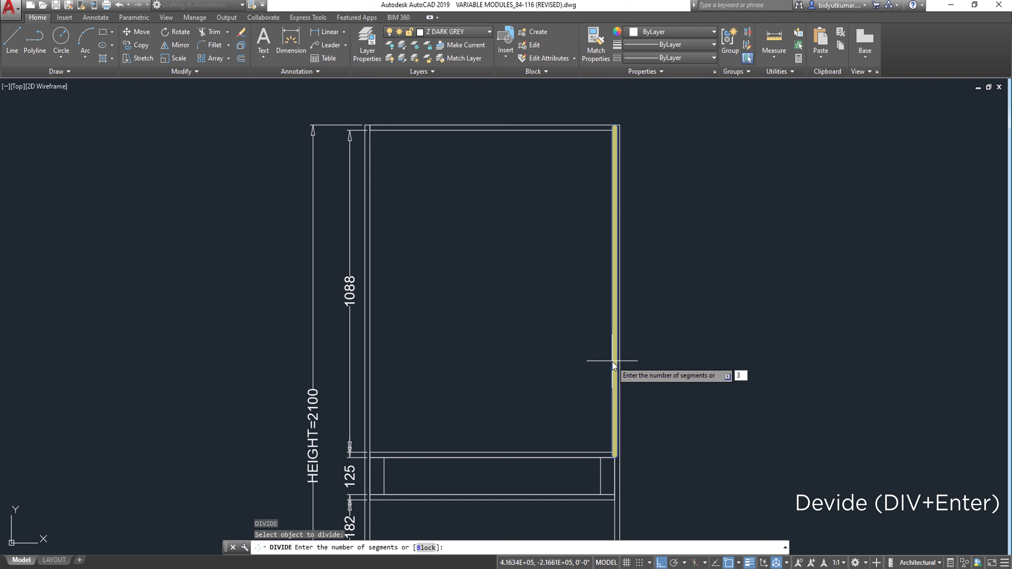
{"action": "type", "text": "4"}
{"action": "key", "text": "Return"}
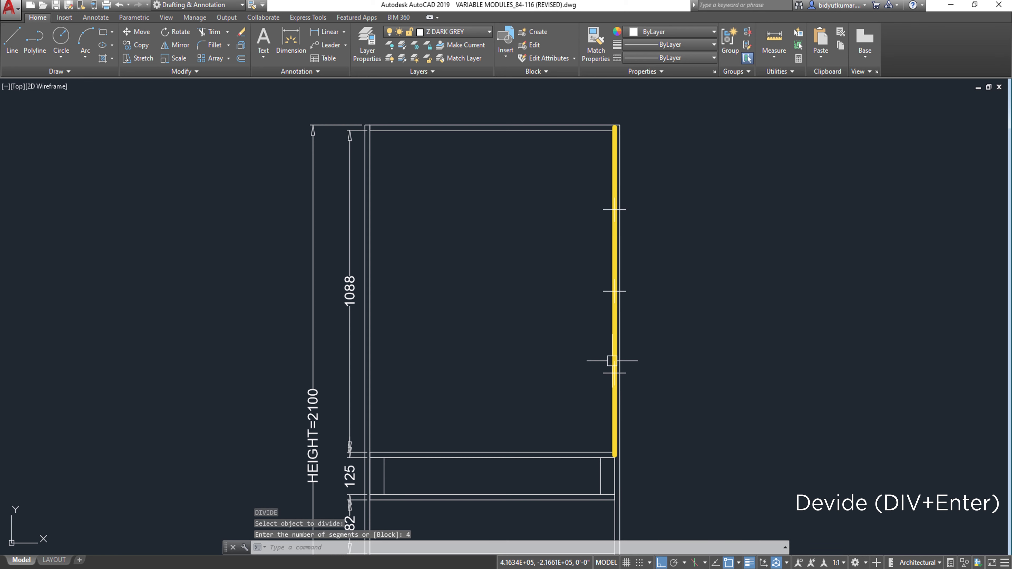
{"action": "middle_click_drag", "start_coordinate": [602, 451], "coordinate": [587, 403]}
{"action": "left_click", "coordinate": [574, 405]}
{"action": "type", "text": "CO"}
{"action": "key", "text": "Return"}
{"action": "scroll", "coordinate": [598, 408], "scroll_direction": "up", "scroll_amount": 8}
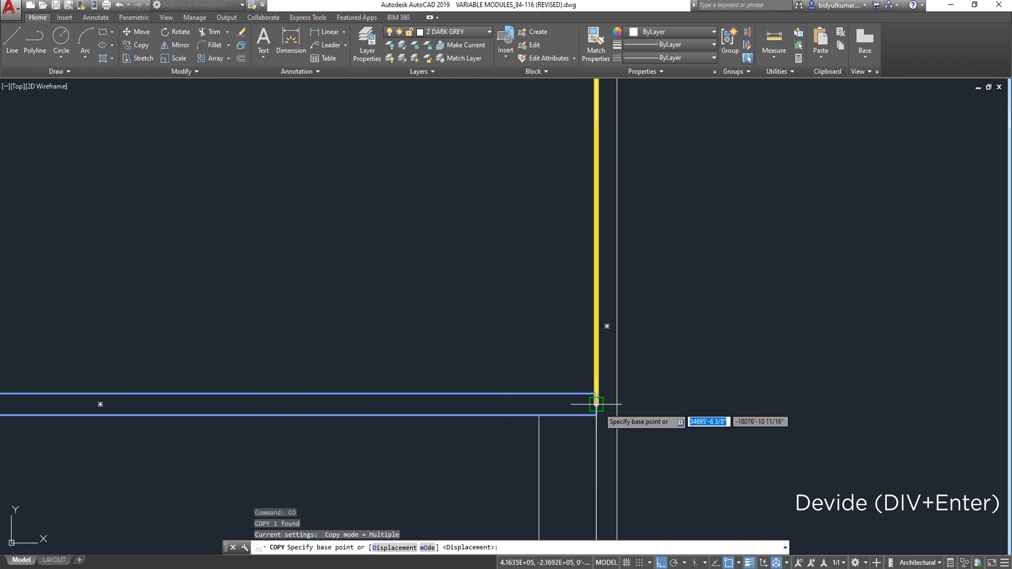
{"action": "key", "text": "Escape"}
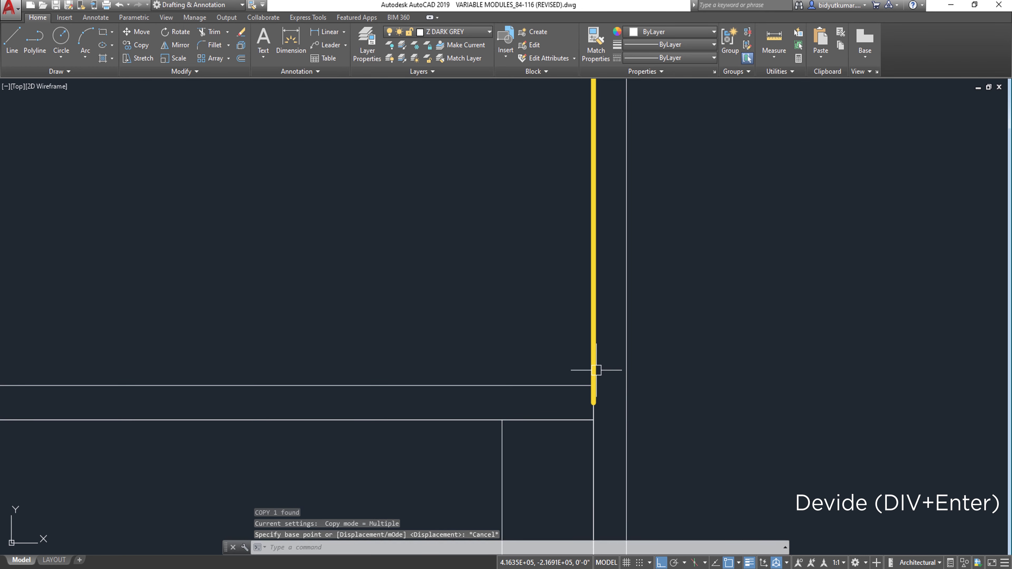
Delete the yellow vertical guide line along the right side panel's inner edge.
{"action": "left_click", "coordinate": [594, 369]}
{"action": "scroll", "coordinate": [594, 369], "scroll_direction": "down", "scroll_amount": 6}
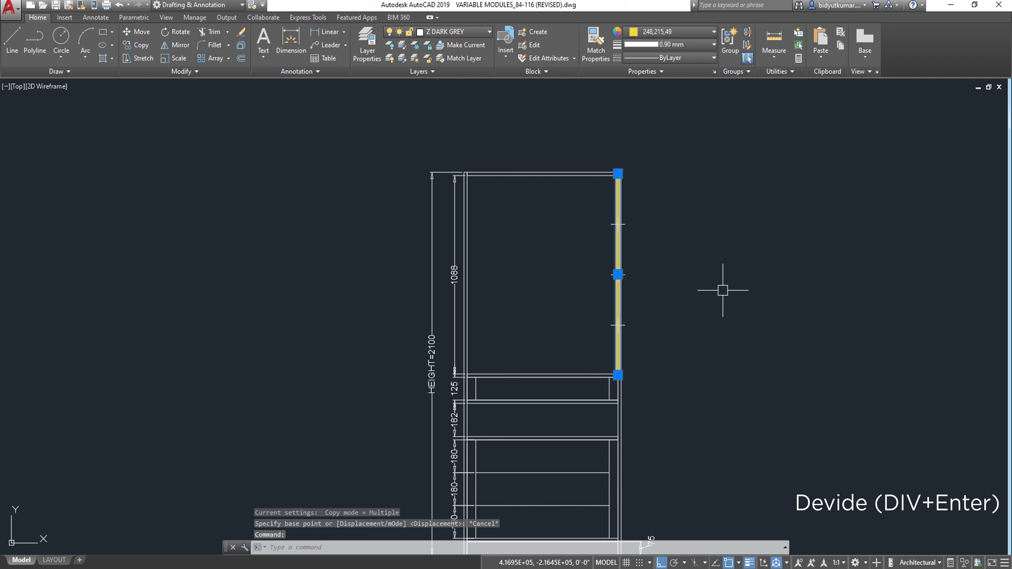
{"action": "key", "text": "Delete"}
Copy the panel above the 125 compartment from its right end midpoint onto each of the three division points.
{"action": "scroll", "coordinate": [583, 380], "scroll_direction": "up", "scroll_amount": 4}
{"action": "left_click", "coordinate": [544, 401]}
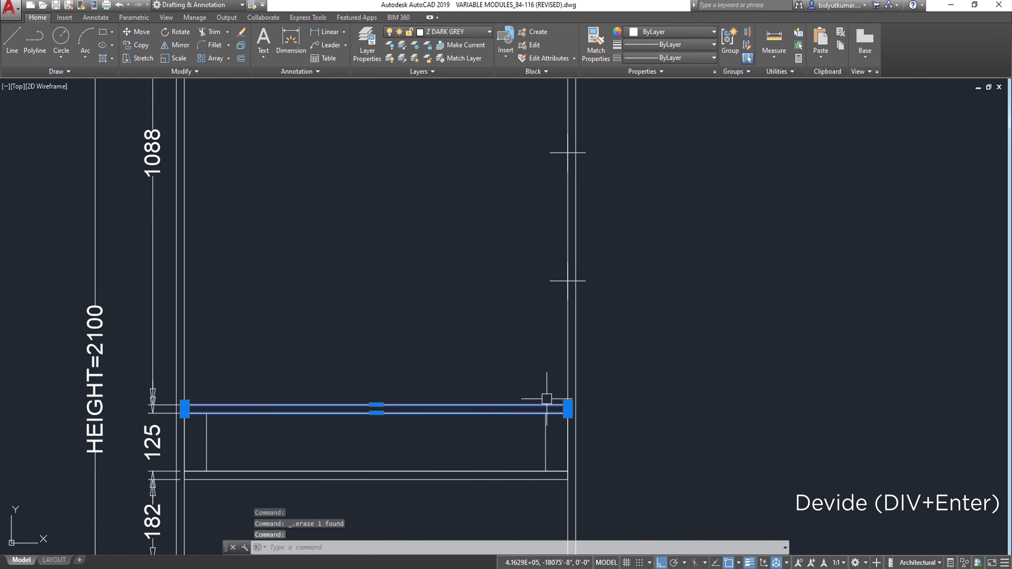
{"action": "scroll", "coordinate": [571, 403], "scroll_direction": "up", "scroll_amount": 5}
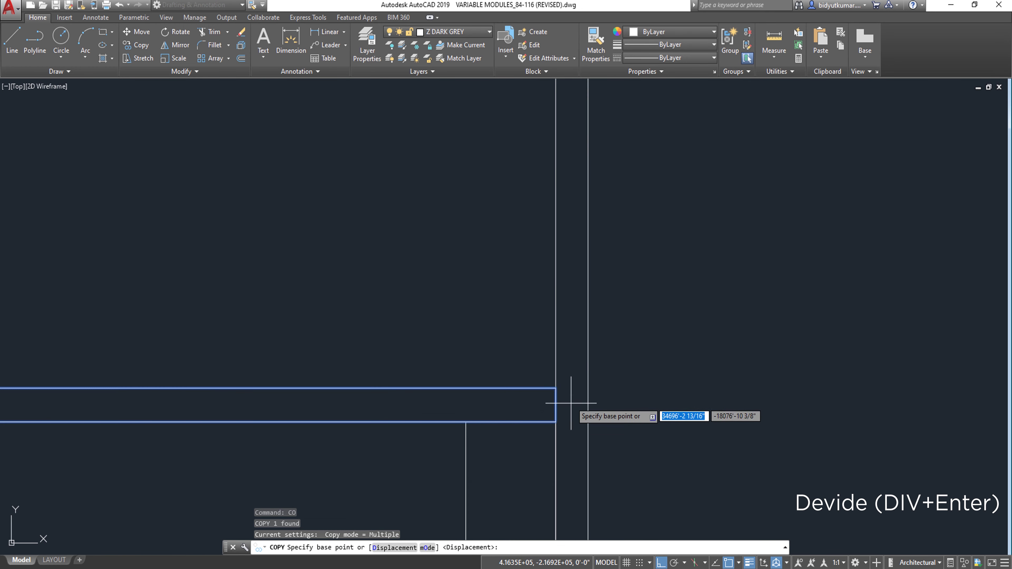
{"action": "left_click", "coordinate": [555, 405]}
{"action": "scroll", "coordinate": [562, 359], "scroll_direction": "down", "scroll_amount": 6}
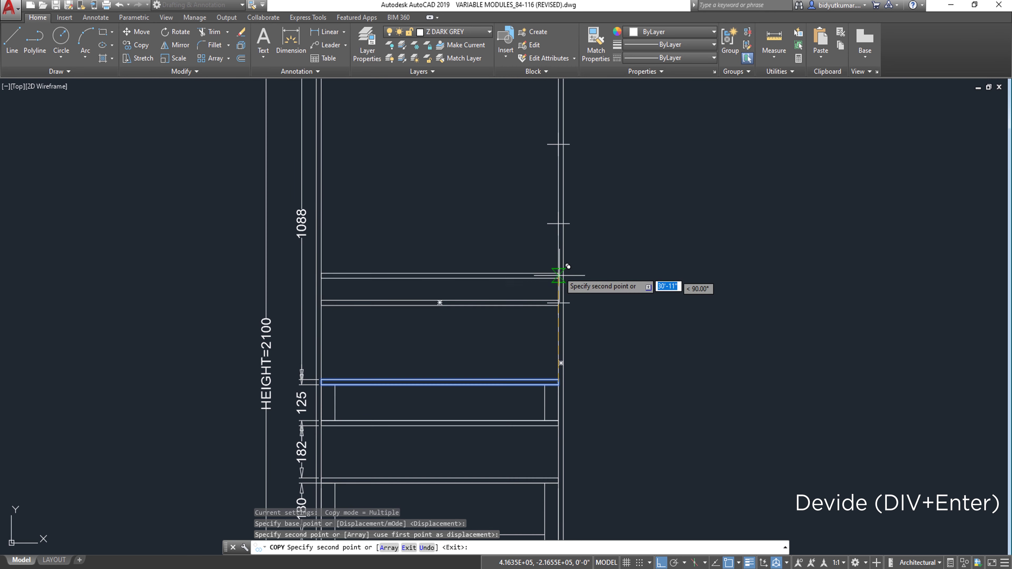
{"action": "left_click", "coordinate": [567, 215]}
{"action": "mouse_move", "coordinate": [567, 217]}
{"action": "middle_mouse_down"}
{"action": "mouse_move", "coordinate": [567, 330]}
{"action": "mouse_move", "coordinate": [568, 297]}
{"action": "middle_mouse_up"}
{"action": "left_click", "coordinate": [557, 251]}
{"action": "key", "text": "Return"}
Delete the three division points along the right side panel.
{"action": "left_click", "coordinate": [533, 226]}
{"action": "left_click", "coordinate": [621, 464]}
{"action": "key", "text": "Delete"}
{"action": "middle_click_drag", "start_coordinate": [614, 464], "coordinate": [584, 358]}
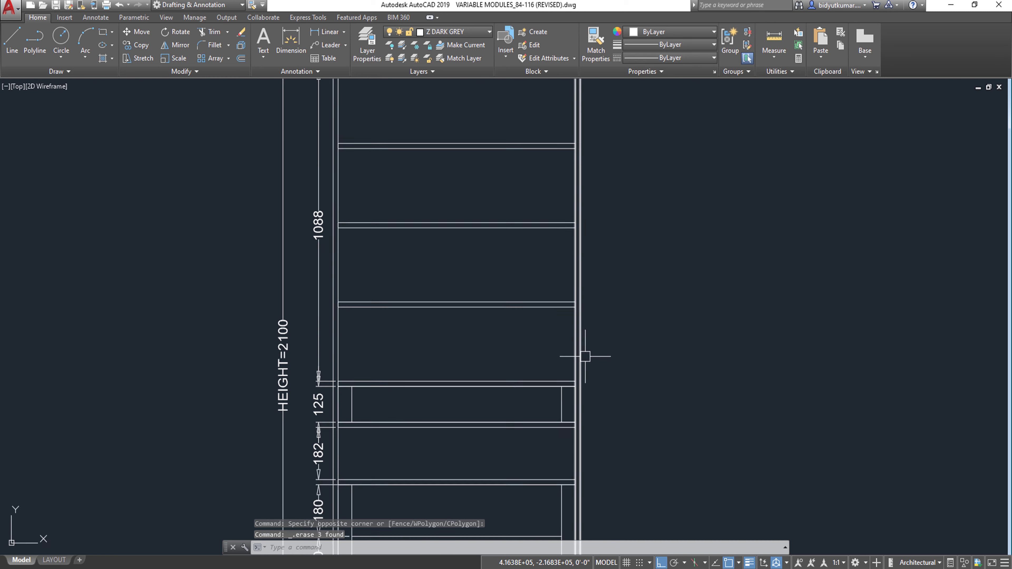
Add vertical linear dimensions for the two lower shelf openings, outside the elevation's right side panel.
{"action": "scroll", "coordinate": [525, 338], "scroll_direction": "down", "scroll_amount": 2}
{"action": "key", "text": "Escape"}
{"action": "type", "text": "dli"}
{"action": "key", "text": "Return"}
{"action": "scroll", "coordinate": [554, 359], "scroll_direction": "up", "scroll_amount": 2}
{"action": "left_click", "coordinate": [555, 305]}
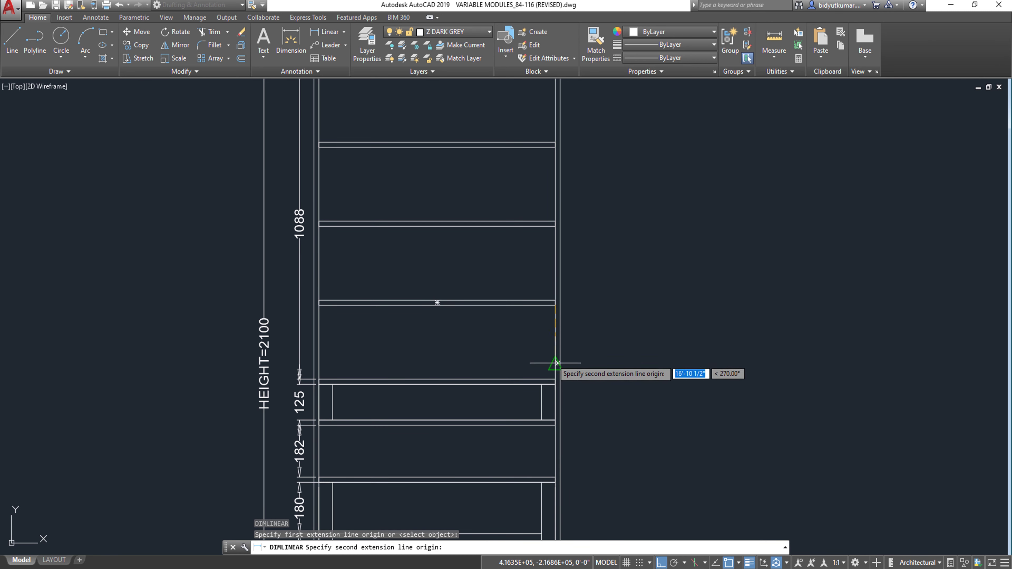
{"action": "left_click", "coordinate": [555, 379]}
{"action": "left_click", "coordinate": [575, 372]}
{"action": "key", "text": "Return"}
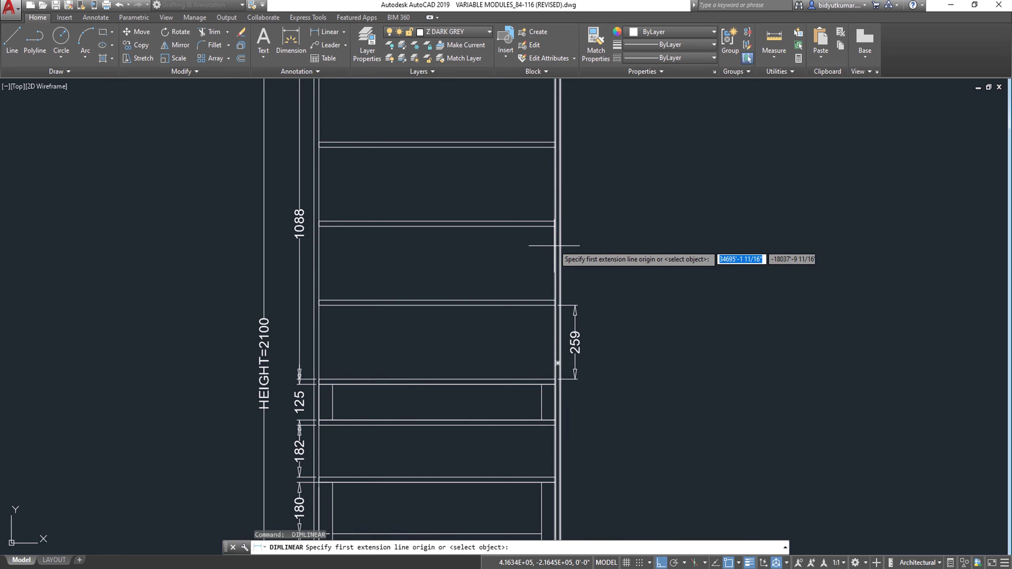
{"action": "left_click", "coordinate": [556, 225]}
{"action": "left_click", "coordinate": [555, 300]}
{"action": "left_click", "coordinate": [575, 307]}
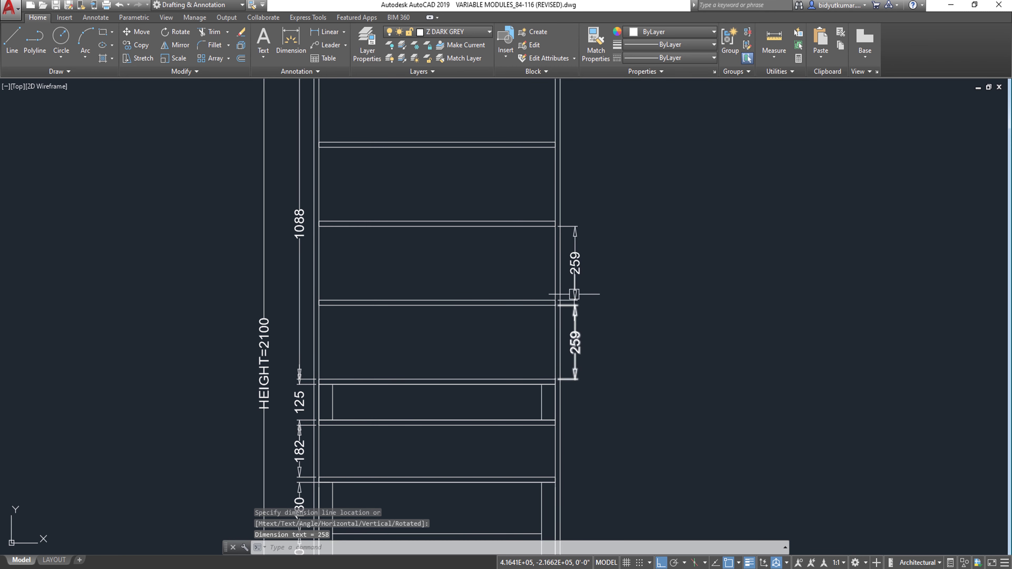
Dimension the heights of the two upper shelf openings in line with the dimensions below them.
{"action": "middle_click_drag", "start_coordinate": [560, 199], "coordinate": [561, 299]}
{"action": "key", "text": "Return"}
{"action": "left_click", "coordinate": [556, 248]}
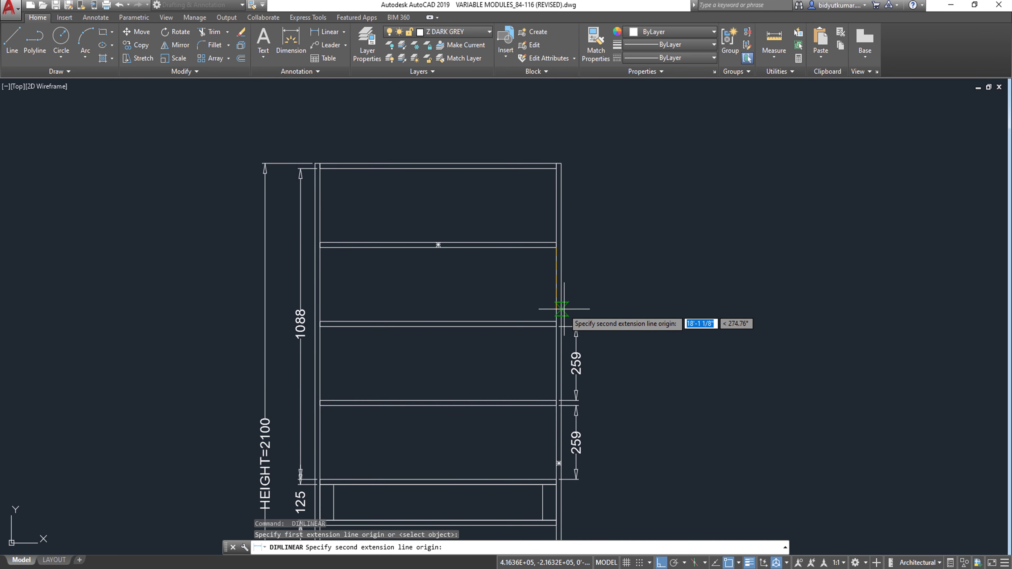
{"action": "left_click", "coordinate": [556, 322]}
{"action": "left_click", "coordinate": [575, 343]}
{"action": "key", "text": "Return"}
{"action": "left_click", "coordinate": [556, 175]}
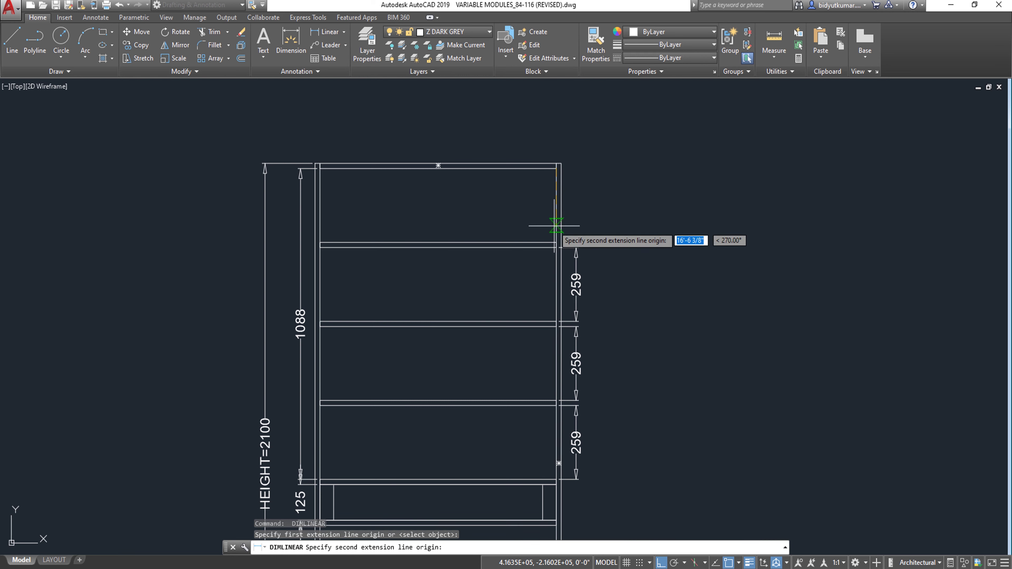
{"action": "left_click", "coordinate": [556, 244]}
{"action": "left_click", "coordinate": [578, 264]}
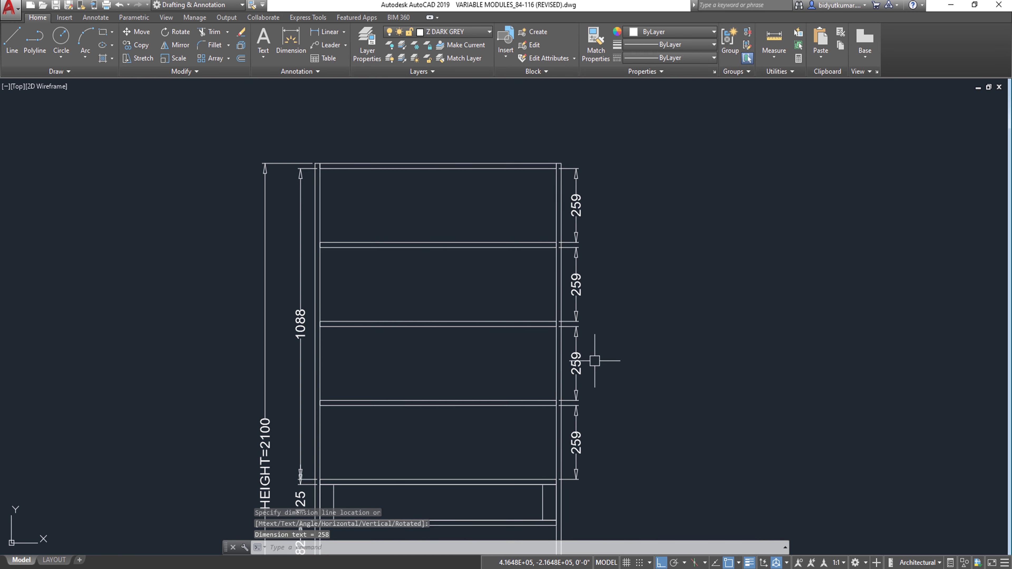
Create the multiline text "WOODEN DRAWER" with height 35 in the empty space beside the elevation.
{"action": "scroll", "coordinate": [595, 360], "scroll_direction": "down", "scroll_amount": 3}
{"action": "scroll", "coordinate": [576, 280], "scroll_direction": "up", "scroll_amount": 3}
{"action": "scroll", "coordinate": [605, 316], "scroll_direction": "up", "scroll_amount": 1}
{"action": "middle_click_drag", "start_coordinate": [605, 316], "coordinate": [297, 307]}
{"action": "right_click", "coordinate": [297, 307]}
{"action": "left_click", "coordinate": [327, 322]}
{"action": "left_click", "coordinate": [345, 216]}
{"action": "left_click", "coordinate": [777, 442]}
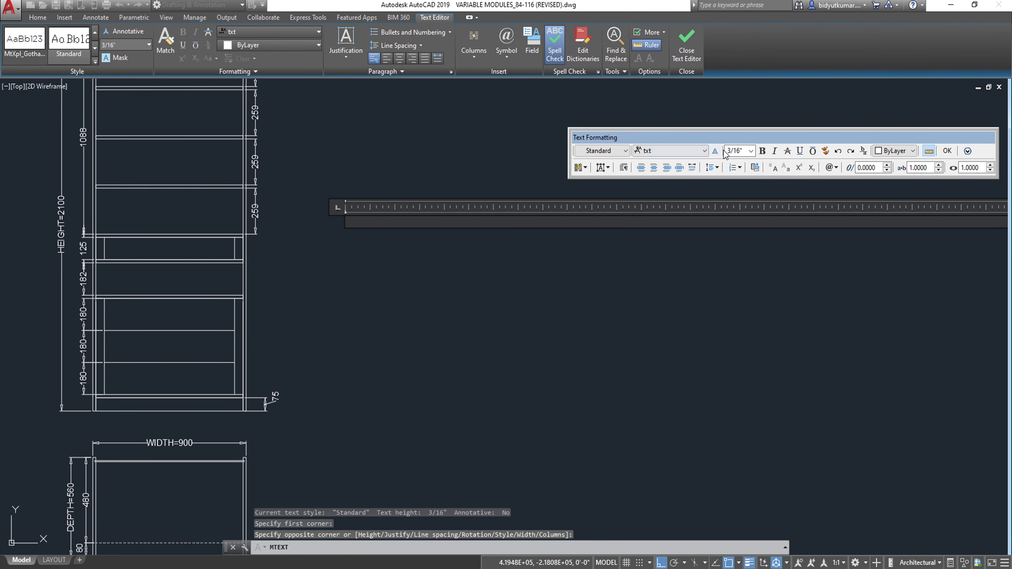
{"action": "type", "text": "35"}
{"action": "key", "text": "Return"}
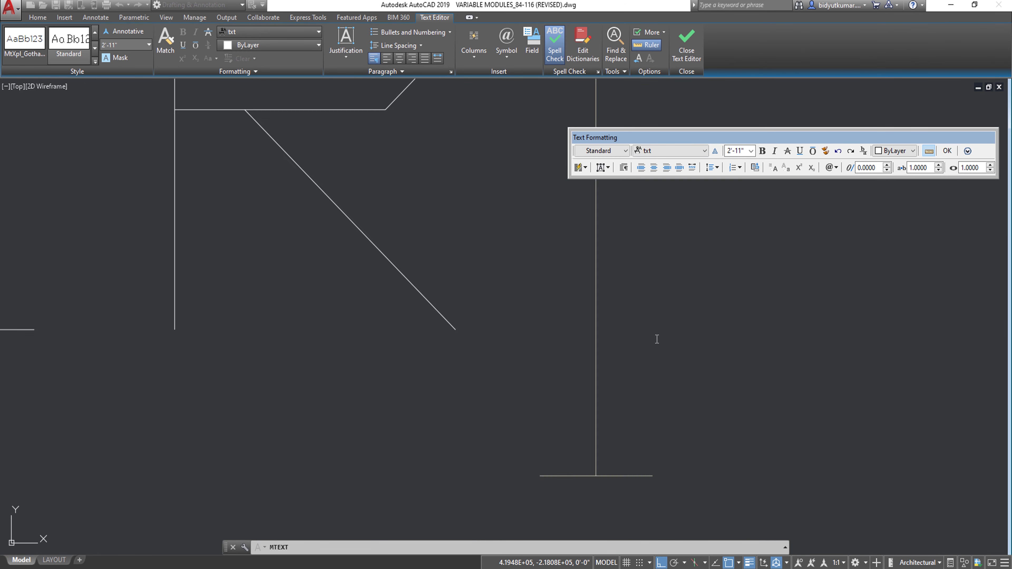
{"action": "type", "text": "WOODEN DRAWER"}
Centre-align the whole WOODEN DRAWER text.
{"action": "scroll", "coordinate": [655, 332], "scroll_direction": "down", "scroll_amount": 2}
{"action": "scroll", "coordinate": [649, 332], "scroll_direction": "up", "scroll_amount": 2}
{"action": "key", "text": "ctrl+a"}
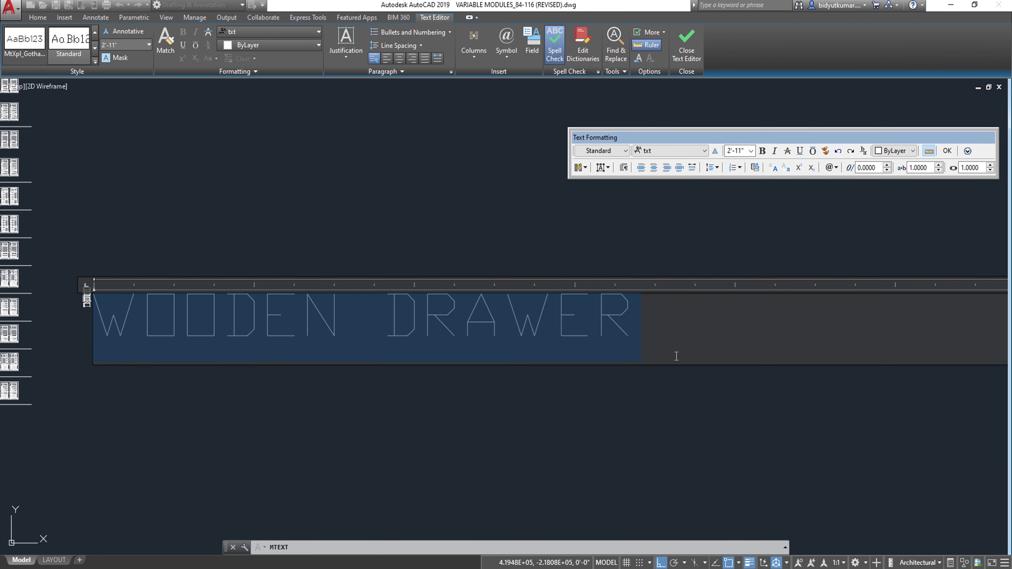
{"action": "left_click", "coordinate": [654, 168]}
Set the WOODEN DRAWER text to the Gotham Light font with a height of 2'-6".
{"action": "scroll", "coordinate": [438, 319], "scroll_direction": "down", "scroll_amount": 3}
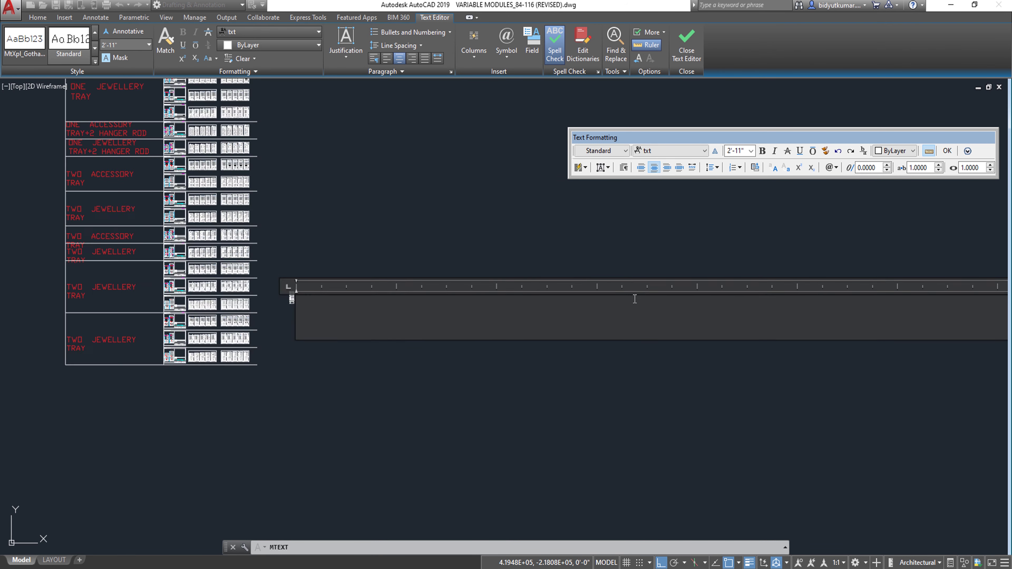
{"action": "scroll", "coordinate": [386, 418], "scroll_direction": "up", "scroll_amount": 2}
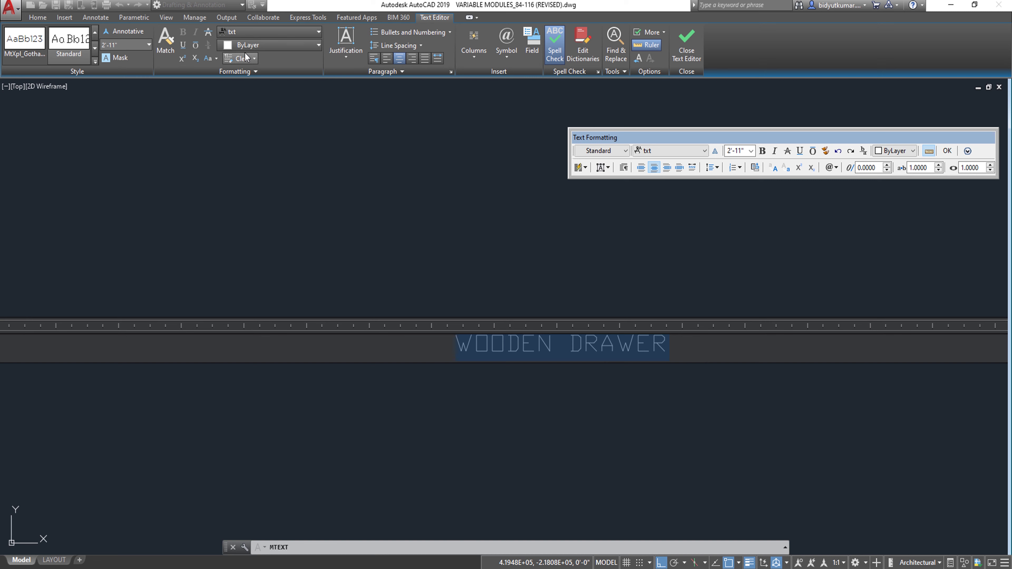
{"action": "left_click", "coordinate": [258, 31]}
{"action": "scroll", "coordinate": [257, 31], "scroll_direction": "down", "scroll_amount": 5}
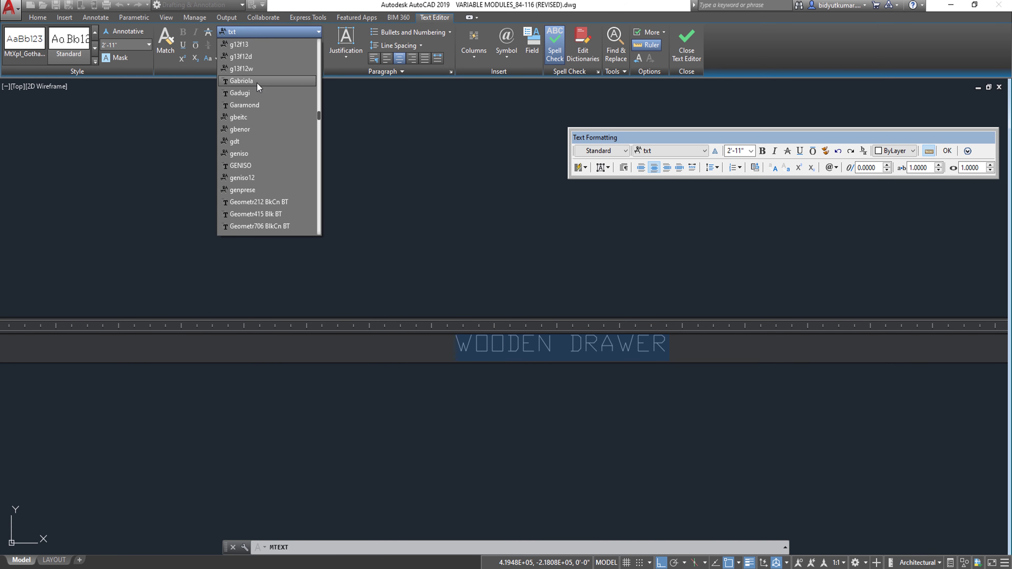
{"action": "scroll", "coordinate": [257, 116], "scroll_direction": "down", "scroll_amount": 3}
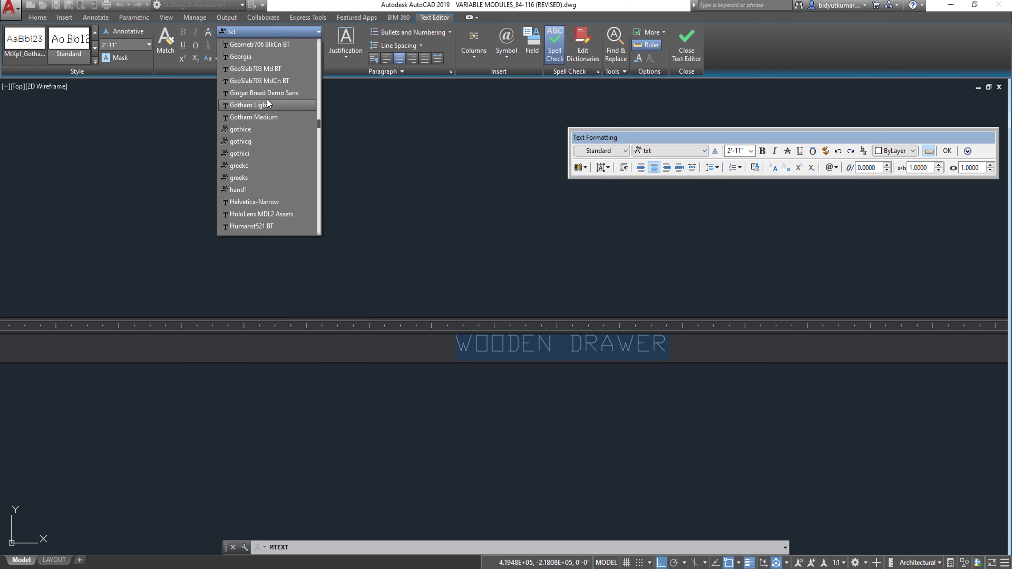
{"action": "left_click", "coordinate": [266, 100]}
{"action": "left_click", "coordinate": [737, 152]}
{"action": "key", "text": "Return"}
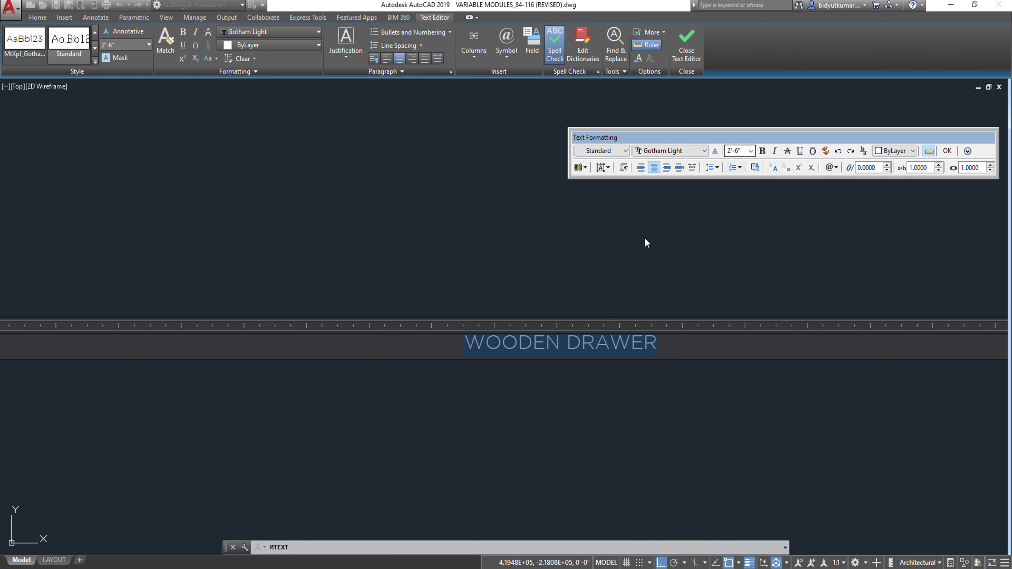
Narrow the text's frame and finish editing the text.
{"action": "scroll", "coordinate": [599, 287], "scroll_direction": "down", "scroll_amount": 2}
{"action": "left_click_drag", "start_coordinate": [928, 306], "coordinate": [287, 301]}
{"action": "left_click", "coordinate": [290, 302]}
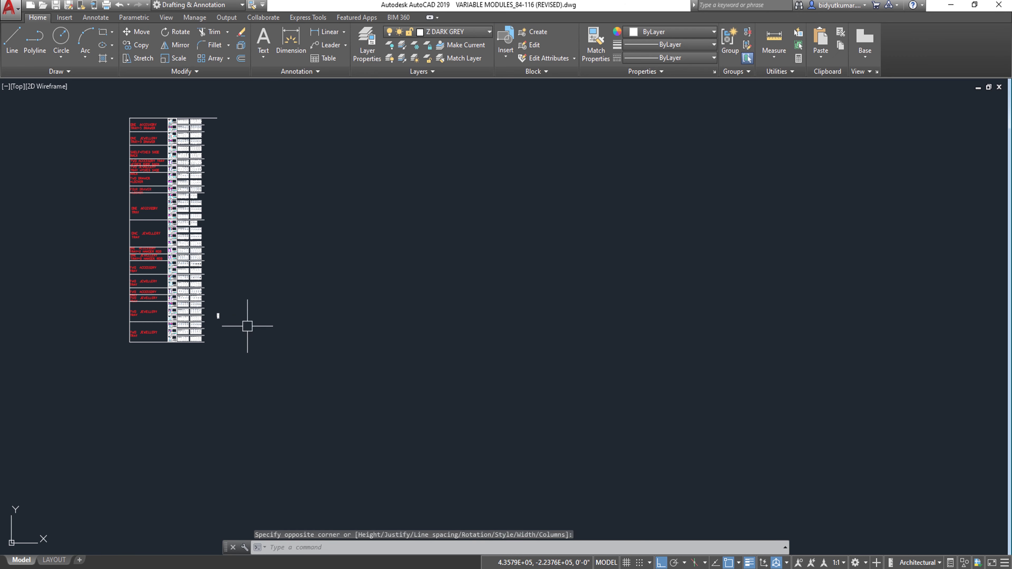
Move the WOODEN DRAWER text into the elevation's top drawer, with ortho mode off.
{"action": "scroll", "coordinate": [226, 321], "scroll_direction": "up", "scroll_amount": 10}
{"action": "scroll", "coordinate": [105, 263], "scroll_direction": "up", "scroll_amount": 4}
{"action": "middle_click_drag", "start_coordinate": [294, 222], "coordinate": [379, 207]}
{"action": "left_click", "coordinate": [605, 171]}
{"action": "type", "text": "m"}
{"action": "key", "text": "Return"}
{"action": "left_click", "coordinate": [665, 175]}
{"action": "middle_click_drag", "start_coordinate": [466, 304], "coordinate": [647, 150]}
{"action": "key", "text": "F8"}
{"action": "left_click", "coordinate": [355, 256]}
{"action": "key", "text": "Escape"}
Stretch the WOODEN DRAWER text frame so its width fits inside the cabinet.
{"action": "left_click", "coordinate": [336, 227]}
{"action": "double_click", "coordinate": [335, 226]}
{"action": "left_click", "coordinate": [373, 260]}
{"action": "left_click", "coordinate": [351, 228]}
{"action": "left_click", "coordinate": [355, 221]}
{"action": "left_click", "coordinate": [482, 229]}
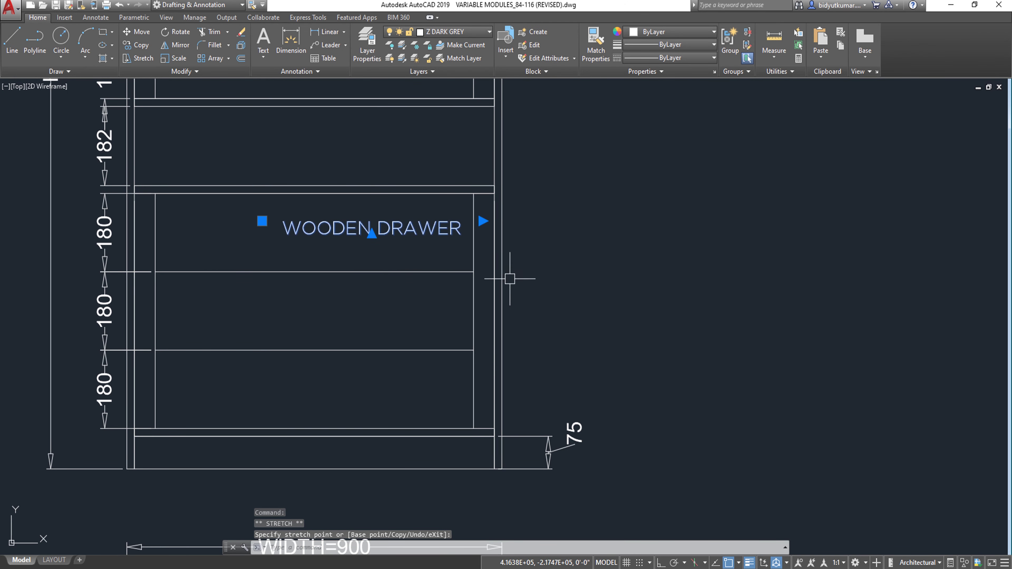
Move the WOODEN DRAWER label to the lower middle of the top drawer.
{"action": "type", "text": "m"}
{"action": "key", "text": "Return"}
{"action": "left_click", "coordinate": [743, 302]}
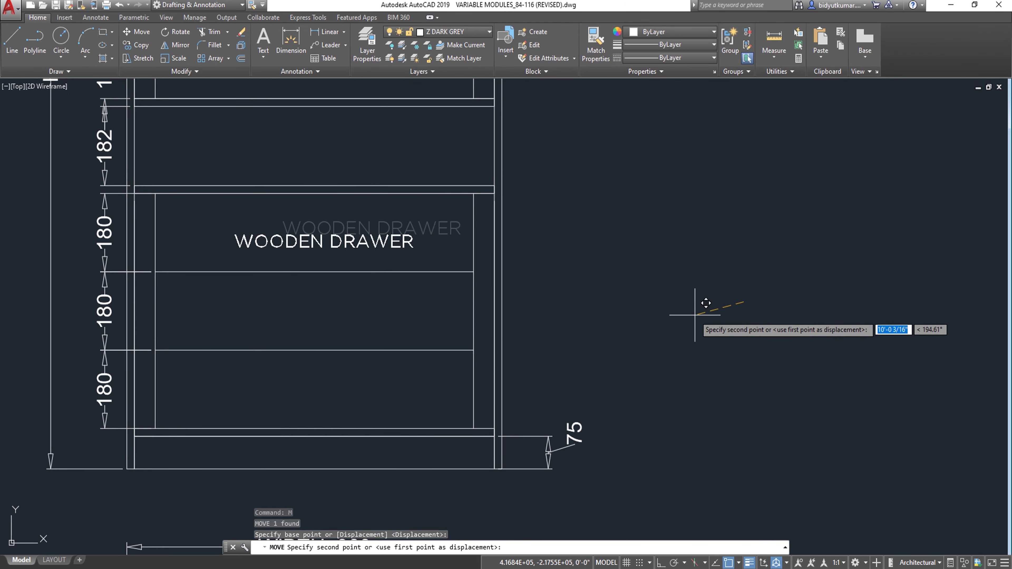
{"action": "left_click", "coordinate": [677, 325]}
{"action": "key", "text": "Escape"}
Draw a thin horizontal rectangle as a handle above the label in the top drawer.
{"action": "middle_click_drag", "start_coordinate": [368, 280], "coordinate": [481, 307]}
{"action": "scroll", "coordinate": [420, 244], "scroll_direction": "up", "scroll_amount": 2}
{"action": "type", "text": "rec"}
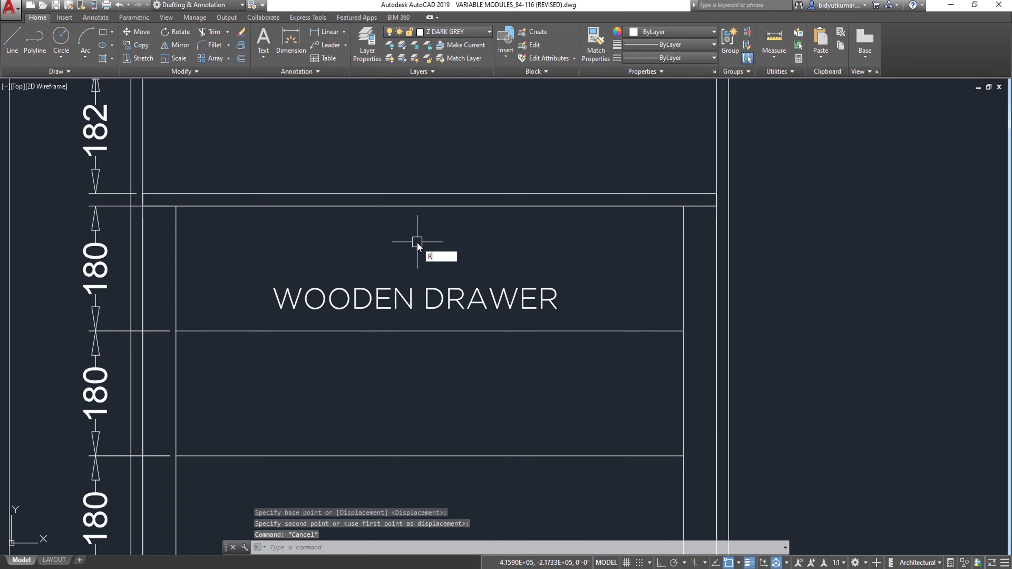
{"action": "key", "text": "Return"}
{"action": "left_click", "coordinate": [404, 225]}
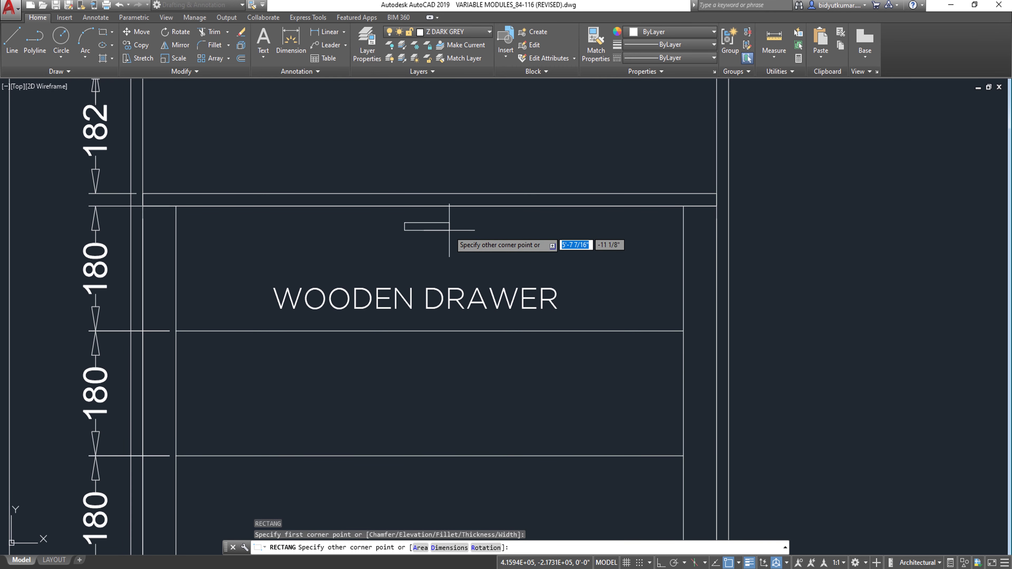
{"action": "left_click", "coordinate": [485, 229]}
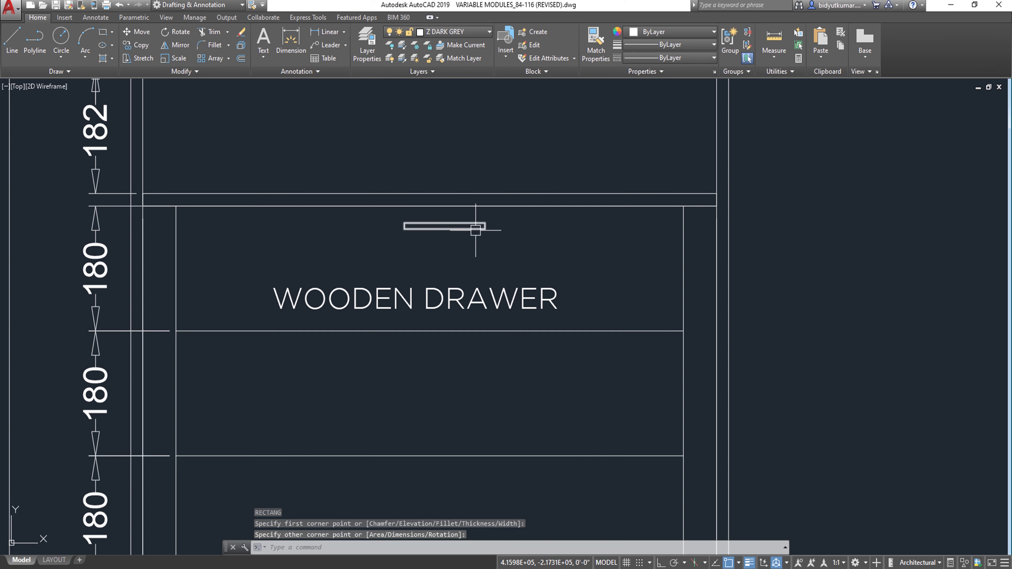
Move the handle rectangle so it sits centred above the WOODEN DRAWER label.
{"action": "left_click", "coordinate": [483, 228]}
{"action": "scroll", "coordinate": [486, 235], "scroll_direction": "down", "scroll_amount": 2}
{"action": "type", "text": "m"}
{"action": "key", "text": "space"}
{"action": "left_click", "coordinate": [710, 236]}
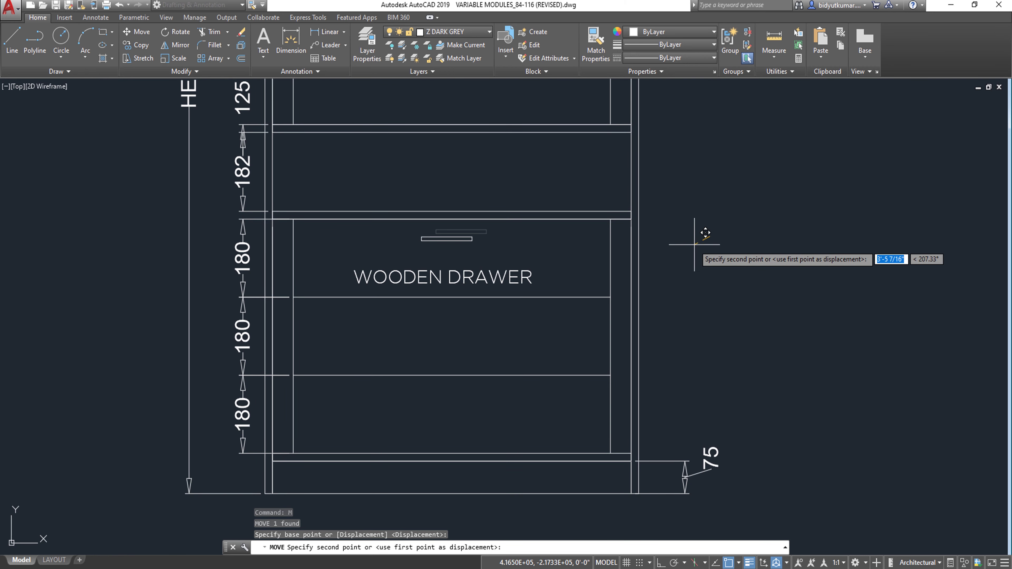
{"action": "left_click", "coordinate": [696, 245]}
{"action": "left_click", "coordinate": [448, 230]}
{"action": "left_click", "coordinate": [475, 183]}
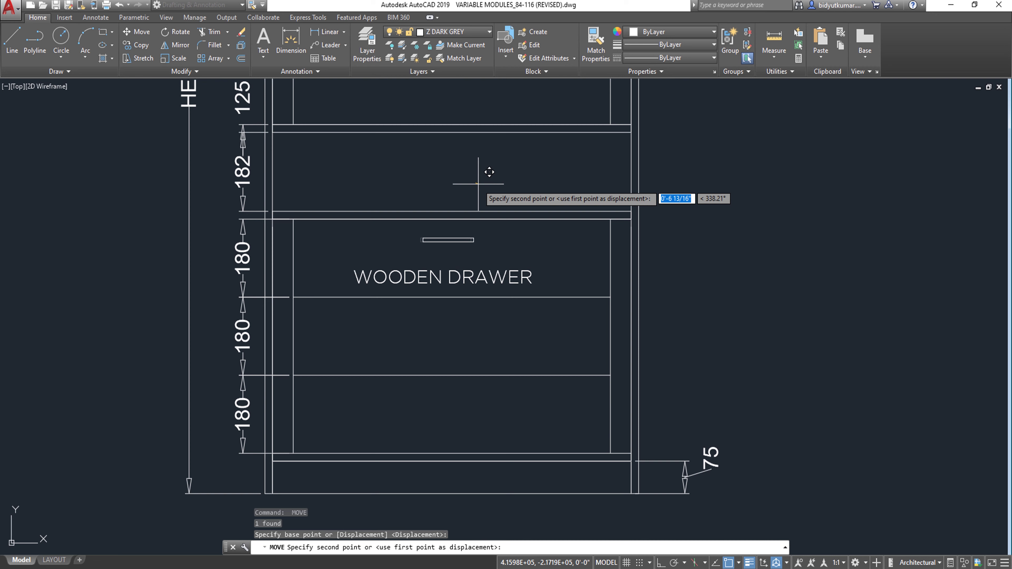
{"action": "left_click", "coordinate": [498, 226]}
Copy the top drawer's handle and label into the two drawers below, using the drawer corners as reference points.
{"action": "scroll", "coordinate": [498, 226], "scroll_direction": "down", "scroll_amount": 4}
{"action": "scroll", "coordinate": [522, 246], "scroll_direction": "up", "scroll_amount": 2}
{"action": "left_click", "coordinate": [486, 220]}
{"action": "left_click", "coordinate": [452, 255]}
{"action": "type", "text": "CO"}
{"action": "key", "text": "Return"}
{"action": "left_click", "coordinate": [557, 209]}
{"action": "left_click", "coordinate": [557, 258]}
{"action": "left_click", "coordinate": [566, 297]}
{"action": "key", "text": "Escape"}
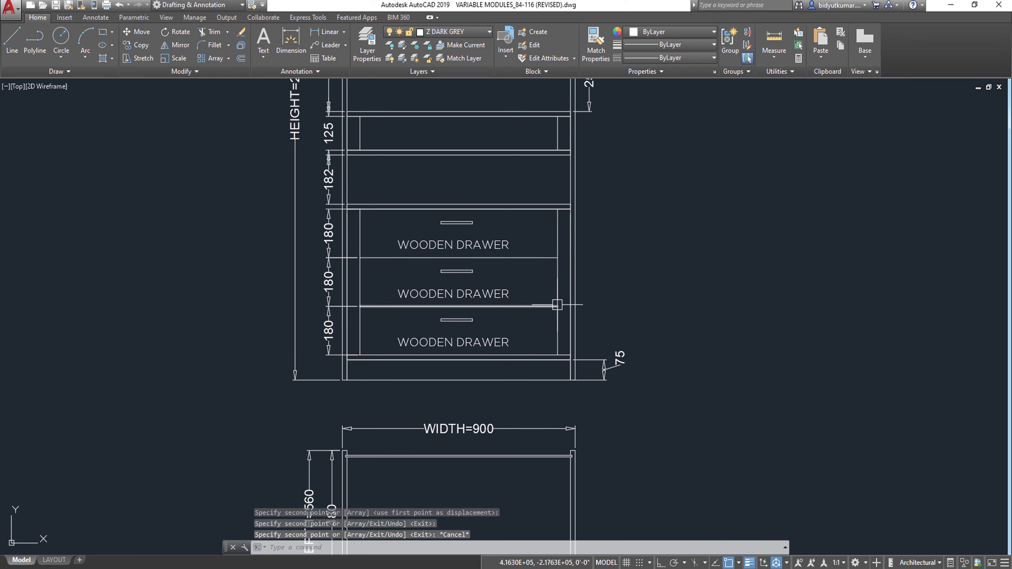
Copy the top drawer's WOODEN DRAWER label straight up into the 125 compartment, with ortho mode on.
{"action": "scroll", "coordinate": [522, 299], "scroll_direction": "down", "scroll_amount": 2}
{"action": "scroll", "coordinate": [506, 255], "scroll_direction": "up", "scroll_amount": 3}
{"action": "left_click", "coordinate": [521, 343]}
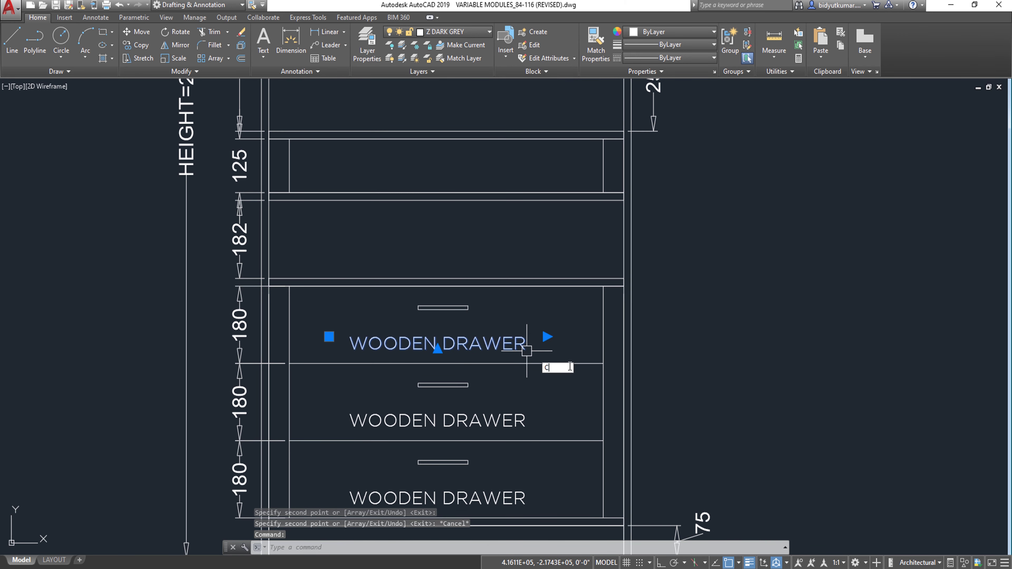
{"action": "type", "text": "CO"}
{"action": "key", "text": "Return"}
{"action": "left_click", "coordinate": [718, 422]}
{"action": "key", "text": "F8"}
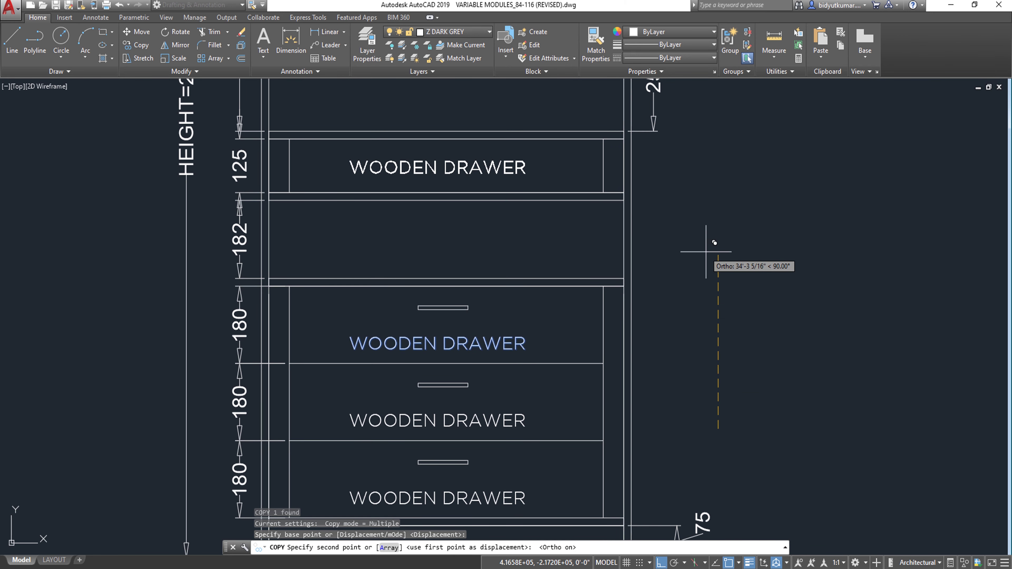
{"action": "key", "text": "Escape"}
Change the label in the 125 compartment to "JEWELLERY TRAY".
{"action": "double_click", "coordinate": [469, 170]}
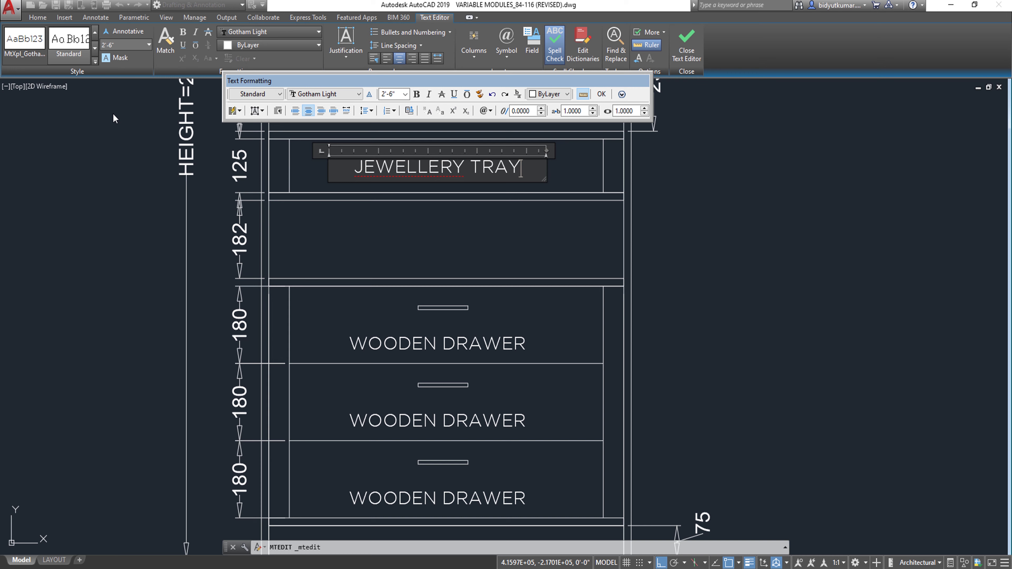
{"action": "left_click", "coordinate": [290, 271]}
{"action": "left_click", "coordinate": [453, 153]}
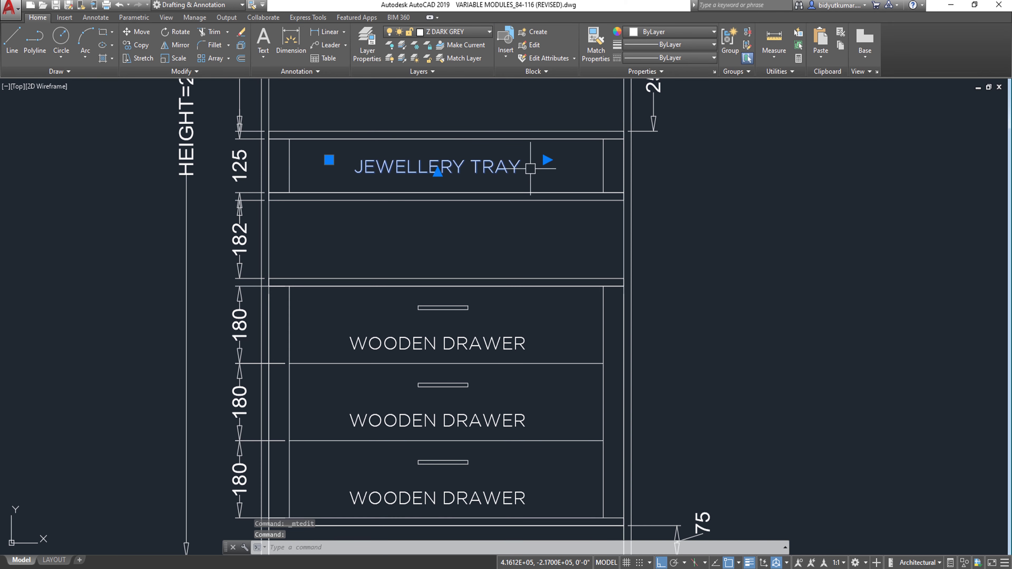
{"action": "key", "text": "Escape"}
{"action": "scroll", "coordinate": [671, 227], "scroll_direction": "down", "scroll_amount": 2}
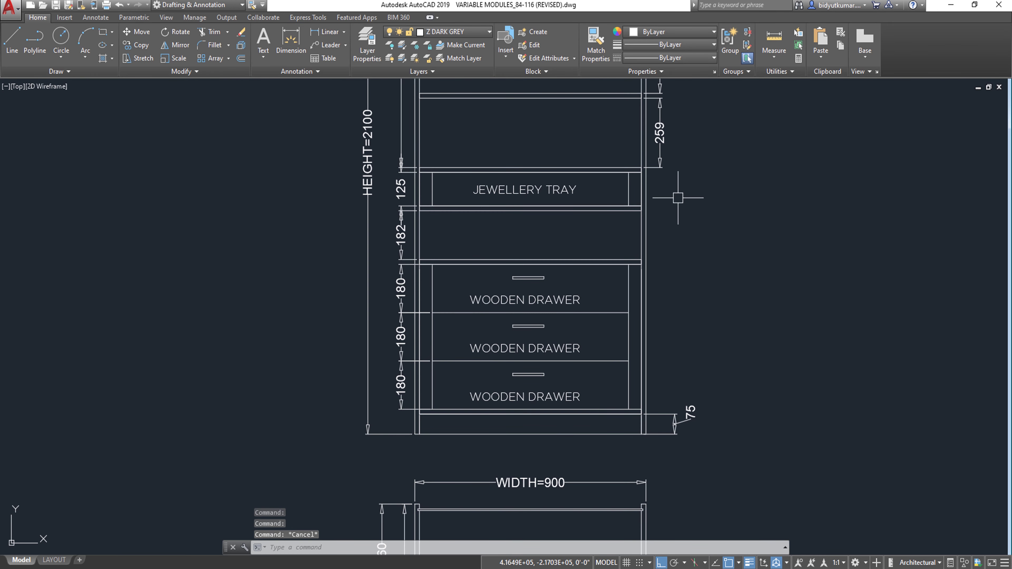
Copy the JEWELLERY TRAY label down into the 182 compartment, with ortho mode off.
{"action": "mouse_move", "coordinate": [691, 195]}
{"action": "middle_mouse_down"}
{"action": "mouse_move", "coordinate": [644, 317]}
{"action": "mouse_move", "coordinate": [613, 347]}
{"action": "middle_mouse_up"}
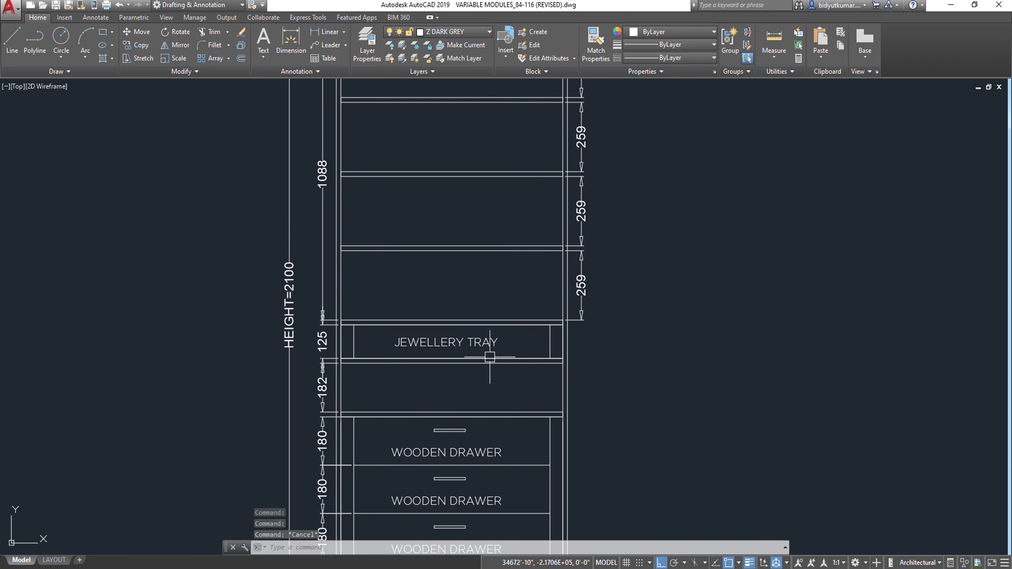
{"action": "left_click", "coordinate": [500, 342]}
{"action": "type", "text": "co"}
{"action": "key", "text": "Return"}
{"action": "left_click", "coordinate": [688, 297]}
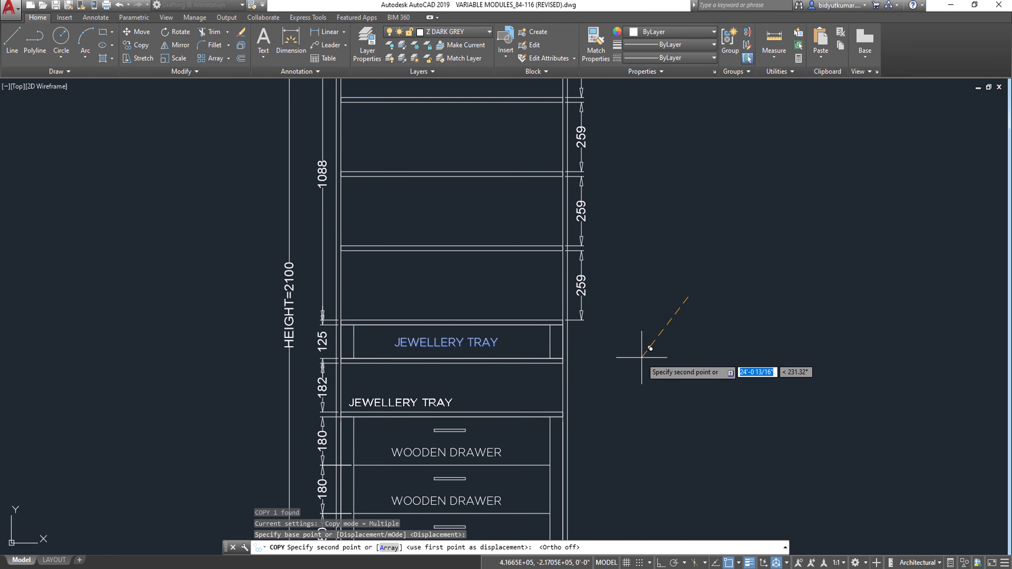
{"action": "left_click", "coordinate": [636, 358]}
{"action": "key", "text": "Return"}
Change the label in the 182 compartment to "FIX SHELF" and move it to the compartment's left end, just above the shelf.
{"action": "double_click", "coordinate": [395, 403]}
{"action": "type", "text": "FIX SHELF"}
{"action": "left_click", "coordinate": [624, 400]}
{"action": "left_click", "coordinate": [443, 402]}
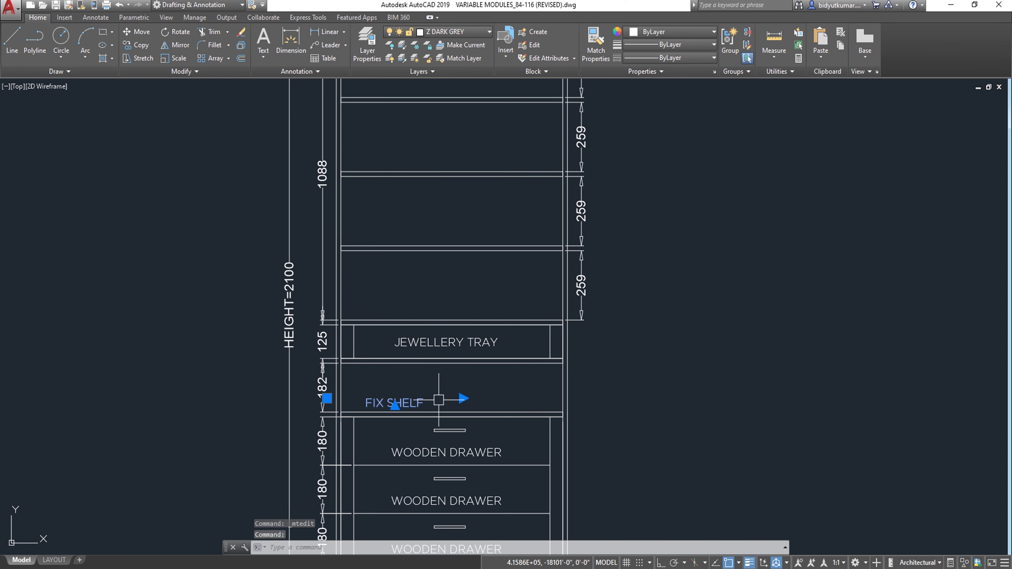
{"action": "scroll", "coordinate": [440, 401], "scroll_direction": "up", "scroll_amount": 2}
{"action": "type", "text": "m"}
{"action": "key", "text": "Return"}
{"action": "left_click", "coordinate": [534, 371]}
{"action": "left_click", "coordinate": [501, 374]}
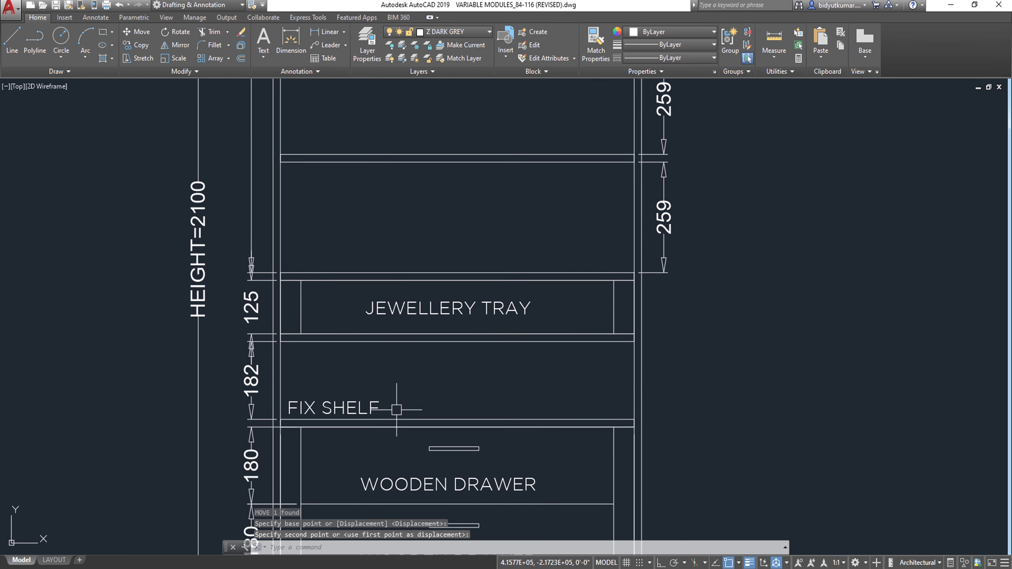
{"action": "key", "text": "Escape"}
Copy the FIX SHELF label onto the shelf above the jewellery tray and the next shelf up, using the shelves' left corners as reference points.
{"action": "left_click", "coordinate": [375, 410]}
{"action": "type", "text": "co"}
{"action": "key", "text": "Return"}
{"action": "scroll", "coordinate": [273, 414], "scroll_direction": "up", "scroll_amount": 2}
{"action": "left_click", "coordinate": [280, 419]}
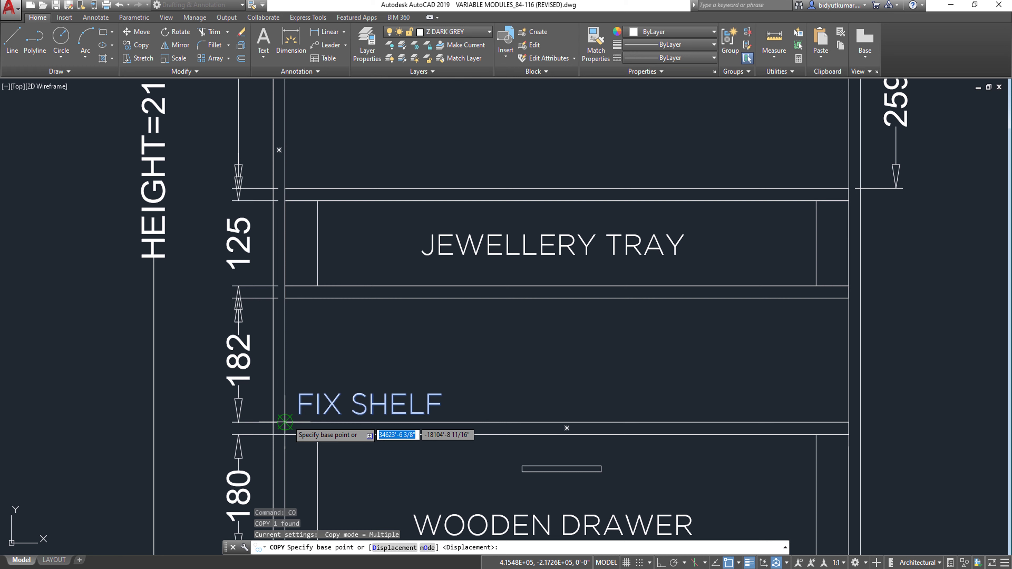
{"action": "left_click", "coordinate": [285, 188]}
{"action": "scroll", "coordinate": [290, 186], "scroll_direction": "down", "scroll_amount": 2}
{"action": "middle_click_drag", "start_coordinate": [307, 187], "coordinate": [330, 348]}
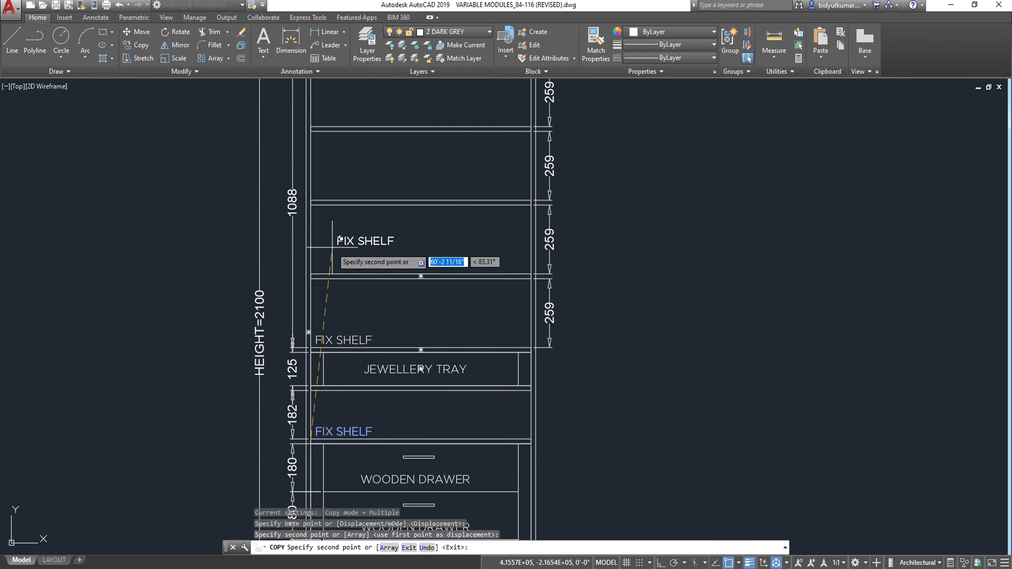
{"action": "left_click", "coordinate": [311, 274]}
{"action": "key", "text": "Return"}
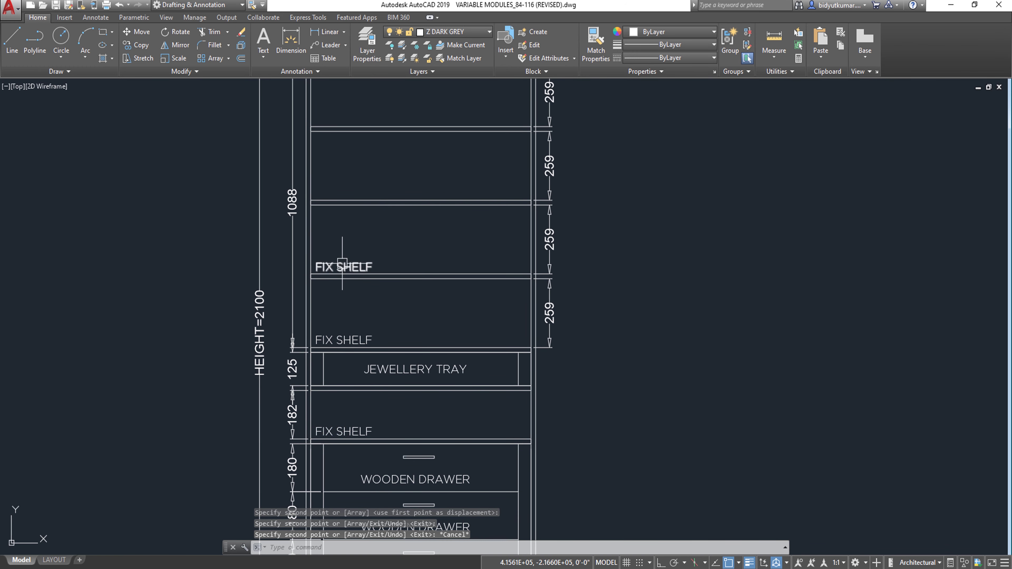
Change the uppermost FIX SHELF label to "ADJUSTABLE SHELF" and move it horizontally right until it starts inside the side panel, with ortho mode on.
{"action": "double_click", "coordinate": [343, 267]}
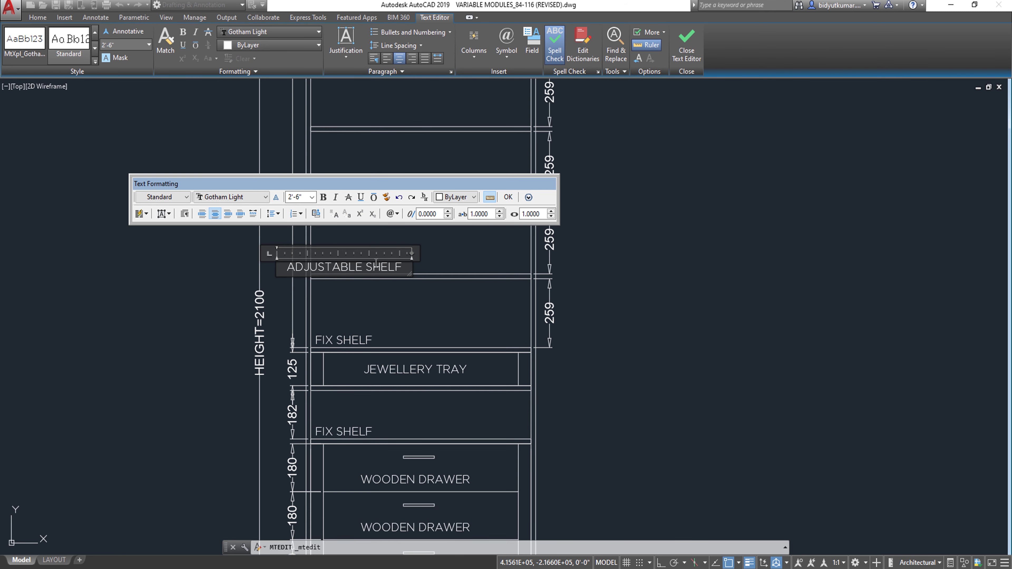
{"action": "left_click", "coordinate": [400, 307]}
{"action": "left_click", "coordinate": [400, 242]}
{"action": "left_click", "coordinate": [380, 270]}
{"action": "scroll", "coordinate": [354, 283], "scroll_direction": "up", "scroll_amount": 2}
{"action": "type", "text": "m"}
{"action": "key", "text": "Return"}
{"action": "left_click", "coordinate": [359, 295]}
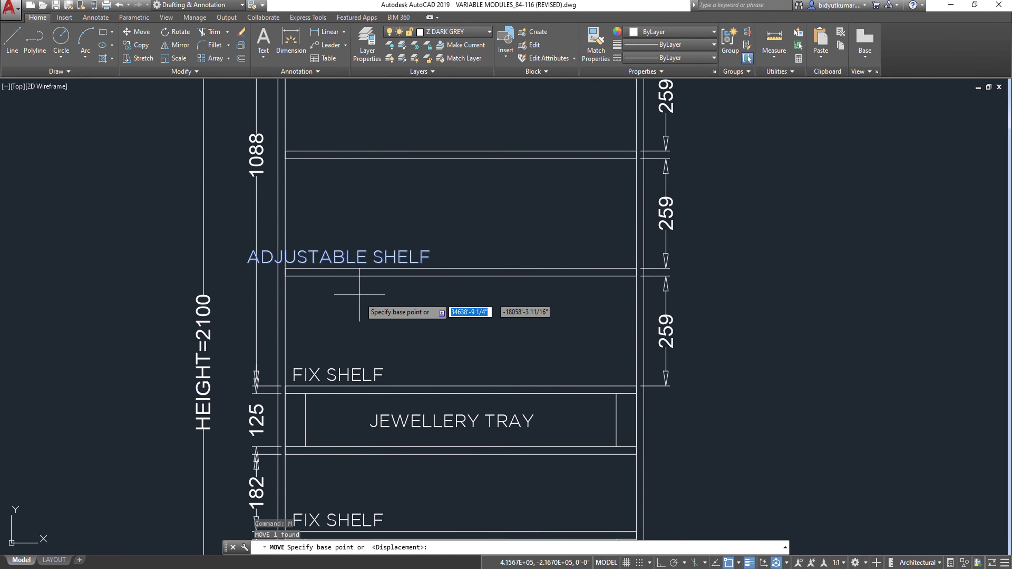
{"action": "key", "text": "F8"}
{"action": "left_click", "coordinate": [402, 296]}
{"action": "key", "text": "Escape"}
{"action": "scroll", "coordinate": [404, 298], "scroll_direction": "down", "scroll_amount": 2}
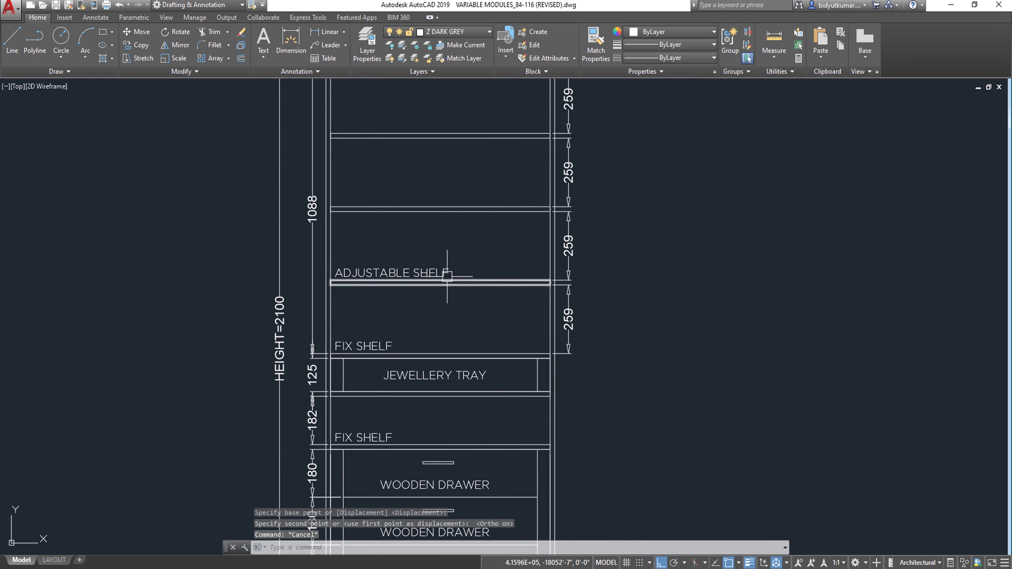
Copy the ADJUSTABLE SHELF label onto the two shelves above, using the shelves' left corners as reference points.
{"action": "left_click", "coordinate": [435, 271]}
{"action": "type", "text": "c"}
{"action": "key", "text": "Return"}
{"action": "scroll", "coordinate": [366, 259], "scroll_direction": "up", "scroll_amount": 2}
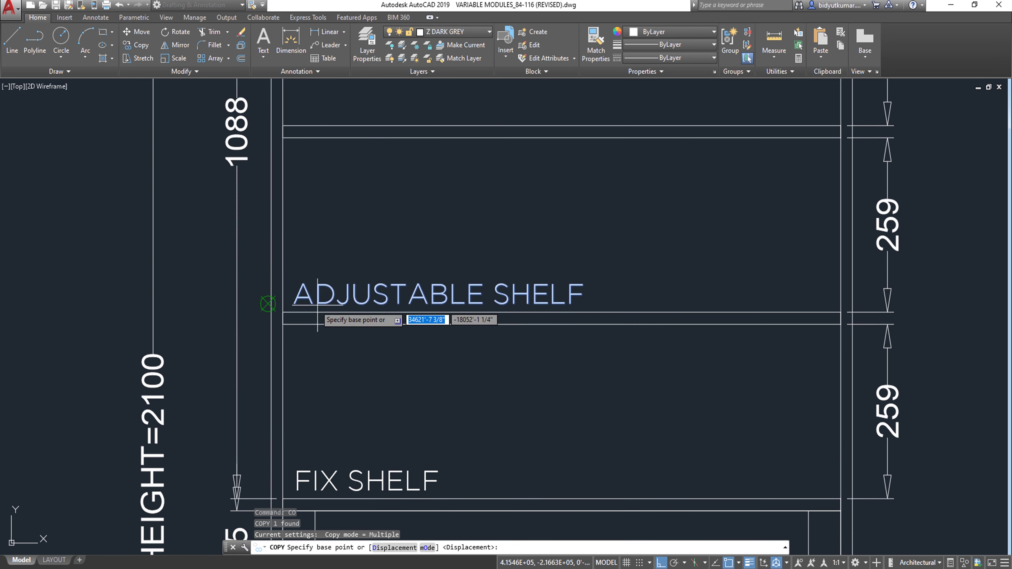
{"action": "left_click", "coordinate": [290, 311]}
{"action": "scroll", "coordinate": [291, 312], "scroll_direction": "down", "scroll_amount": 2}
{"action": "left_click", "coordinate": [289, 240]}
{"action": "left_click", "coordinate": [289, 168]}
{"action": "key", "text": "Escape"}
{"action": "scroll", "coordinate": [522, 205], "scroll_direction": "down", "scroll_amount": 2}
{"action": "middle_click_drag", "start_coordinate": [523, 205], "coordinate": [487, 114]}
{"action": "key", "text": "Escape"}
{"action": "middle_click_drag", "start_coordinate": [496, 341], "coordinate": [502, 359]}
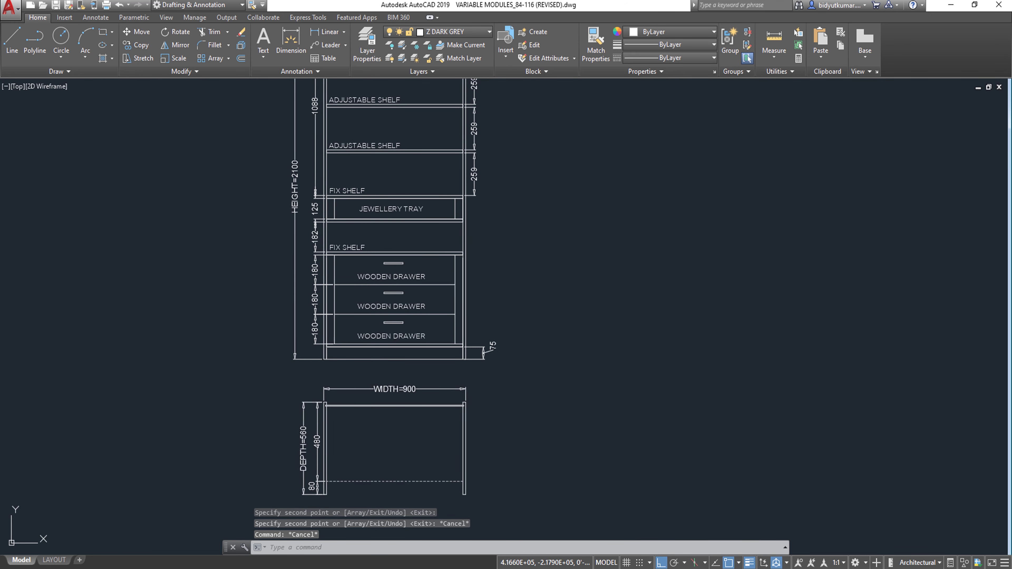
{"action": "scroll", "coordinate": [389, 260], "scroll_direction": "down", "scroll_amount": 2}
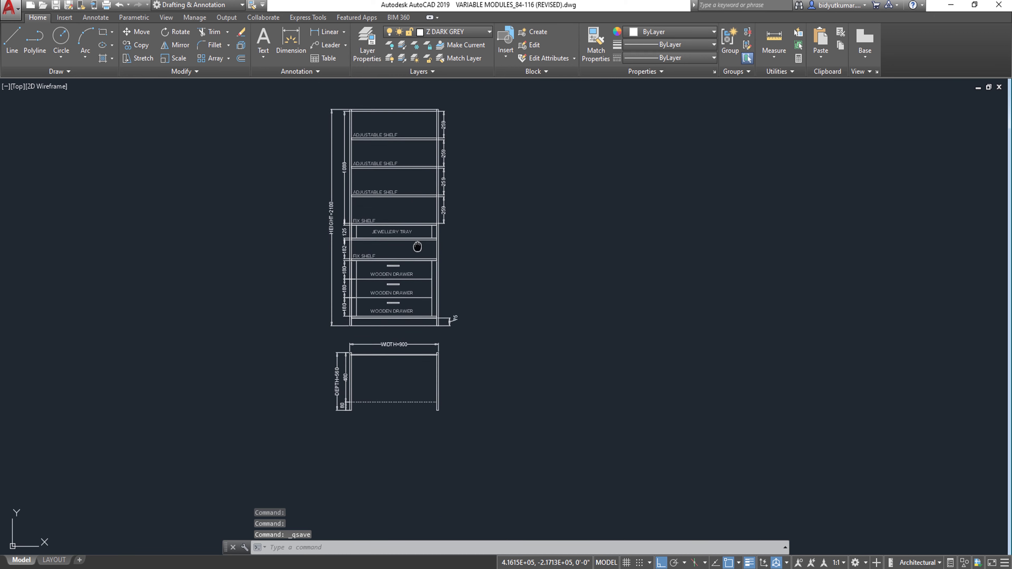
{"action": "scroll", "coordinate": [429, 280], "scroll_direction": "up", "scroll_amount": 1}
{"action": "scroll", "coordinate": [440, 364], "scroll_direction": "down", "scroll_amount": 1}
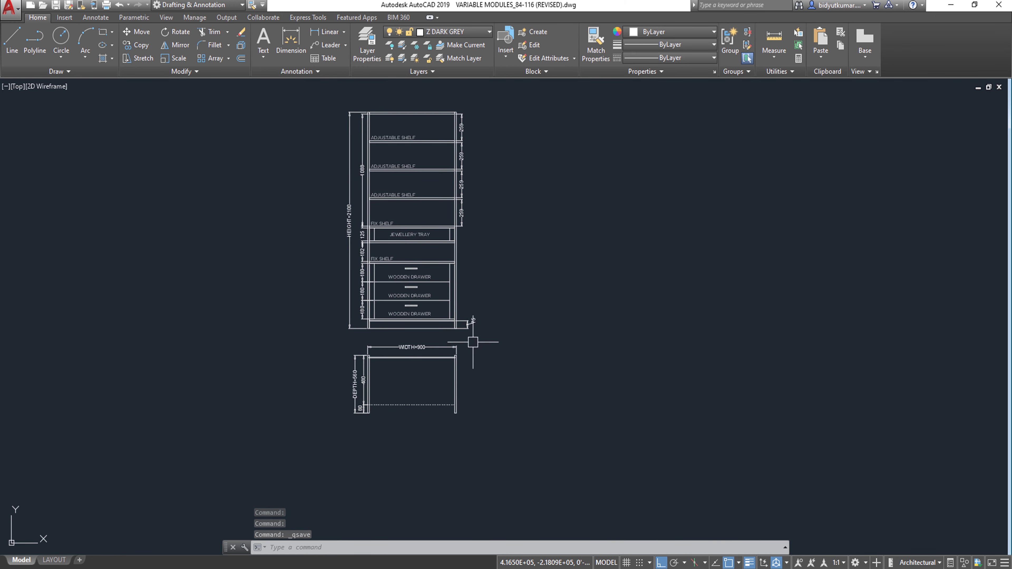
Move the whole plan view with its dimensions straight down to widen the gap below the elevation.
{"action": "left_click_drag", "start_coordinate": [473, 342], "coordinate": [310, 450]}
{"action": "type", "text": "m"}
{"action": "key", "text": "Return"}
{"action": "left_click", "coordinate": [557, 343]}
{"action": "left_click", "coordinate": [550, 362]}
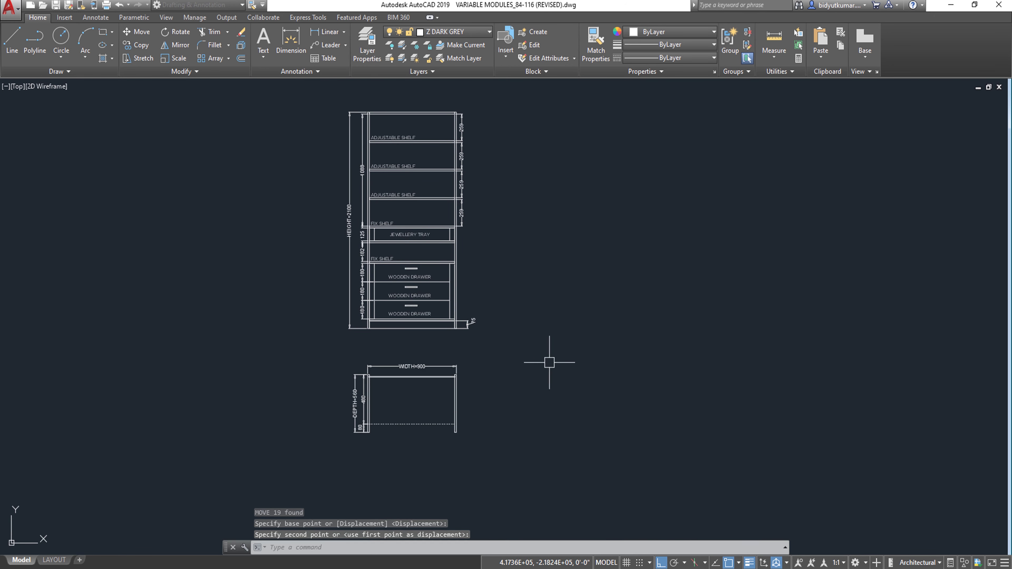
Copy the lowest WOODEN DRAWER label straight down above the plan's width dimension and change its text to "TOP PLAN".
{"action": "left_click_drag", "start_coordinate": [383, 307], "coordinate": [462, 322]}
{"action": "type", "text": "co"}
{"action": "key", "text": "Return"}
{"action": "left_click", "coordinate": [623, 327]}
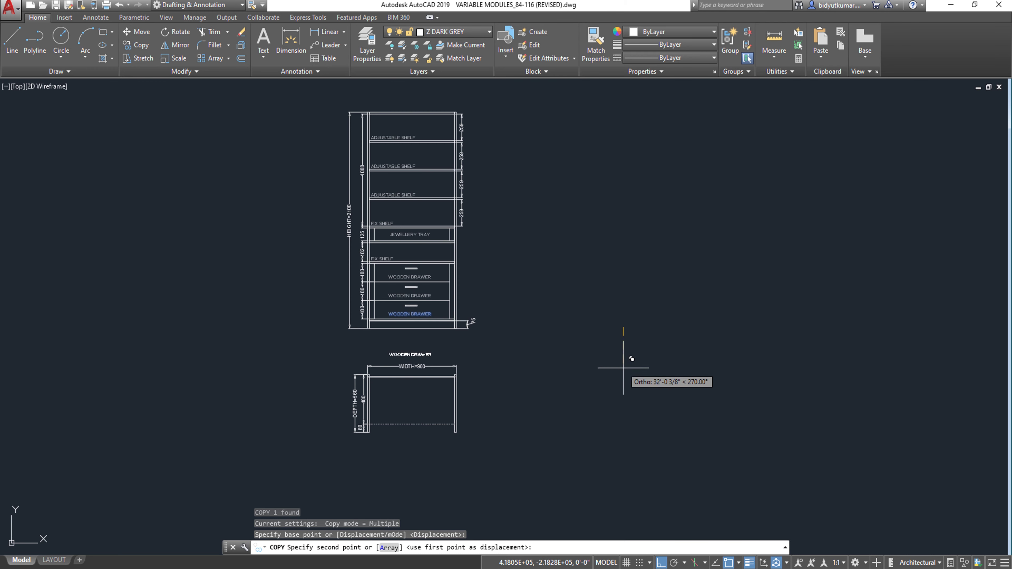
{"action": "left_click", "coordinate": [623, 368]}
{"action": "key", "text": "Escape"}
{"action": "double_click", "coordinate": [410, 355]}
{"action": "type", "text": "TOP PLAN"}
{"action": "left_click", "coordinate": [573, 369]}
Format the TOP PLAN title with a text height of 50 and the Gotham Medium font.
{"action": "scroll", "coordinate": [428, 354], "scroll_direction": "up", "scroll_amount": 4}
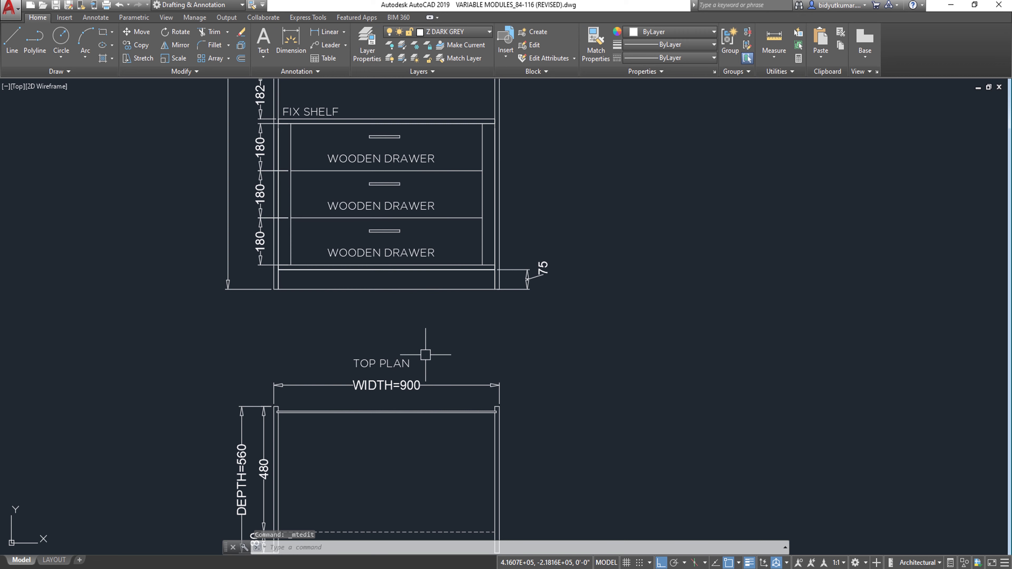
{"action": "double_click", "coordinate": [382, 363]}
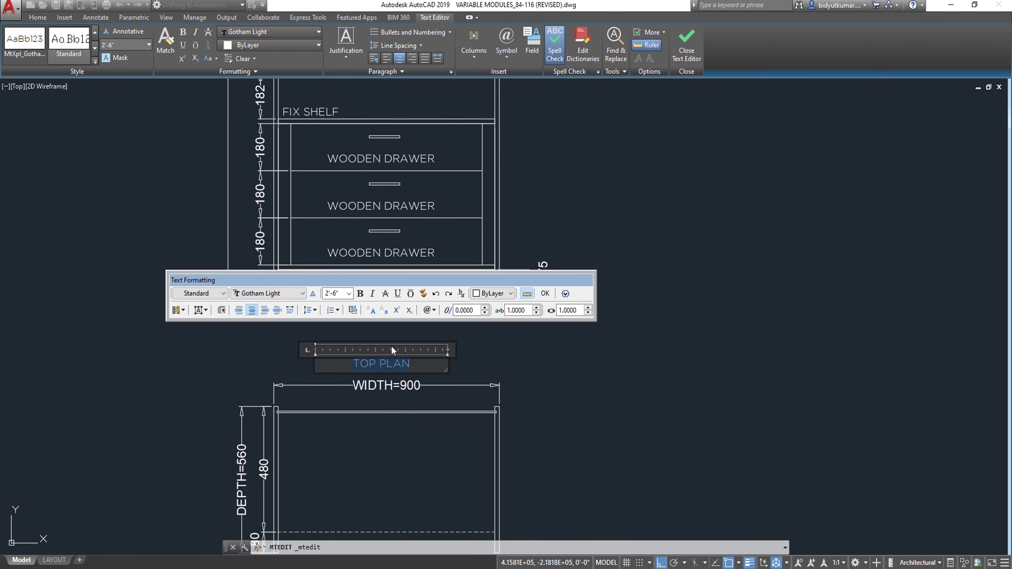
{"action": "type", "text": "50"}
{"action": "key", "text": "Return"}
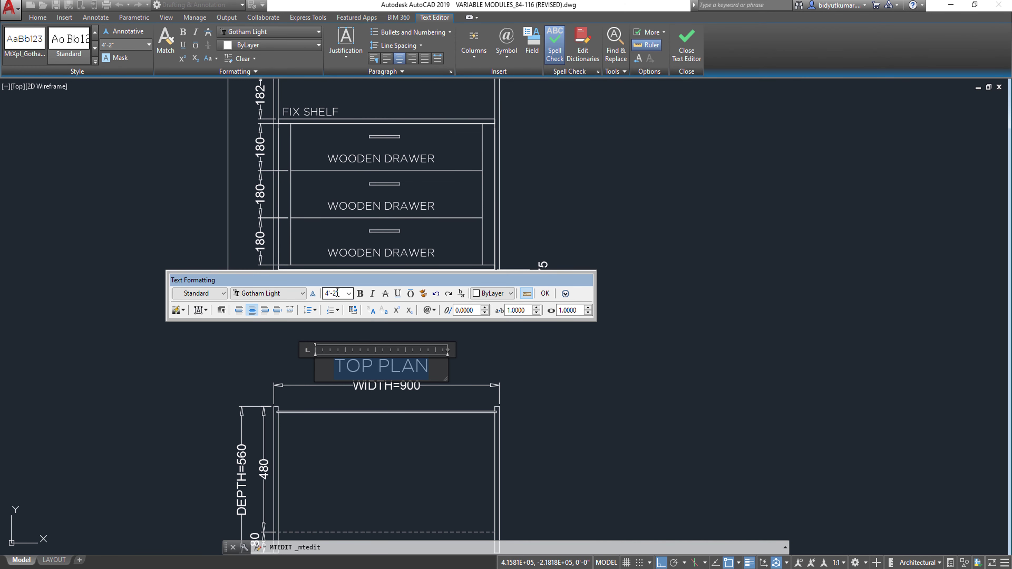
{"action": "left_click", "coordinate": [302, 293]}
{"action": "scroll", "coordinate": [274, 319], "scroll_direction": "up", "scroll_amount": 2}
{"action": "left_click", "coordinate": [274, 311]}
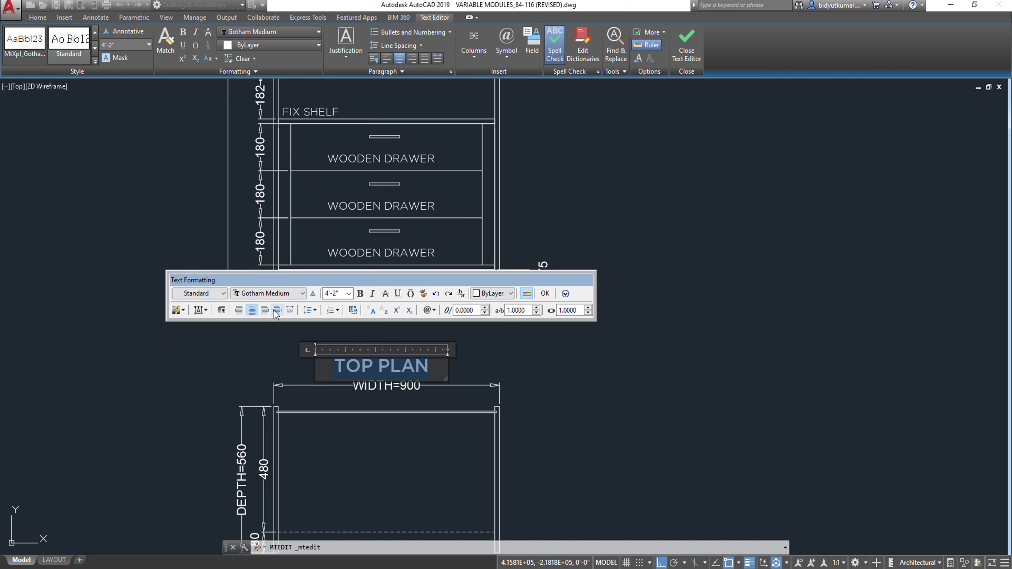
{"action": "left_click", "coordinate": [734, 441]}
Move the TOP PLAN title slightly up from the width dimension and set its text height to 3'-6".
{"action": "left_click", "coordinate": [425, 371]}
{"action": "key", "text": "m"}
{"action": "key", "text": "Return"}
{"action": "left_click", "coordinate": [629, 427]}
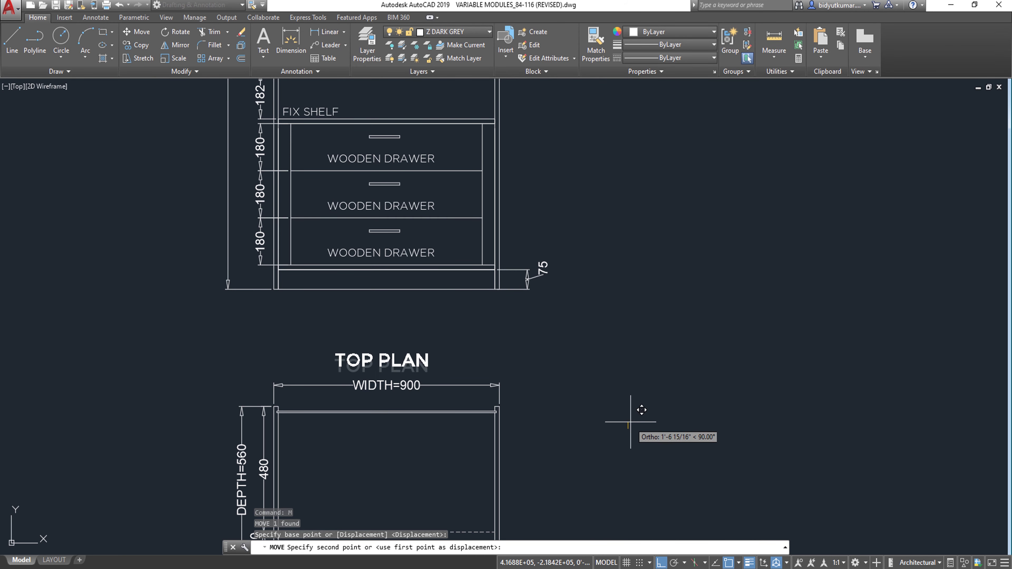
{"action": "left_click", "coordinate": [631, 418]}
{"action": "double_click", "coordinate": [407, 360]}
{"action": "key", "text": "ctrl+a"}
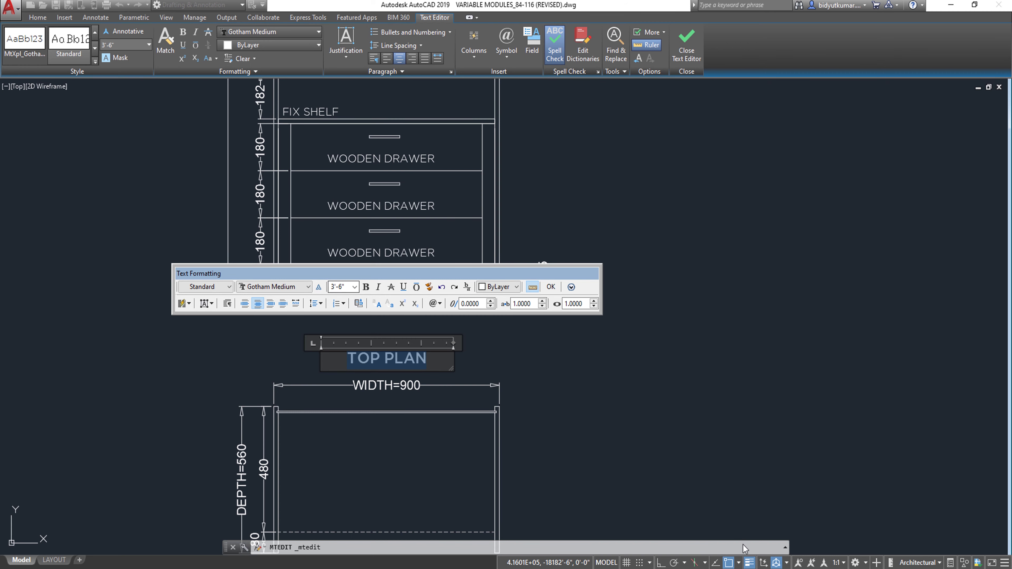
{"action": "key", "text": "Escape"}
Draw a rectangle closely framing the TOP PLAN title.
{"action": "scroll", "coordinate": [384, 357], "scroll_direction": "up", "scroll_amount": 4}
{"action": "type", "text": "rec"}
{"action": "key", "text": "Return"}
{"action": "left_click", "coordinate": [281, 322]}
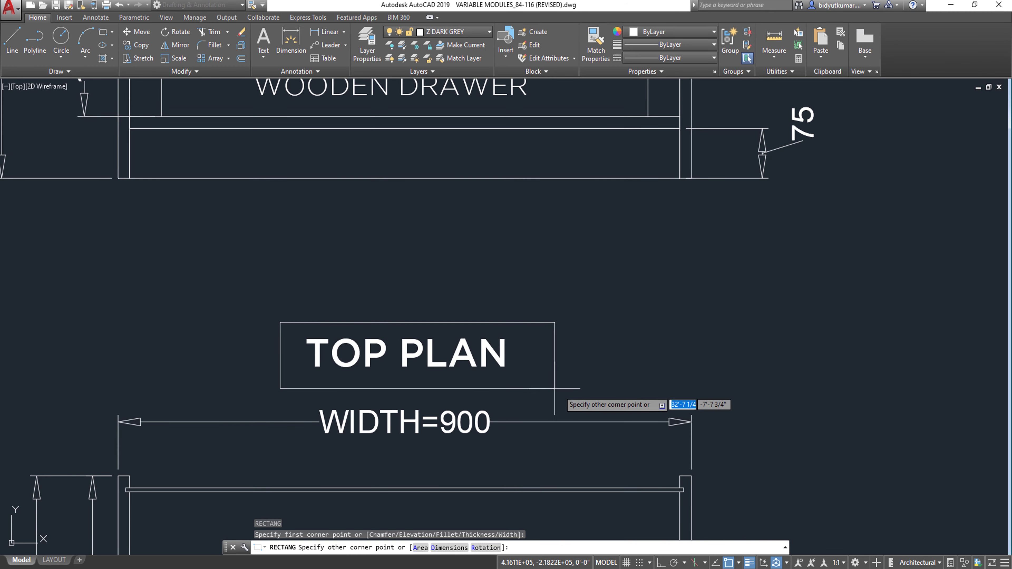
{"action": "left_click", "coordinate": [525, 383]}
Set the colour of the TOP PLAN title and its rectangular frame to magenta.
{"action": "left_click", "coordinate": [556, 339]}
{"action": "left_click", "coordinate": [384, 366]}
{"action": "scroll", "coordinate": [385, 366], "scroll_direction": "down", "scroll_amount": 4}
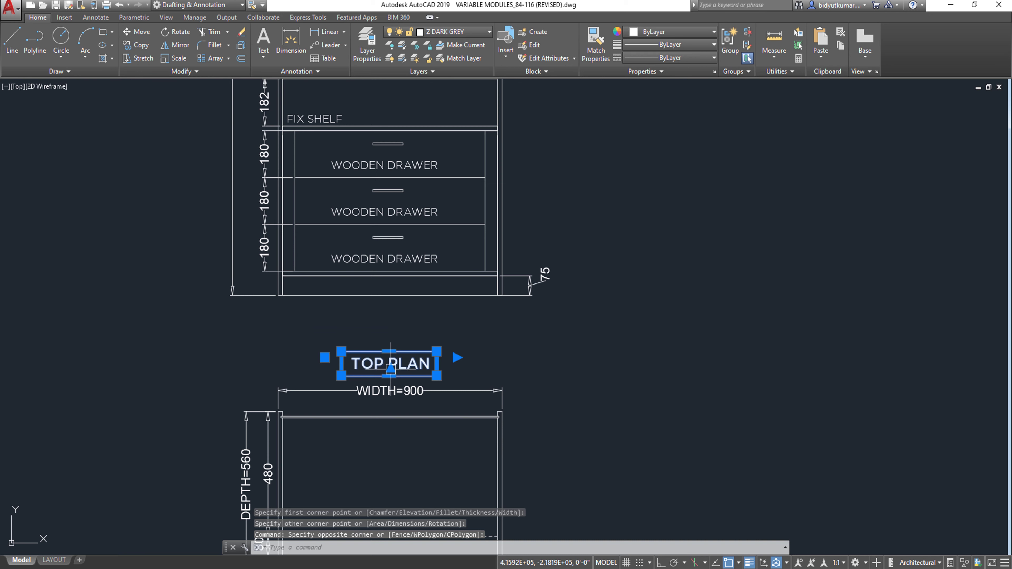
{"action": "left_click", "coordinate": [659, 32]}
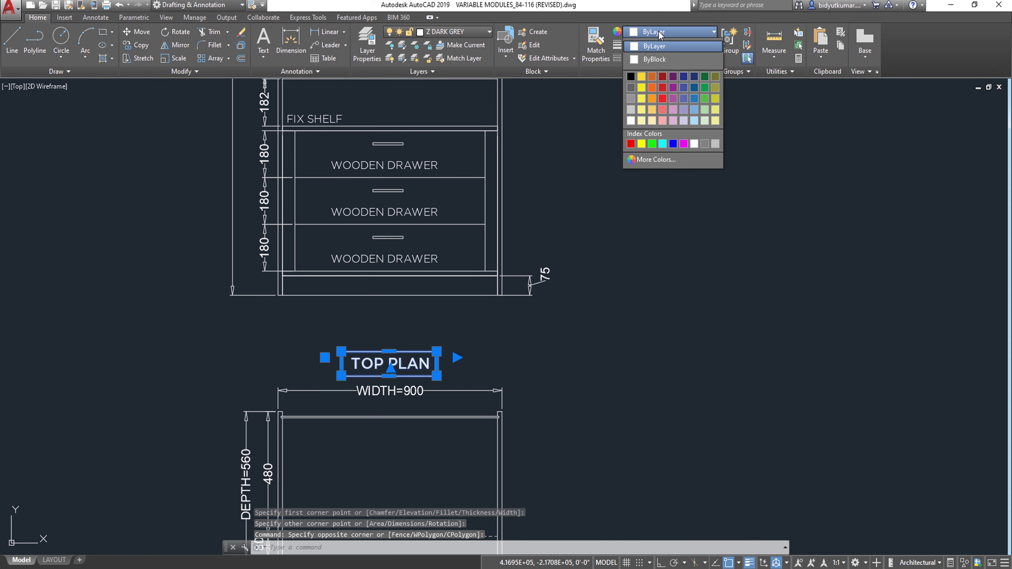
{"action": "left_click", "coordinate": [687, 152]}
{"action": "middle_click_drag", "start_coordinate": [595, 348], "coordinate": [611, 318]}
{"action": "key", "text": "Escape"}
Copy the framed TOP PLAN title straight up to just below the elevation, with ortho mode on.
{"action": "left_click", "coordinate": [502, 282]}
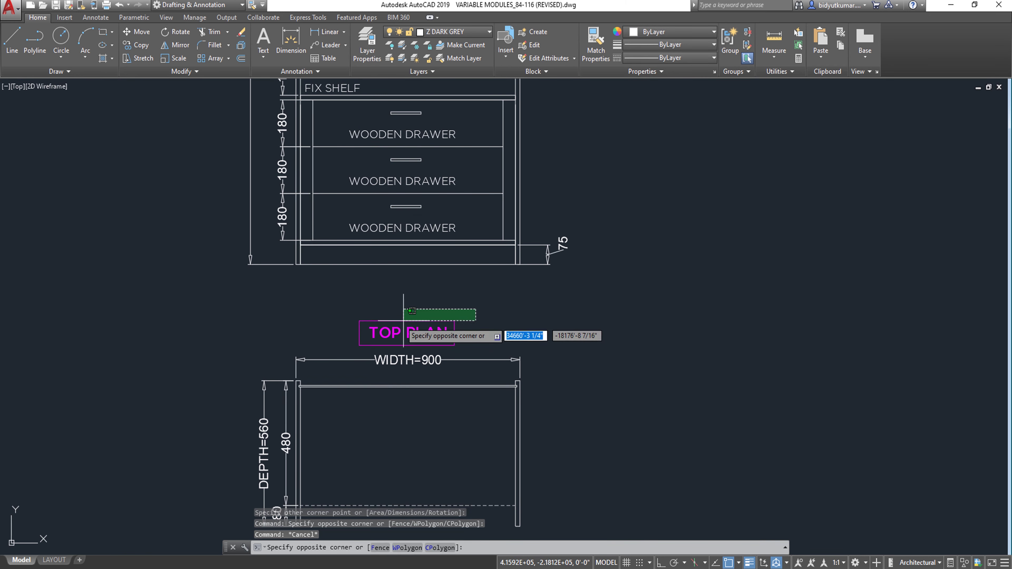
{"action": "left_click", "coordinate": [357, 349]}
{"action": "type", "text": "CO"}
{"action": "key", "text": "space"}
{"action": "left_click", "coordinate": [671, 457]}
{"action": "key", "text": "F8"}
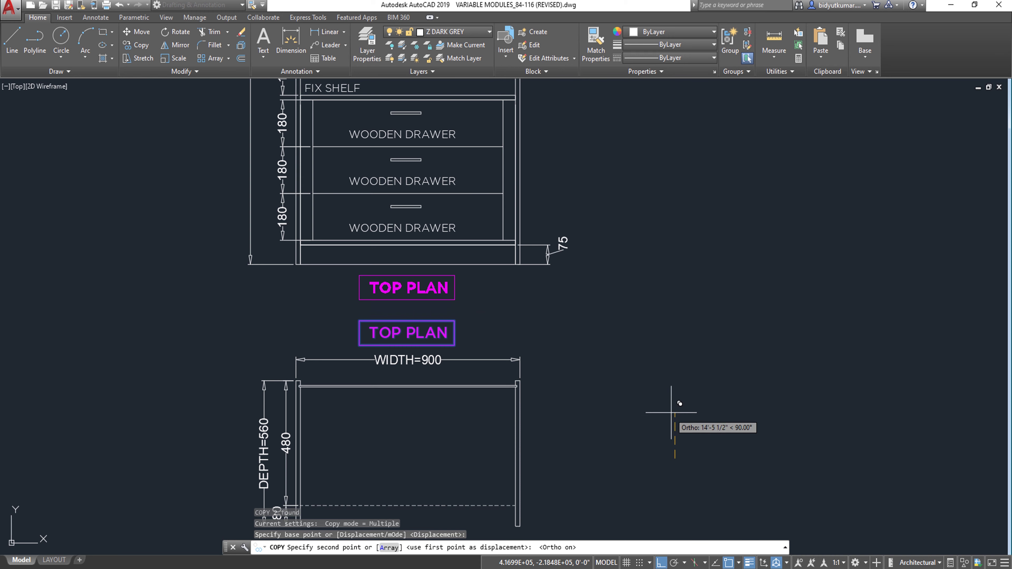
{"action": "left_click", "coordinate": [674, 410]}
{"action": "key", "text": "Escape"}
Change the text of the framed title below the elevation to "ELEVATION".
{"action": "double_click", "coordinate": [434, 294]}
{"action": "type", "text": "ELEVATION"}
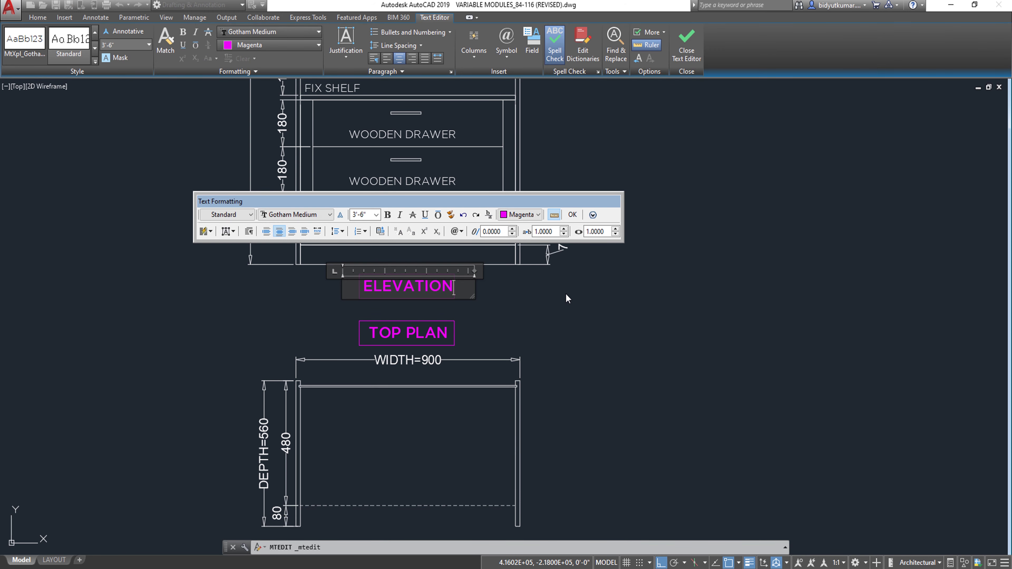
{"action": "left_click", "coordinate": [565, 293]}
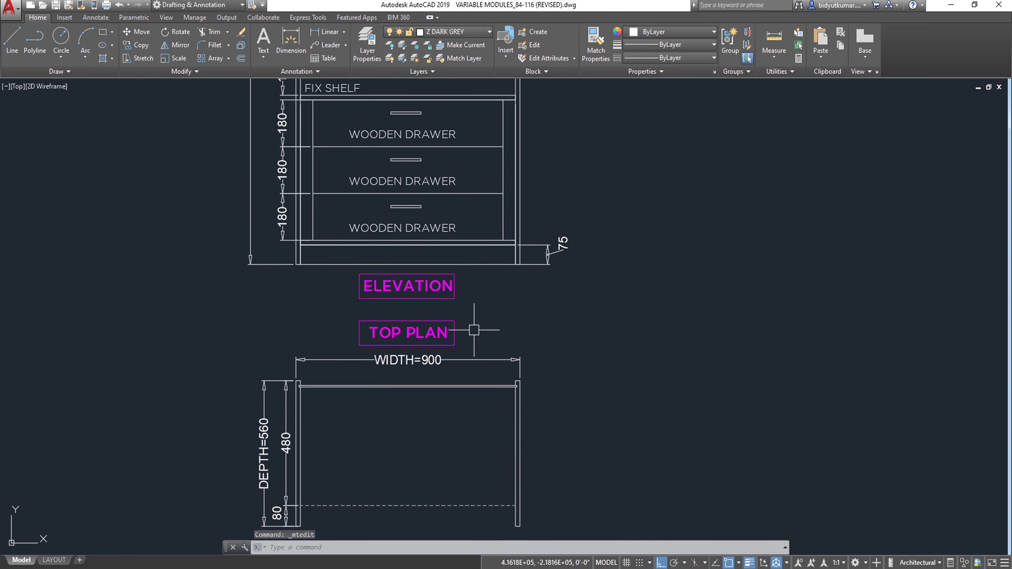
{"action": "scroll", "coordinate": [487, 319], "scroll_direction": "down", "scroll_amount": 2}
{"action": "middle_click_drag", "start_coordinate": [486, 320], "coordinate": [487, 379]}
{"action": "type", "text": "RE"}
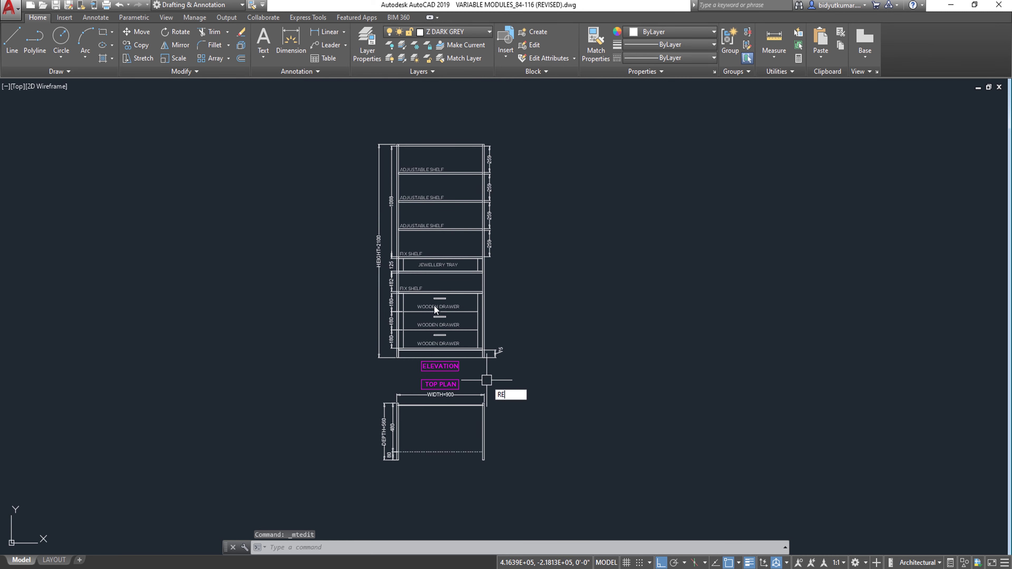
{"action": "type", "text": "C"}
{"action": "key", "text": "Return"}
{"action": "key", "text": "Escape"}
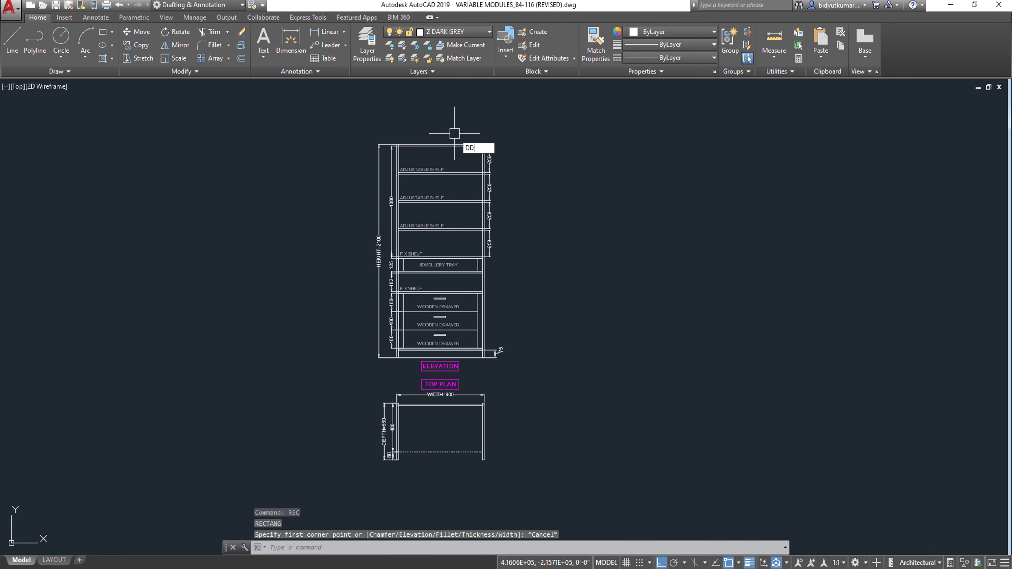
{"action": "middle_click_drag", "start_coordinate": [493, 179], "coordinate": [501, 227]}
{"action": "type", "text": "DLI"}
{"action": "key", "text": "Escape"}
Copy the plan's WIDTH=900 dimension straight up to just above the top of the elevation.
{"action": "left_click", "coordinate": [488, 443]}
{"action": "type", "text": "CO"}
{"action": "key", "text": "Return"}
{"action": "left_click", "coordinate": [531, 436]}
{"action": "scroll", "coordinate": [514, 183], "scroll_direction": "up", "scroll_amount": 2}
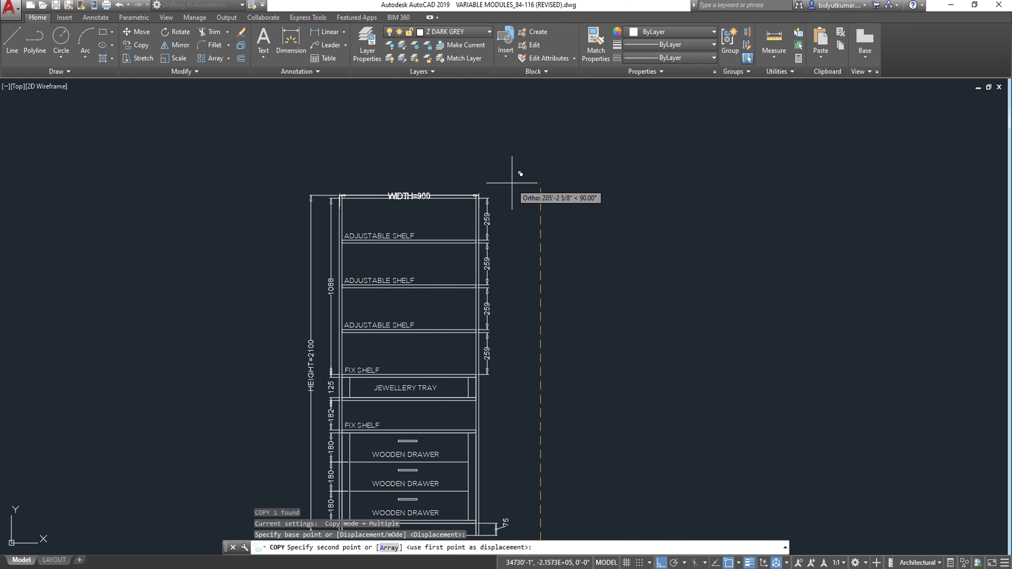
{"action": "left_click", "coordinate": [525, 164]}
{"action": "key", "text": "Escape"}
{"action": "middle_click_drag", "start_coordinate": [540, 225], "coordinate": [524, 125]}
Draw a rectangular border enclosing the elevation and top plan with all their dimensions, and select it.
{"action": "scroll", "coordinate": [524, 125], "scroll_direction": "down", "scroll_amount": 2}
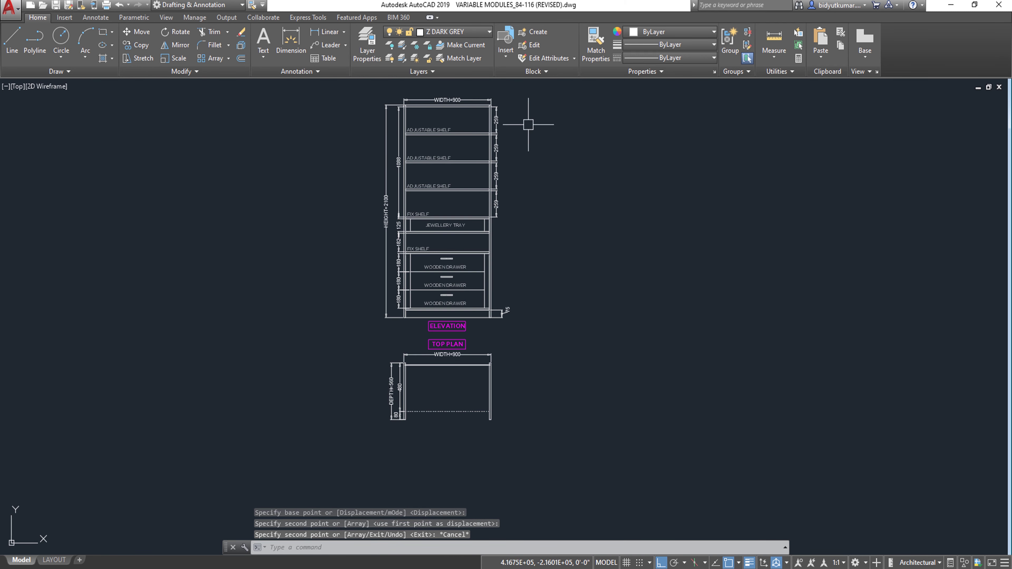
{"action": "type", "text": "REC"}
{"action": "key", "text": "Return"}
{"action": "left_click", "coordinate": [377, 94]}
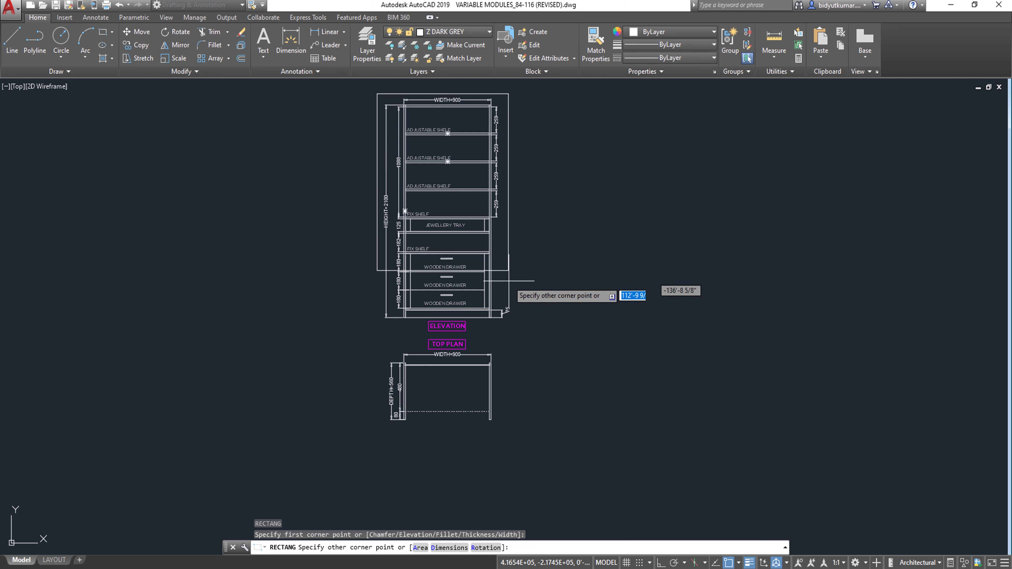
{"action": "left_click", "coordinate": [514, 425]}
{"action": "left_click", "coordinate": [535, 337]}
{"action": "left_click", "coordinate": [503, 344]}
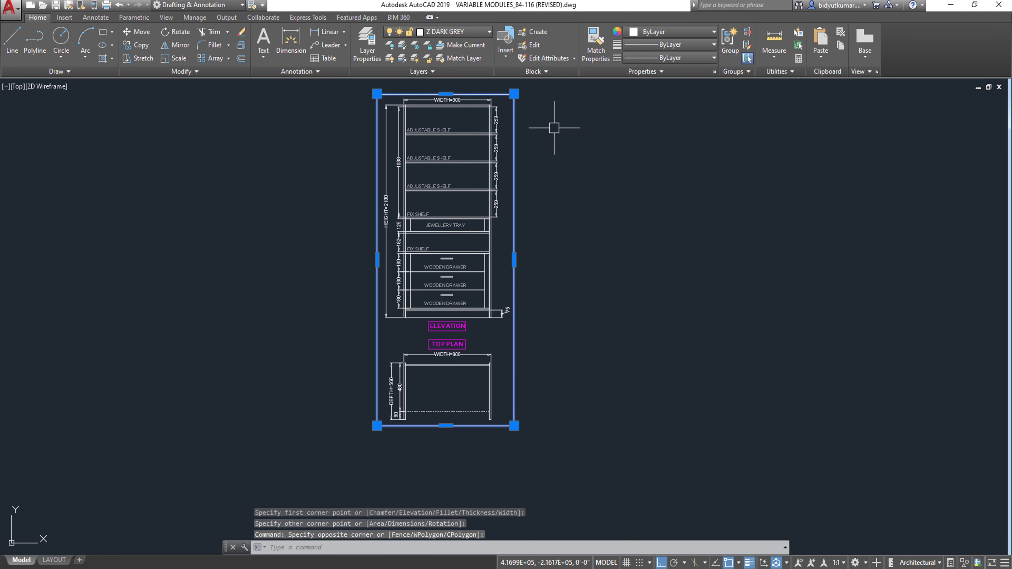
{"action": "left_click", "coordinate": [650, 32]}
{"action": "key", "text": "Escape"}
{"action": "key", "text": "Escape"}
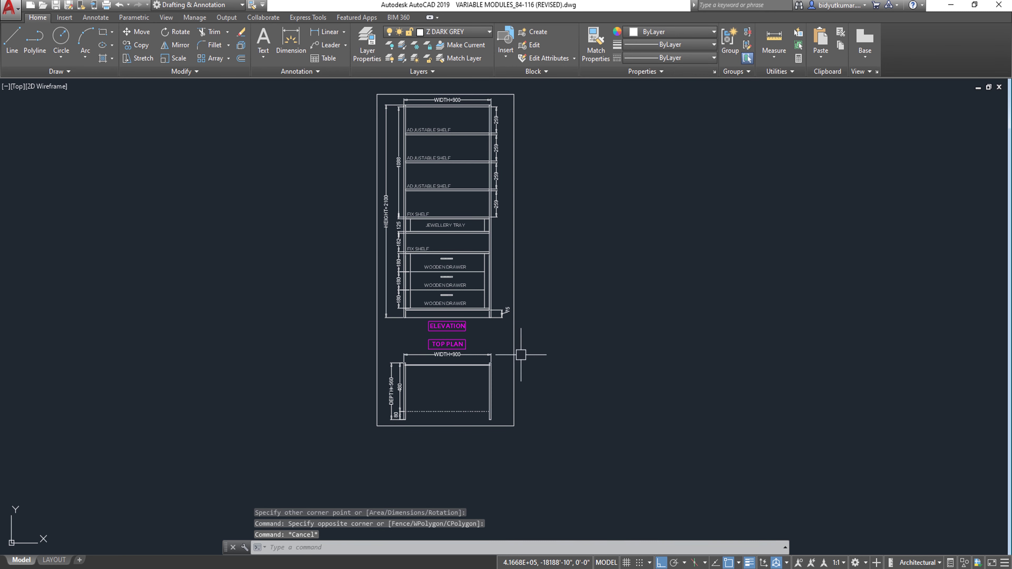
Draw a horizontal line between the ELEVATION and TOP PLAN titles, spanning the full width of the border.
{"action": "type", "text": "l"}
{"action": "key", "text": "Return"}
{"action": "scroll", "coordinate": [407, 331], "scroll_direction": "up", "scroll_amount": 4}
{"action": "left_click", "coordinate": [378, 335]}
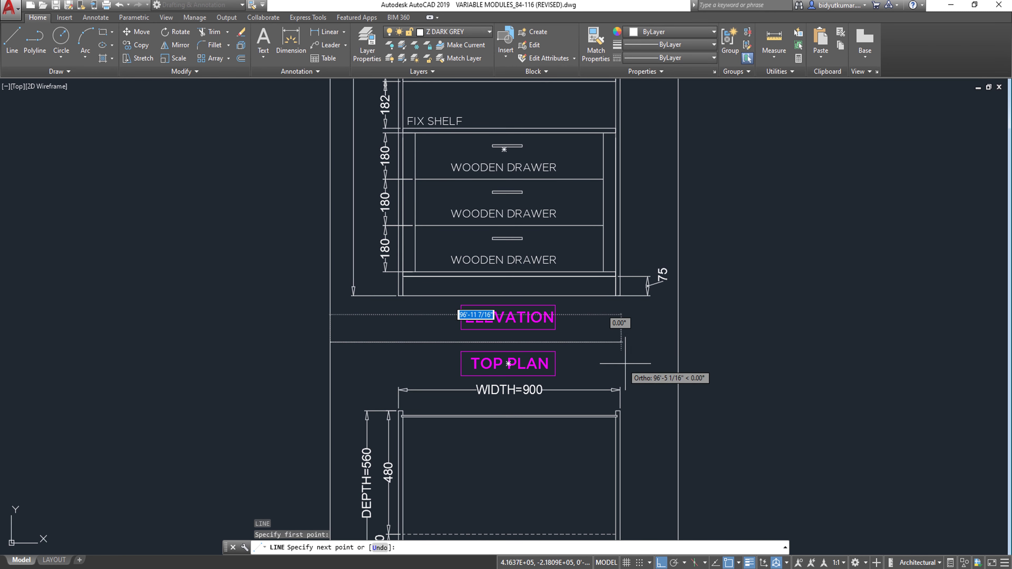
{"action": "left_click", "coordinate": [678, 345]}
{"action": "key", "text": "Escape"}
Match the properties of the plan's dashed line onto the new dividing line between the two titles.
{"action": "middle_click_drag", "start_coordinate": [670, 356], "coordinate": [639, 302]}
{"action": "type", "text": "ma"}
{"action": "key", "text": "Return"}
{"action": "left_click", "coordinate": [525, 481]}
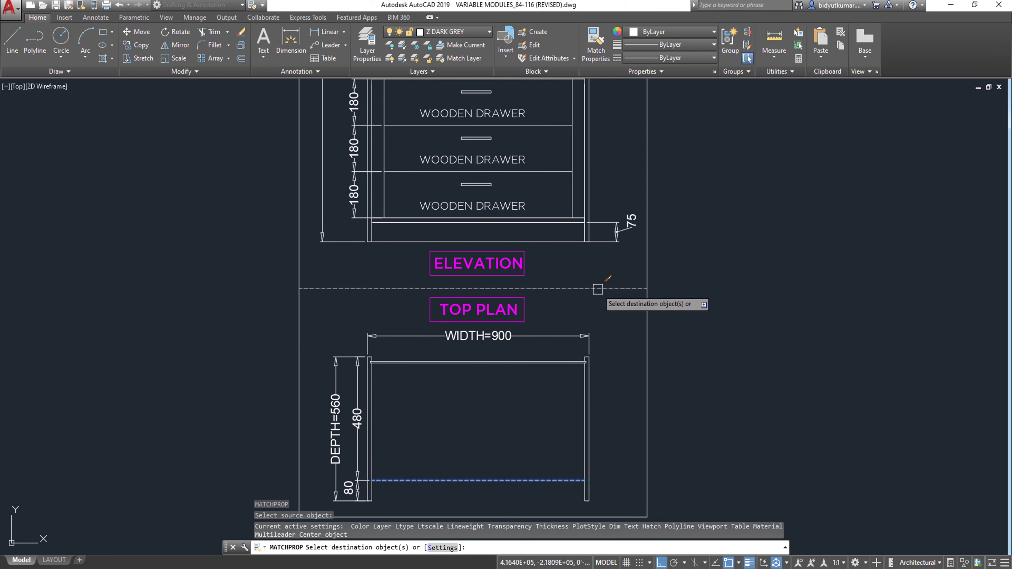
{"action": "left_click", "coordinate": [651, 289]}
{"action": "scroll", "coordinate": [678, 339], "scroll_direction": "down", "scroll_amount": 4}
{"action": "key", "text": "Escape"}
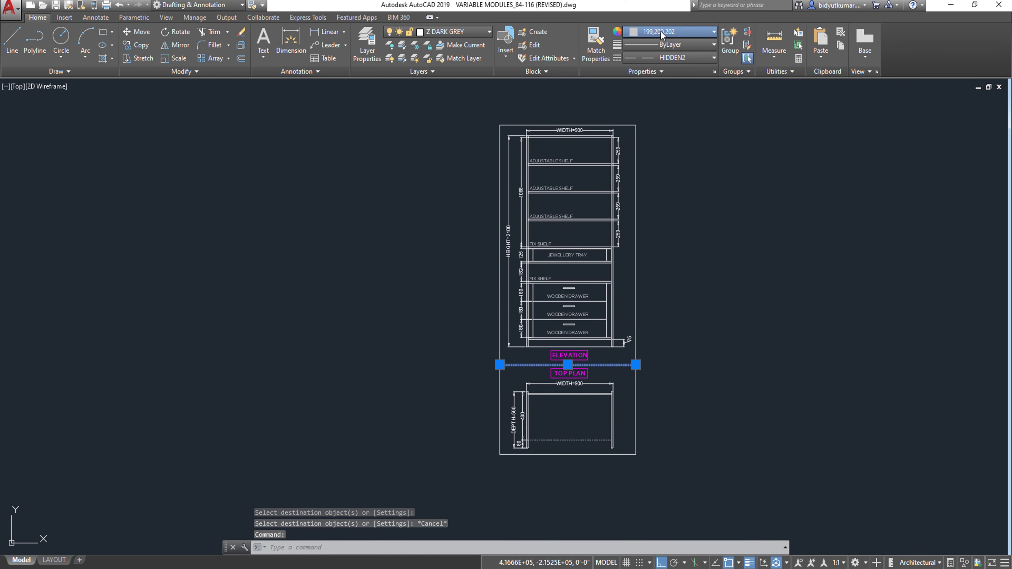
Change the colour of the dashed dividing line between the two titles to a darker grey.
{"action": "left_click", "coordinate": [657, 32]}
{"action": "left_click", "coordinate": [632, 100]}
{"action": "key", "text": "Escape"}
{"action": "key", "text": "Escape"}
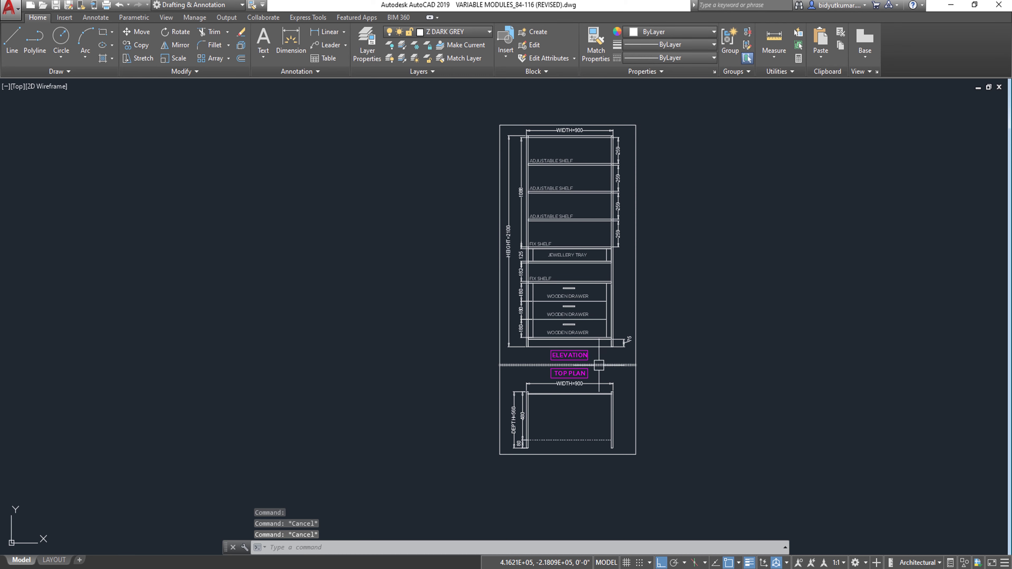
{"action": "left_click", "coordinate": [657, 31]}
{"action": "left_click", "coordinate": [637, 139]}
{"action": "key", "text": "Escape"}
{"action": "key", "text": "Escape"}
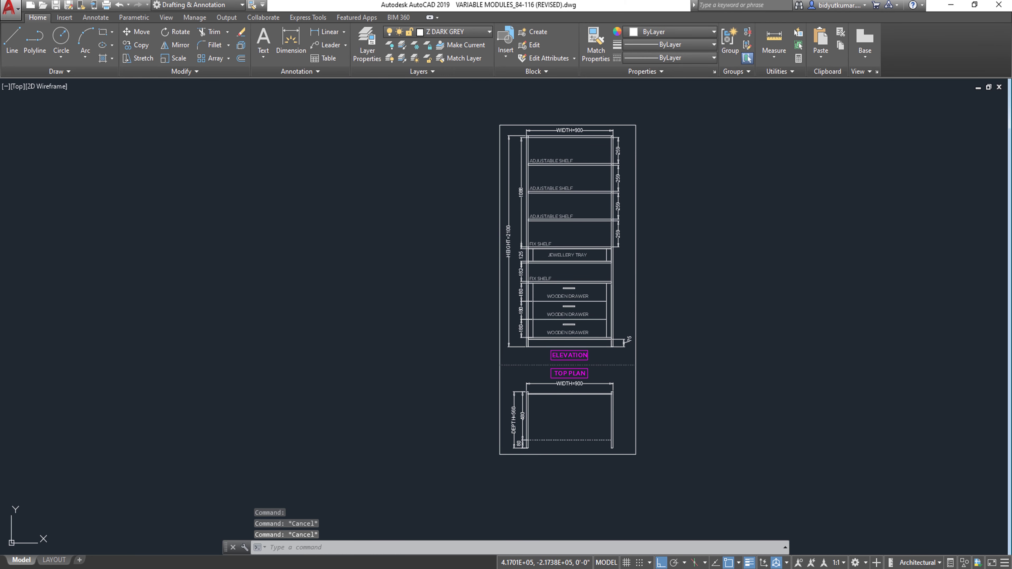
Save the drawing.
{"action": "scroll", "coordinate": [617, 344], "scroll_direction": "up", "scroll_amount": 2}
{"action": "key", "text": "ctrl+s"}
{"action": "mouse_move", "coordinate": [517, 222]}
{"action": "middle_mouse_down"}
{"action": "mouse_move", "coordinate": [537, 247]}
{"action": "mouse_move", "coordinate": [534, 312]}
{"action": "middle_mouse_up"}
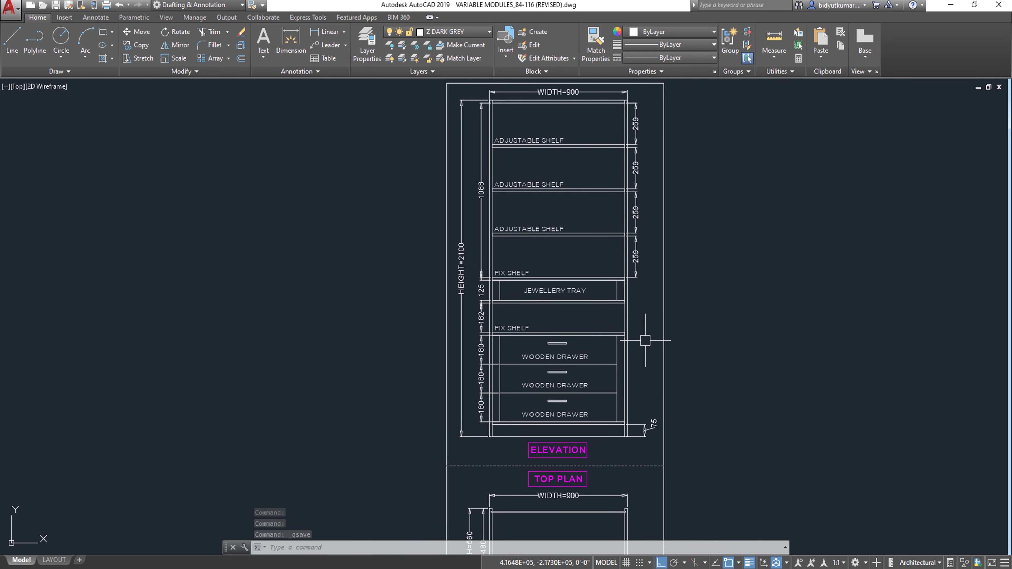
{"action": "scroll", "coordinate": [645, 340], "scroll_direction": "down", "scroll_amount": 3}
{"action": "key", "text": "Escape"}
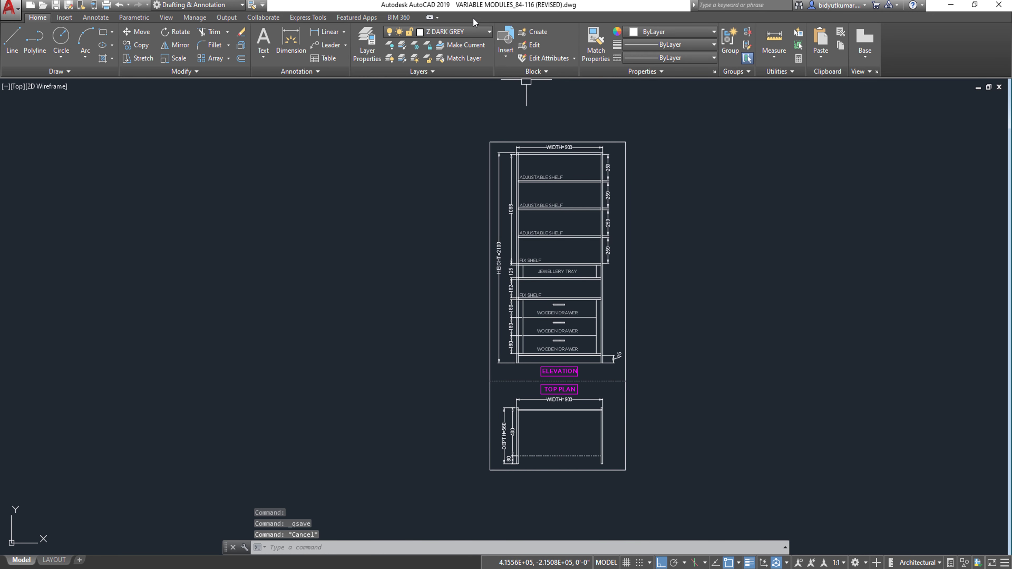
Open the Layer Properties Manager, dock it beside the drawing and widen it to show the layer colours.
{"action": "left_click", "coordinate": [370, 54]}
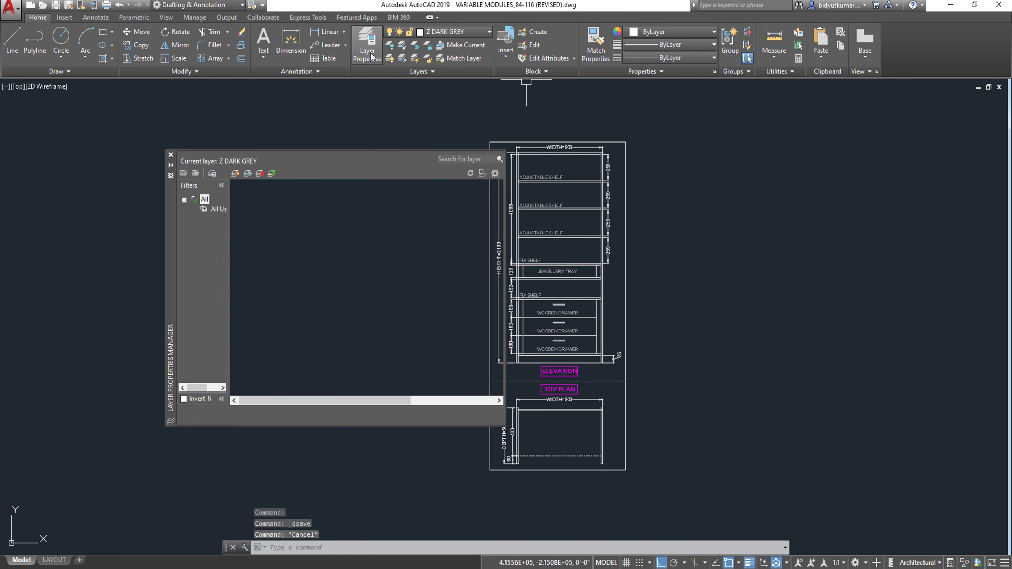
{"action": "left_click_drag", "start_coordinate": [170, 192], "coordinate": [2, 154]}
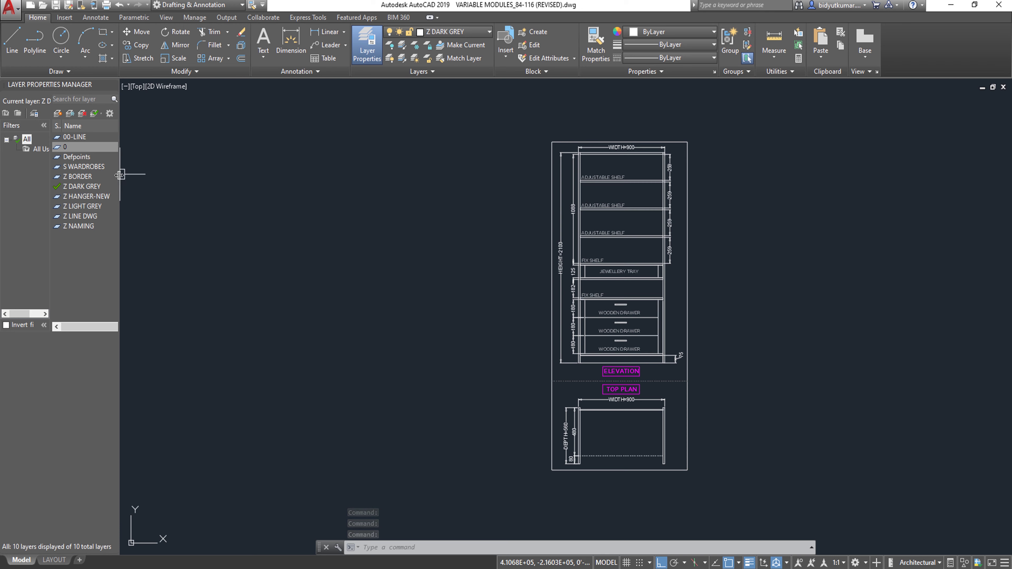
{"action": "left_click_drag", "start_coordinate": [209, 186], "coordinate": [210, 186]}
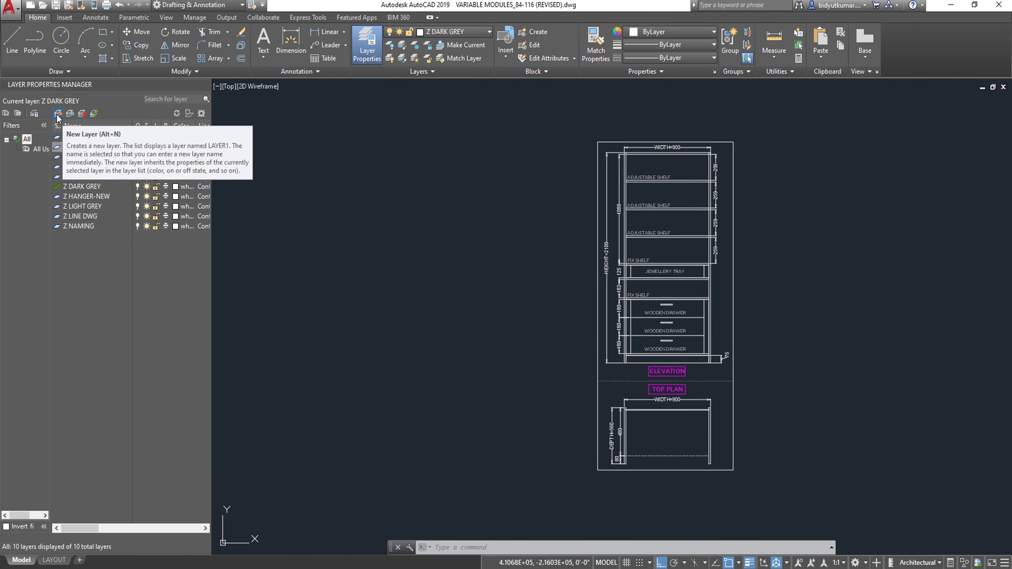
Create a new layer named DIMENSIONS.
{"action": "left_click", "coordinate": [71, 114]}
{"action": "type", "text": "DIMENS"}
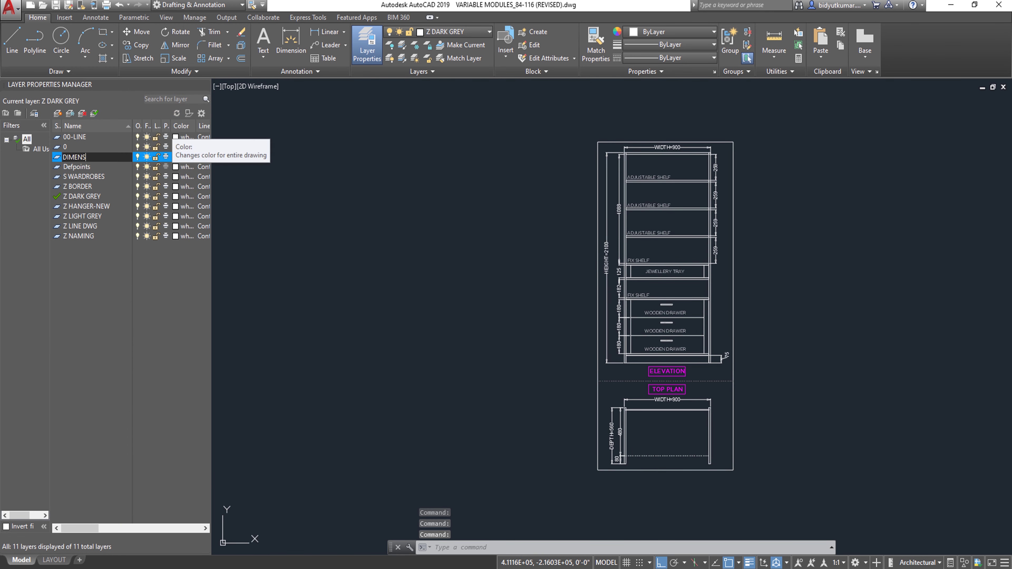
{"action": "type", "text": "IONS"}
{"action": "key", "text": "Return"}
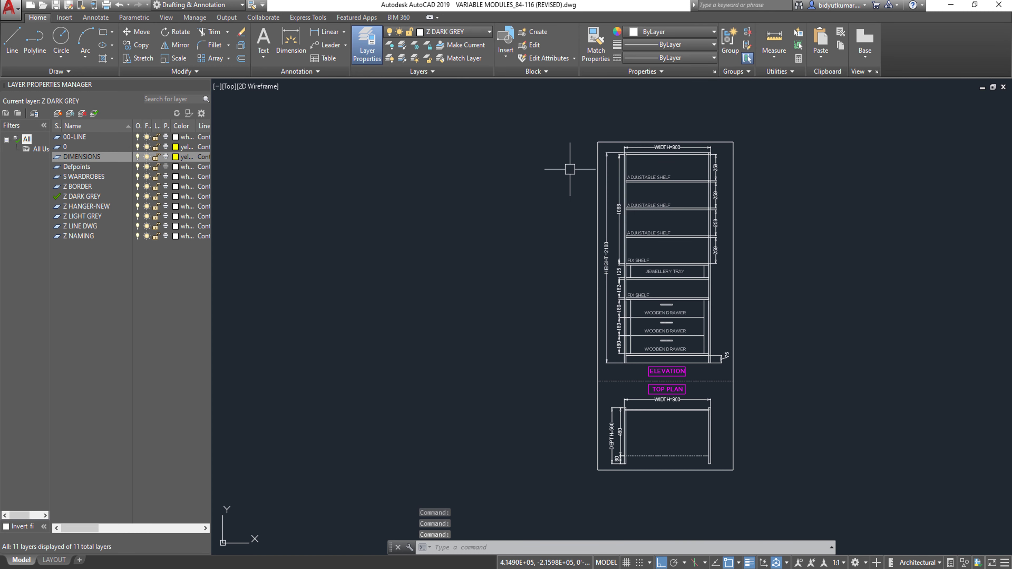
Select all the elevation's dimensions, including WIDTH=900 and HEIGHT=2100, and move them to the DIMENSIONS layer.
{"action": "scroll", "coordinate": [718, 210], "scroll_direction": "up", "scroll_amount": 2}
{"action": "left_click", "coordinate": [732, 130]}
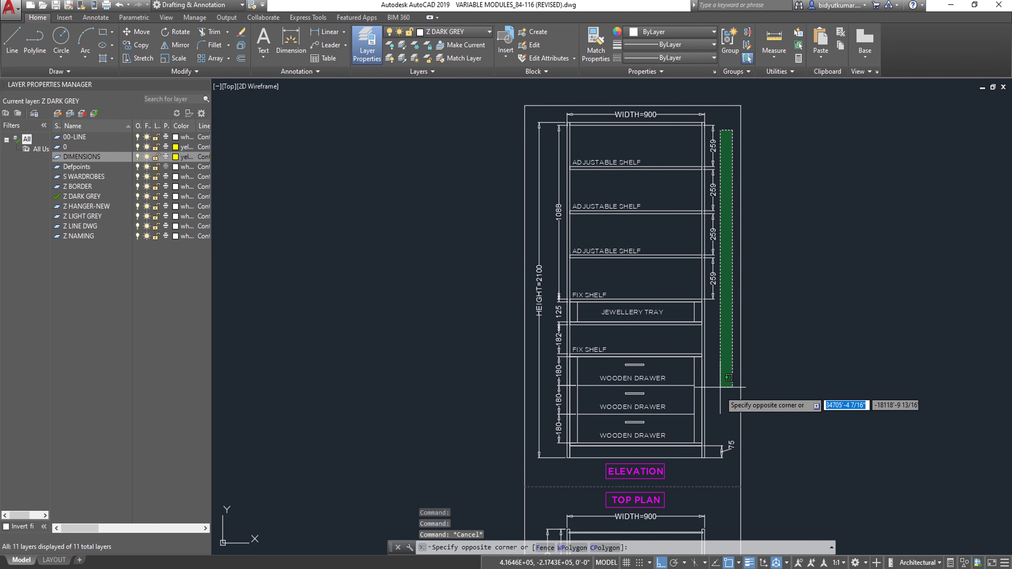
{"action": "left_click", "coordinate": [713, 460]}
{"action": "scroll", "coordinate": [656, 116], "scroll_direction": "up", "scroll_amount": 4}
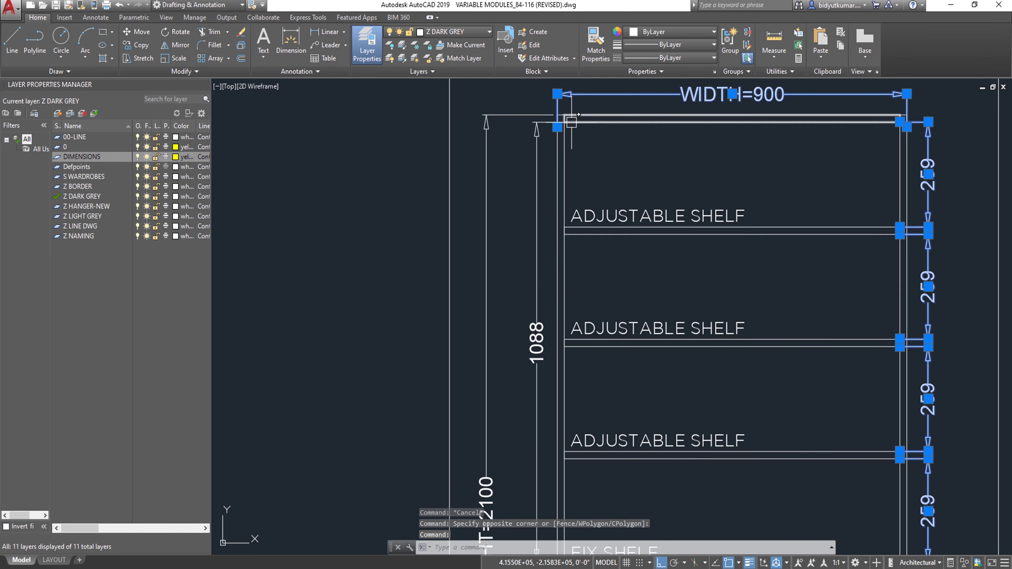
{"action": "scroll", "coordinate": [625, 96], "scroll_direction": "down", "scroll_amount": 4}
{"action": "left_click", "coordinate": [541, 108]}
{"action": "left_click", "coordinate": [529, 429]}
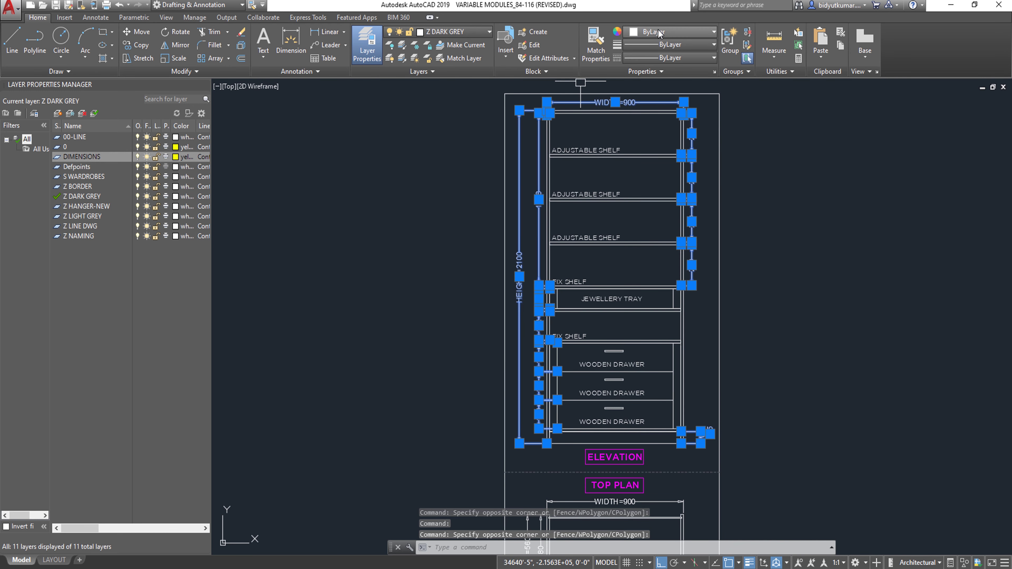
{"action": "left_click", "coordinate": [442, 31]}
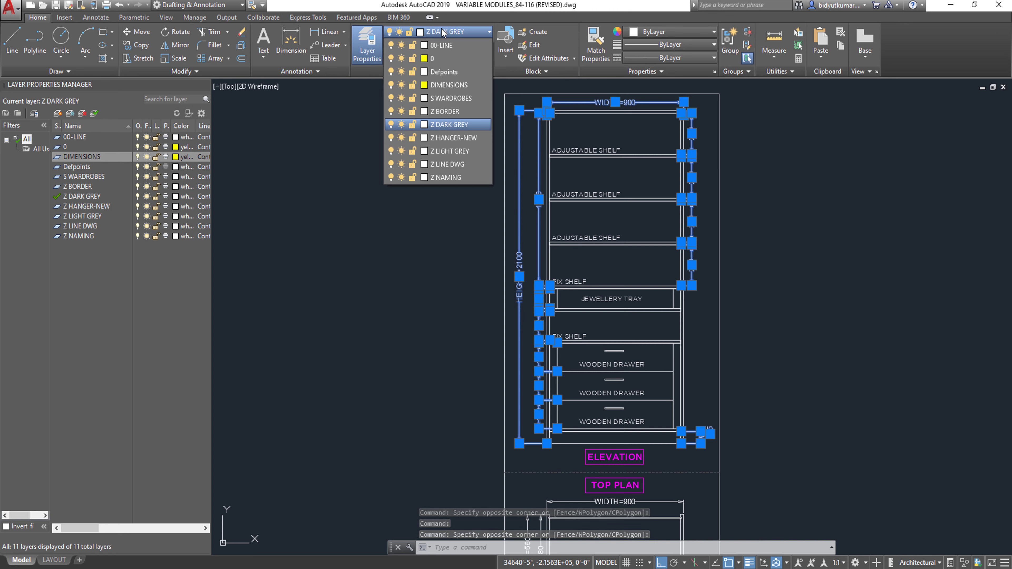
{"action": "left_click", "coordinate": [446, 86]}
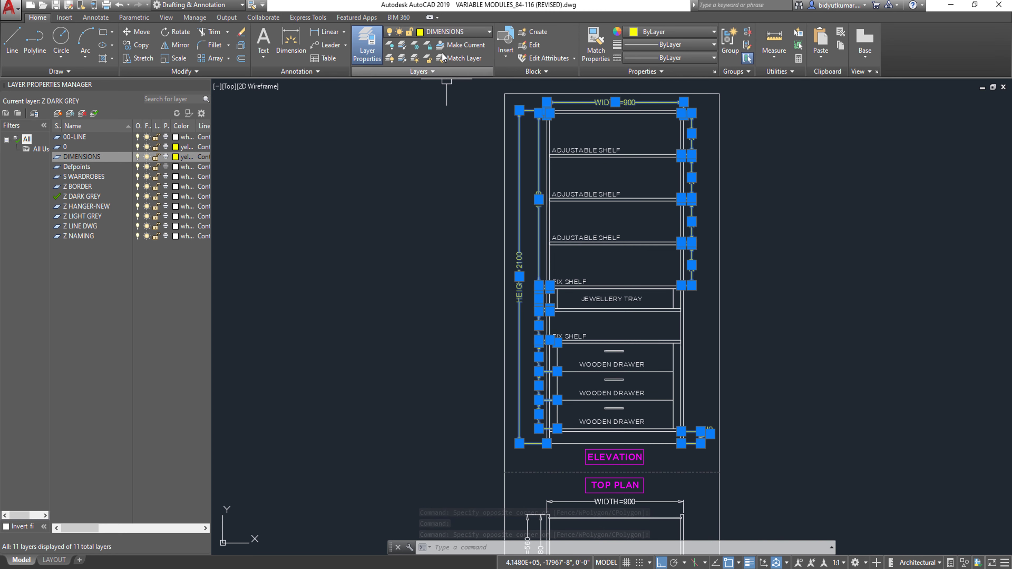
Set the colour of the DIMENSIONS layer to index colour 251 and clear the selection.
{"action": "left_click", "coordinate": [421, 32]}
{"action": "left_click", "coordinate": [426, 85]}
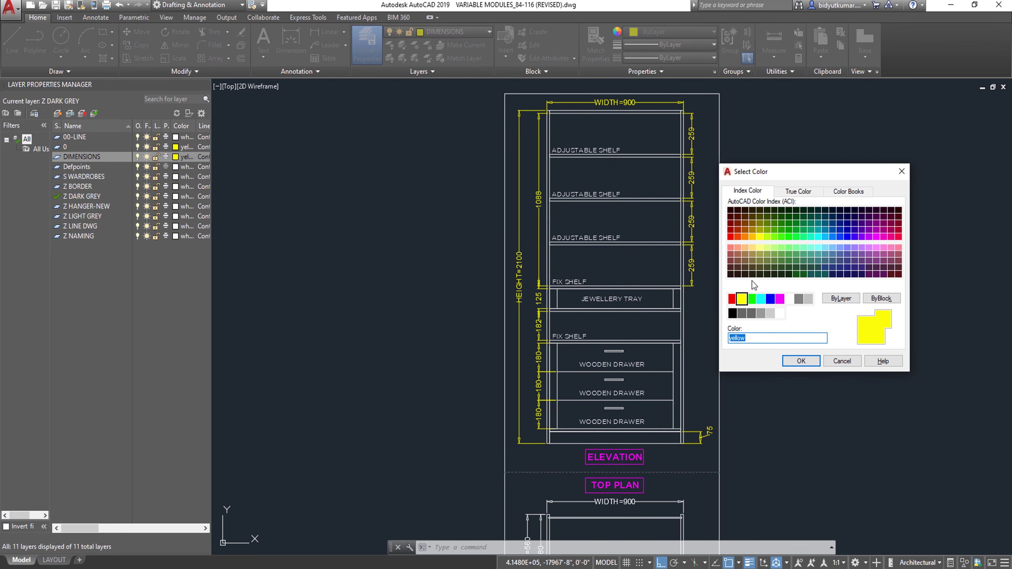
{"action": "left_click", "coordinate": [742, 315]}
{"action": "left_click", "coordinate": [801, 361]}
{"action": "key", "text": "Escape"}
Match the properties of the elevation's 75 dimension onto the top plan's width and depth dimensions.
{"action": "middle_click_drag", "start_coordinate": [805, 352], "coordinate": [737, 251]}
{"action": "type", "text": "ma"}
{"action": "key", "text": "Return"}
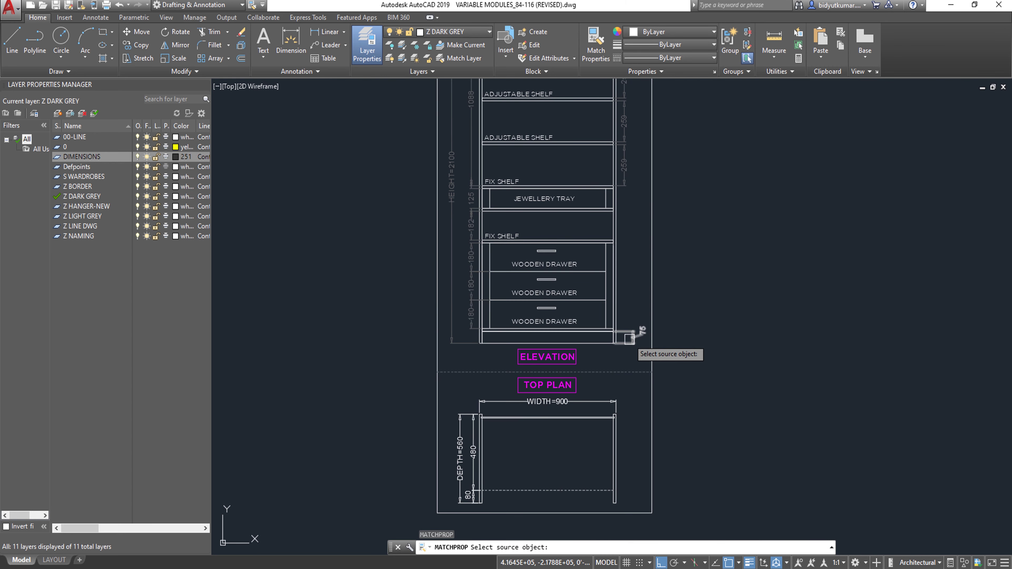
{"action": "left_click", "coordinate": [629, 335]}
{"action": "left_click", "coordinate": [621, 394]}
{"action": "left_click", "coordinate": [462, 450]}
{"action": "left_click", "coordinate": [474, 398]}
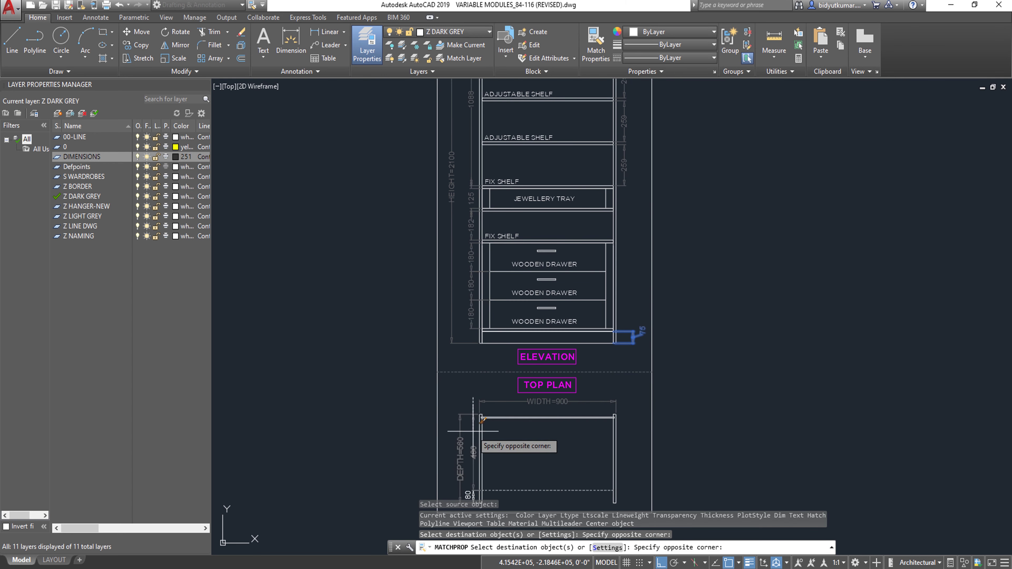
{"action": "scroll", "coordinate": [473, 432], "scroll_direction": "down", "scroll_amount": 4}
{"action": "left_click", "coordinate": [471, 451]}
{"action": "key", "text": "Escape"}
{"action": "scroll", "coordinate": [492, 295], "scroll_direction": "up", "scroll_amount": 2}
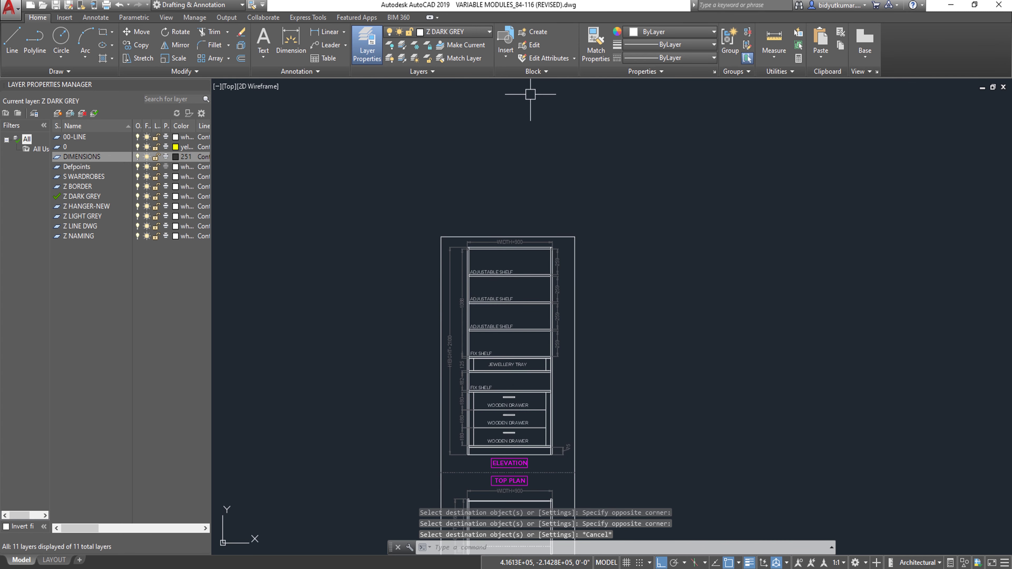
Turn off the DIMENSIONS layer.
{"action": "left_click", "coordinate": [436, 31]}
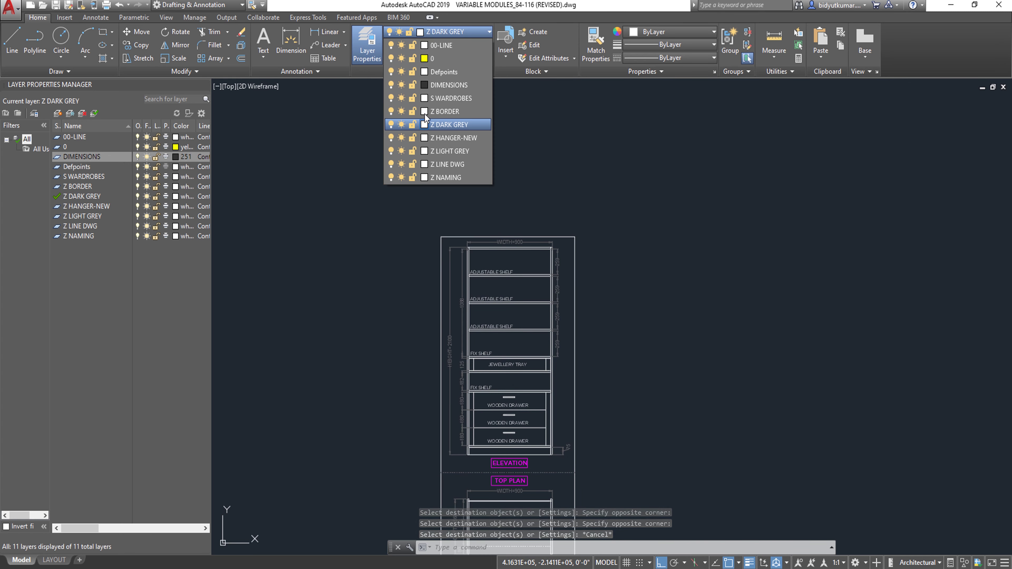
{"action": "left_click", "coordinate": [392, 85]}
{"action": "middle_click_drag", "start_coordinate": [681, 342], "coordinate": [678, 190]}
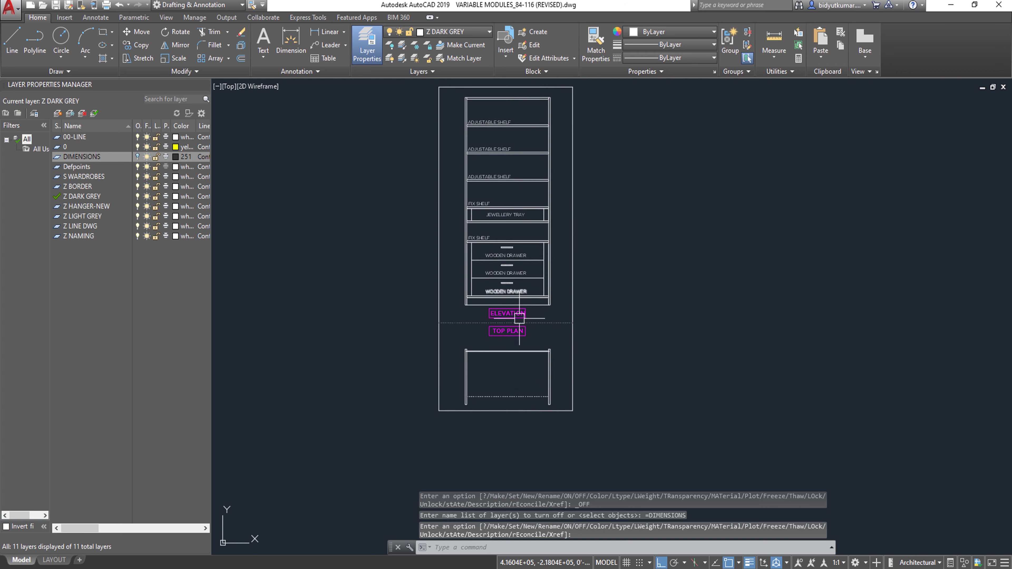
Create a new layer named NAMINGS.
{"action": "scroll", "coordinate": [517, 318], "scroll_direction": "up", "scroll_amount": 4}
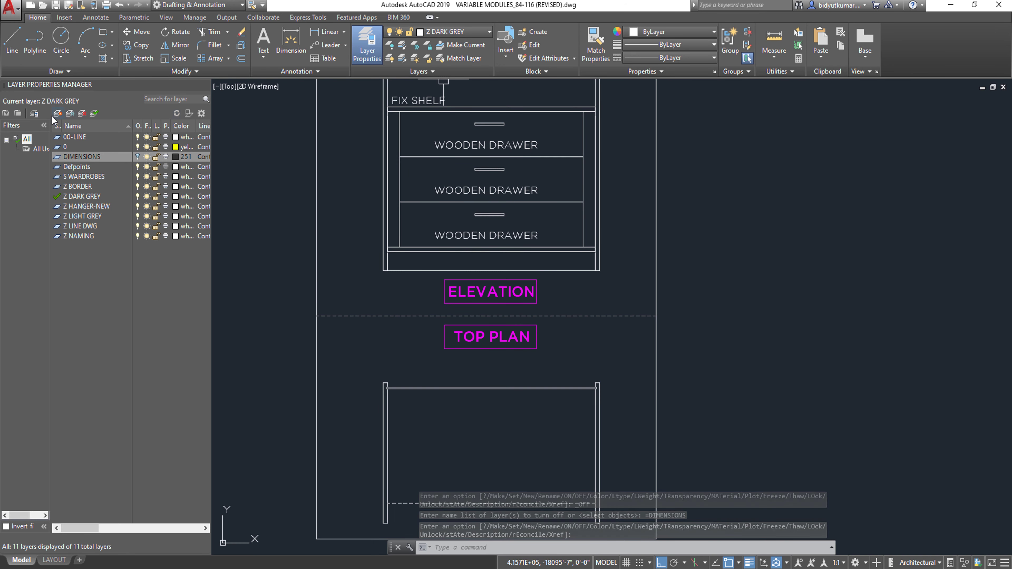
{"action": "key", "text": "Return"}
{"action": "key", "text": "alt+n"}
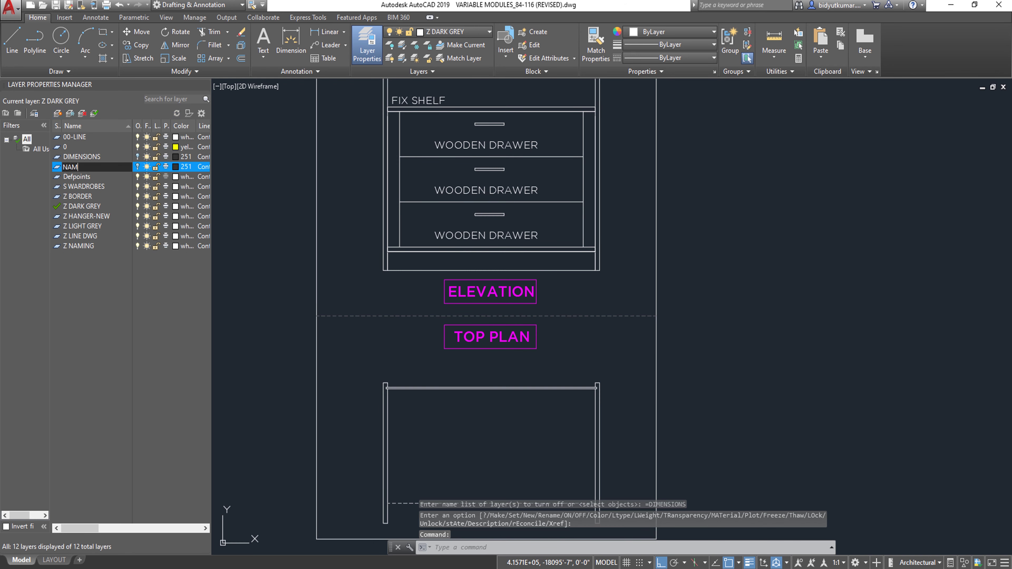
{"action": "key", "text": "Return"}
Select both framed titles and all the shelf, tray and drawer labels, and move them to the Z NAMING layer.
{"action": "left_click", "coordinate": [576, 290]}
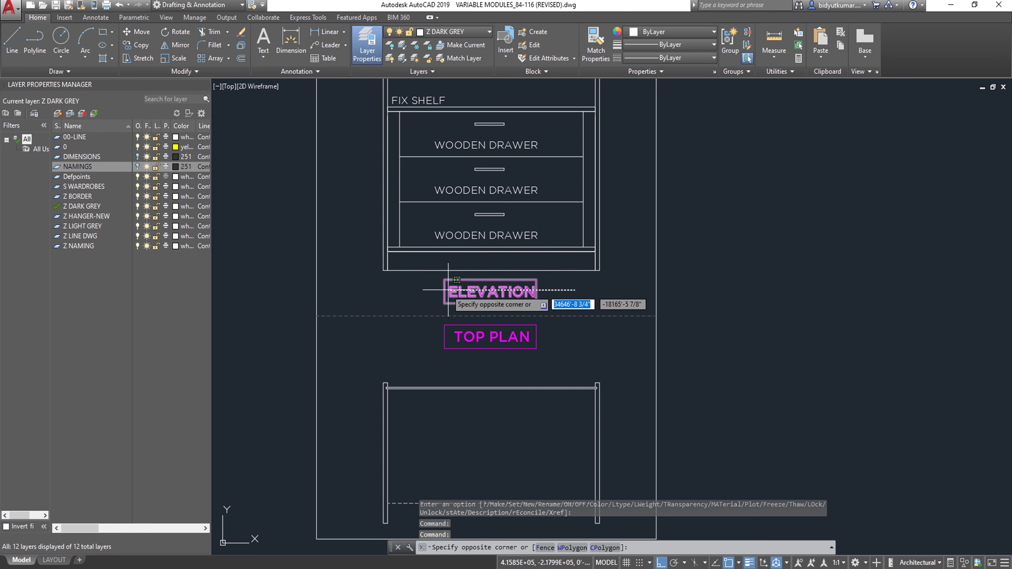
{"action": "left_click", "coordinate": [469, 290]}
{"action": "left_click", "coordinate": [600, 339]}
{"action": "left_click", "coordinate": [442, 349]}
{"action": "middle_click_drag", "start_coordinate": [452, 204], "coordinate": [467, 274]}
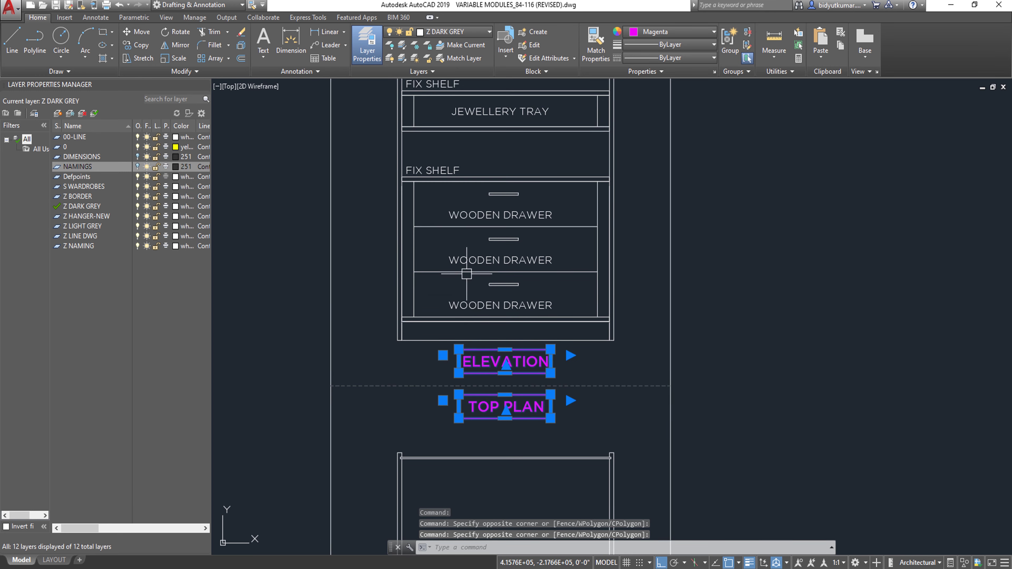
{"action": "left_click", "coordinate": [430, 204]}
{"action": "left_click", "coordinate": [564, 225]}
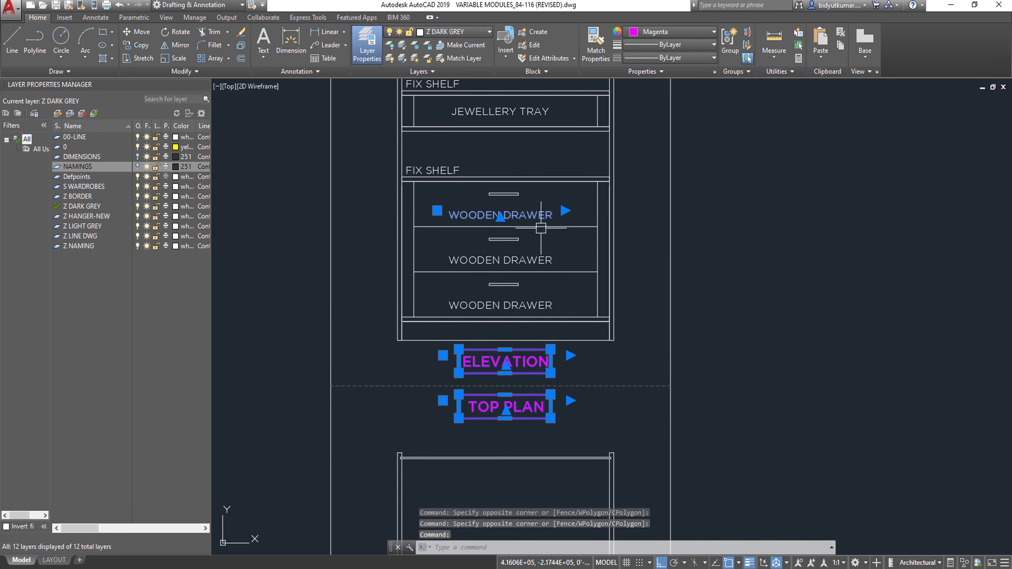
{"action": "left_click", "coordinate": [529, 258]}
{"action": "left_click", "coordinate": [538, 304]}
{"action": "left_click", "coordinate": [438, 171]}
{"action": "middle_click_drag", "start_coordinate": [464, 106], "coordinate": [473, 388]}
{"action": "left_click", "coordinate": [465, 286]}
{"action": "left_click", "coordinate": [381, 131]}
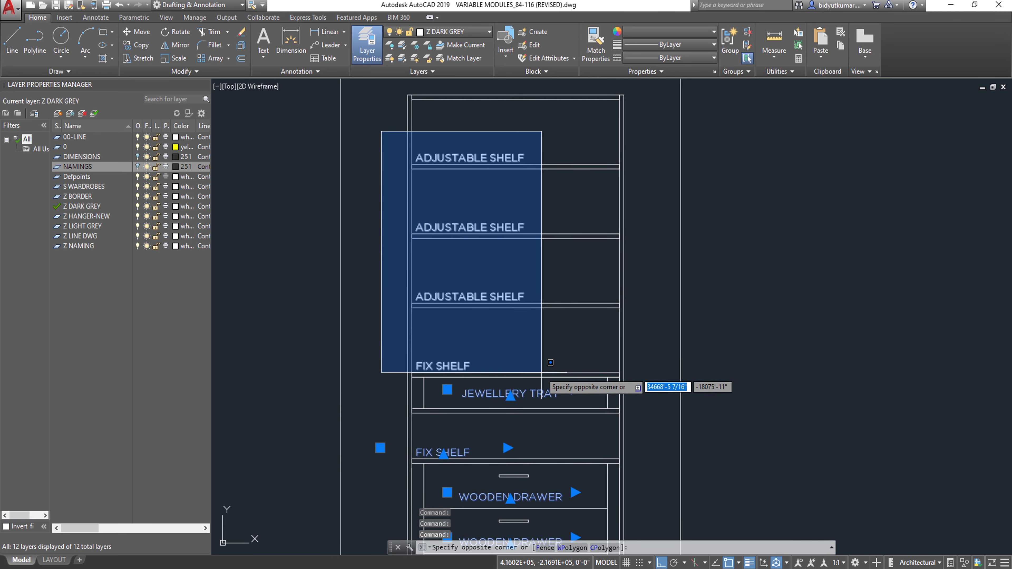
{"action": "left_click", "coordinate": [550, 360]}
{"action": "left_click", "coordinate": [483, 31]}
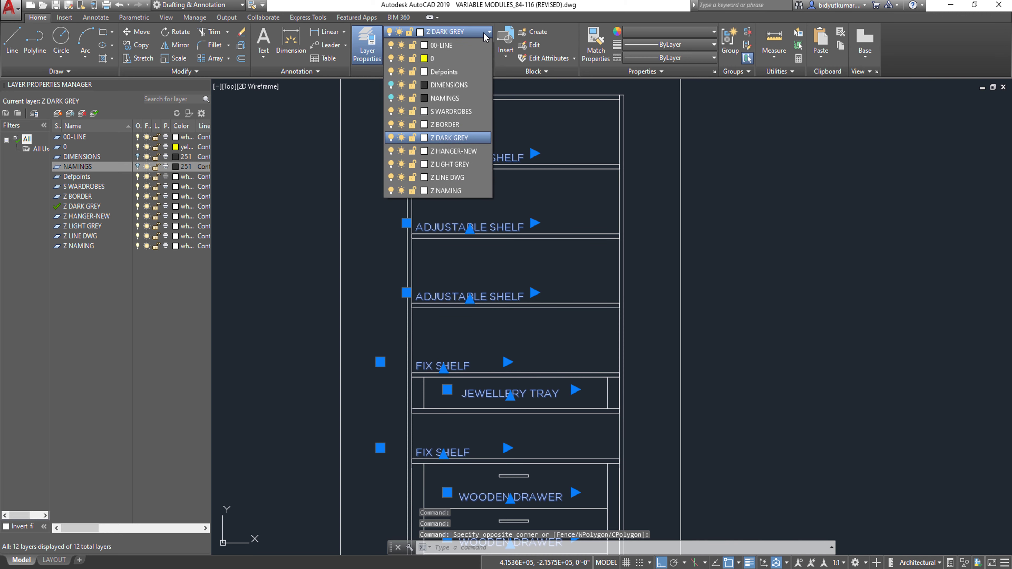
{"action": "left_click", "coordinate": [445, 190]}
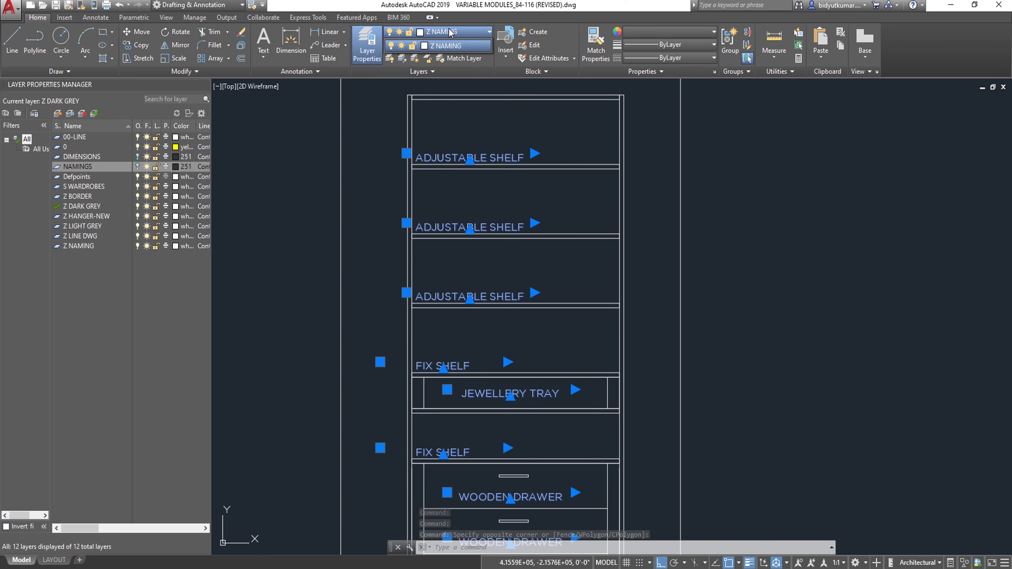
Turn off the Z NAMING layer and save the drawing.
{"action": "left_click", "coordinate": [449, 32]}
{"action": "left_click", "coordinate": [391, 191]}
{"action": "scroll", "coordinate": [688, 186], "scroll_direction": "down", "scroll_amount": 3}
{"action": "mouse_move", "coordinate": [689, 186]}
{"action": "middle_mouse_down"}
{"action": "mouse_move", "coordinate": [660, 132]}
{"action": "mouse_move", "coordinate": [659, 226]}
{"action": "mouse_move", "coordinate": [590, 234]}
{"action": "middle_mouse_up"}
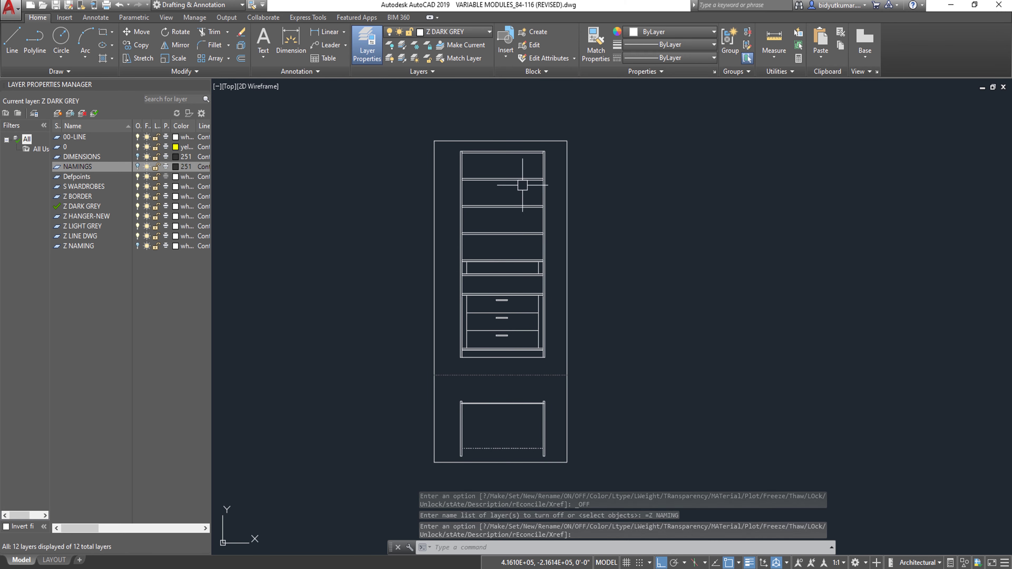
{"action": "key", "text": "Escape"}
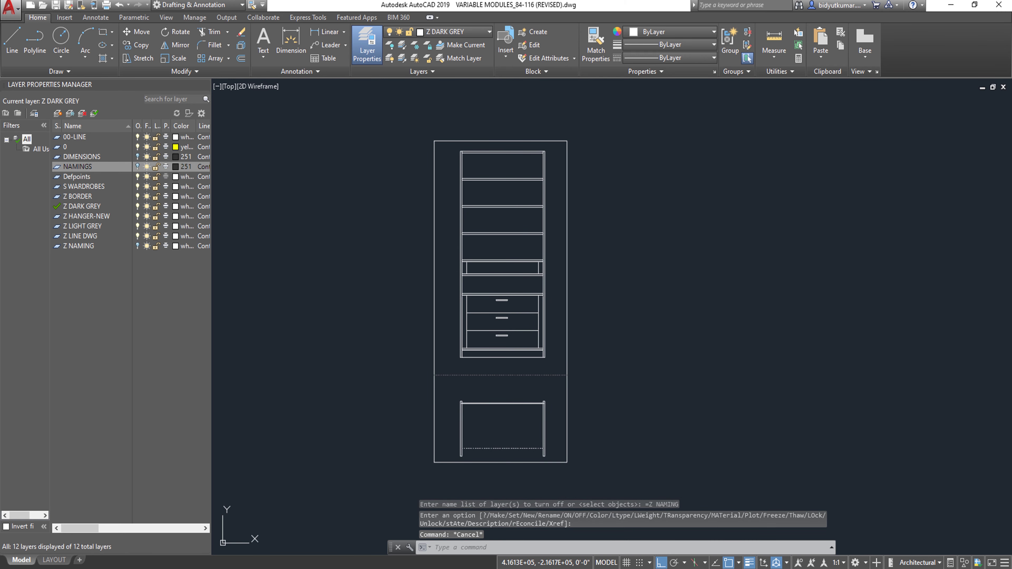
{"action": "key", "text": "ctrl+s"}
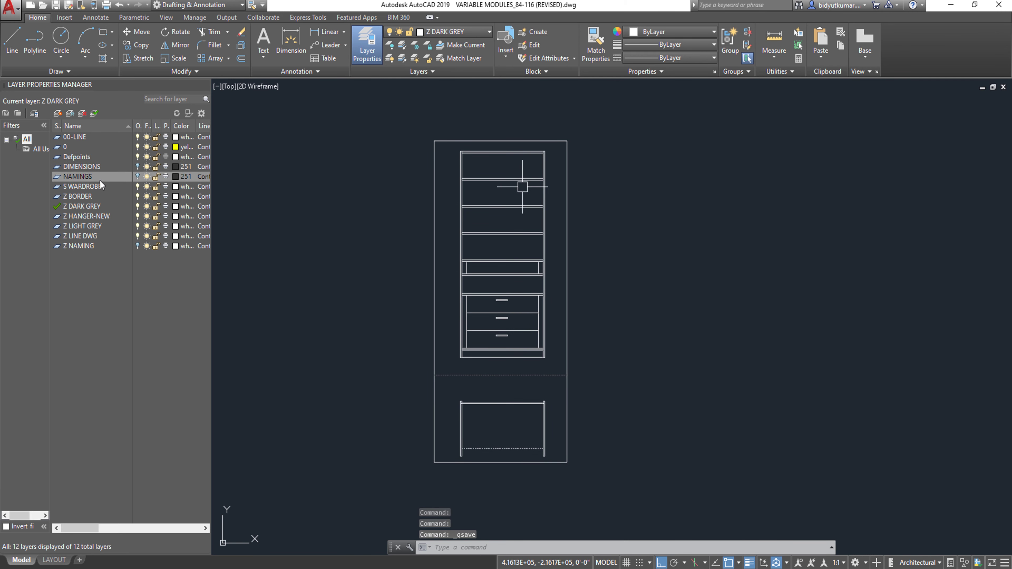
Create two new layers named DARK GREY and LIGHT GREY.
{"action": "left_click", "coordinate": [57, 113]}
{"action": "type", "text": "DARK GREY"}
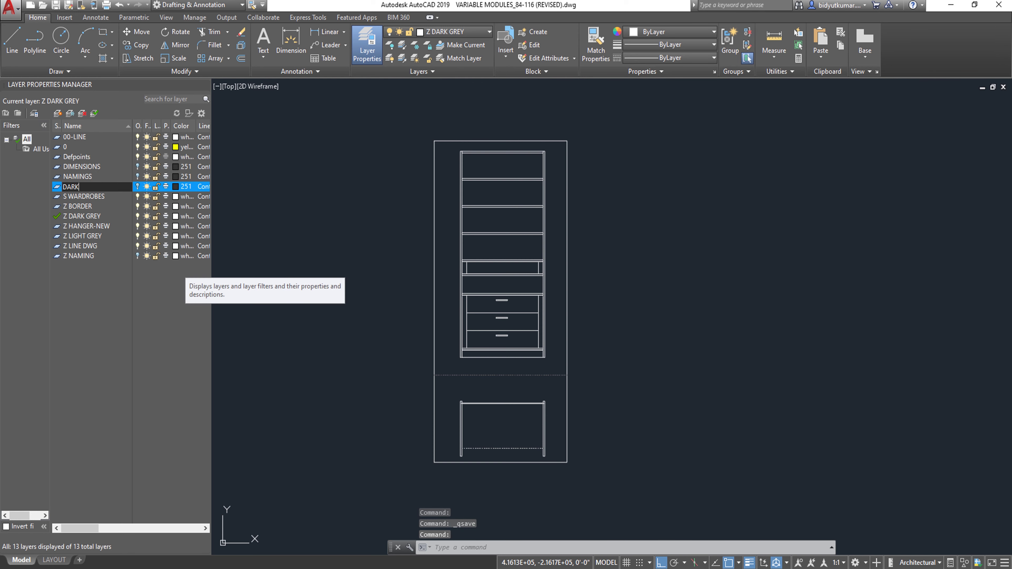
{"action": "left_click", "coordinate": [57, 114]}
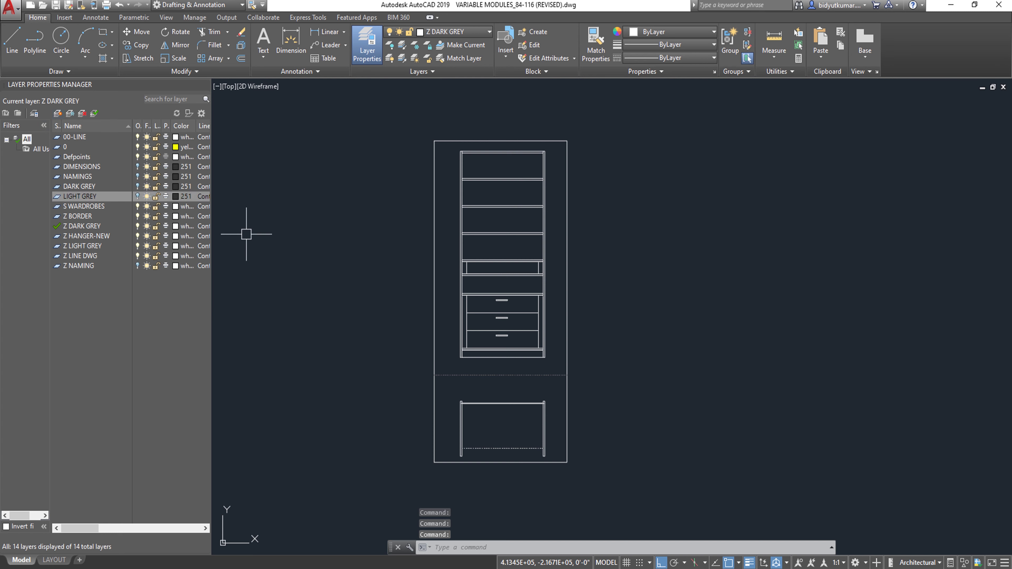
Turn on the new LIGHT GREY and DARK GREY layers.
{"action": "left_click", "coordinate": [463, 31]}
{"action": "left_click", "coordinate": [463, 32]}
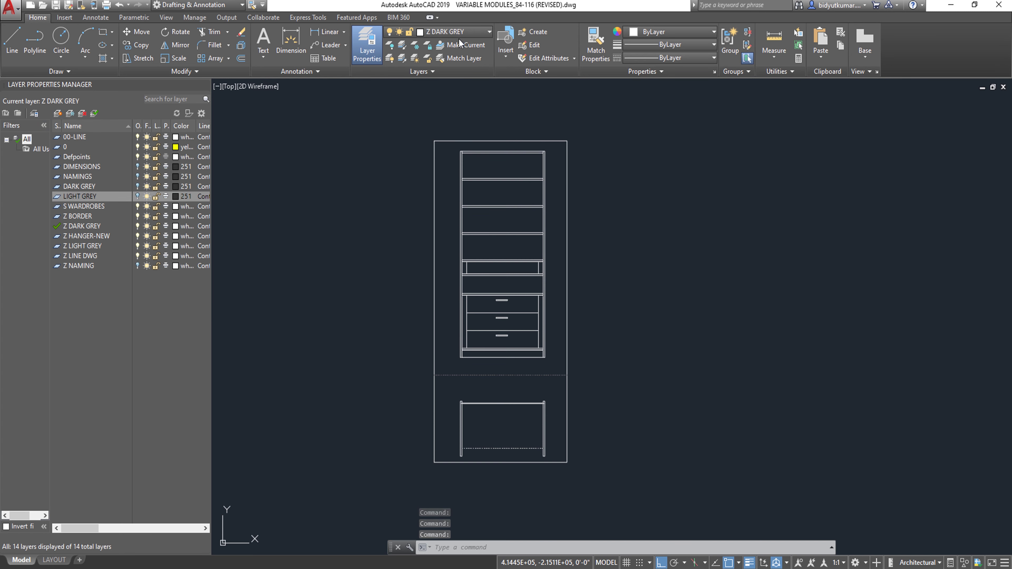
{"action": "left_click", "coordinate": [462, 32]}
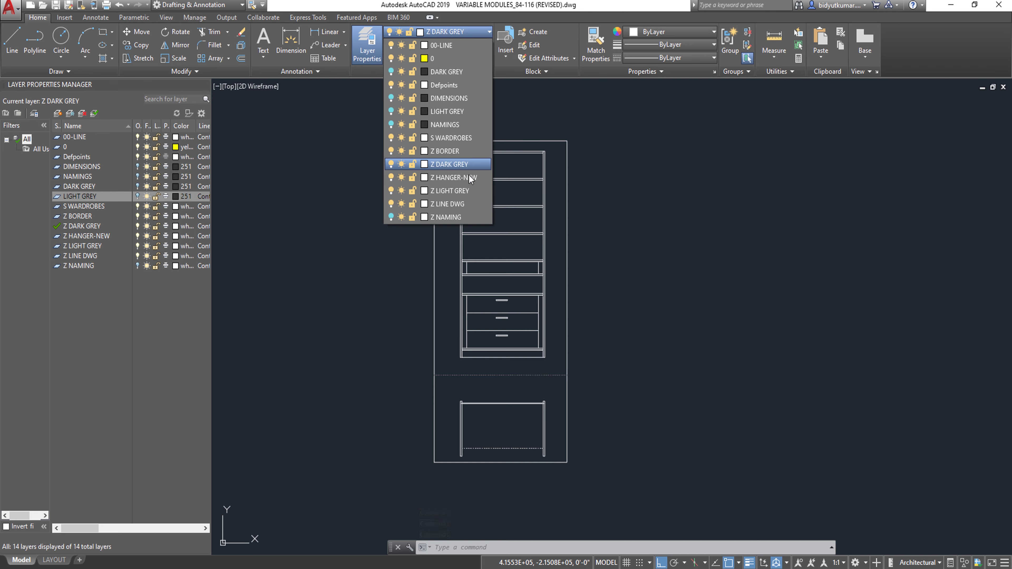
{"action": "left_click", "coordinate": [457, 111]}
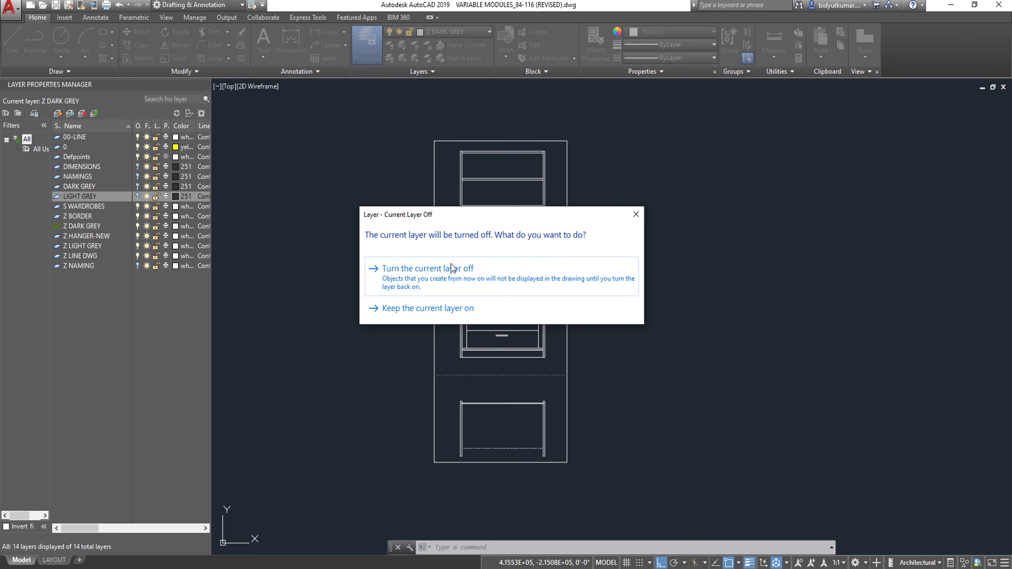
{"action": "left_click", "coordinate": [444, 268]}
{"action": "left_click", "coordinate": [454, 32]}
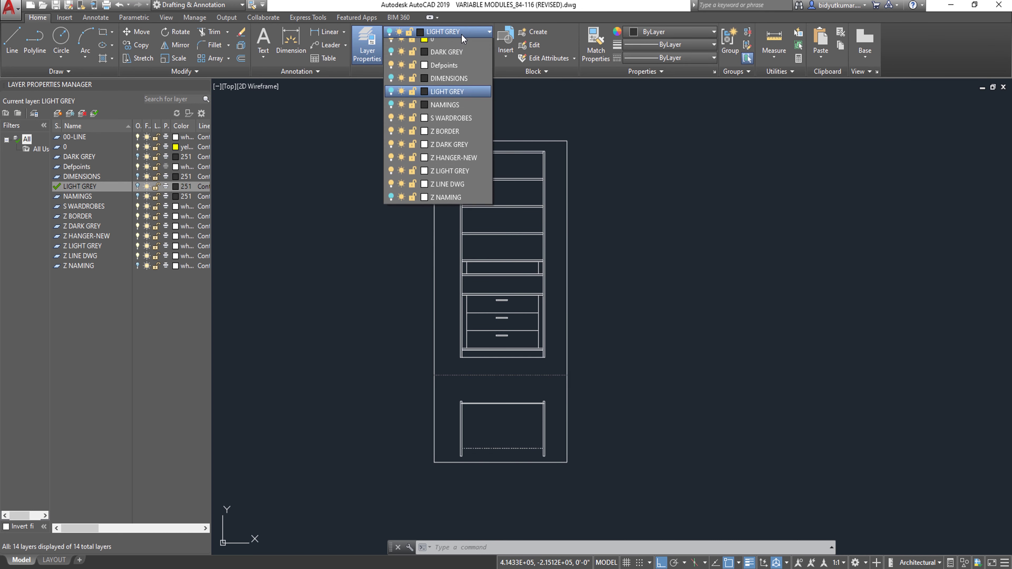
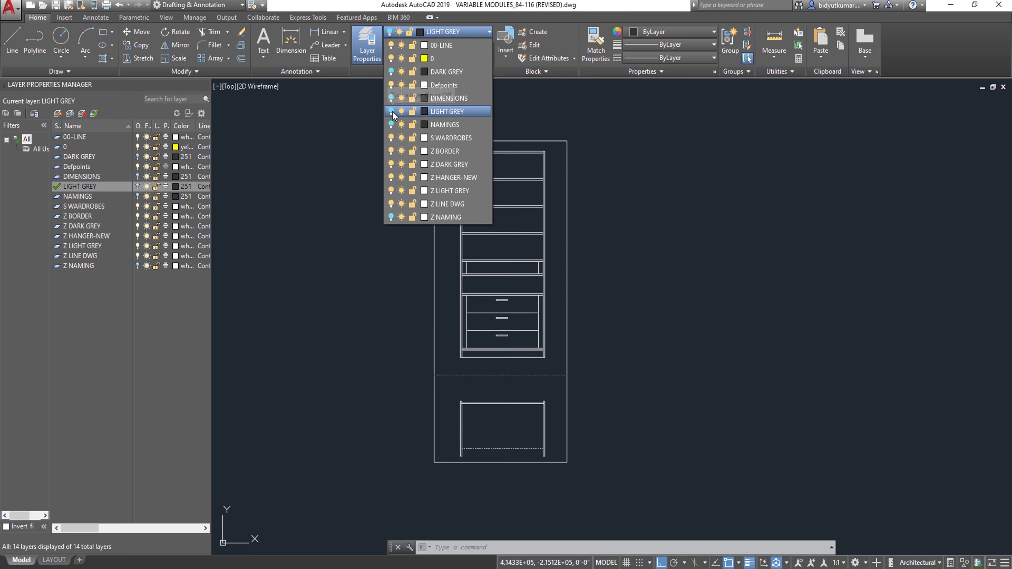
{"action": "left_click", "coordinate": [454, 73]}
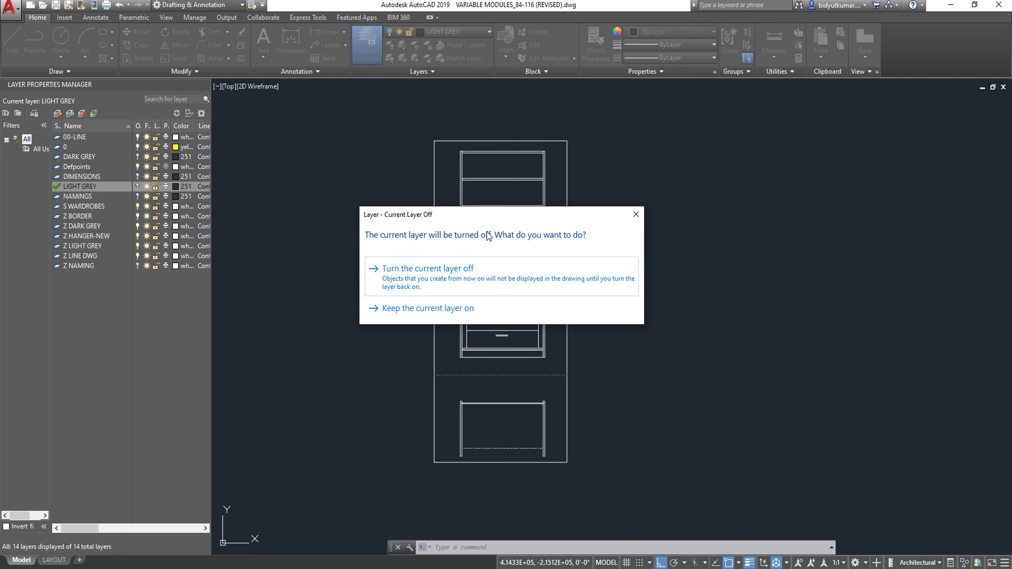
{"action": "left_click", "coordinate": [467, 282]}
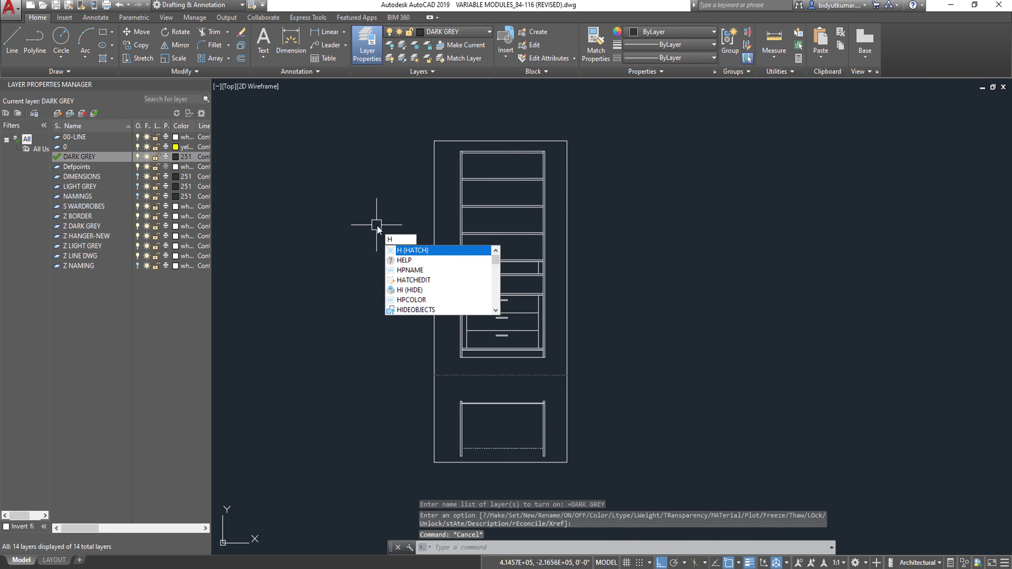
{"action": "key", "text": "Escape"}
{"action": "key", "text": "Escape"}
On the LIGHT GREY layer, hatch the elevation's left side panel with a linear gradient using 199,200,202 for both colours.
{"action": "left_click", "coordinate": [437, 31]}
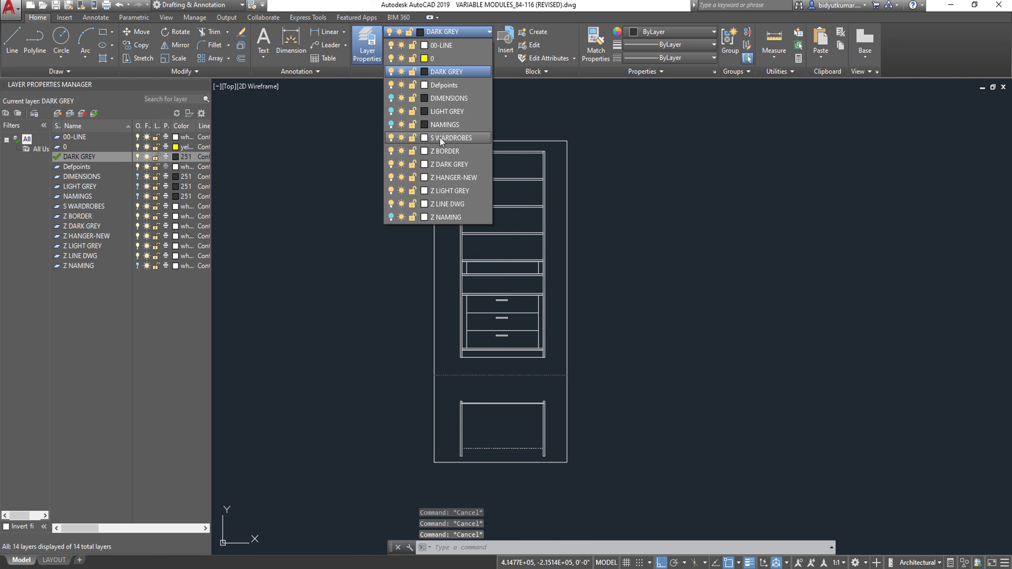
{"action": "left_click", "coordinate": [452, 113]}
{"action": "left_click", "coordinate": [431, 305]}
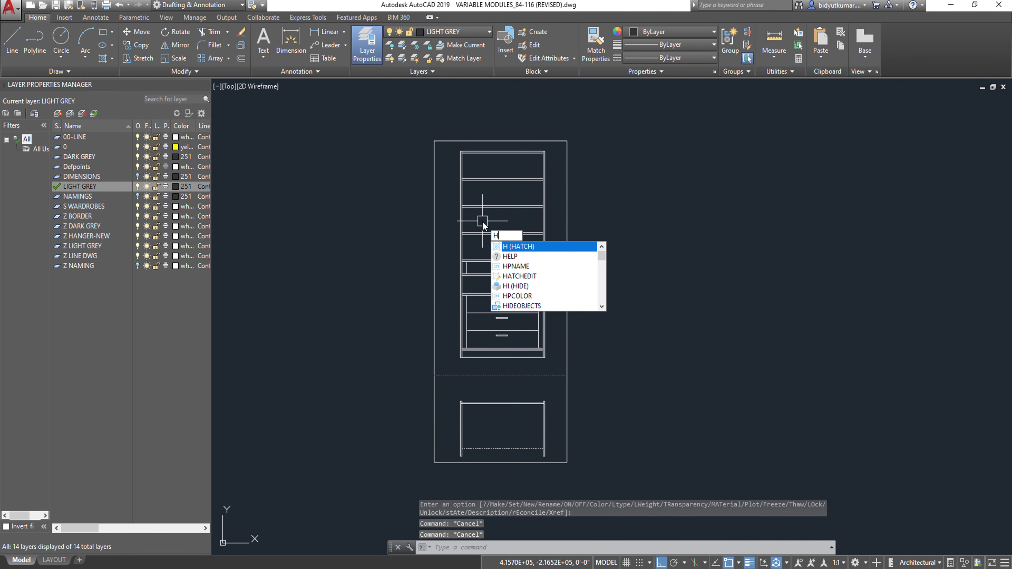
{"action": "key", "text": "Return"}
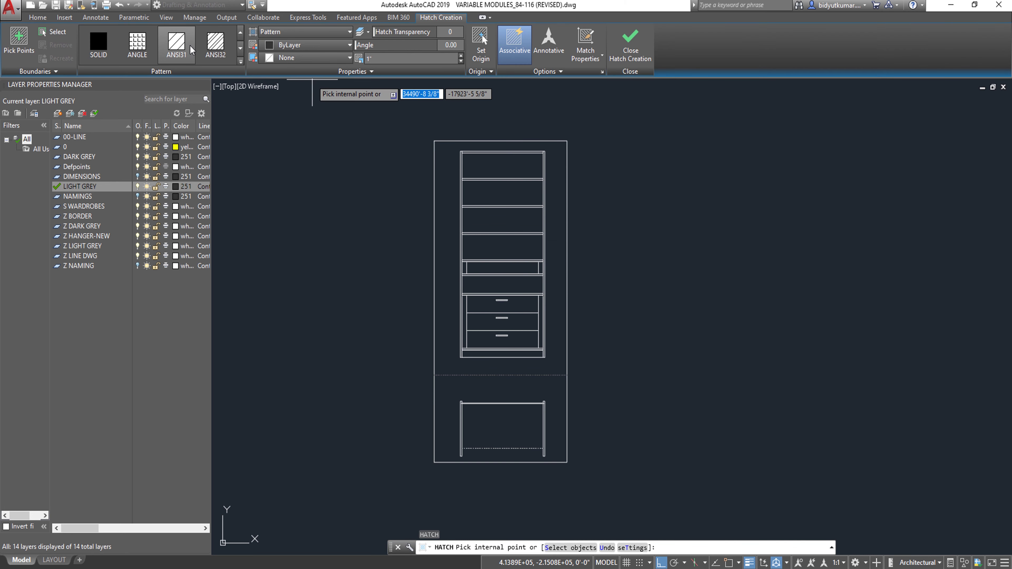
{"action": "left_click", "coordinate": [281, 57]}
{"action": "left_click", "coordinate": [285, 47]}
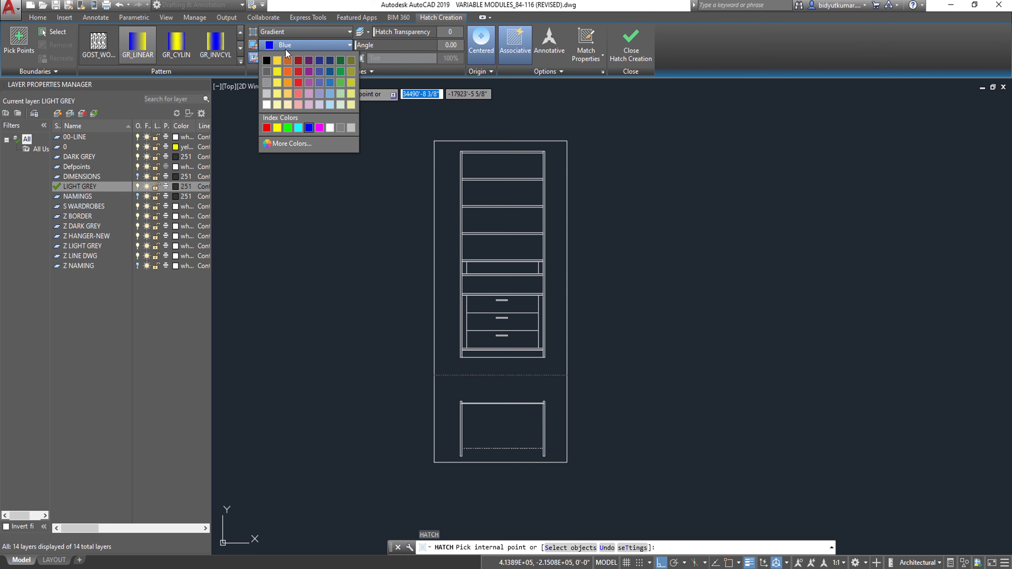
{"action": "left_click", "coordinate": [267, 94]}
{"action": "left_click", "coordinate": [290, 59]}
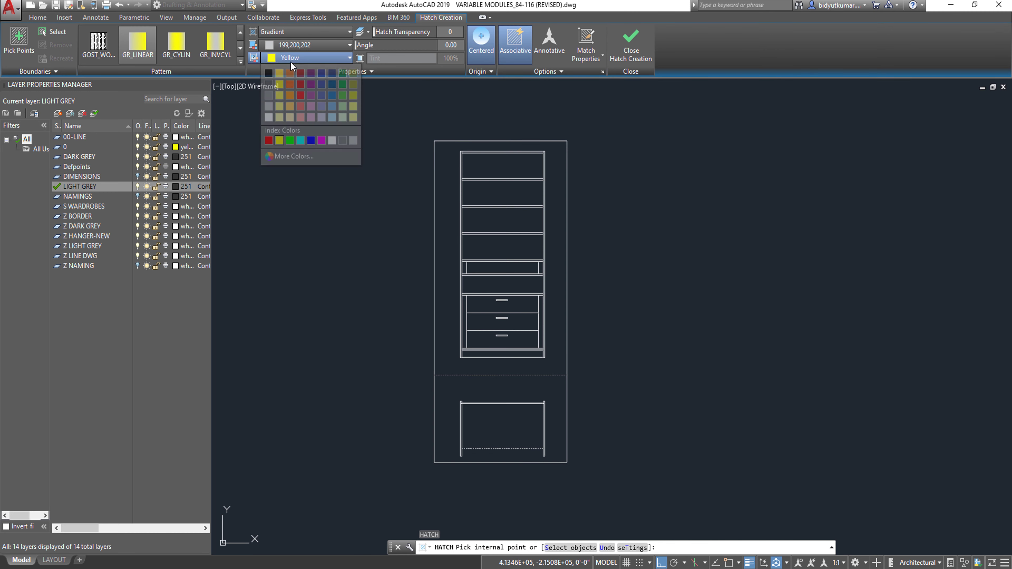
{"action": "left_click", "coordinate": [266, 107]}
{"action": "scroll", "coordinate": [475, 370], "scroll_direction": "up", "scroll_amount": 5}
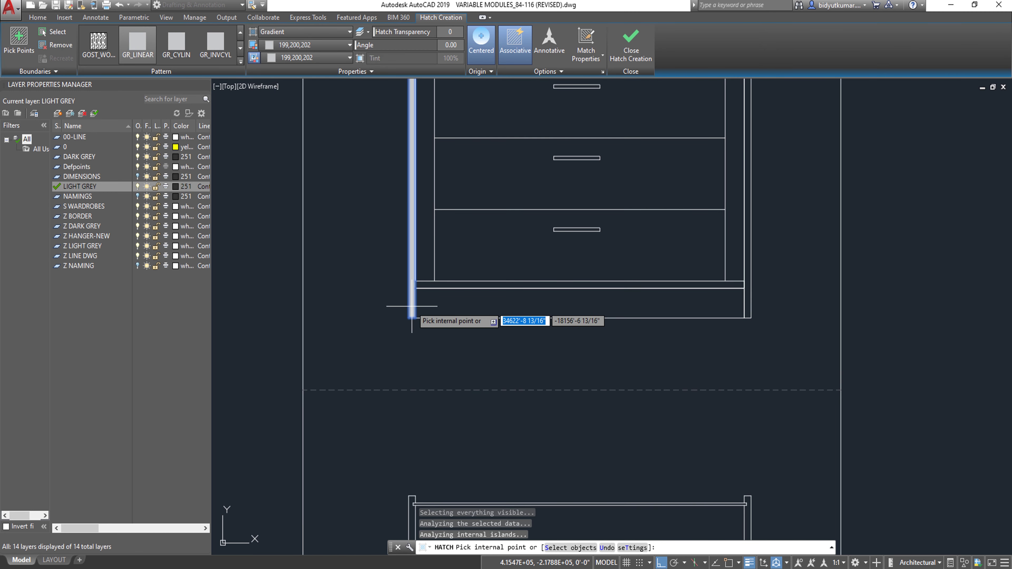
{"action": "scroll", "coordinate": [412, 306], "scroll_direction": "down", "scroll_amount": 7}
{"action": "key", "text": "Return"}
Remove the boundary associativity of the left side panel's gradient hatch.
{"action": "scroll", "coordinate": [413, 301], "scroll_direction": "up", "scroll_amount": 14}
{"action": "left_click", "coordinate": [396, 286]}
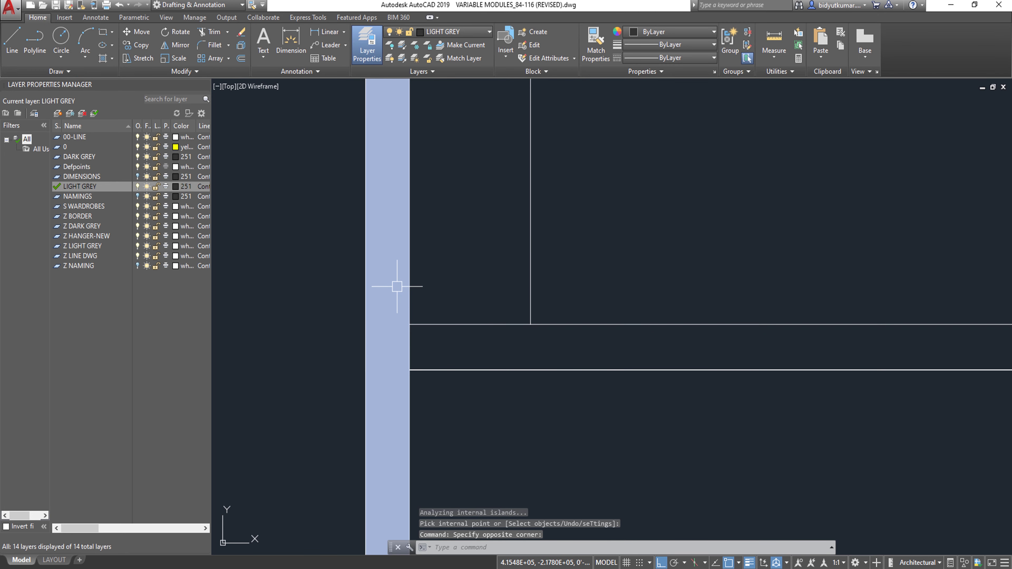
{"action": "scroll", "coordinate": [397, 286], "scroll_direction": "down", "scroll_amount": 12}
{"action": "left_click", "coordinate": [519, 49]}
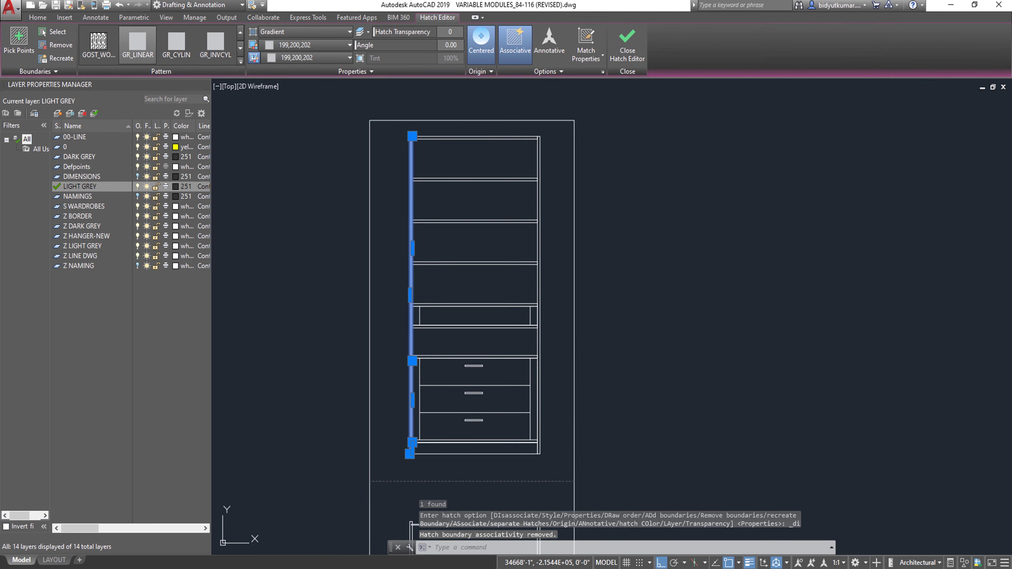
{"action": "scroll", "coordinate": [424, 293], "scroll_direction": "up", "scroll_amount": 10}
{"action": "scroll", "coordinate": [333, 326], "scroll_direction": "down", "scroll_amount": 8}
{"action": "middle_click_drag", "start_coordinate": [356, 303], "coordinate": [368, 287]}
{"action": "scroll", "coordinate": [379, 389], "scroll_direction": "up", "scroll_amount": 8}
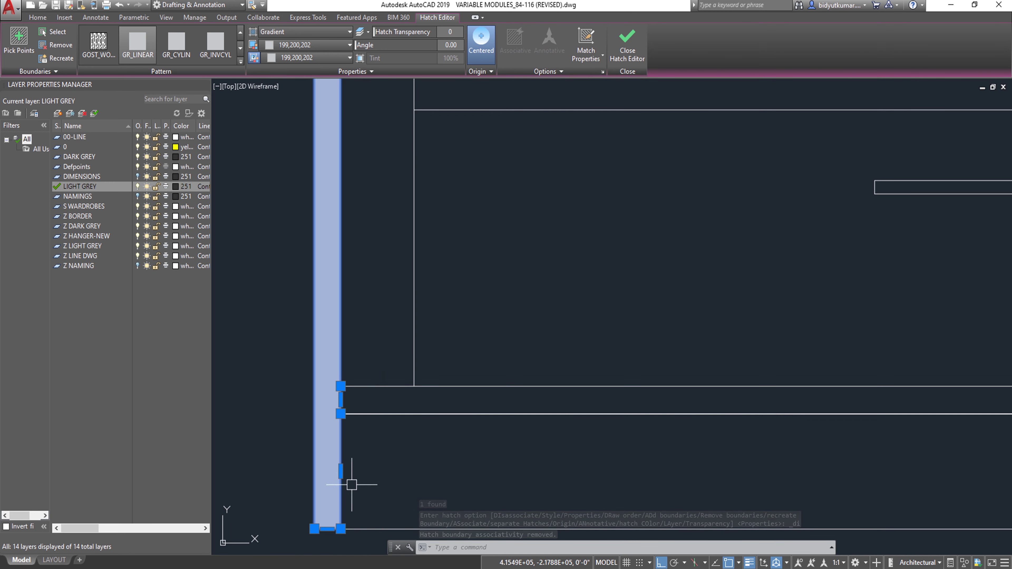
{"action": "scroll", "coordinate": [407, 437], "scroll_direction": "down", "scroll_amount": 5}
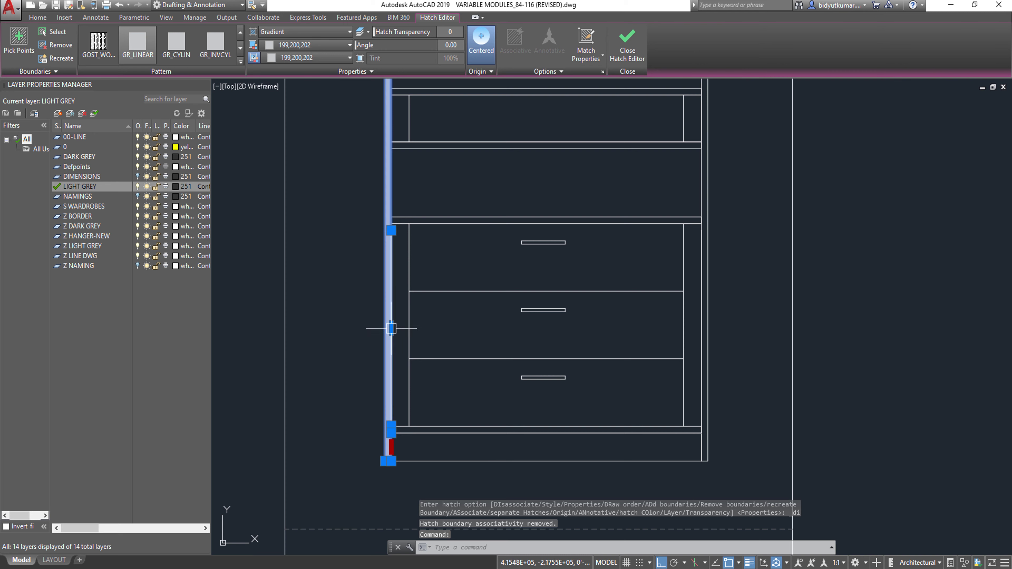
Stretch the gradient hatch's inner edge across the elevation to the right side panel.
{"action": "middle_click_drag", "start_coordinate": [452, 205], "coordinate": [447, 469]}
{"action": "scroll", "coordinate": [506, 263], "scroll_direction": "down", "scroll_amount": 5}
{"action": "scroll", "coordinate": [437, 249], "scroll_direction": "up", "scroll_amount": 5}
{"action": "left_click", "coordinate": [388, 236]}
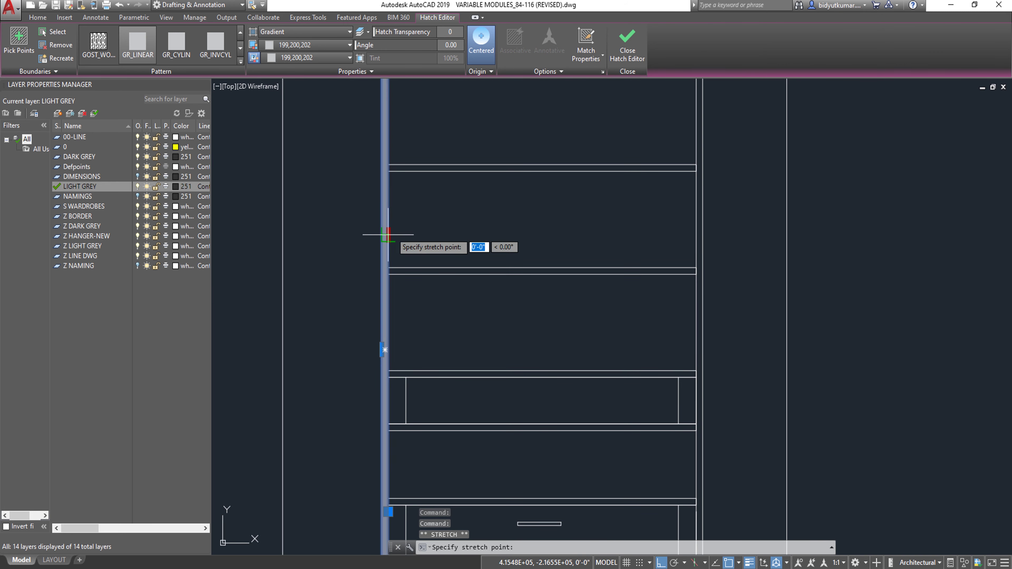
{"action": "scroll", "coordinate": [394, 240], "scroll_direction": "down", "scroll_amount": 5}
{"action": "scroll", "coordinate": [514, 237], "scroll_direction": "up", "scroll_amount": 5}
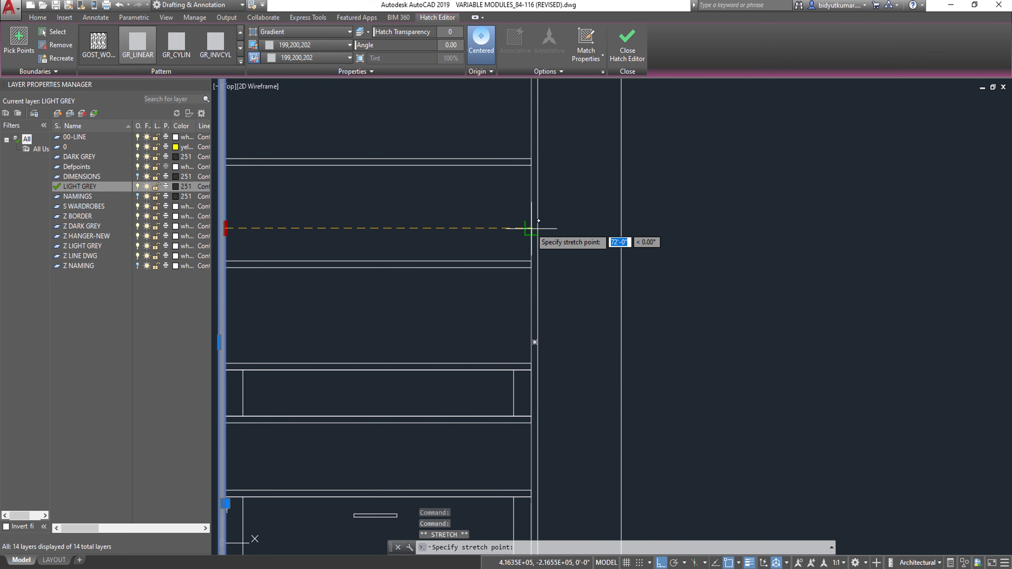
{"action": "left_click", "coordinate": [531, 228]}
{"action": "scroll", "coordinate": [587, 242], "scroll_direction": "down", "scroll_amount": 5}
{"action": "scroll", "coordinate": [527, 198], "scroll_direction": "up", "scroll_amount": 5}
Stretch the hatch's remaining edges out to the right side panel's outer edge so it covers the whole elevation.
{"action": "left_click", "coordinate": [527, 198]}
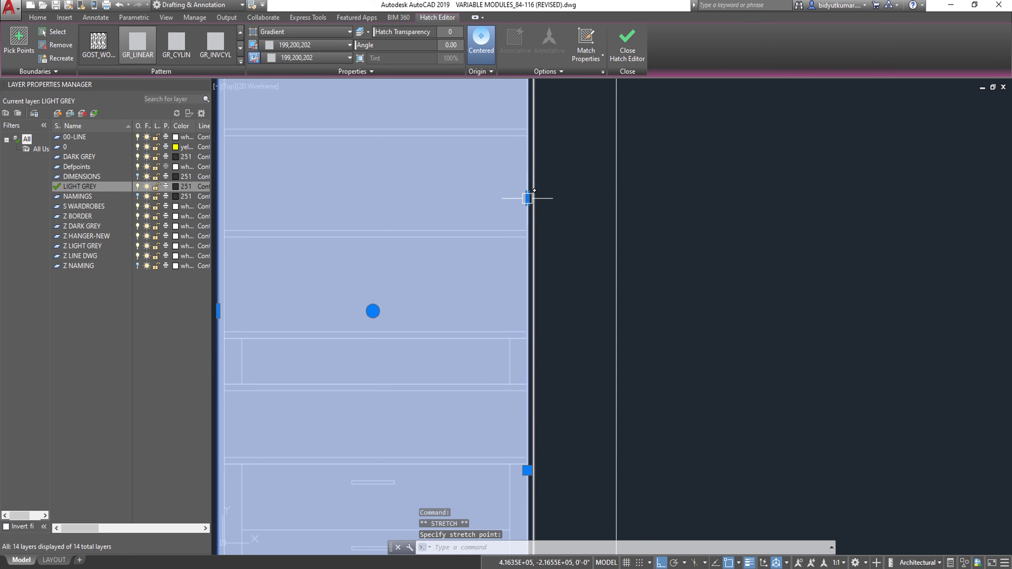
{"action": "scroll", "coordinate": [526, 256], "scroll_direction": "down", "scroll_amount": 5}
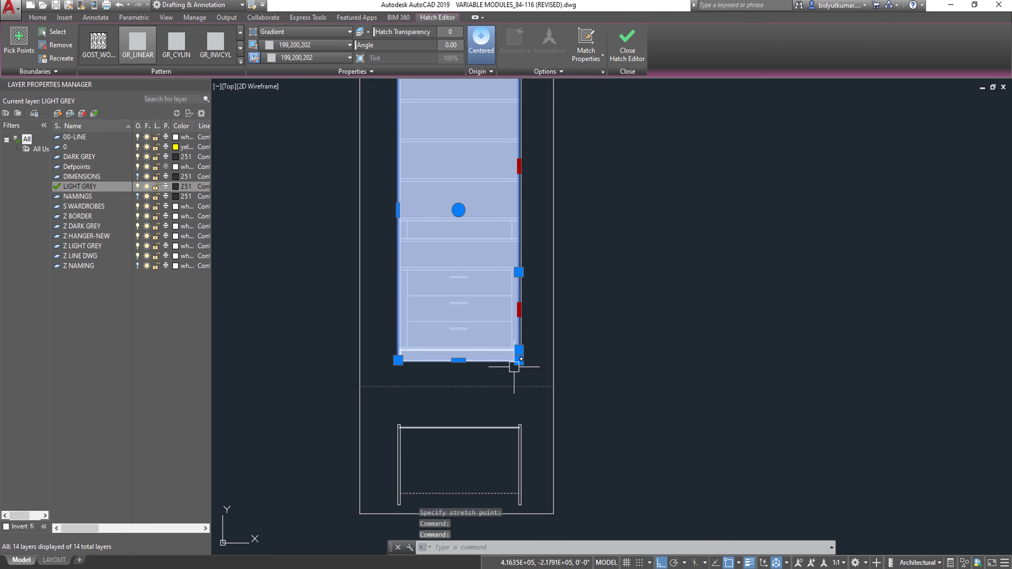
{"action": "scroll", "coordinate": [516, 355], "scroll_direction": "up", "scroll_amount": 5}
{"action": "left_click", "coordinate": [531, 251]}
{"action": "key", "text": "Escape"}
{"action": "scroll", "coordinate": [558, 282], "scroll_direction": "down", "scroll_amount": 5}
{"action": "key", "text": "Escape"}
{"action": "scroll", "coordinate": [562, 314], "scroll_direction": "down", "scroll_amount": 4}
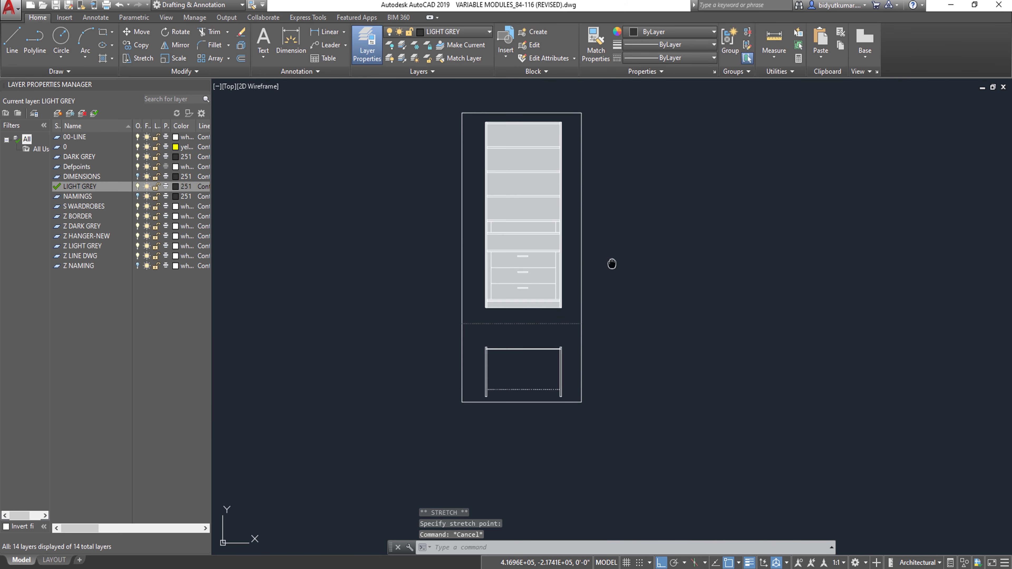
Send the light grey hatch behind the elevation's linework and save the drawing.
{"action": "scroll", "coordinate": [548, 253], "scroll_direction": "up", "scroll_amount": 2}
{"action": "left_click", "coordinate": [535, 245]}
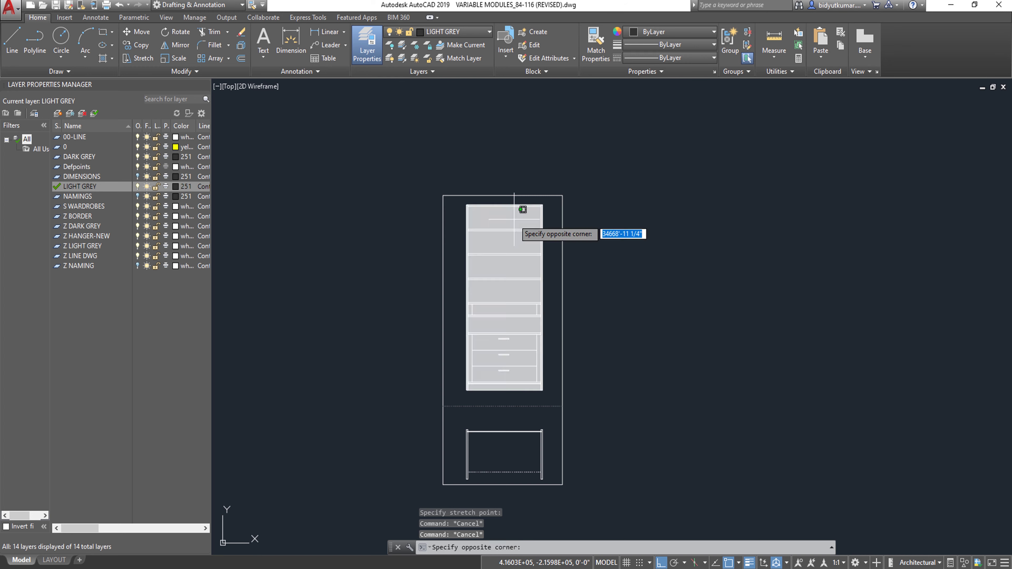
{"action": "left_click", "coordinate": [518, 220]}
{"action": "right_click", "coordinate": [518, 219]}
{"action": "mouse_move", "coordinate": [585, 415]}
{"action": "left_click", "coordinate": [671, 424]}
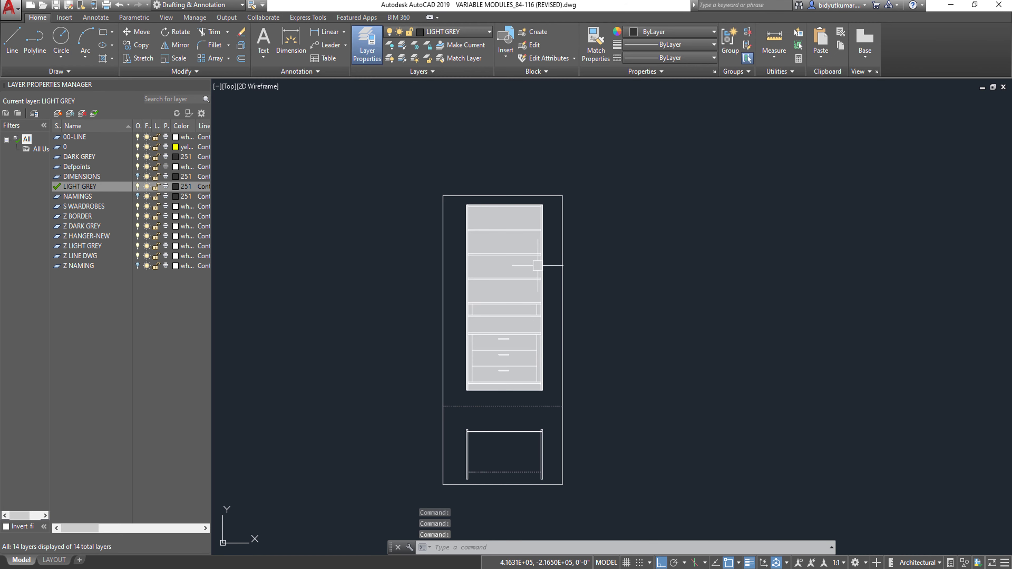
{"action": "scroll", "coordinate": [521, 295], "scroll_direction": "up", "scroll_amount": 2}
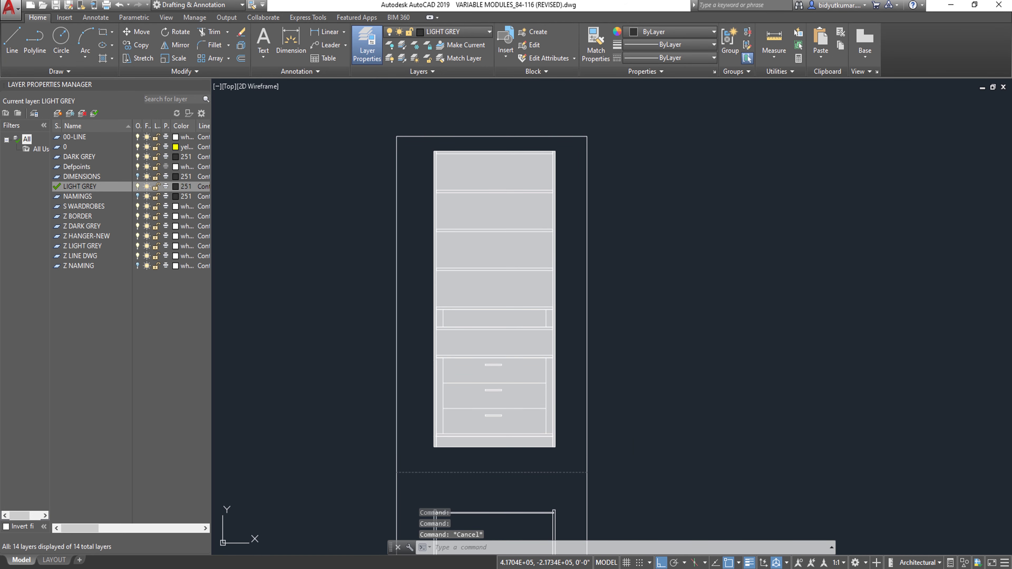
{"action": "middle_click_drag", "start_coordinate": [593, 509], "coordinate": [571, 456]}
On the DARK GREY layer, solid-hatch the four upper compartments, the opening below the tray and the plinth.
{"action": "type", "text": "H"}
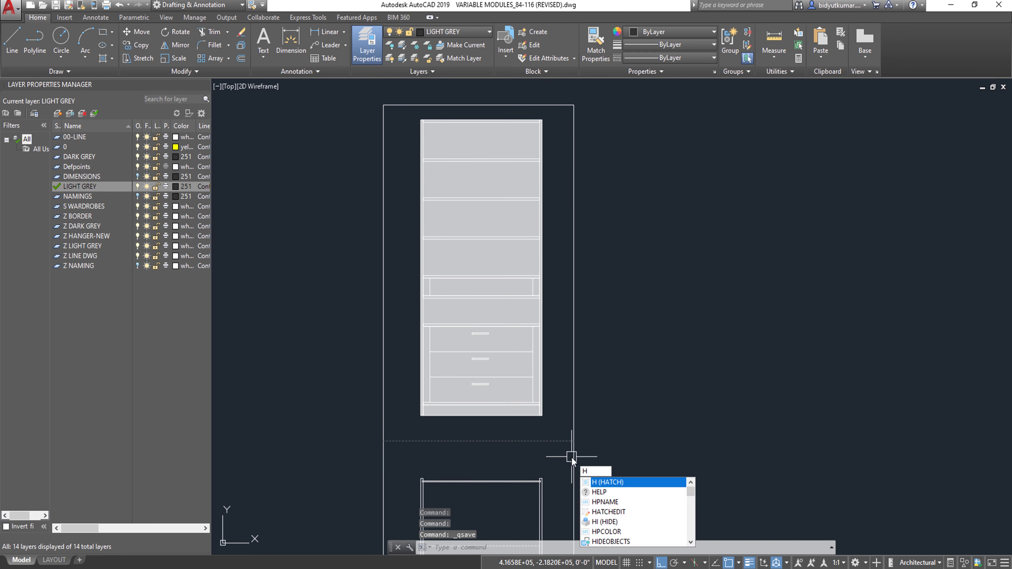
{"action": "key", "text": "Escape"}
{"action": "left_click", "coordinate": [450, 33]}
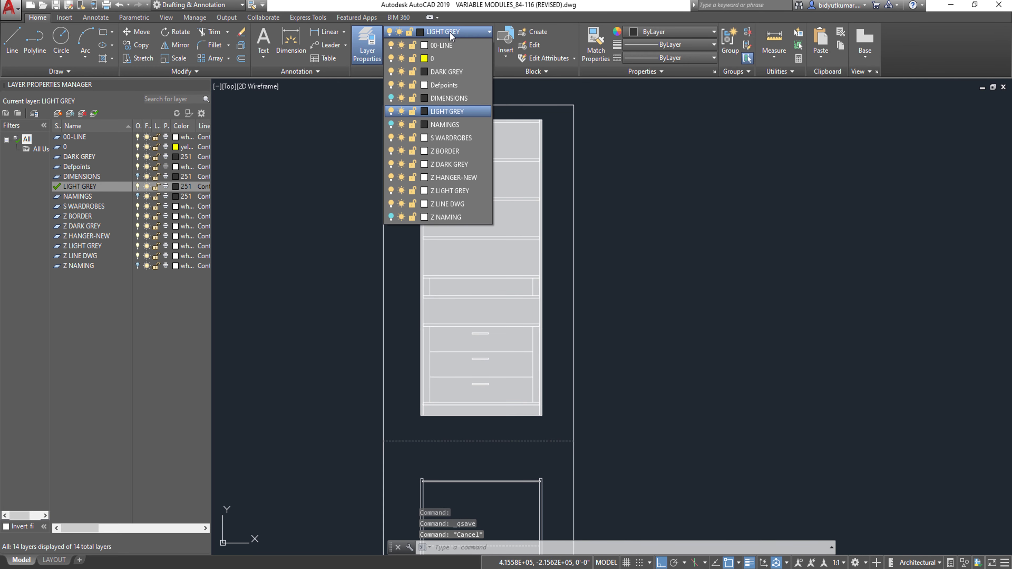
{"action": "left_click", "coordinate": [448, 73]}
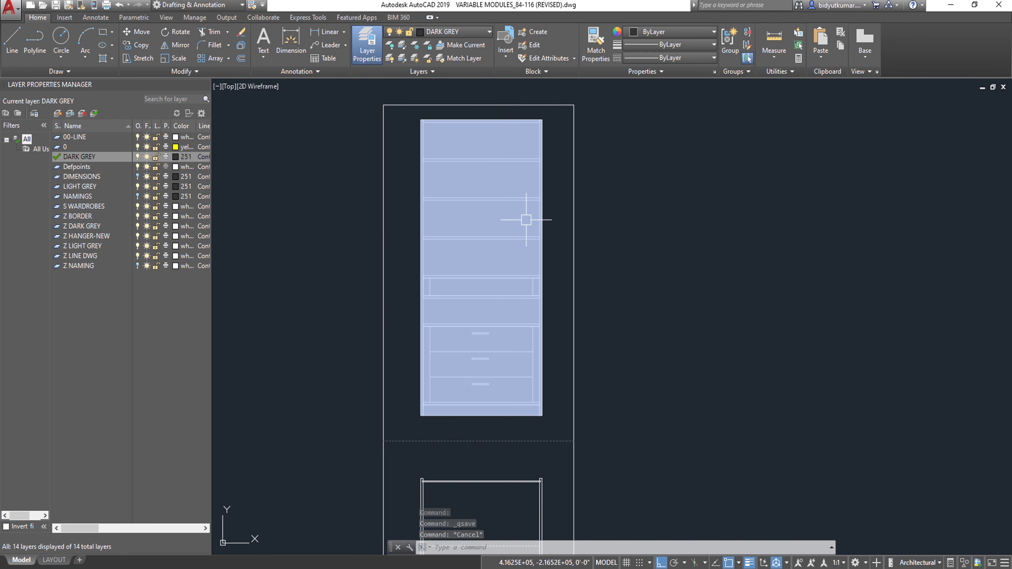
{"action": "type", "text": "h"}
{"action": "key", "text": "Return"}
{"action": "left_click", "coordinate": [458, 146]}
{"action": "left_click", "coordinate": [463, 178]}
{"action": "left_click", "coordinate": [471, 217]}
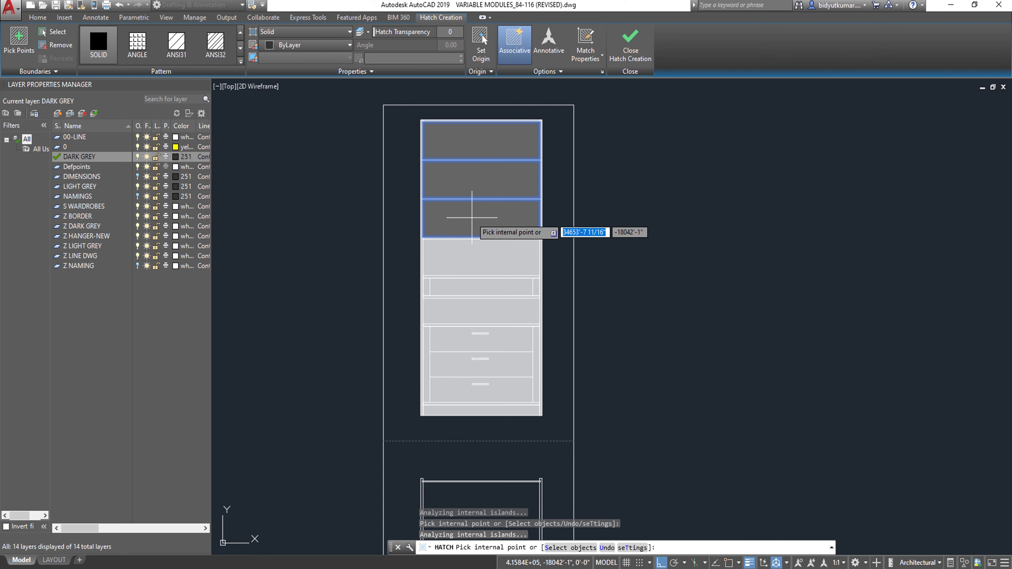
{"action": "left_click", "coordinate": [477, 255]}
{"action": "left_click", "coordinate": [478, 309]}
{"action": "left_click", "coordinate": [486, 408]}
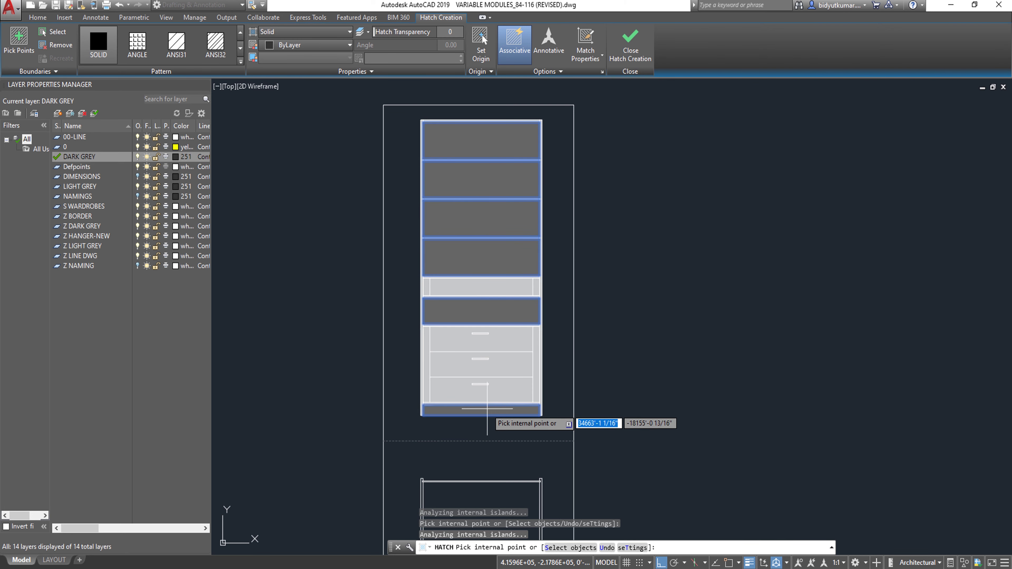
{"action": "key", "text": "Return"}
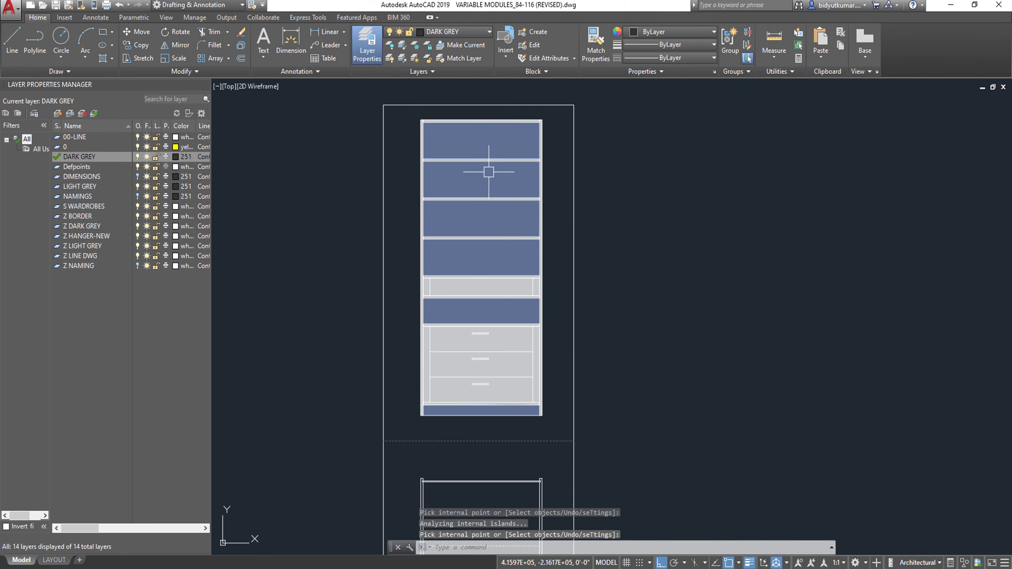
Change the dark grey compartment and plinth hatch to a linear gradient with both colours set to 99,100,102.
{"action": "left_click", "coordinate": [489, 171]}
{"action": "left_click", "coordinate": [279, 39]}
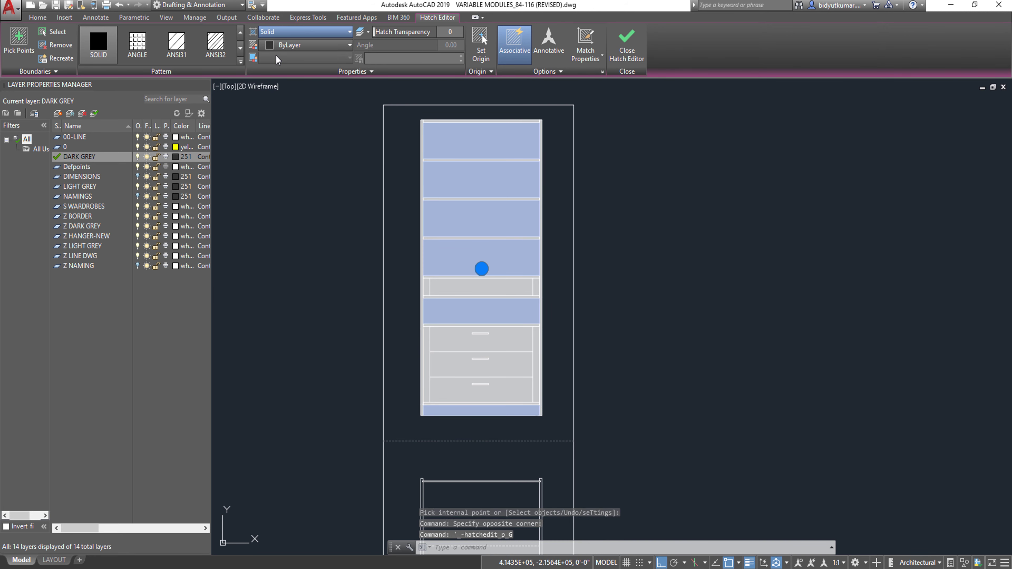
{"action": "left_click", "coordinate": [282, 44]}
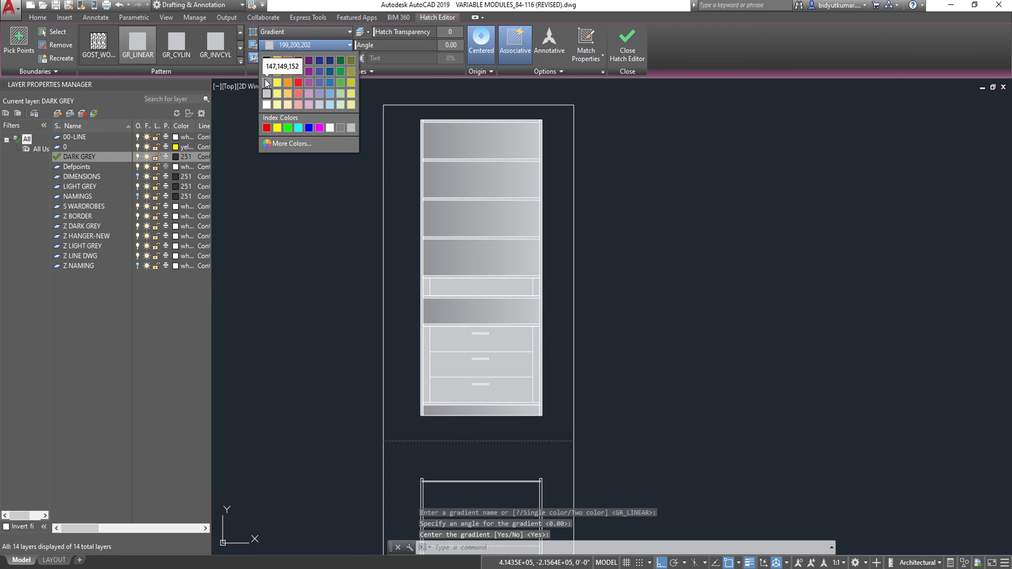
{"action": "left_click", "coordinate": [264, 78]}
{"action": "left_click", "coordinate": [282, 59]}
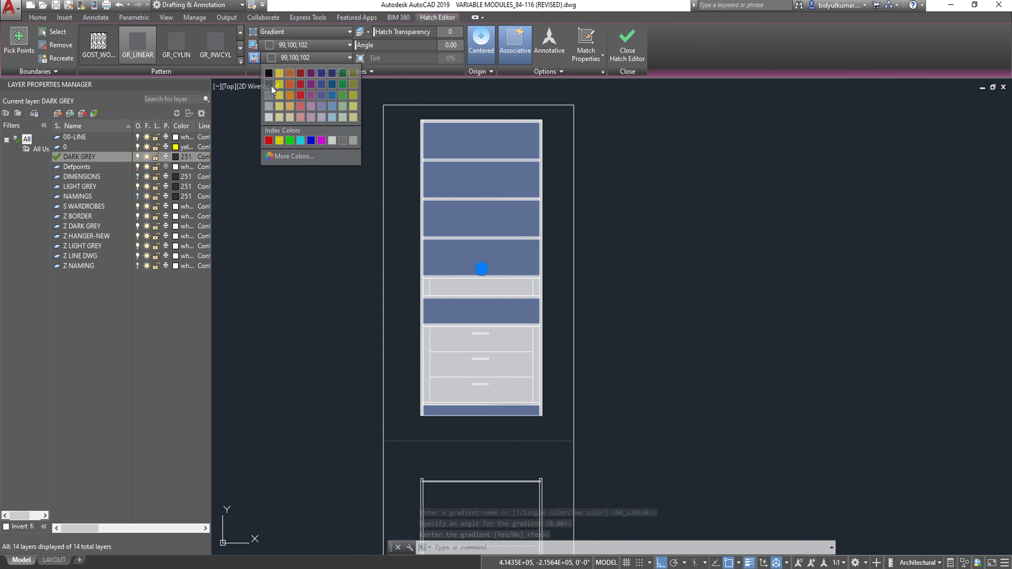
{"action": "left_click", "coordinate": [272, 86]}
{"action": "key", "text": "Escape"}
{"action": "key", "text": "Escape"}
{"action": "key", "text": "Escape"}
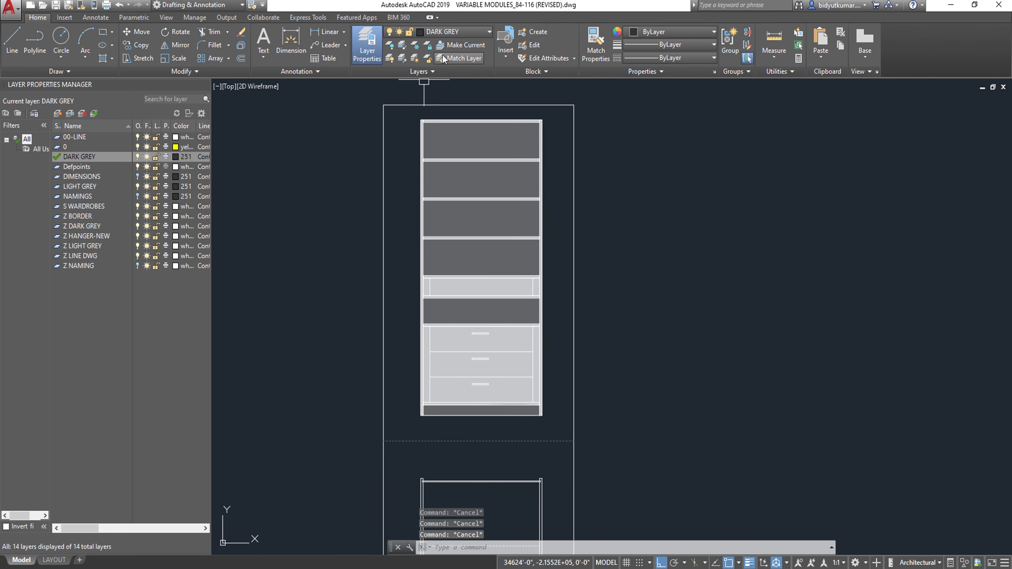
Turn on the DIMENSIONS and NAMINGS layers, and send the dark grey hatch to the back of the draw order.
{"action": "left_click", "coordinate": [449, 31]}
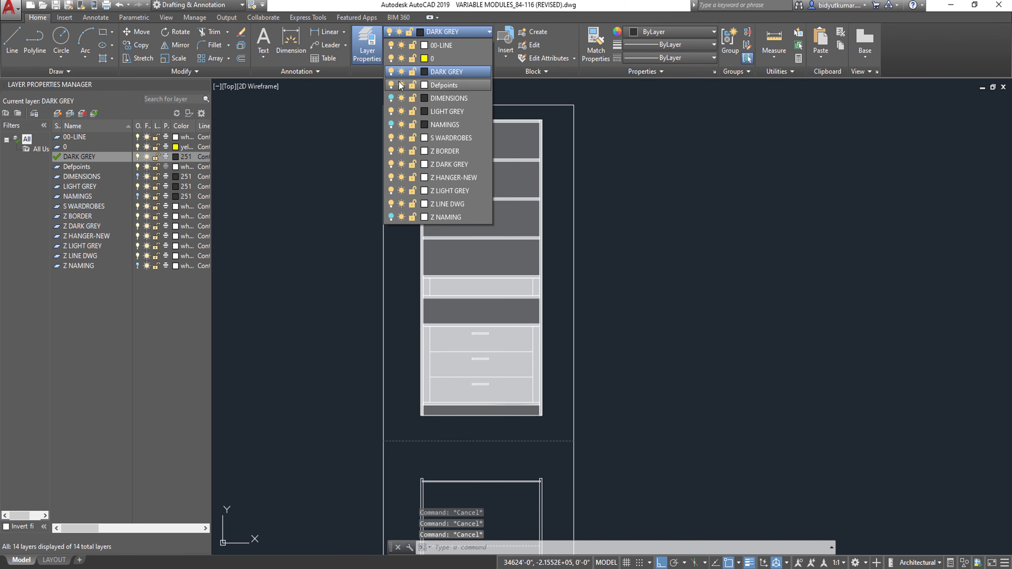
{"action": "left_click", "coordinate": [391, 98]}
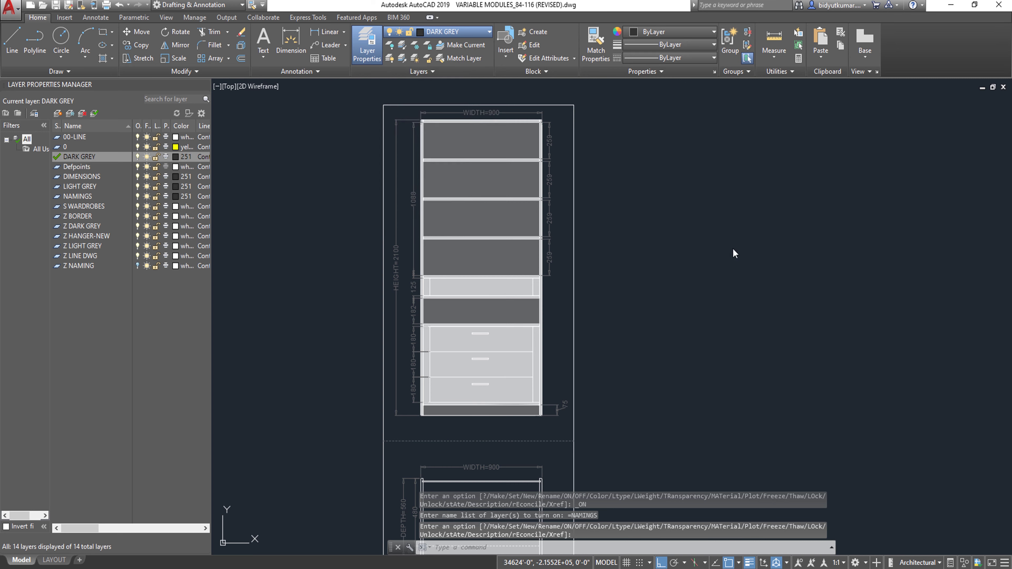
{"action": "left_click", "coordinate": [511, 268]}
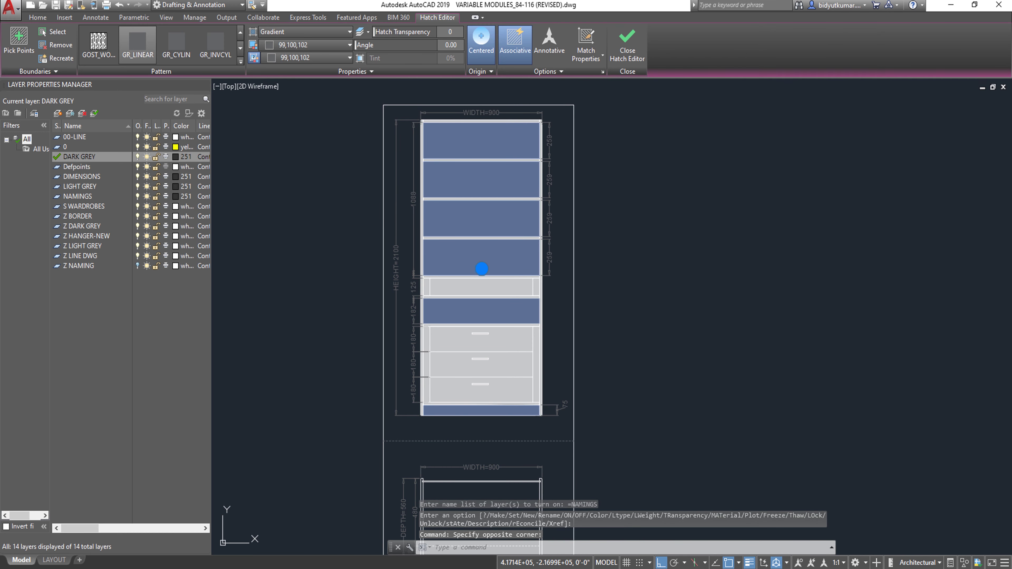
{"action": "right_click", "coordinate": [645, 238]}
{"action": "mouse_move", "coordinate": [721, 432]}
{"action": "left_click", "coordinate": [796, 442]}
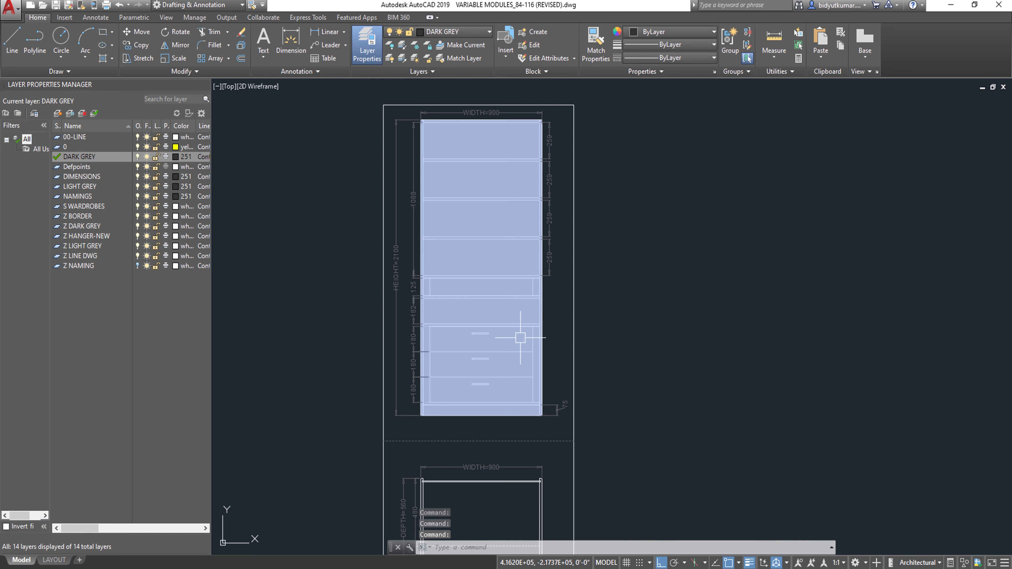
Send the light grey hatch to the back, behind the dark grey hatch.
{"action": "scroll", "coordinate": [603, 289], "scroll_direction": "up", "scroll_amount": 5}
{"action": "left_click", "coordinate": [533, 279]}
{"action": "right_click", "coordinate": [533, 279]}
{"action": "mouse_move", "coordinate": [621, 432]}
{"action": "left_click", "coordinate": [677, 445]}
{"action": "scroll", "coordinate": [657, 403], "scroll_direction": "down", "scroll_amount": 4}
{"action": "middle_click_drag", "start_coordinate": [657, 402], "coordinate": [630, 317]}
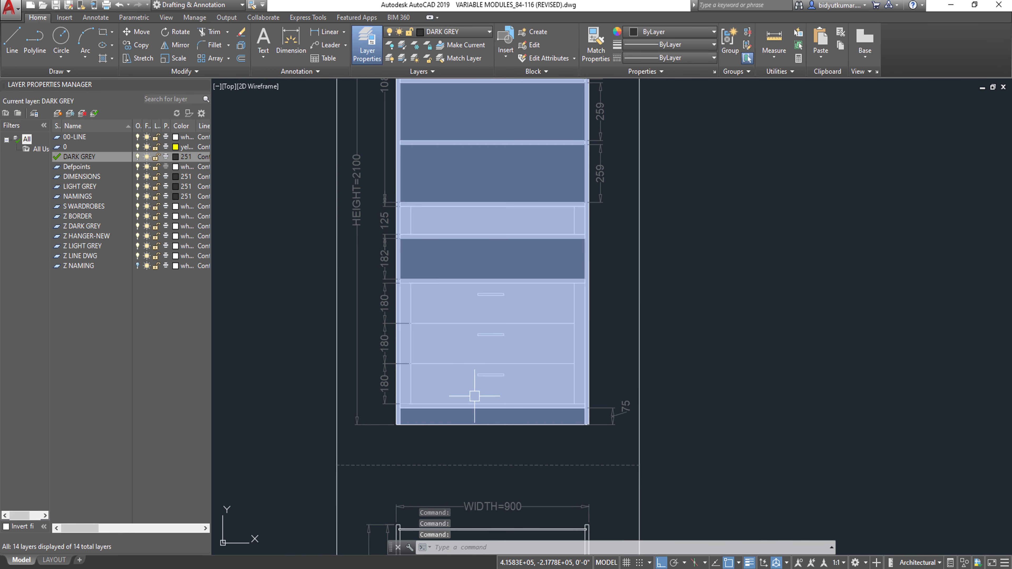
Turn the LIGHT GREY and DARK GREY layers off and on again to check which hatches they hold.
{"action": "left_click", "coordinate": [455, 31]}
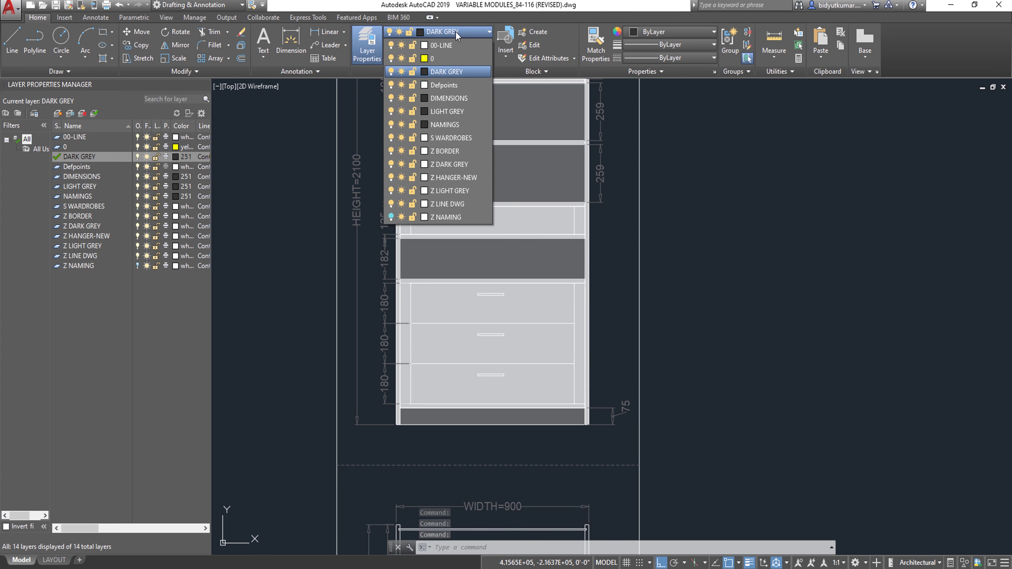
{"action": "left_click", "coordinate": [391, 111]}
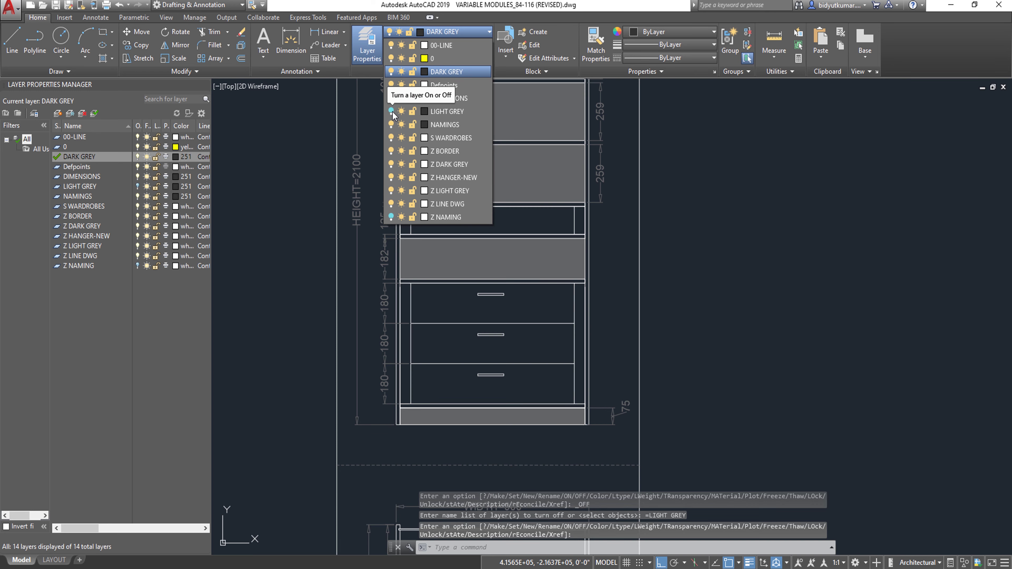
{"action": "left_click", "coordinate": [393, 76]}
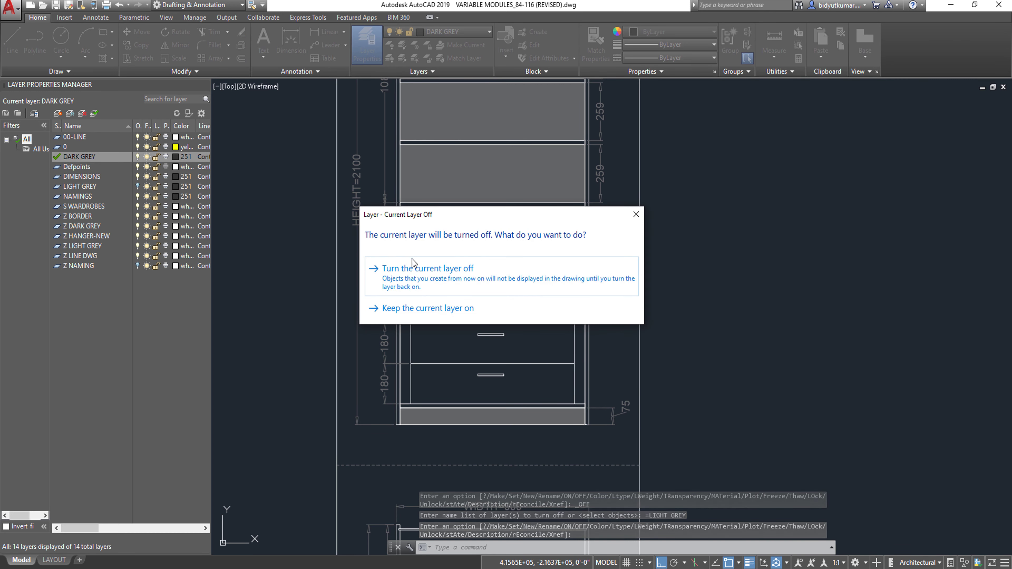
{"action": "left_click", "coordinate": [403, 264]}
{"action": "scroll", "coordinate": [555, 292], "scroll_direction": "down", "scroll_amount": 3}
{"action": "key", "text": "Escape"}
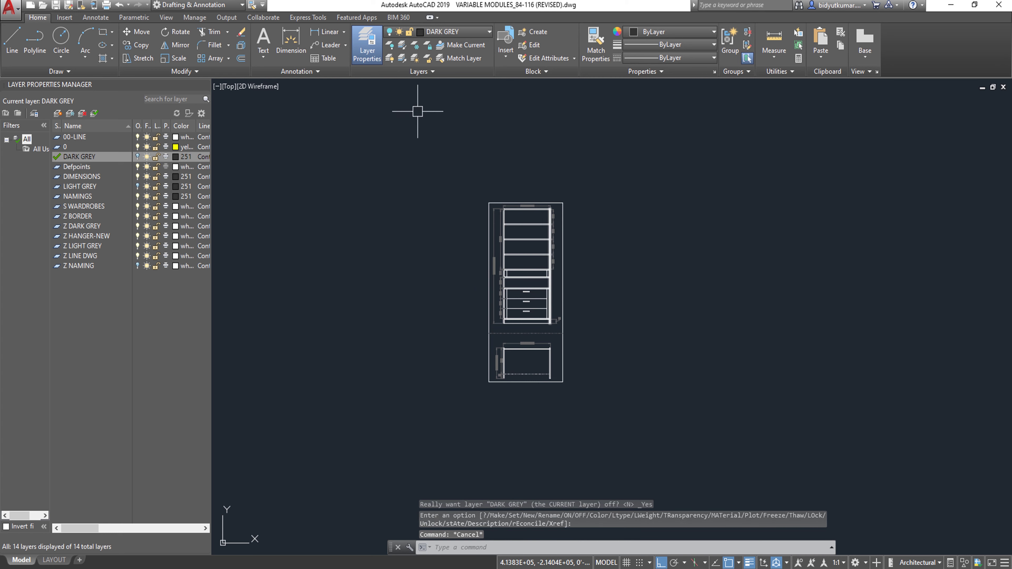
{"action": "left_click", "coordinate": [453, 33]}
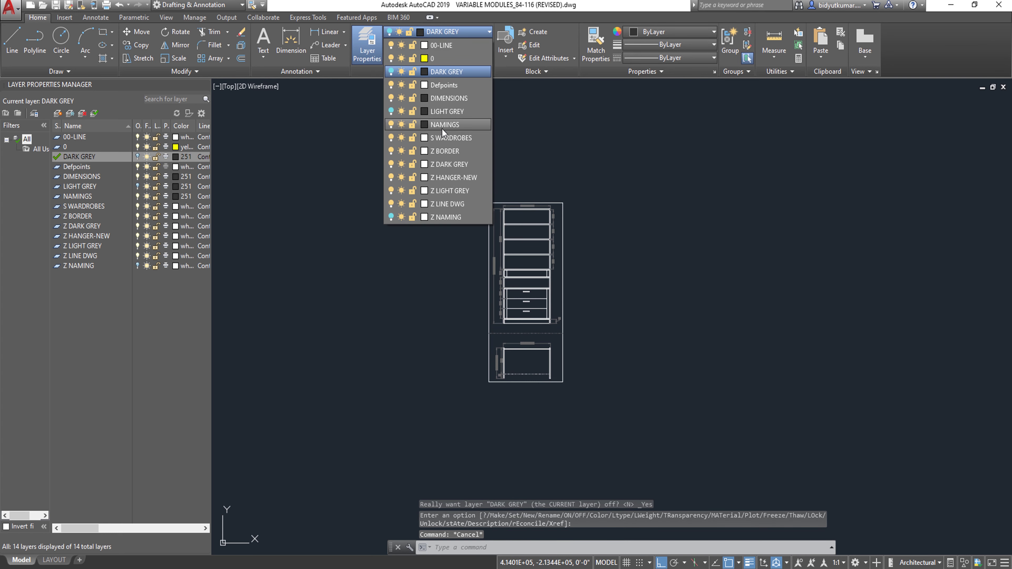
{"action": "left_click", "coordinate": [391, 112]}
{"action": "left_click", "coordinate": [391, 72]}
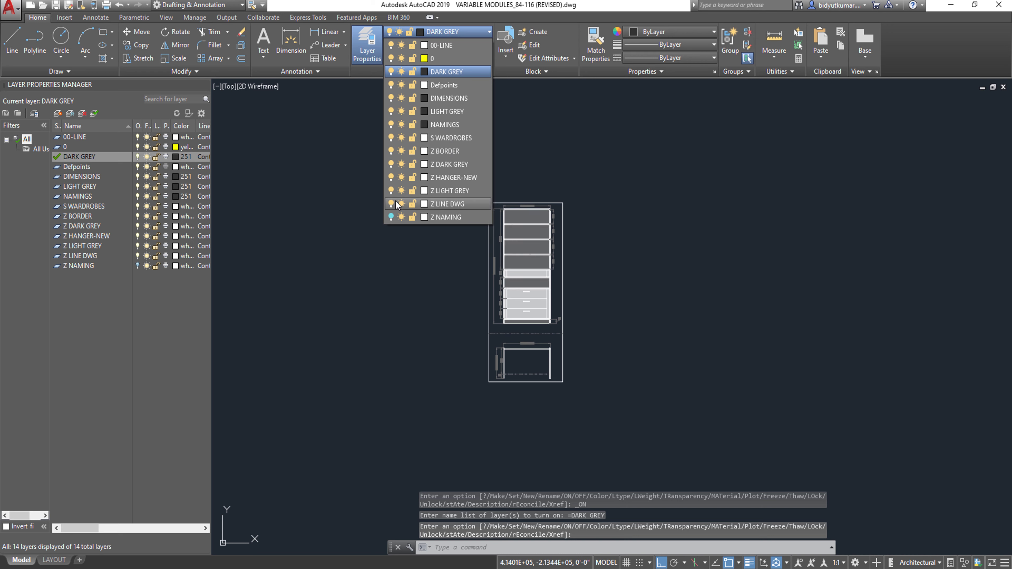
Turn on the Z NAMING layer and move its drawer, jewellery tray, shelf and view title labels to the NAMINGS layer.
{"action": "left_click", "coordinate": [391, 217]}
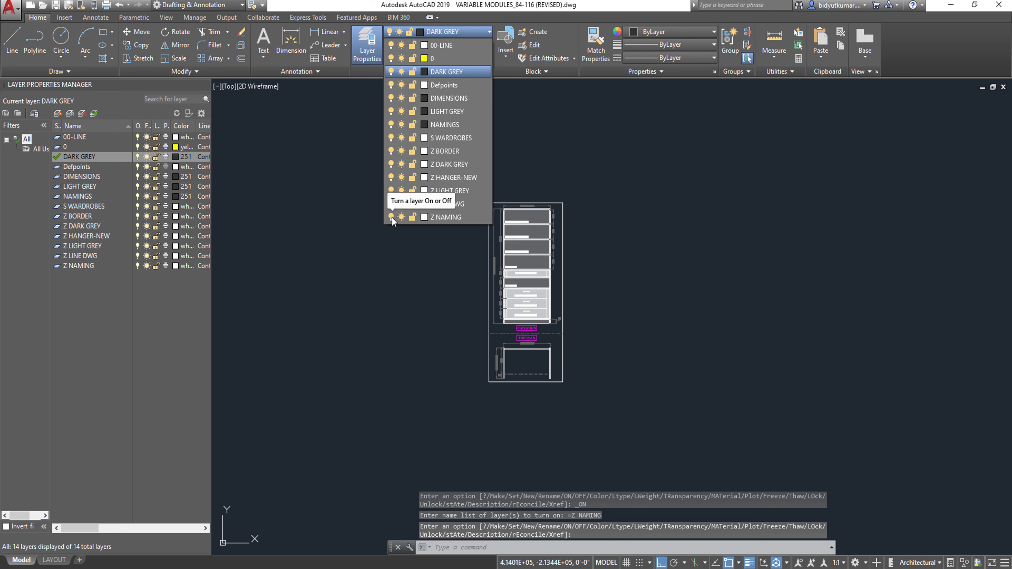
{"action": "scroll", "coordinate": [538, 296], "scroll_direction": "up", "scroll_amount": 6}
{"action": "left_click", "coordinate": [492, 294]}
{"action": "left_click", "coordinate": [494, 334]}
{"action": "left_click", "coordinate": [491, 375]}
{"action": "middle_click_drag", "start_coordinate": [518, 367], "coordinate": [495, 276]}
{"action": "scroll", "coordinate": [432, 321], "scroll_direction": "up", "scroll_amount": 5}
{"action": "left_click", "coordinate": [409, 315]}
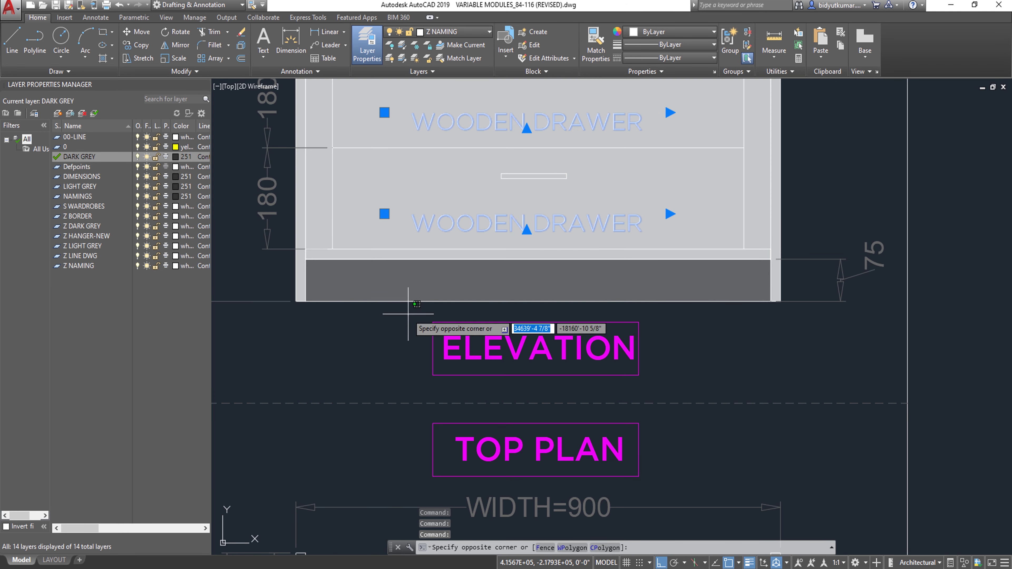
{"action": "scroll", "coordinate": [408, 314], "scroll_direction": "down", "scroll_amount": 5}
{"action": "left_click", "coordinate": [530, 381]}
{"action": "scroll", "coordinate": [530, 380], "scroll_direction": "down", "scroll_amount": 2}
{"action": "middle_click_drag", "start_coordinate": [531, 235], "coordinate": [536, 375]}
{"action": "scroll", "coordinate": [420, 215], "scroll_direction": "up", "scroll_amount": 4}
{"action": "left_click", "coordinate": [418, 214]}
{"action": "scroll", "coordinate": [418, 214], "scroll_direction": "down", "scroll_amount": 3}
{"action": "left_click", "coordinate": [530, 352]}
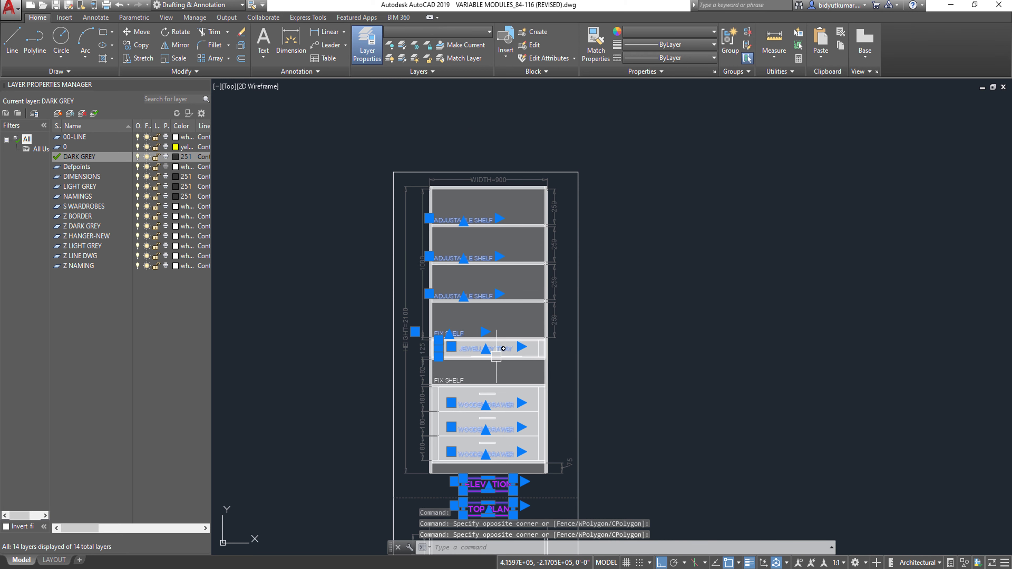
{"action": "scroll", "coordinate": [426, 383], "scroll_direction": "up", "scroll_amount": 3}
{"action": "middle_click_drag", "start_coordinate": [565, 415], "coordinate": [546, 315]}
{"action": "left_click", "coordinate": [460, 32]}
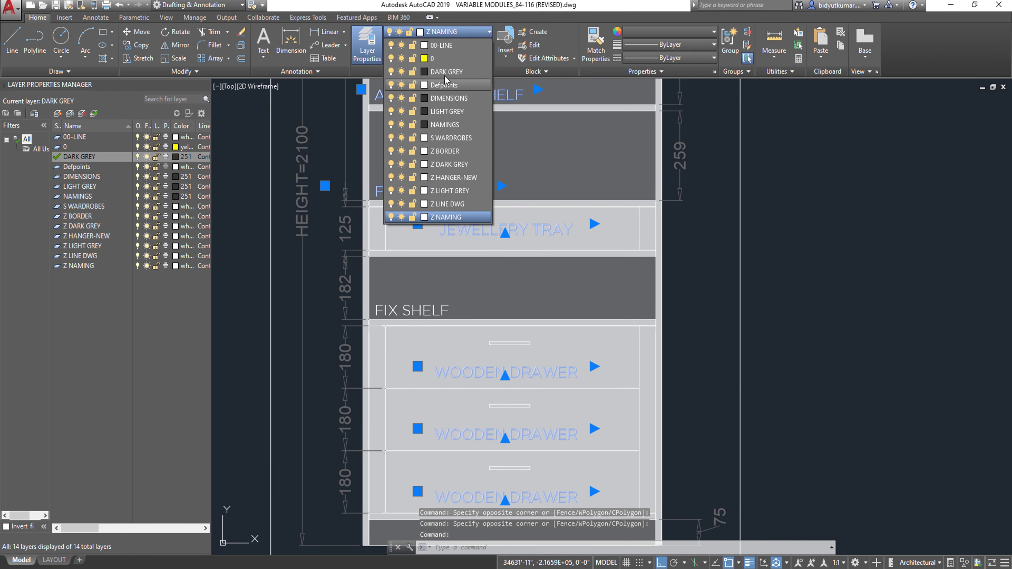
{"action": "left_click", "coordinate": [449, 125]}
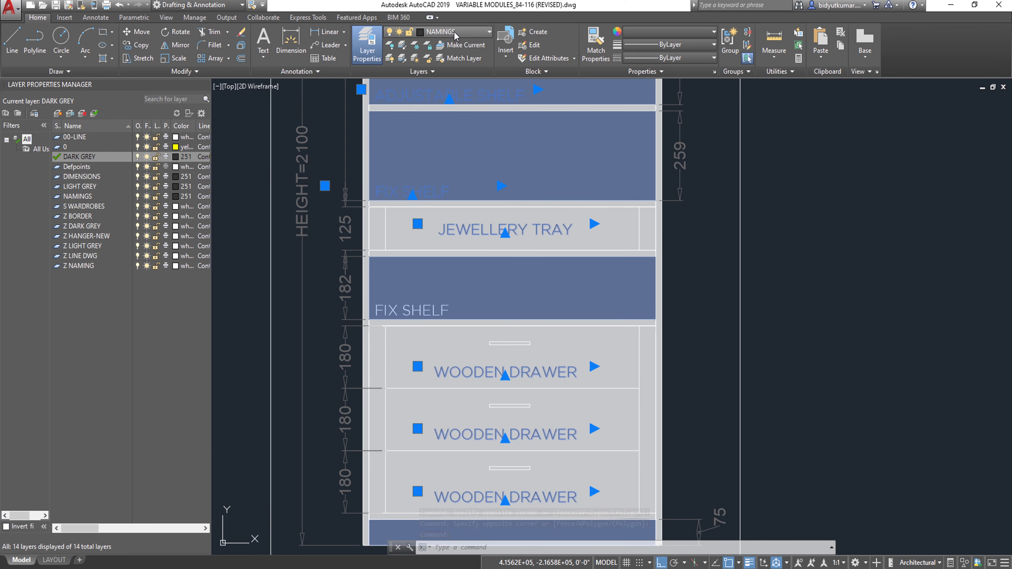
Turn off the NAMINGS layer and move the leftover FIX SHELF label below the jewellery tray onto it.
{"action": "left_click", "coordinate": [453, 31]}
{"action": "left_click", "coordinate": [390, 122]}
{"action": "scroll", "coordinate": [705, 208], "scroll_direction": "down", "scroll_amount": 4}
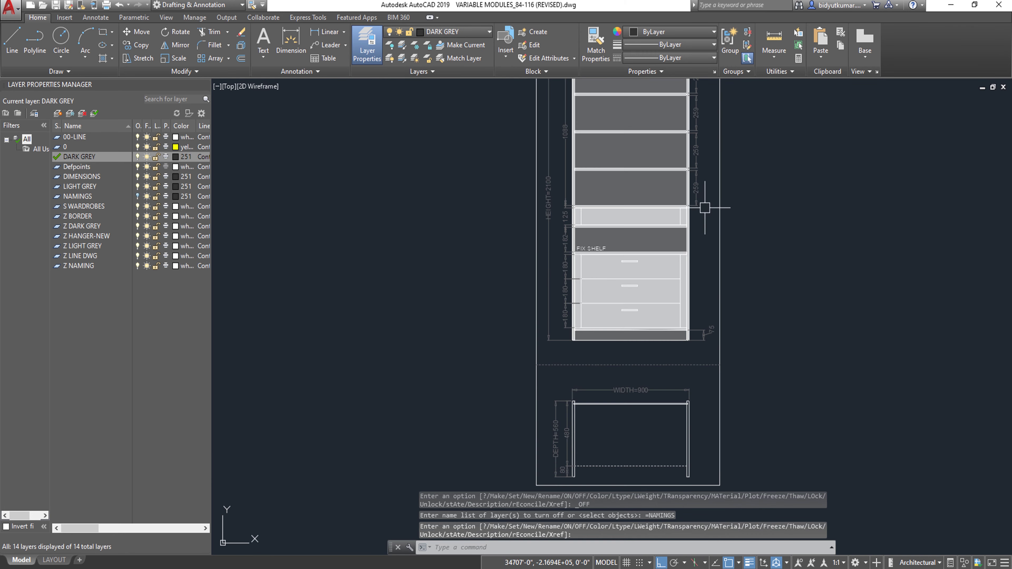
{"action": "key", "text": "Return"}
{"action": "left_click", "coordinate": [598, 244]}
{"action": "scroll", "coordinate": [605, 235], "scroll_direction": "down", "scroll_amount": 2}
{"action": "middle_click_drag", "start_coordinate": [614, 235], "coordinate": [631, 229]}
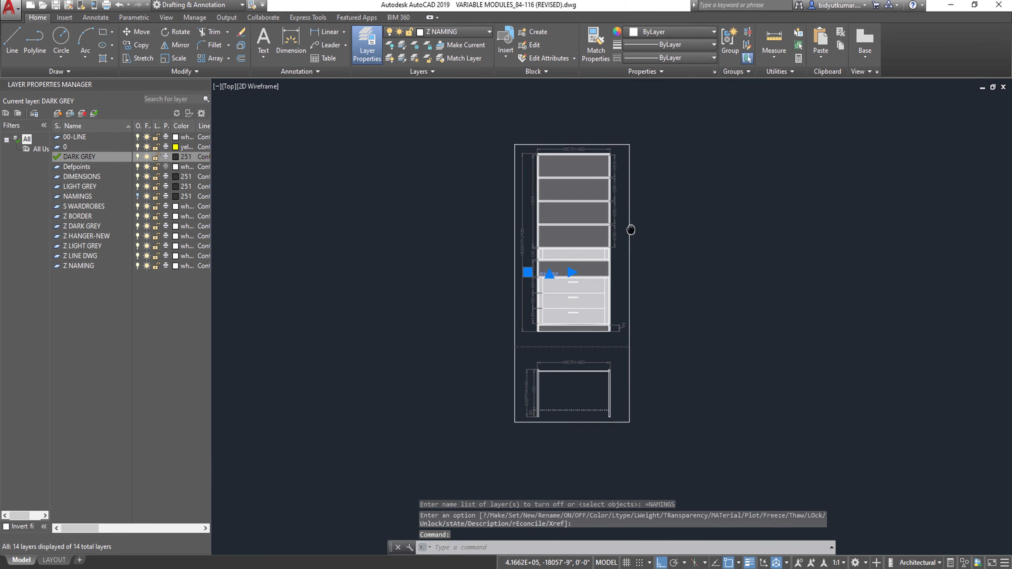
{"action": "left_click", "coordinate": [477, 31]}
{"action": "left_click", "coordinate": [452, 125]}
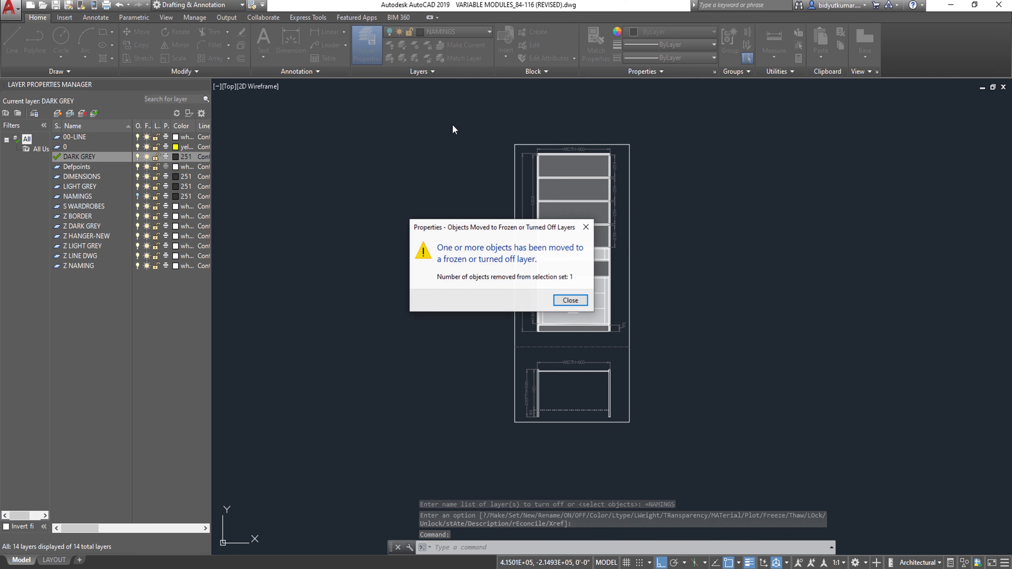
{"action": "left_click", "coordinate": [570, 302]}
Turn the NAMINGS layer back on and set the colour of the FIX SHELF label above the jewellery tray to white.
{"action": "key", "text": "Escape"}
{"action": "key", "text": "Escape"}
{"action": "left_click", "coordinate": [441, 33]}
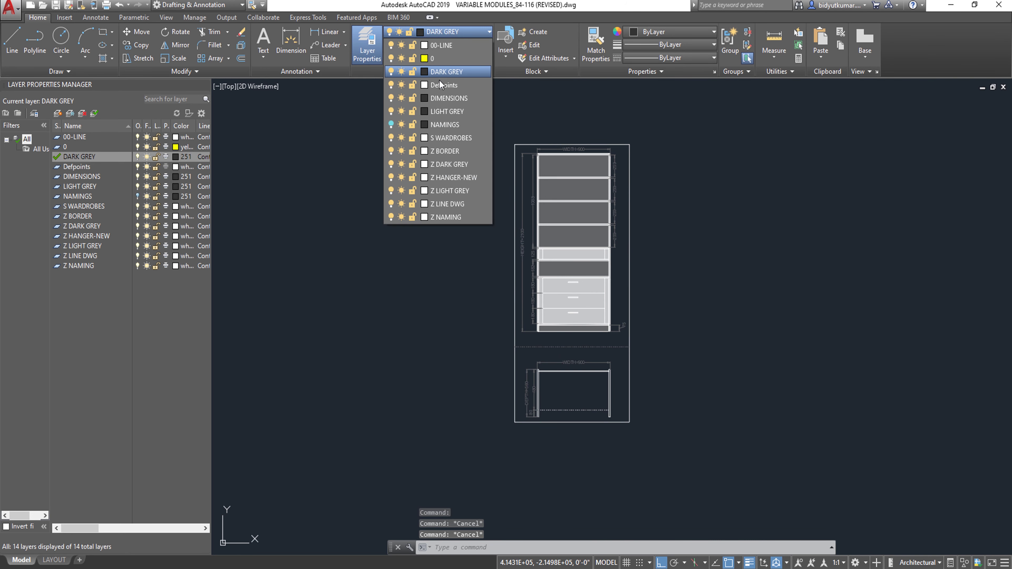
{"action": "left_click", "coordinate": [396, 126]}
{"action": "scroll", "coordinate": [570, 227], "scroll_direction": "up", "scroll_amount": 4}
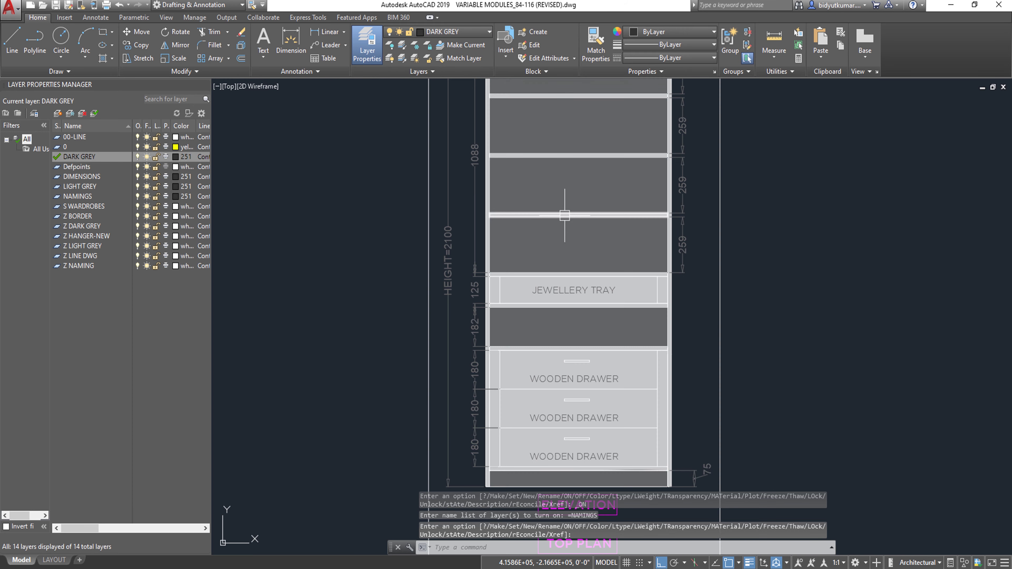
{"action": "left_click", "coordinate": [503, 267]}
{"action": "scroll", "coordinate": [518, 255], "scroll_direction": "down", "scroll_amount": 2}
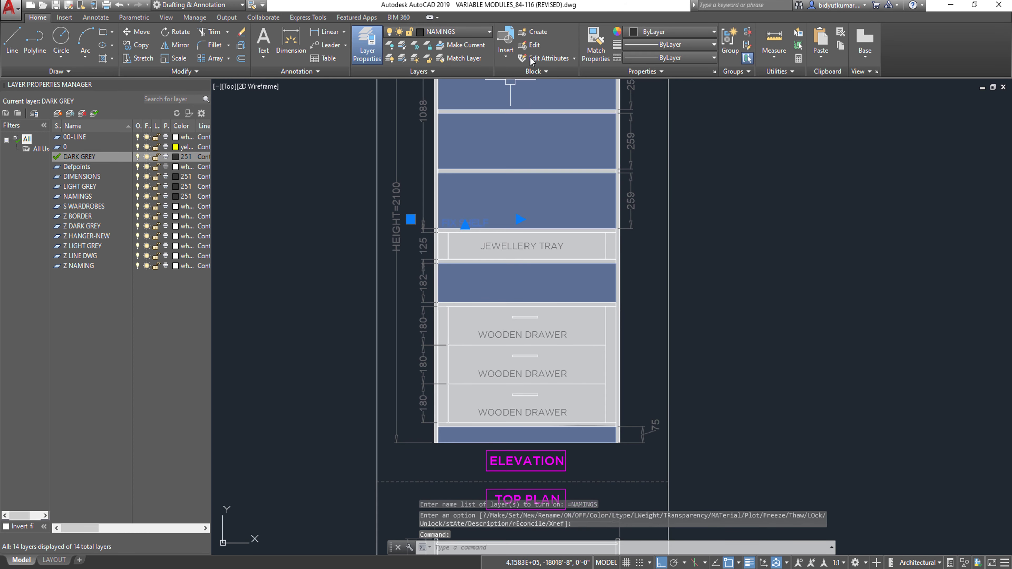
{"action": "left_click", "coordinate": [677, 32]}
{"action": "left_click", "coordinate": [695, 145]}
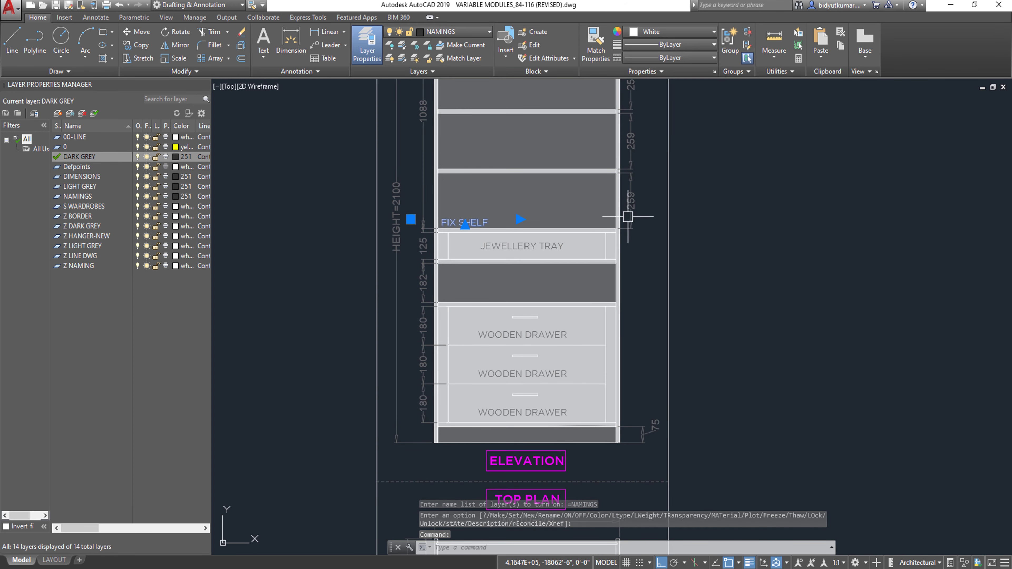
{"action": "key", "text": "Escape"}
Match the properties of the white FIX SHELF label to the lower FIX SHELF label and the ADJUSTABLE SHELF labels.
{"action": "type", "text": "ma"}
{"action": "key", "text": "Return"}
{"action": "left_click", "coordinate": [464, 222]}
{"action": "left_click", "coordinate": [464, 296]}
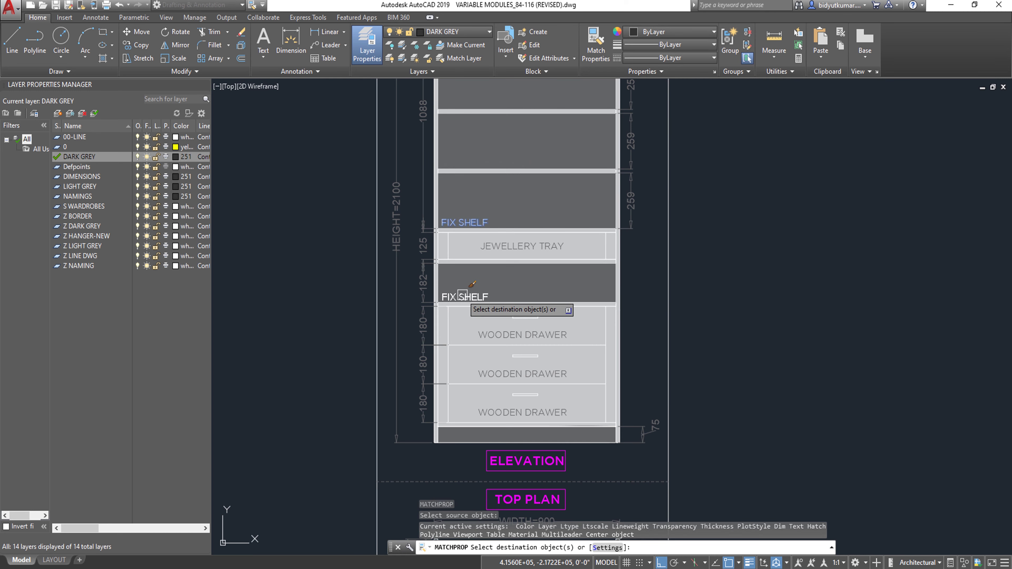
{"action": "left_click", "coordinate": [458, 162]}
{"action": "scroll", "coordinate": [506, 318], "scroll_direction": "down", "scroll_amount": 3}
{"action": "scroll", "coordinate": [474, 287], "scroll_direction": "up", "scroll_amount": 2}
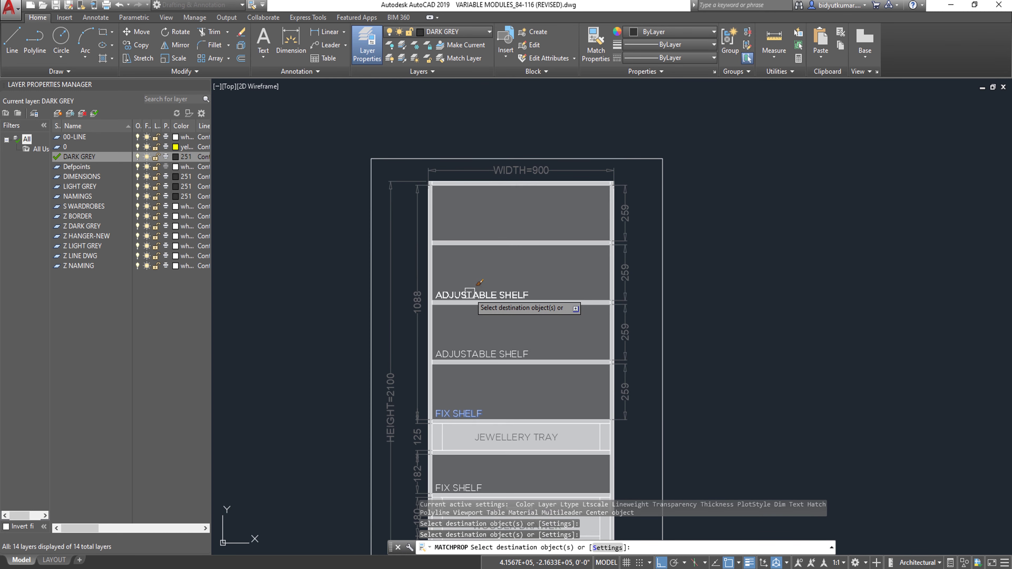
{"action": "left_click", "coordinate": [467, 293]}
{"action": "scroll", "coordinate": [474, 235], "scroll_direction": "down", "scroll_amount": 2}
{"action": "key", "text": "Escape"}
Set the JEWELLERY TRAY label's colour to black.
{"action": "middle_click_drag", "start_coordinate": [655, 303], "coordinate": [655, 229]}
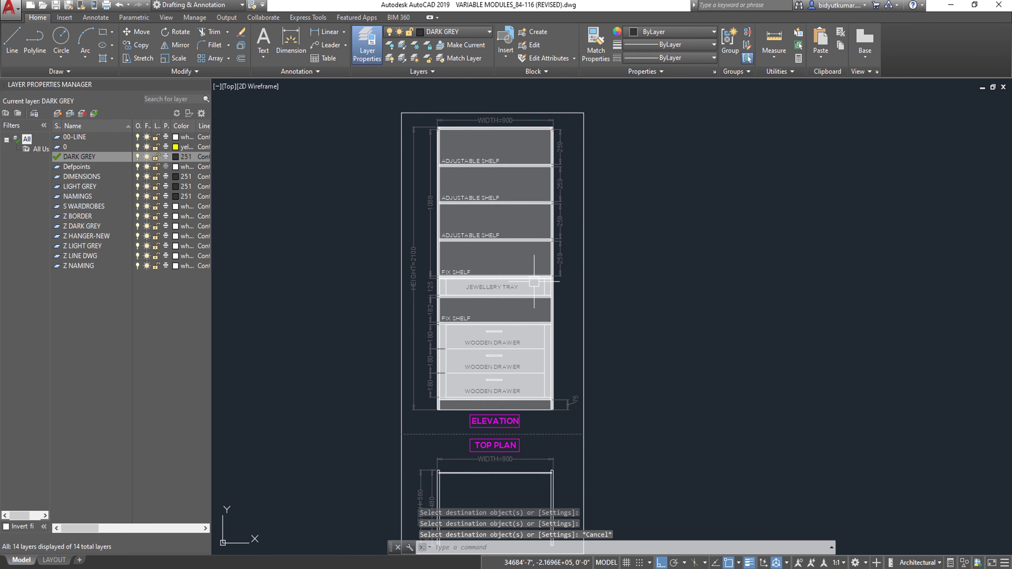
{"action": "scroll", "coordinate": [502, 287], "scroll_direction": "up", "scroll_amount": 2}
{"action": "left_click", "coordinate": [502, 287]}
{"action": "left_click", "coordinate": [651, 31]}
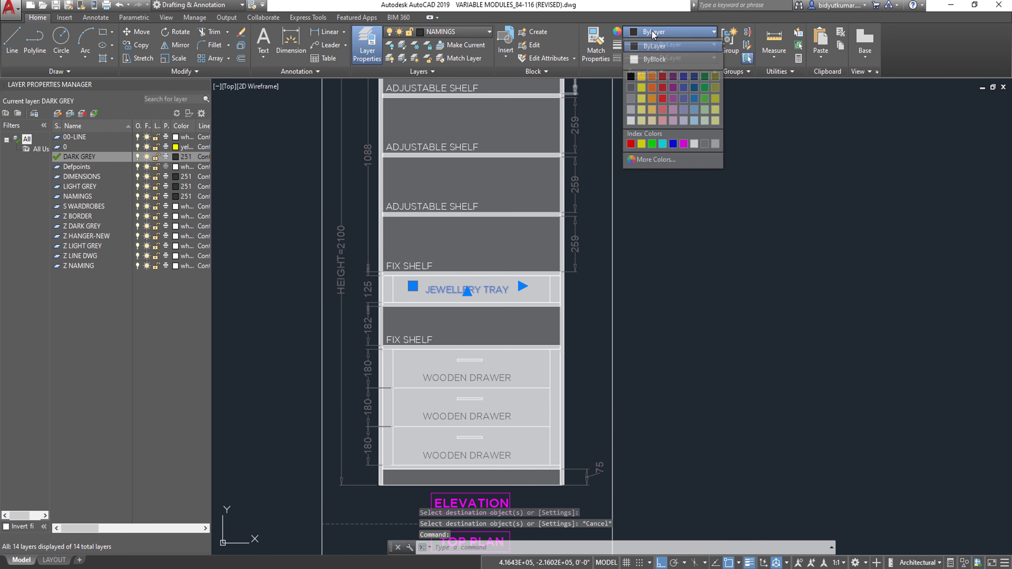
{"action": "left_click", "coordinate": [633, 78]}
{"action": "key", "text": "Escape"}
{"action": "key", "text": "Escape"}
Match the JEWELLERY TRAY label's properties to the three WOODEN DRAWER labels.
{"action": "middle_click_drag", "start_coordinate": [603, 252], "coordinate": [602, 192]}
{"action": "key", "text": "Return"}
{"action": "left_click", "coordinate": [498, 228]}
{"action": "left_click", "coordinate": [482, 317]}
{"action": "left_click", "coordinate": [482, 357]}
{"action": "left_click", "coordinate": [482, 395]}
{"action": "key", "text": "Return"}
{"action": "scroll", "coordinate": [621, 316], "scroll_direction": "down", "scroll_amount": 3}
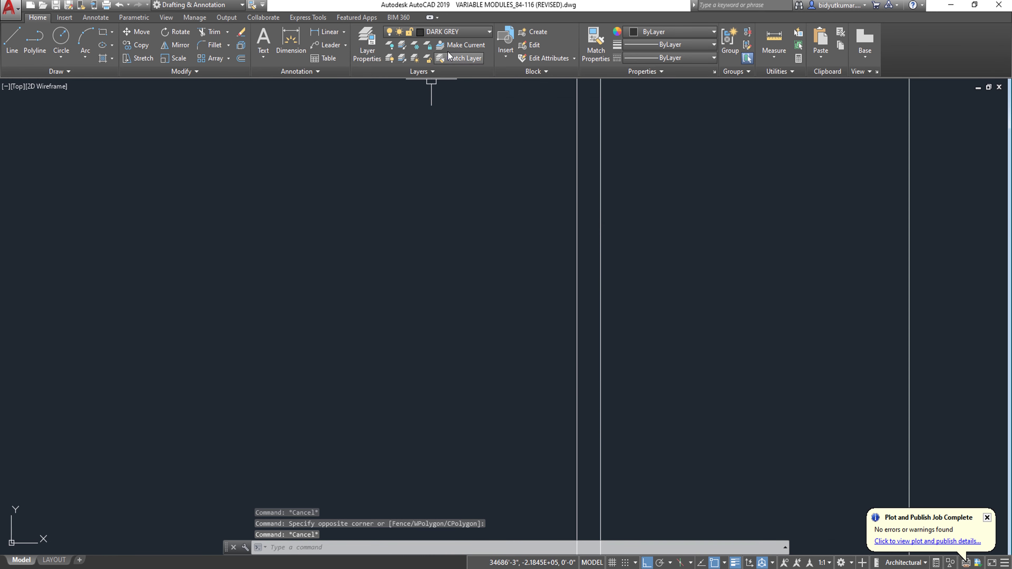
Make Z DARK GREY the current layer and draw a narrow upright rectangle against the right side panel's inner face in the plan.
{"action": "left_click", "coordinate": [457, 32]}
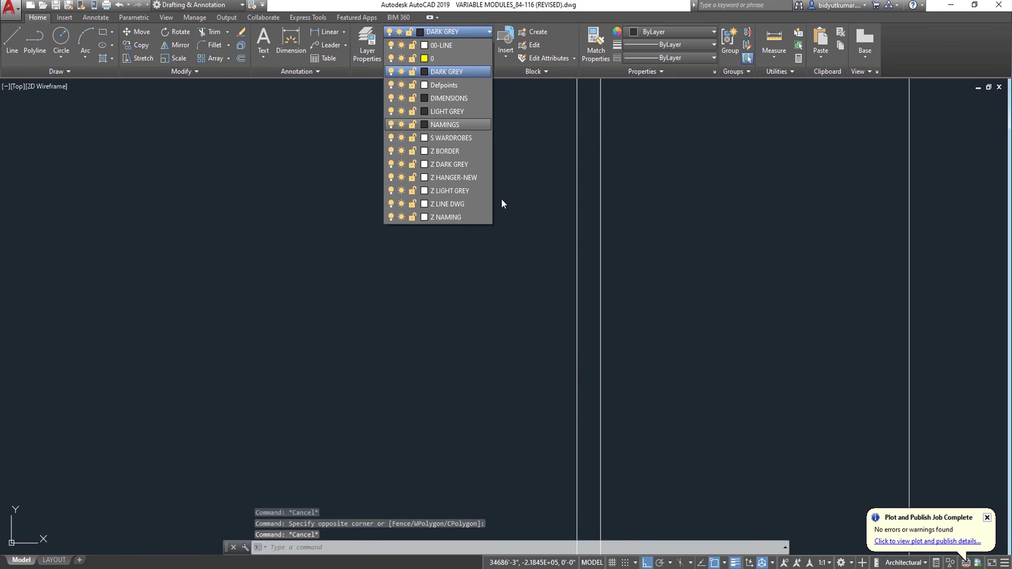
{"action": "left_click", "coordinate": [449, 165]}
{"action": "scroll", "coordinate": [553, 315], "scroll_direction": "down", "scroll_amount": 2}
{"action": "type", "text": "REC"}
{"action": "left_click", "coordinate": [568, 260]}
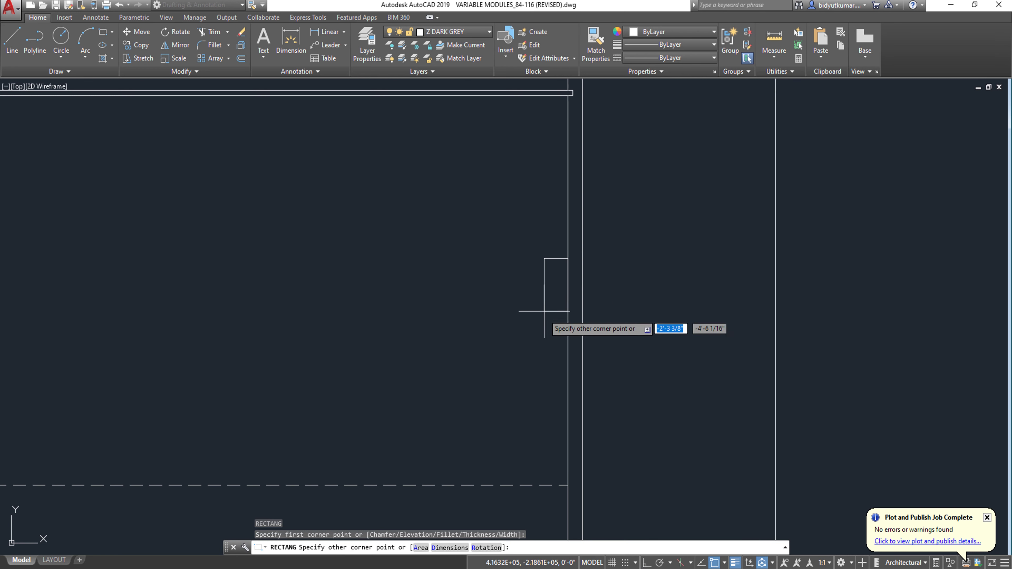
{"action": "left_click", "coordinate": [565, 295]}
{"action": "scroll", "coordinate": [625, 295], "scroll_direction": "down", "scroll_amount": 4}
{"action": "scroll", "coordinate": [583, 271], "scroll_direction": "up", "scroll_amount": 4}
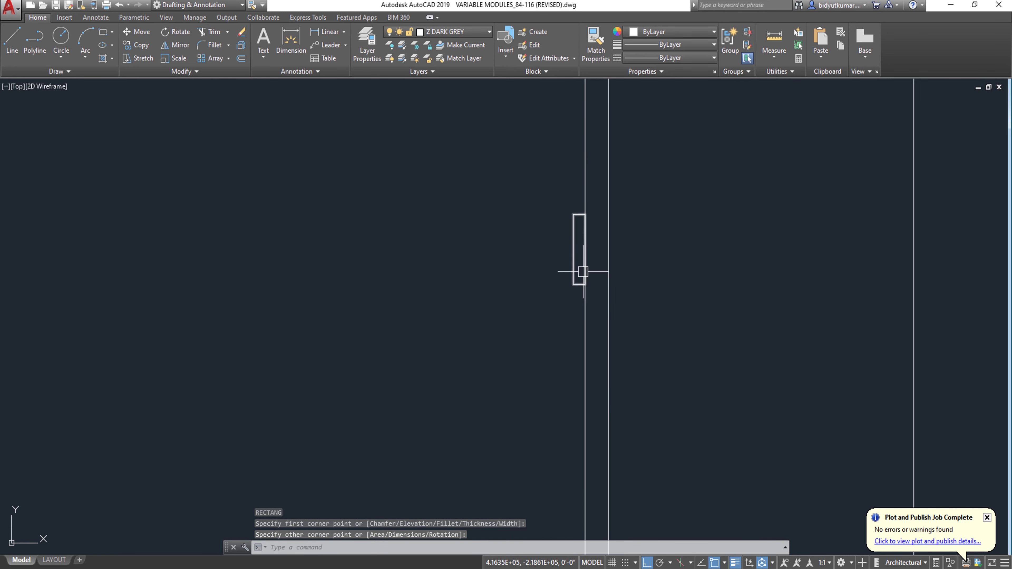
Shorten the narrow upright rectangle on the right side panel's inner face by stretching its top edge downward.
{"action": "left_click", "coordinate": [579, 204]}
{"action": "scroll", "coordinate": [579, 204], "scroll_direction": "up", "scroll_amount": 6}
{"action": "left_click", "coordinate": [588, 204]}
{"action": "left_click", "coordinate": [577, 251]}
{"action": "scroll", "coordinate": [621, 286], "scroll_direction": "down", "scroll_amount": 5}
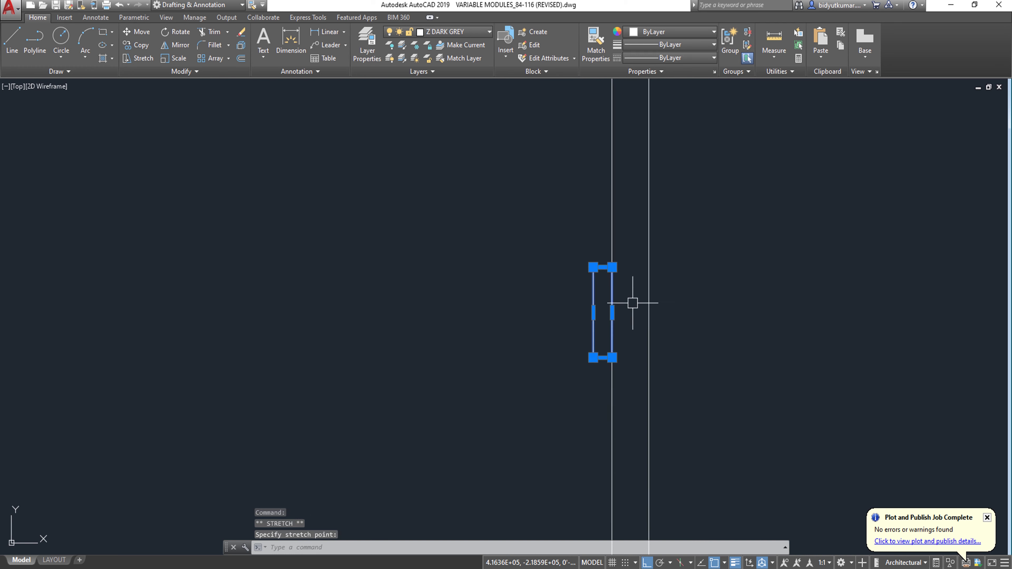
Draw a smaller upright rectangle against the inner edge of the bracket rectangle on the right side panel.
{"action": "key", "text": "Escape"}
{"action": "scroll", "coordinate": [707, 314], "scroll_direction": "up", "scroll_amount": 4}
{"action": "key", "text": "Return"}
{"action": "left_click", "coordinate": [614, 298]}
{"action": "scroll", "coordinate": [609, 318], "scroll_direction": "up", "scroll_amount": 4}
{"action": "left_click", "coordinate": [605, 396]}
{"action": "scroll", "coordinate": [749, 351], "scroll_direction": "down", "scroll_amount": 5}
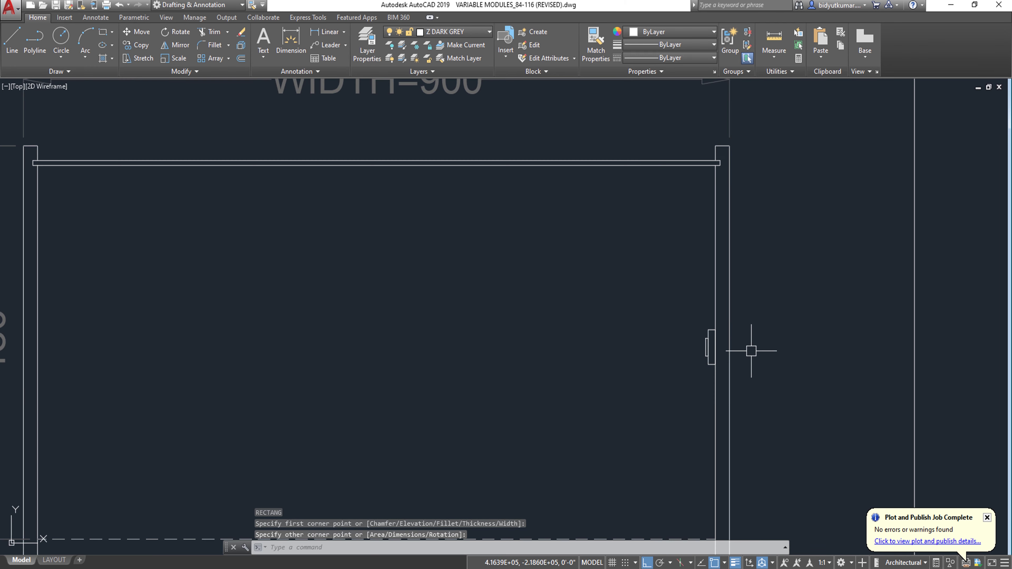
Shift the shared edge of the two bracket rectangles towards the side panel, widening the smaller one and narrowing the larger one.
{"action": "scroll", "coordinate": [625, 260], "scroll_direction": "up", "scroll_amount": 4}
{"action": "scroll", "coordinate": [553, 264], "scroll_direction": "up", "scroll_amount": 2}
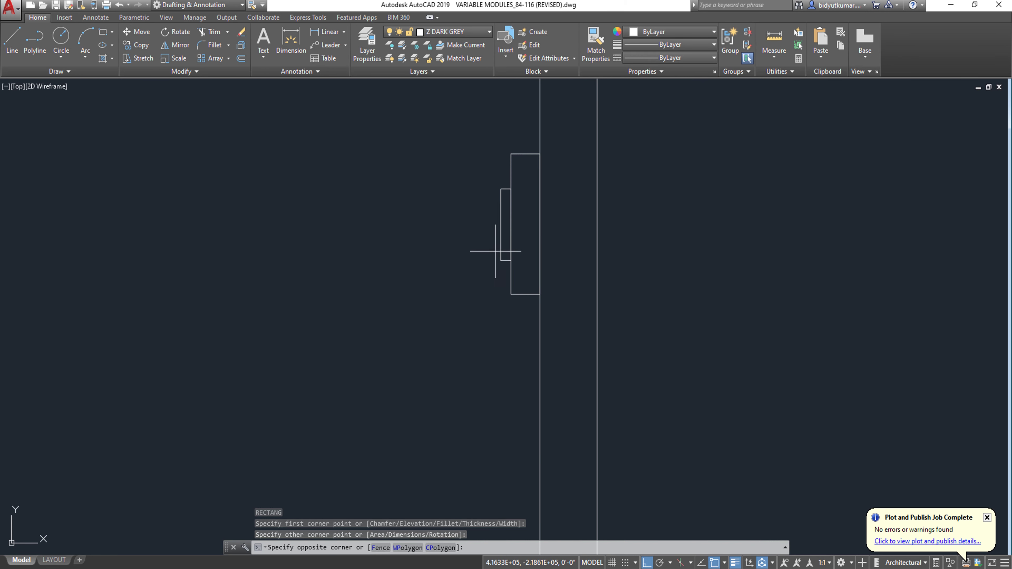
{"action": "left_click", "coordinate": [499, 239]}
{"action": "left_click", "coordinate": [503, 225]}
{"action": "scroll", "coordinate": [504, 224], "scroll_direction": "up", "scroll_amount": 3}
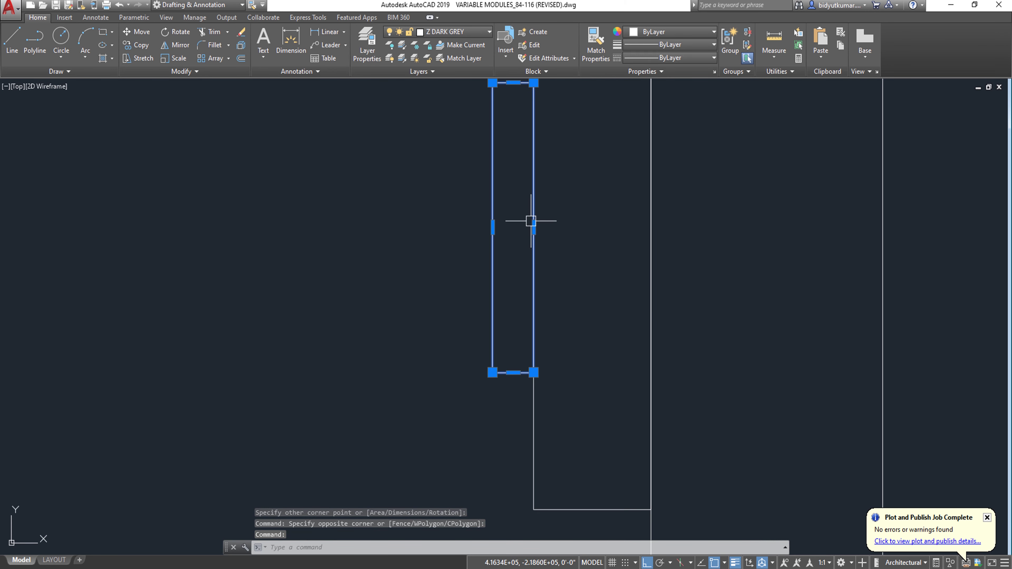
{"action": "left_click", "coordinate": [533, 234]}
{"action": "left_click", "coordinate": [533, 226]}
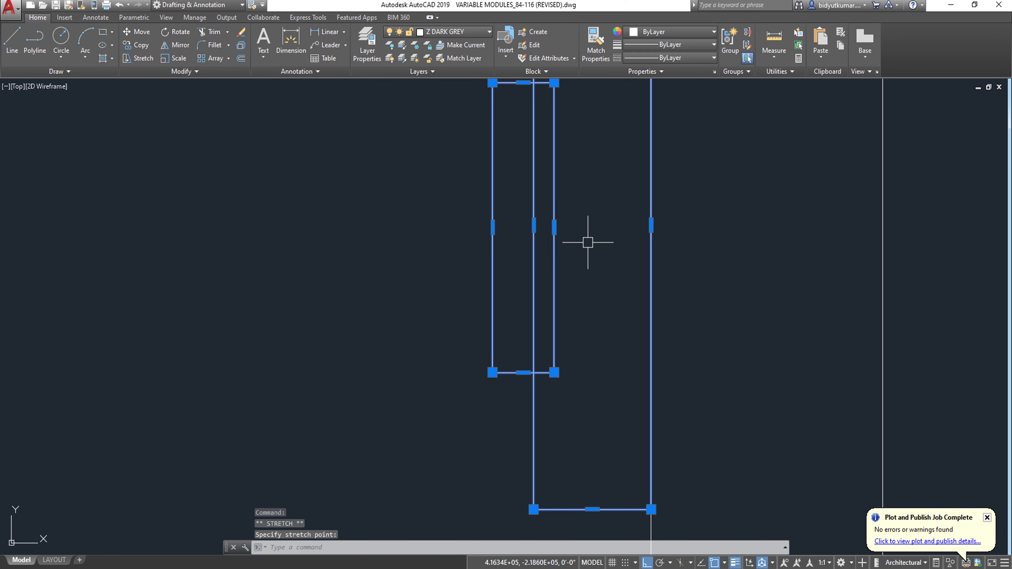
{"action": "key", "text": "Escape"}
{"action": "key", "text": "Escape"}
{"action": "scroll", "coordinate": [668, 267], "scroll_direction": "down", "scroll_amount": 5}
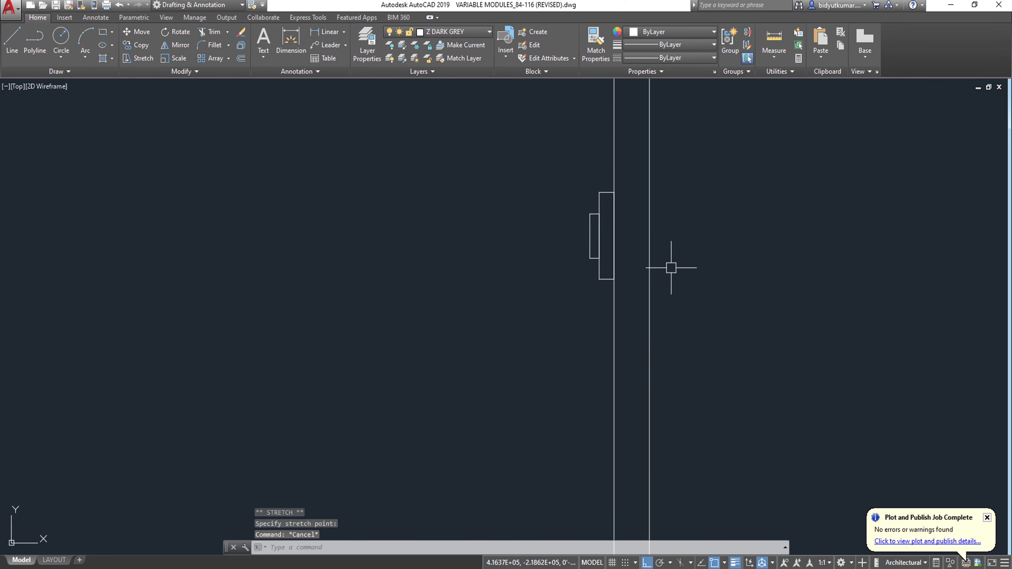
Set the colour of both bracket rectangles to dark grey 99,100,102.
{"action": "scroll", "coordinate": [649, 258], "scroll_direction": "up", "scroll_amount": 6}
{"action": "scroll", "coordinate": [621, 242], "scroll_direction": "up", "scroll_amount": 6}
{"action": "left_click", "coordinate": [616, 242]}
{"action": "scroll", "coordinate": [561, 286], "scroll_direction": "down", "scroll_amount": 8}
{"action": "left_click", "coordinate": [488, 313]}
{"action": "scroll", "coordinate": [539, 314], "scroll_direction": "down", "scroll_amount": 6}
{"action": "left_click", "coordinate": [666, 31]}
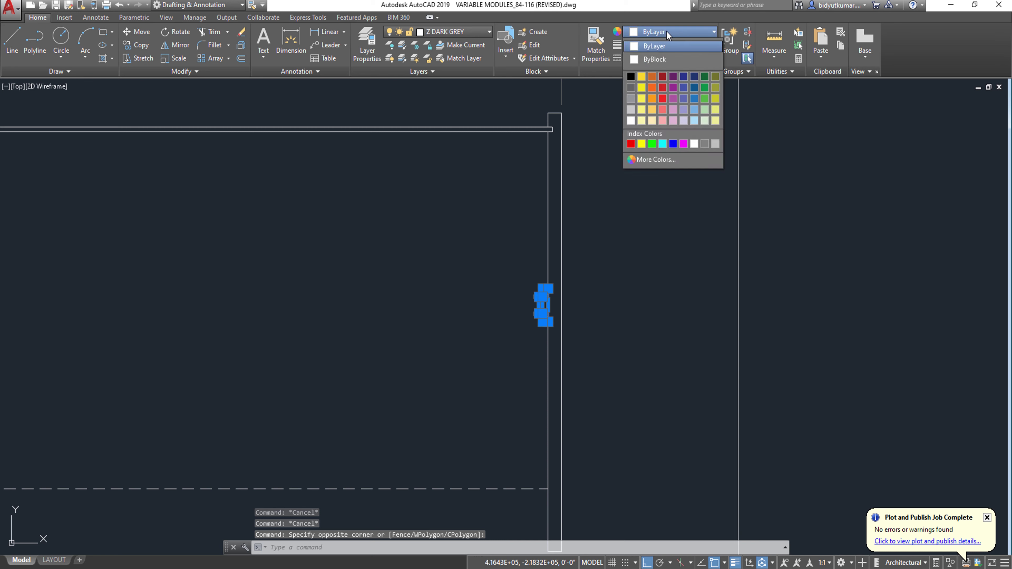
{"action": "left_click", "coordinate": [633, 89]}
{"action": "key", "text": "Escape"}
{"action": "key", "text": "Escape"}
Move the two bracket rectangles slightly along the right side panel's inner face.
{"action": "left_click", "coordinate": [496, 272]}
{"action": "left_click", "coordinate": [648, 421]}
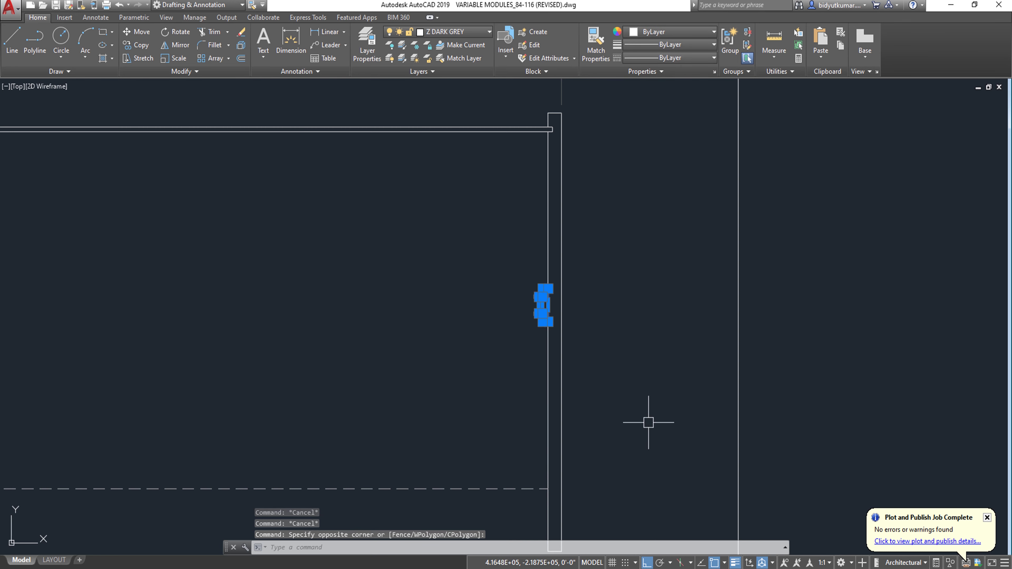
{"action": "scroll", "coordinate": [649, 419], "scroll_direction": "down", "scroll_amount": 4}
{"action": "middle_click_drag", "start_coordinate": [583, 363], "coordinate": [591, 319]}
{"action": "scroll", "coordinate": [632, 317], "scroll_direction": "up", "scroll_amount": 5}
{"action": "type", "text": "m"}
{"action": "key", "text": "space"}
{"action": "left_click", "coordinate": [650, 306]}
{"action": "left_click", "coordinate": [652, 304]}
Mirror the two bracket rectangles about the plan's vertical centreline onto the left side panel, keeping the originals.
{"action": "left_click", "coordinate": [531, 281]}
{"action": "left_click", "coordinate": [696, 402]}
{"action": "type", "text": "m"}
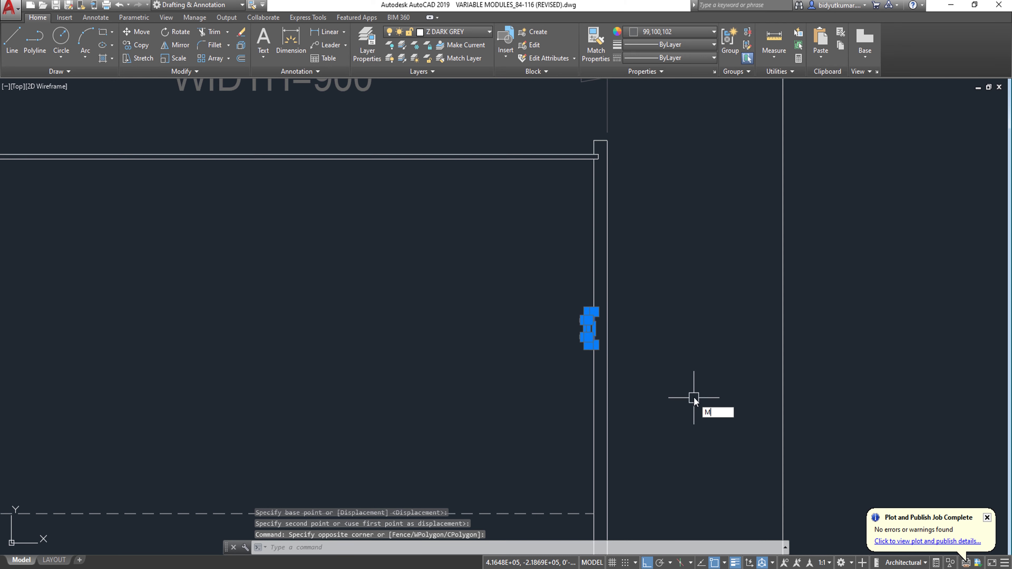
{"action": "type", "text": "i"}
{"action": "key", "text": "space"}
{"action": "scroll", "coordinate": [543, 362], "scroll_direction": "down", "scroll_amount": 5}
{"action": "left_click", "coordinate": [396, 256]}
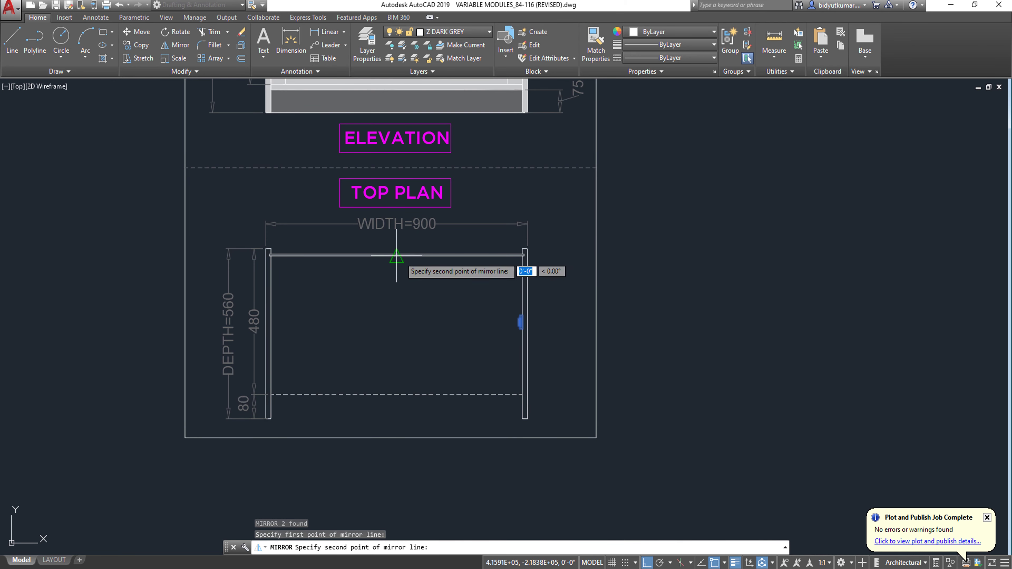
{"action": "left_click", "coordinate": [395, 338]}
{"action": "key", "text": "Return"}
Draw a long, thin horizontal rectangle as the hanging rod between the left and right brackets in the plan.
{"action": "scroll", "coordinate": [279, 329], "scroll_direction": "up", "scroll_amount": 8}
{"action": "type", "text": "rec"}
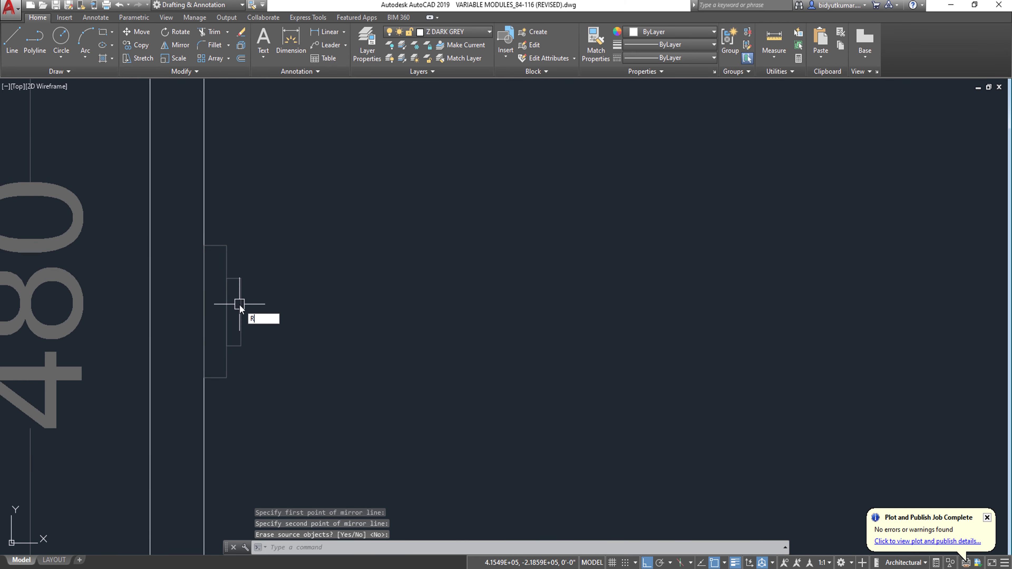
{"action": "key", "text": "Return"}
{"action": "left_click", "coordinate": [242, 297]}
{"action": "scroll", "coordinate": [287, 303], "scroll_direction": "down", "scroll_amount": 2}
{"action": "scroll", "coordinate": [339, 316], "scroll_direction": "down", "scroll_amount": 3}
{"action": "scroll", "coordinate": [479, 328], "scroll_direction": "up", "scroll_amount": 2}
{"action": "scroll", "coordinate": [689, 351], "scroll_direction": "up", "scroll_amount": 2}
{"action": "scroll", "coordinate": [859, 352], "scroll_direction": "up", "scroll_amount": 2}
{"action": "middle_click_drag", "start_coordinate": [858, 351], "coordinate": [534, 311]}
{"action": "key", "text": "Escape"}
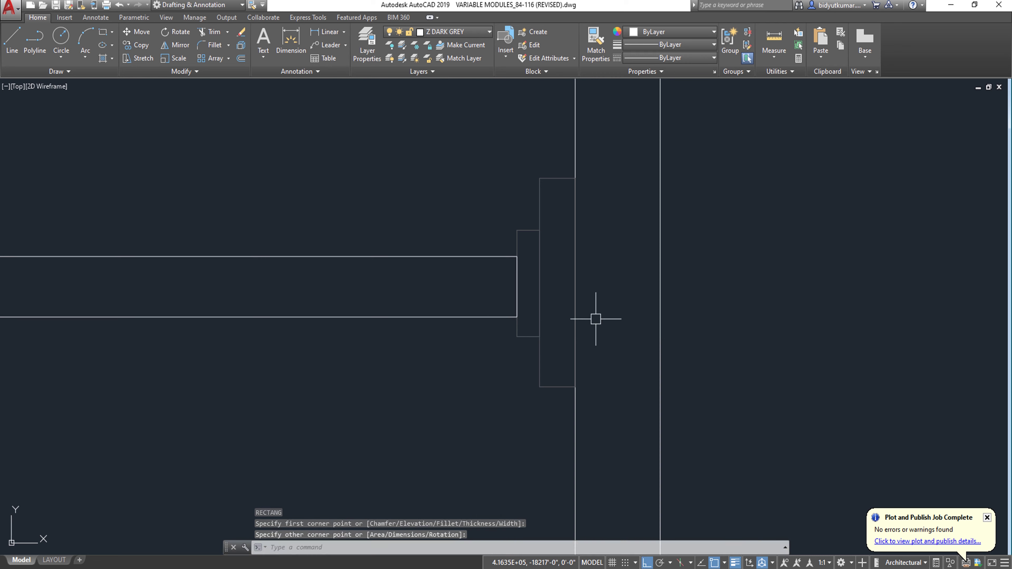
Match the dark grey bracket's properties to the hanging rod rectangle.
{"action": "scroll", "coordinate": [646, 310], "scroll_direction": "down", "scroll_amount": 5}
{"action": "type", "text": "MA"}
{"action": "key", "text": "Return"}
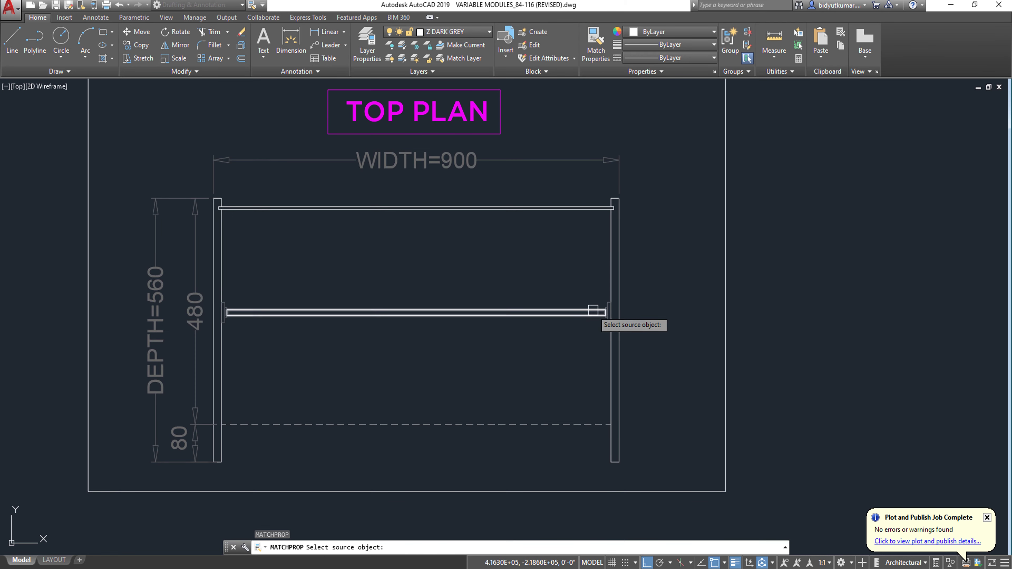
{"action": "scroll", "coordinate": [647, 318], "scroll_direction": "up", "scroll_amount": 3}
{"action": "left_click", "coordinate": [608, 312]}
{"action": "scroll", "coordinate": [610, 318], "scroll_direction": "down", "scroll_amount": 4}
{"action": "left_click_drag", "start_coordinate": [574, 280], "coordinate": [602, 349]}
{"action": "key", "text": "Escape"}
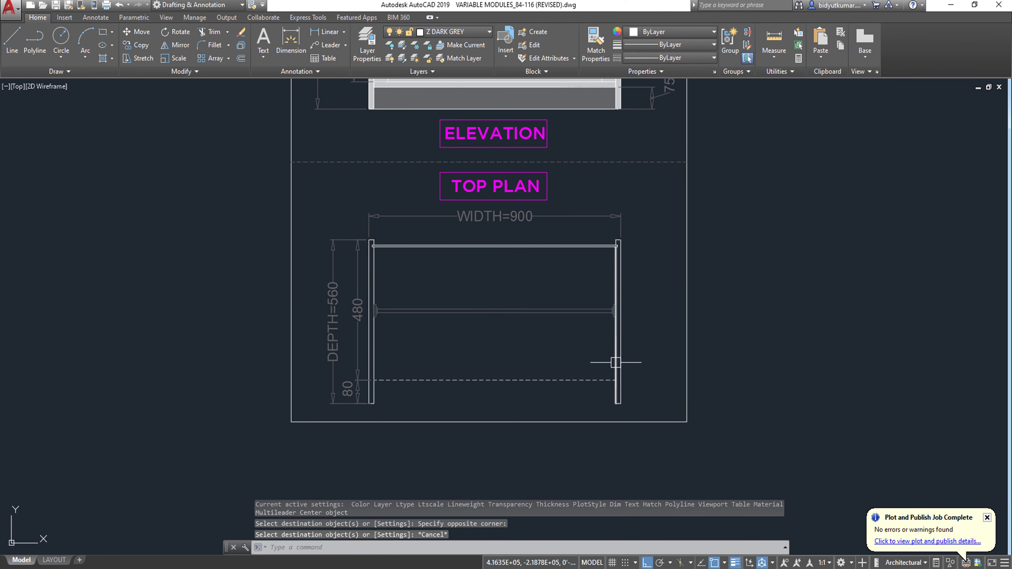
Draw a thin, tall rectangle as a hanger crossing the rod near the right side panel.
{"action": "scroll", "coordinate": [605, 326], "scroll_direction": "up", "scroll_amount": 4}
{"action": "type", "text": "rec"}
{"action": "key", "text": "Return"}
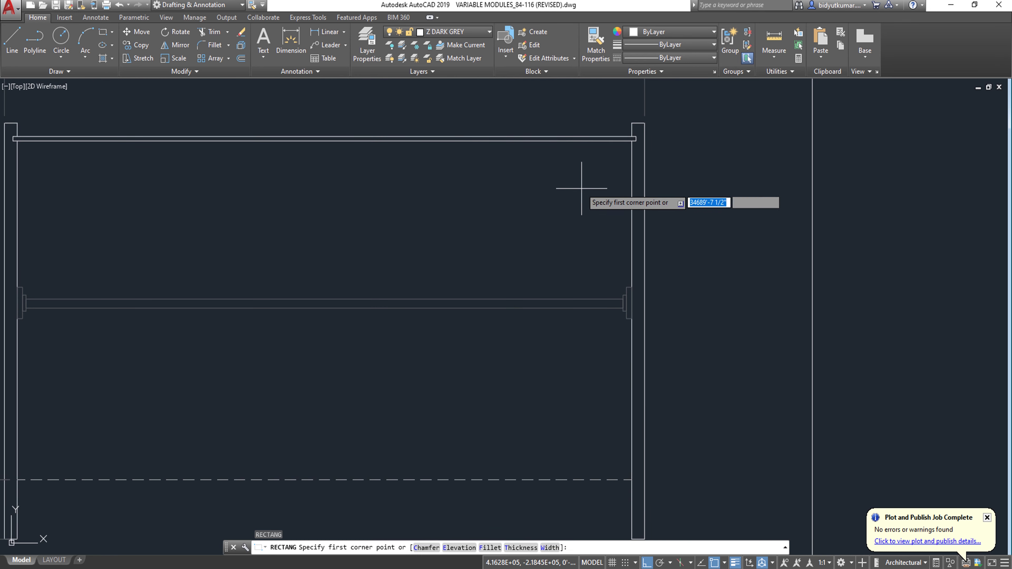
{"action": "left_click", "coordinate": [582, 175]}
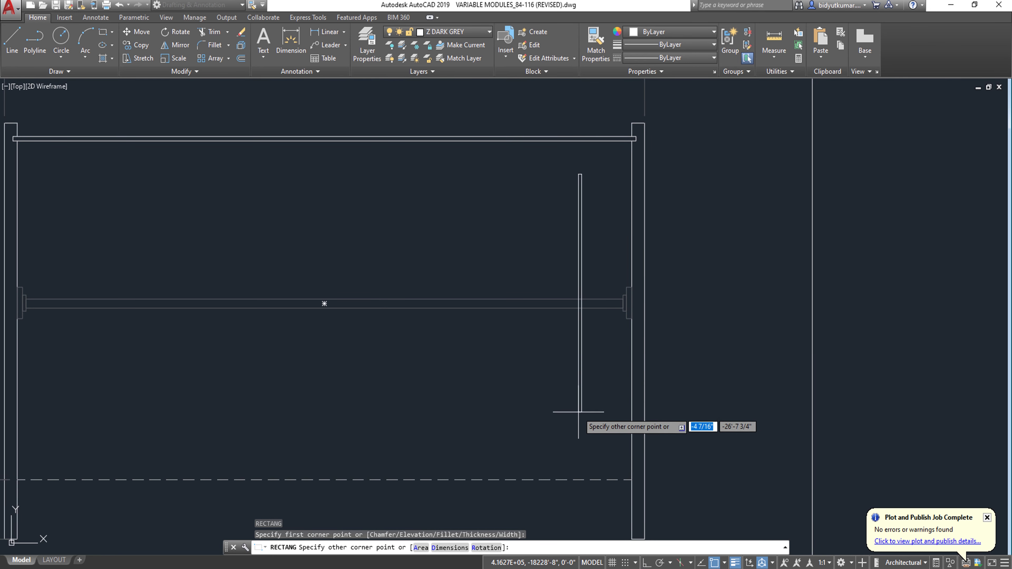
{"action": "left_click", "coordinate": [577, 437]}
{"action": "scroll", "coordinate": [630, 381], "scroll_direction": "down", "scroll_amount": 2}
Rotate the hanger rectangle about 1.5° counterclockwise around its point on the rod.
{"action": "left_click", "coordinate": [618, 385]}
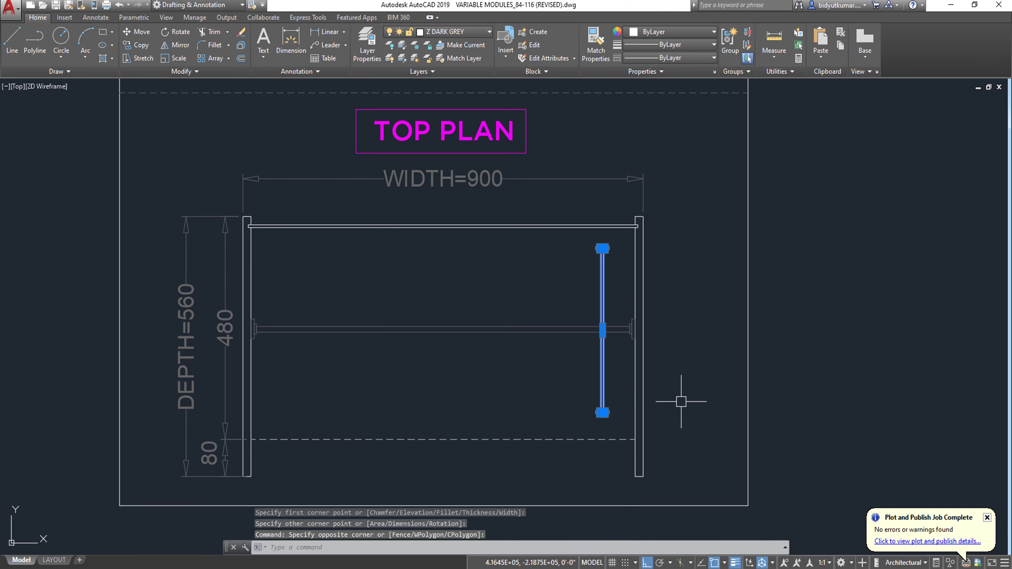
{"action": "type", "text": "ro"}
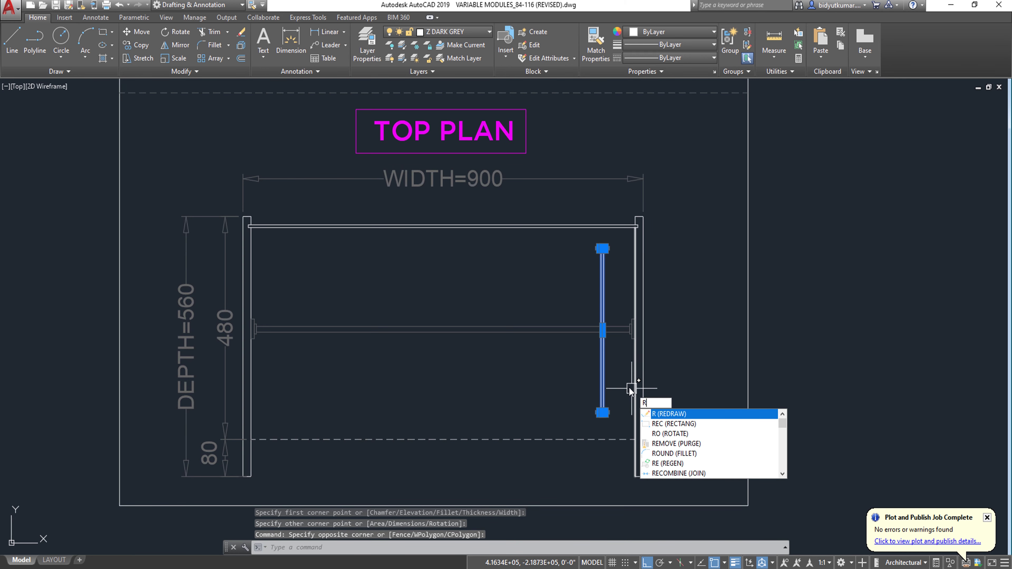
{"action": "key", "text": "Return"}
{"action": "scroll", "coordinate": [604, 346], "scroll_direction": "up", "scroll_amount": 4}
{"action": "left_click", "coordinate": [604, 346]}
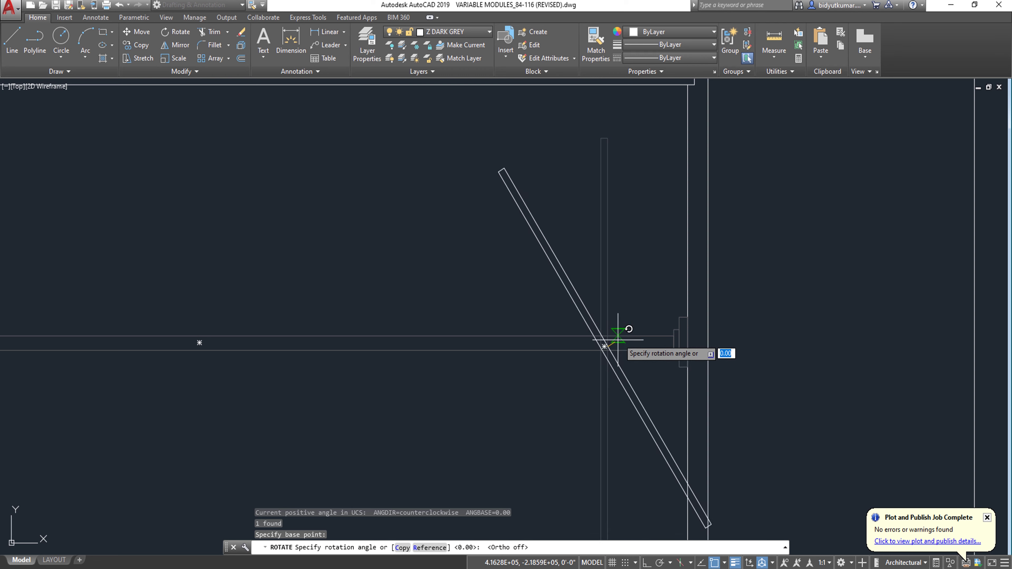
{"action": "left_click", "coordinate": [763, 342]}
{"action": "scroll", "coordinate": [763, 342], "scroll_direction": "down", "scroll_amount": 4}
{"action": "left_click", "coordinate": [692, 399]}
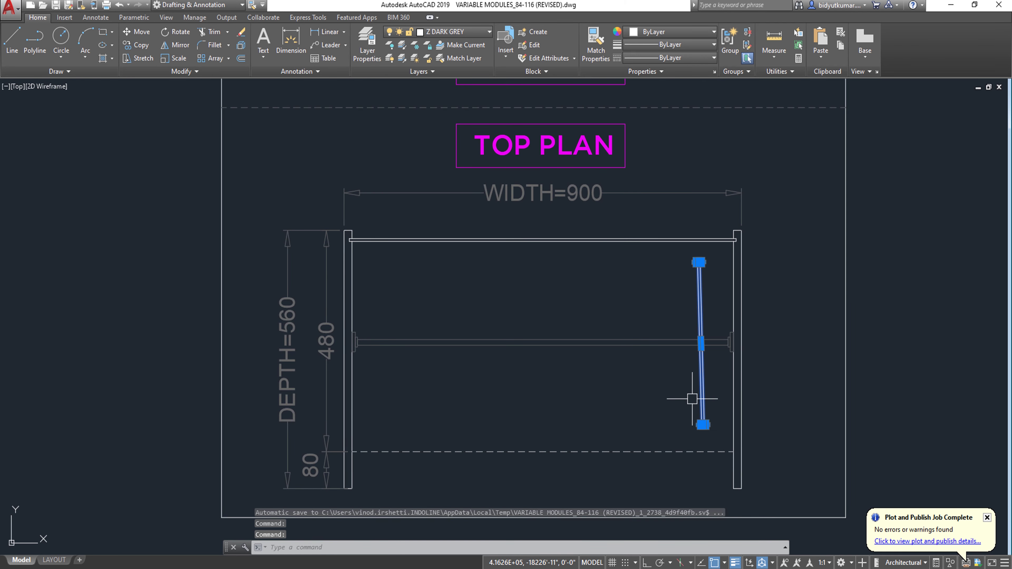
{"action": "type", "text": "M"}
{"action": "key", "text": "Return"}
{"action": "left_click", "coordinate": [700, 342]}
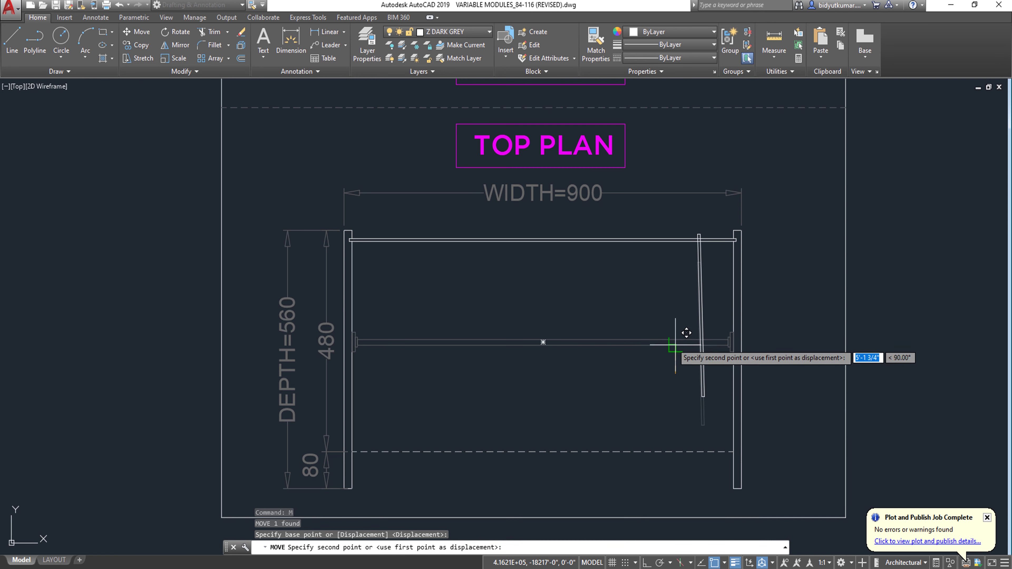
{"action": "key", "text": "Escape"}
Mirror the tilted hanger about a vertical line to its left, keeping the original.
{"action": "type", "text": "mi"}
{"action": "key", "text": "Return"}
{"action": "left_click", "coordinate": [666, 334]}
{"action": "key", "text": "F8"}
{"action": "left_click", "coordinate": [669, 315]}
{"action": "key", "text": "Return"}
Move the mirrored hanger horizontally to the right, closer to the original hanger.
{"action": "left_click", "coordinate": [652, 383]}
{"action": "left_click", "coordinate": [622, 397]}
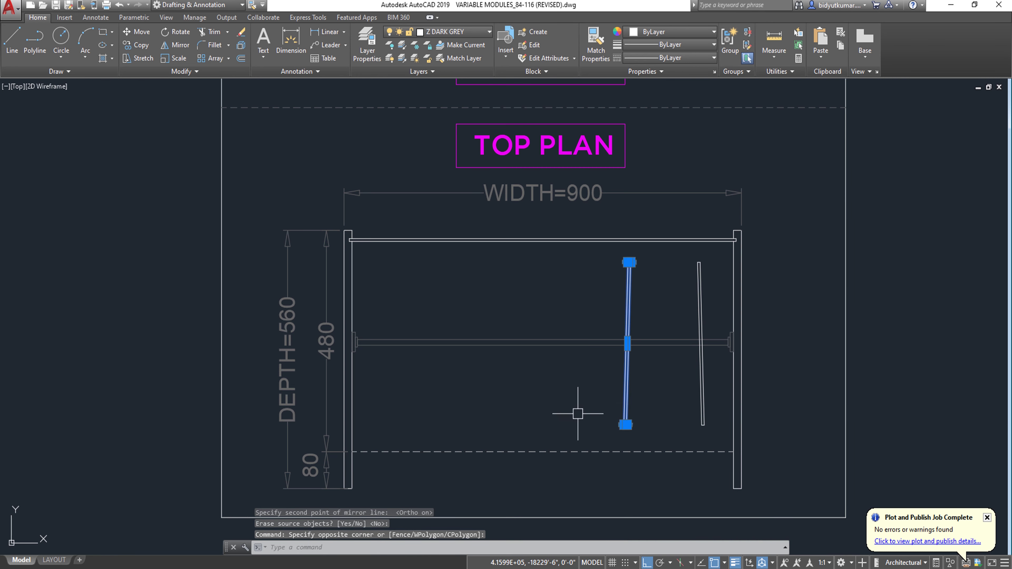
{"action": "type", "text": "m"}
{"action": "key", "text": "Return"}
{"action": "left_click", "coordinate": [786, 357]}
{"action": "left_click", "coordinate": [811, 384]}
{"action": "key", "text": "Escape"}
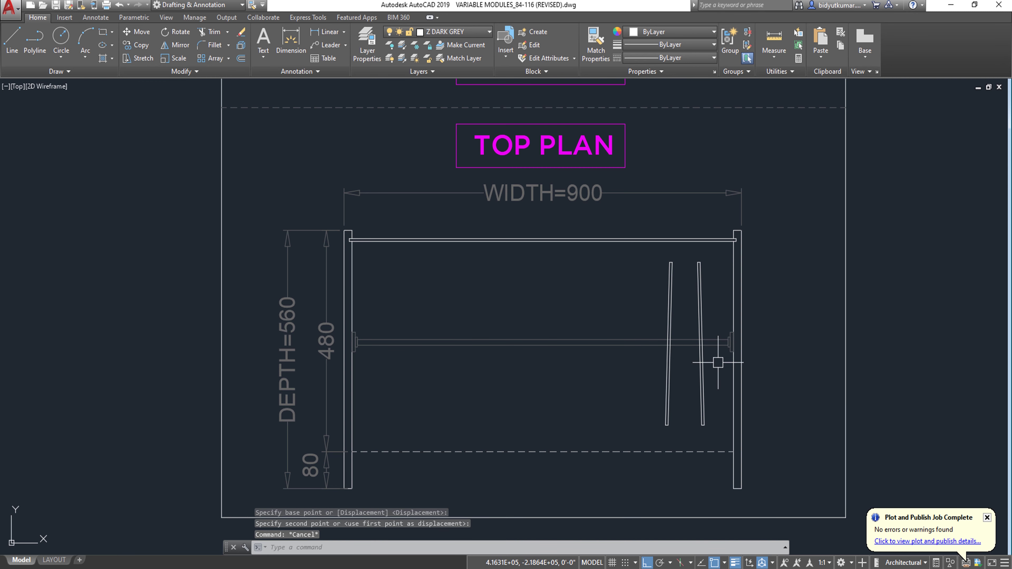
Copy the rightmost hanger horizontally to the left of the mirrored hanger.
{"action": "type", "text": "c"}
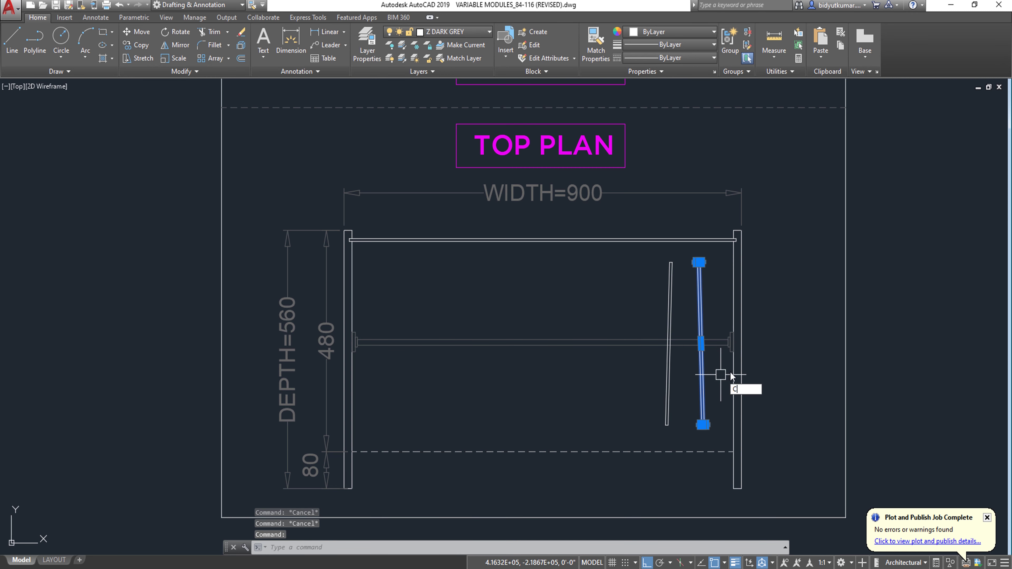
{"action": "type", "text": "o"}
{"action": "key", "text": "Return"}
{"action": "left_click", "coordinate": [806, 167]}
{"action": "left_click", "coordinate": [731, 155]}
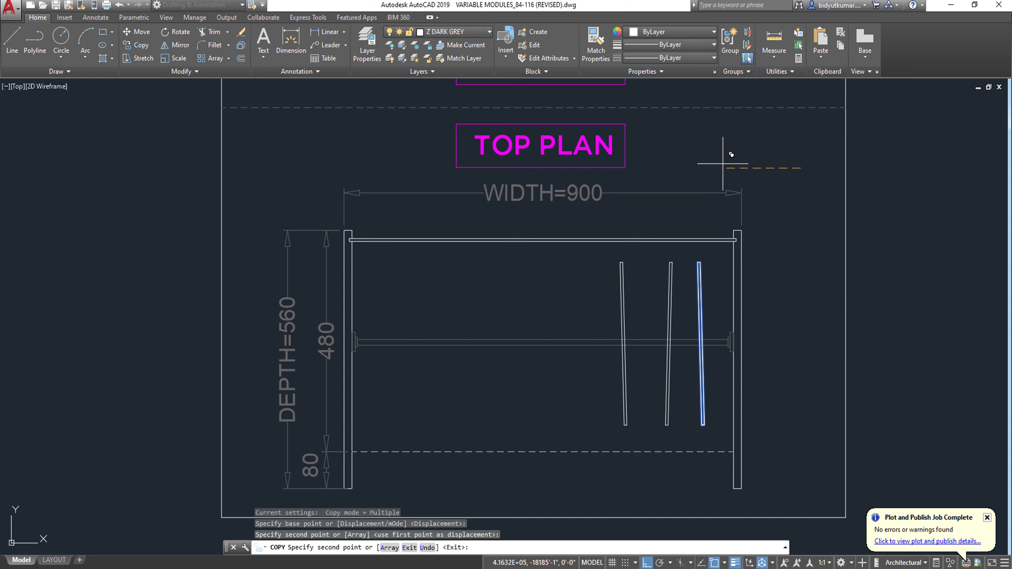
{"action": "key", "text": "Escape"}
Rotate the middle hanger further clockwise around its point on the rod so it leans more.
{"action": "scroll", "coordinate": [671, 319], "scroll_direction": "up", "scroll_amount": 2}
{"action": "key", "text": "Return"}
{"action": "key", "text": "Escape"}
{"action": "left_click", "coordinate": [666, 271]}
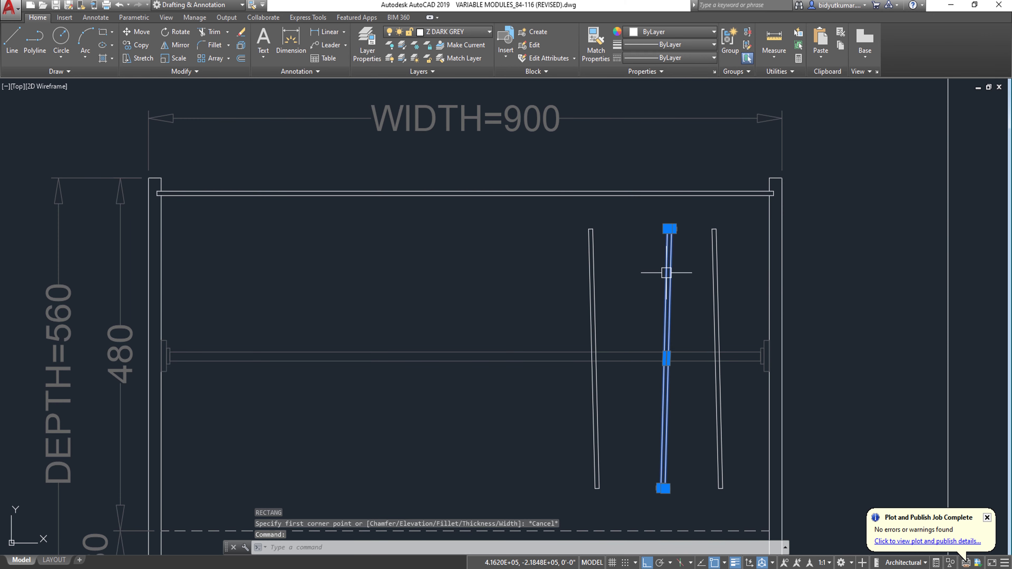
{"action": "key", "text": "Escape"}
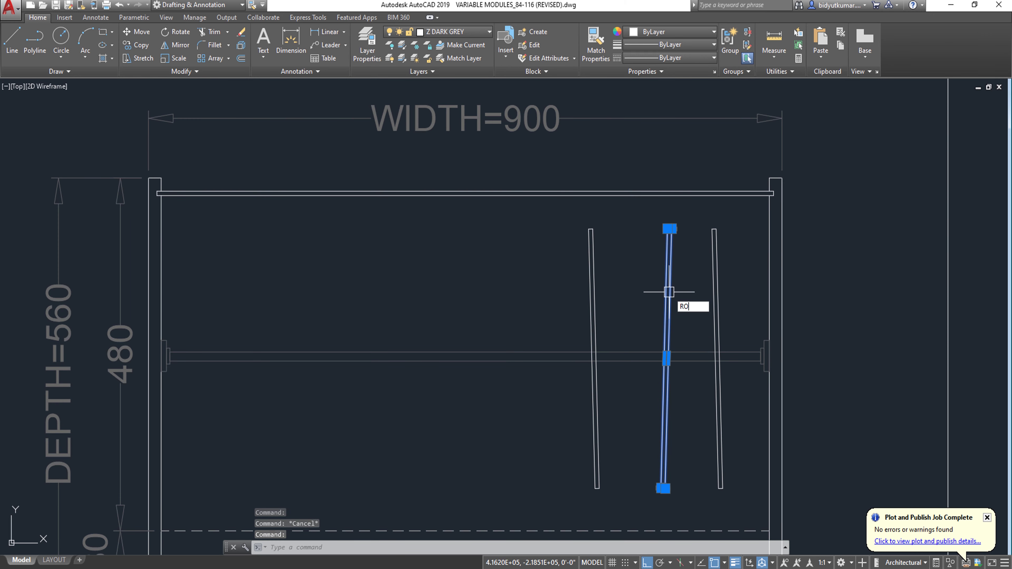
{"action": "type", "text": "RO"}
{"action": "key", "text": "Return"}
{"action": "scroll", "coordinate": [657, 363], "scroll_direction": "up", "scroll_amount": 4}
{"action": "left_click", "coordinate": [655, 375]}
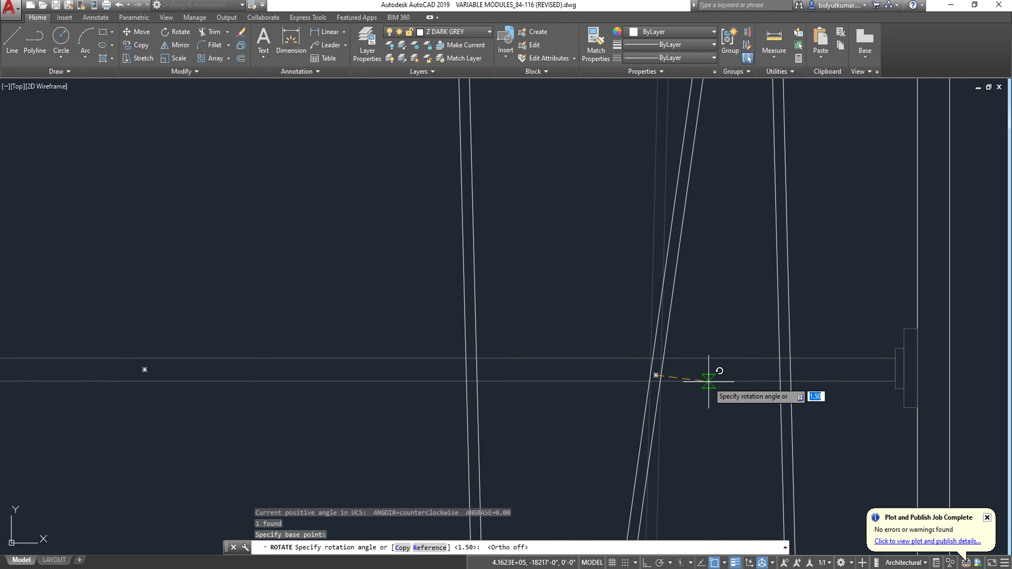
{"action": "left_click", "coordinate": [725, 369]}
{"action": "scroll", "coordinate": [701, 407], "scroll_direction": "down", "scroll_amount": 2}
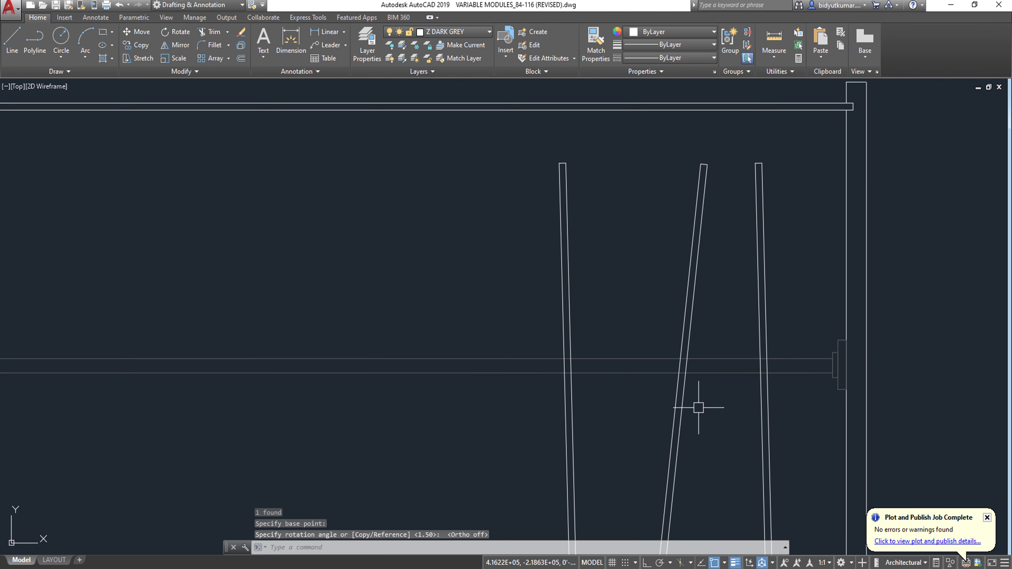
Move the leaning middle hanger horizontally closer to the rightmost hanger.
{"action": "left_click", "coordinate": [679, 401]}
{"action": "scroll", "coordinate": [613, 363], "scroll_direction": "down", "scroll_amount": 4}
{"action": "type", "text": "m"}
{"action": "key", "text": "Return"}
{"action": "left_click", "coordinate": [704, 402]}
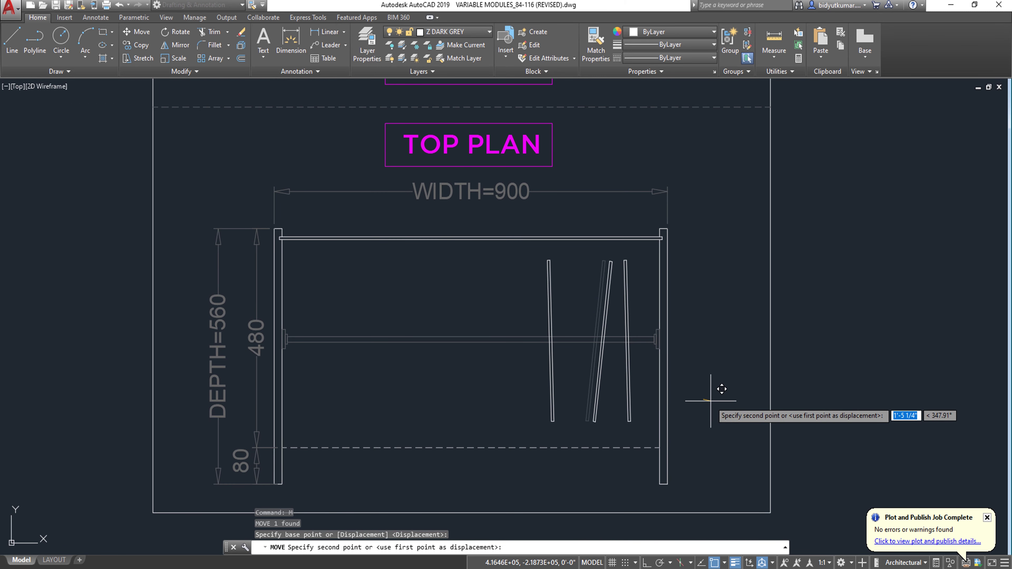
{"action": "key", "text": "F8"}
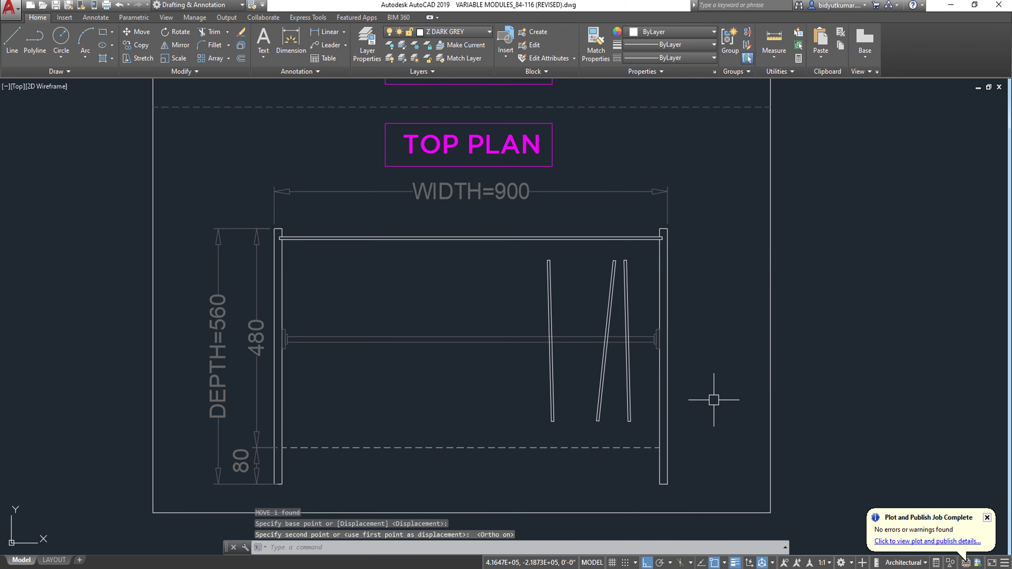
Move the leftmost hanger horizontally to the right, closer to the leaning middle hanger.
{"action": "scroll", "coordinate": [714, 400], "scroll_direction": "down", "scroll_amount": 2}
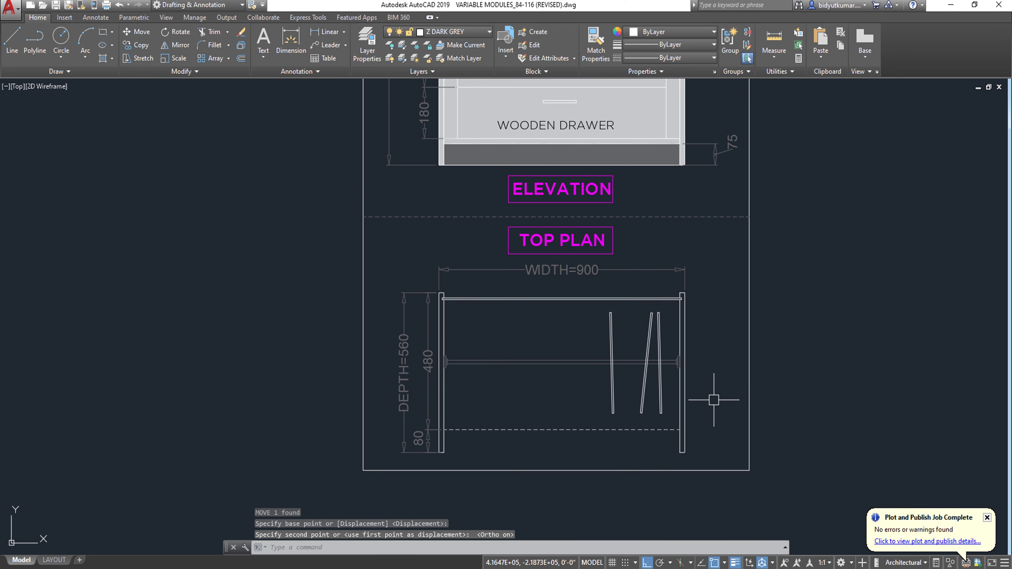
{"action": "left_click", "coordinate": [603, 410]}
{"action": "left_click", "coordinate": [608, 412]}
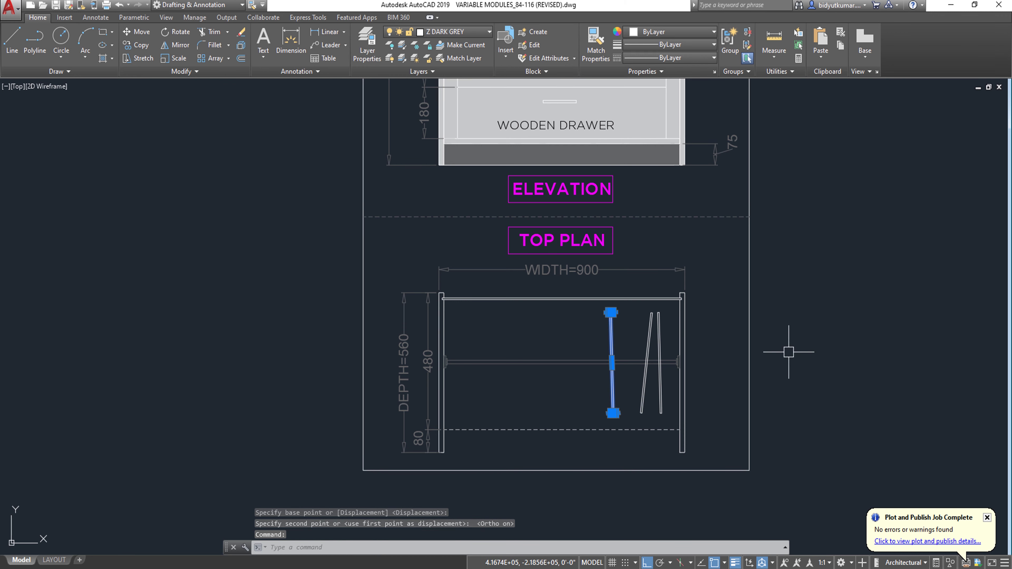
{"action": "key", "text": "space"}
{"action": "scroll", "coordinate": [779, 355], "scroll_direction": "up", "scroll_amount": 2}
{"action": "left_click", "coordinate": [794, 342]}
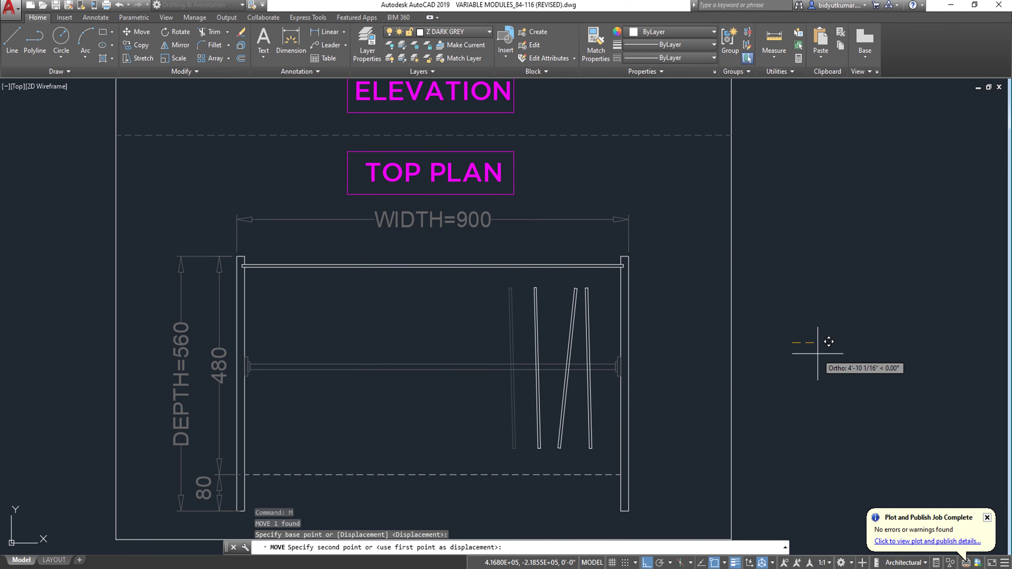
{"action": "left_click", "coordinate": [819, 353]}
Copy the group of three hangers horizontally to the left, placing one copy beside the originals in the top plan.
{"action": "left_click", "coordinate": [600, 315]}
{"action": "left_click", "coordinate": [454, 358]}
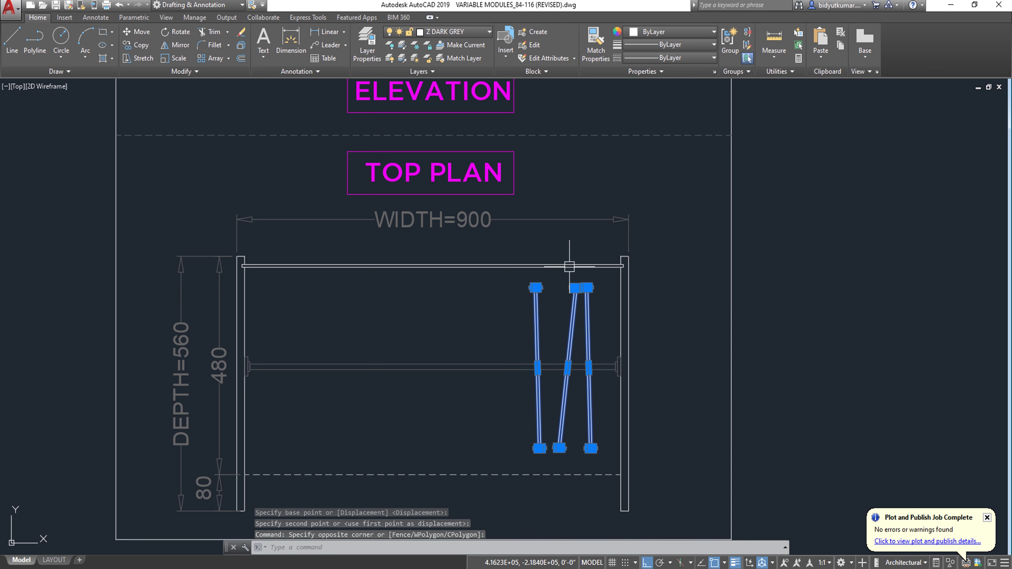
{"action": "scroll", "coordinate": [568, 266], "scroll_direction": "down", "scroll_amount": 1}
{"action": "type", "text": "co"}
{"action": "key", "text": "space"}
{"action": "scroll", "coordinate": [670, 379], "scroll_direction": "down", "scroll_amount": 2}
{"action": "left_click", "coordinate": [689, 432]}
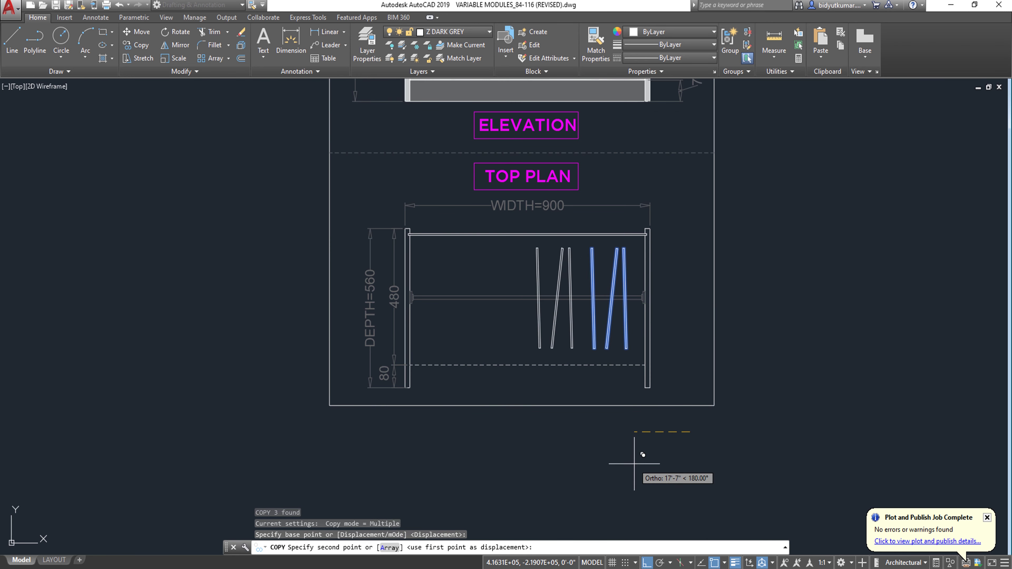
{"action": "left_click", "coordinate": [652, 455]}
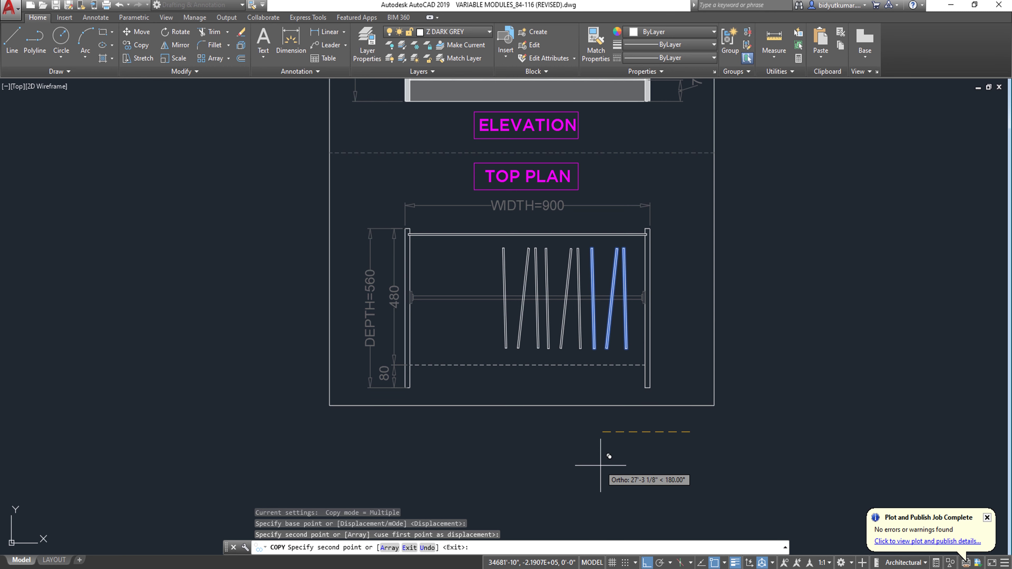
{"action": "key", "text": "Escape"}
Mirror the six hangers about the plan's vertical centreline, keeping the originals.
{"action": "left_click", "coordinate": [637, 254]}
{"action": "left_click", "coordinate": [533, 292]}
{"action": "type", "text": "MI"}
{"action": "key", "text": "Return"}
{"action": "scroll", "coordinate": [538, 295], "scroll_direction": "up", "scroll_amount": 2}
{"action": "left_click", "coordinate": [523, 297]}
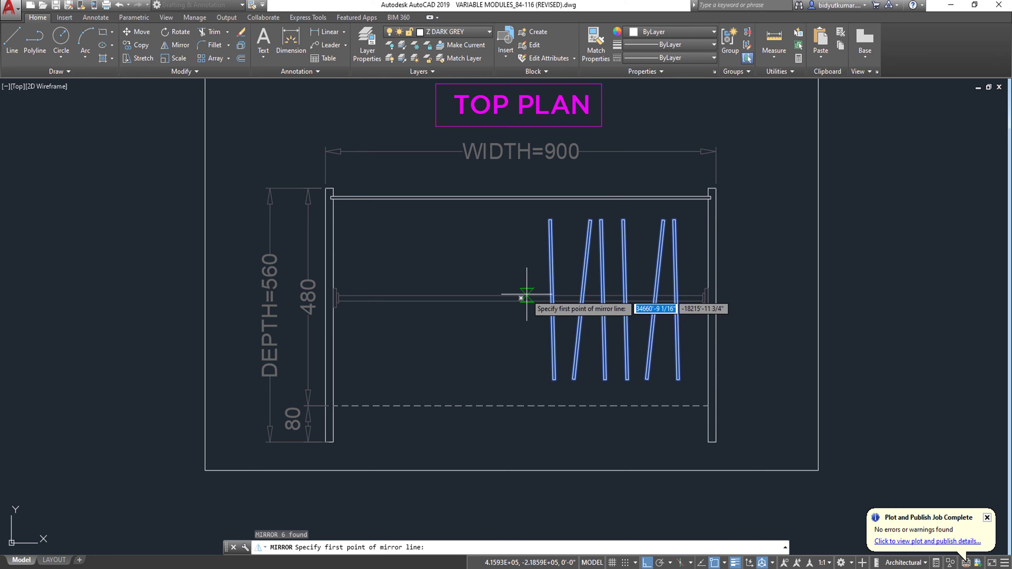
{"action": "left_click", "coordinate": [520, 271]}
{"action": "key", "text": "Return"}
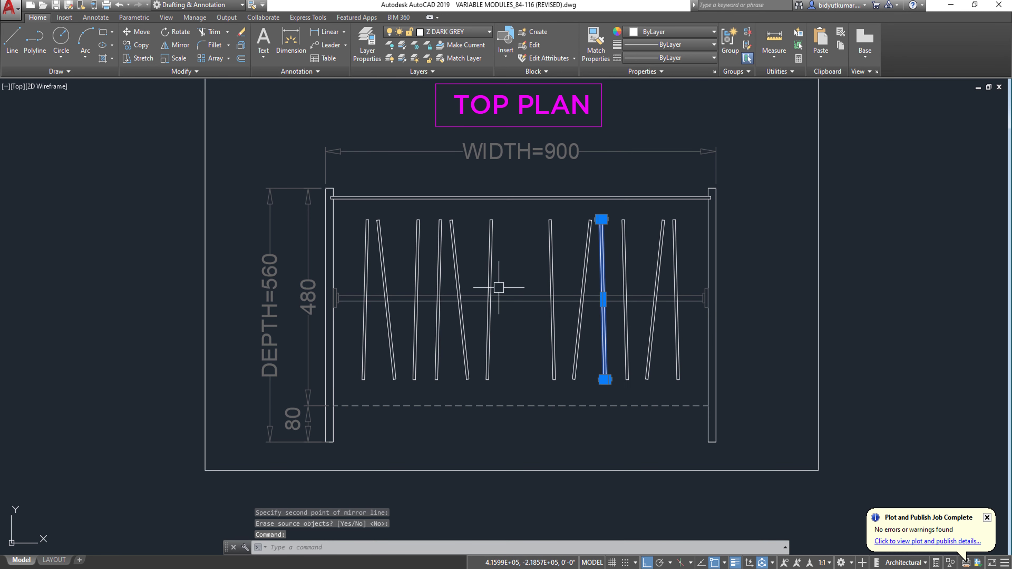
{"action": "type", "text": "CO"}
{"action": "key", "text": "Return"}
{"action": "left_click", "coordinate": [491, 479]}
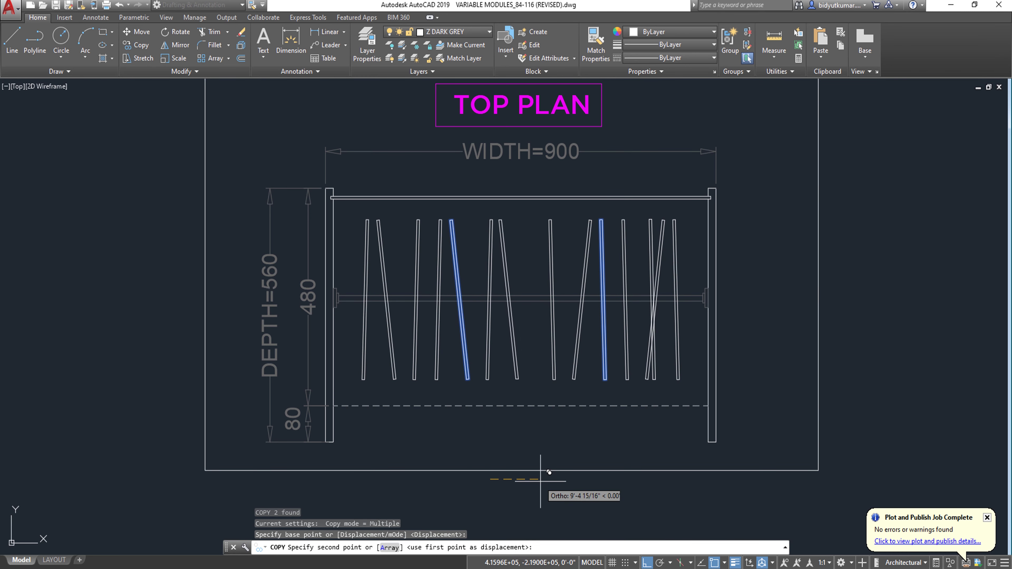
{"action": "key", "text": "Escape"}
Copy the leaning hanger just left of the plan's centre horizontally to the right, into the central gap.
{"action": "left_click", "coordinate": [462, 321]}
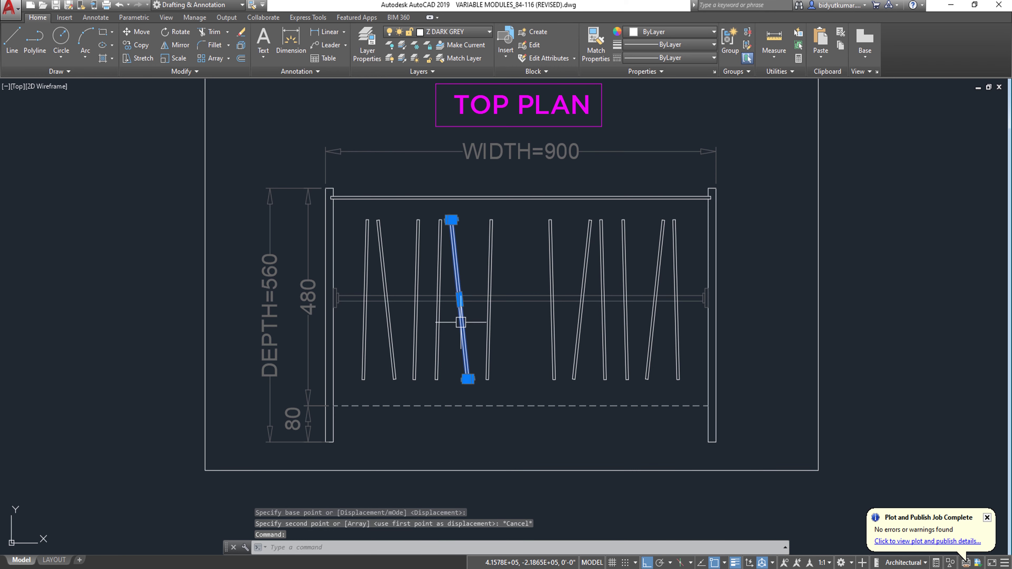
{"action": "key", "text": "Return"}
{"action": "left_click", "coordinate": [511, 450]}
{"action": "left_click", "coordinate": [561, 448]}
{"action": "key", "text": "Escape"}
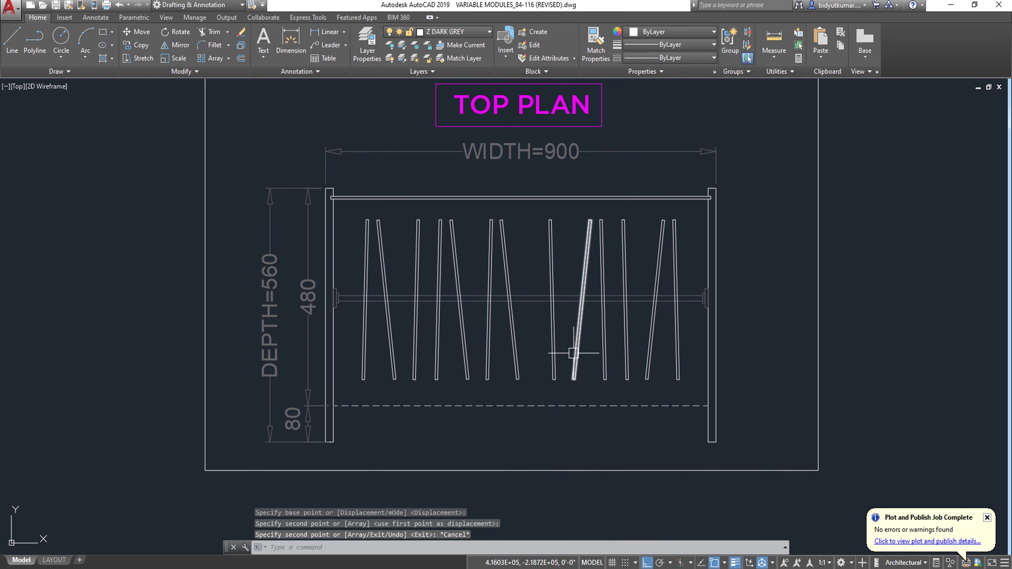
Copy the leaning hanger just right of the plan's centre horizontally to the left, into the central gap.
{"action": "left_click", "coordinate": [575, 354]}
{"action": "middle_click_drag", "start_coordinate": [578, 354], "coordinate": [585, 289]}
{"action": "key", "text": "Return"}
{"action": "left_click", "coordinate": [664, 448]}
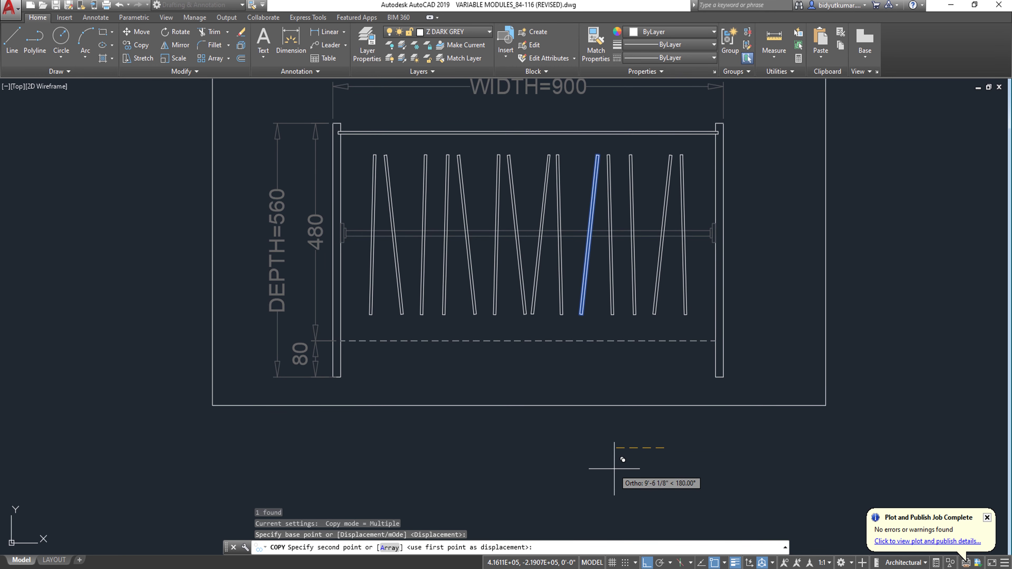
{"action": "left_click", "coordinate": [614, 468]}
{"action": "key", "text": "Escape"}
{"action": "key", "text": "Escape"}
Match the properties of all the plan's hangers to those of the hanging rod.
{"action": "scroll", "coordinate": [614, 420], "scroll_direction": "down", "scroll_amount": 7}
{"action": "scroll", "coordinate": [682, 431], "scroll_direction": "up", "scroll_amount": 5}
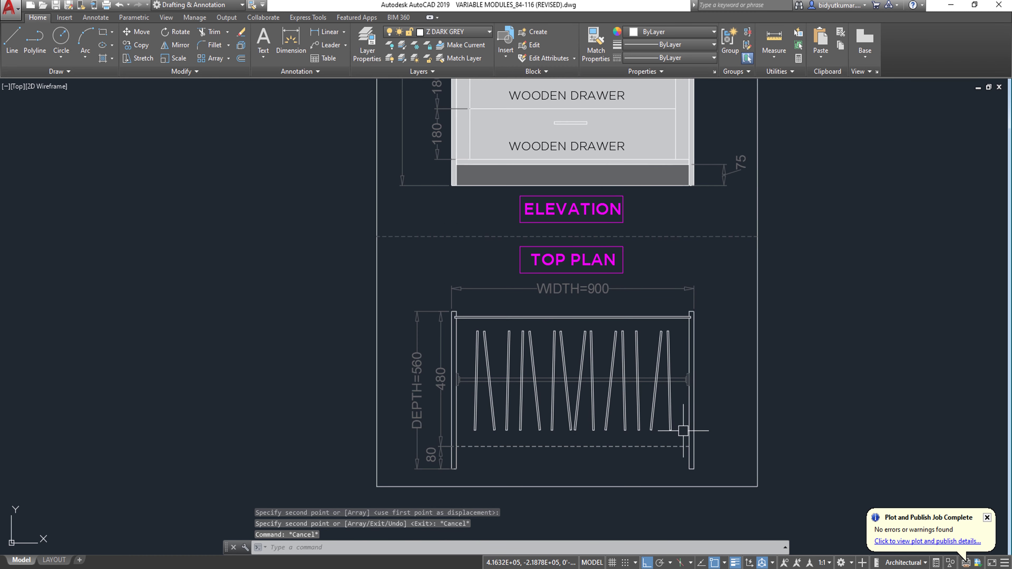
{"action": "key", "text": "Return"}
{"action": "left_click", "coordinate": [648, 375]}
{"action": "left_click", "coordinate": [682, 343]}
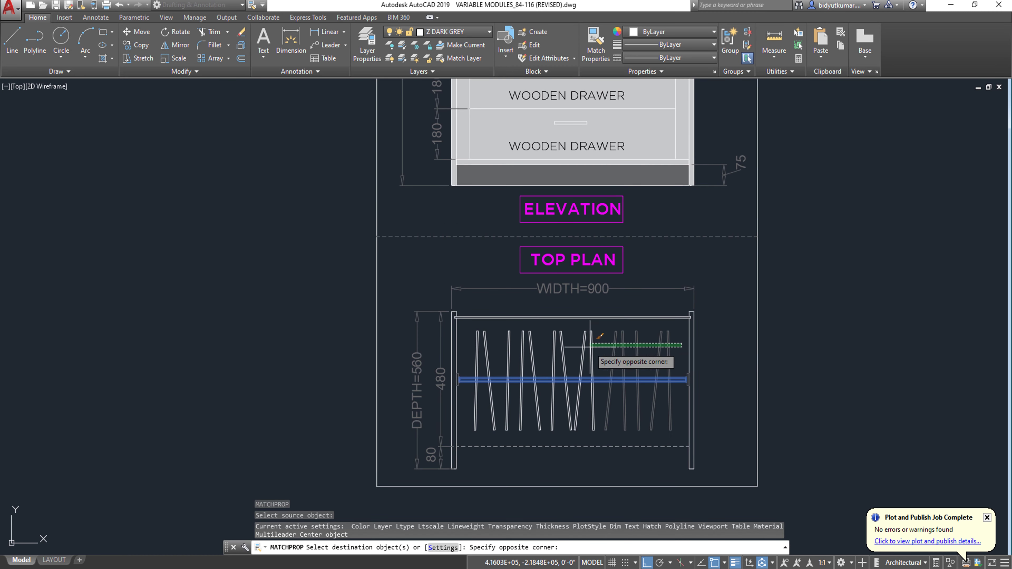
{"action": "left_click", "coordinate": [472, 361]}
{"action": "key", "text": "Escape"}
Stretch the outer frame's lower edge straight down to give more room below the top plan.
{"action": "scroll", "coordinate": [647, 419], "scroll_direction": "down", "scroll_amount": 3}
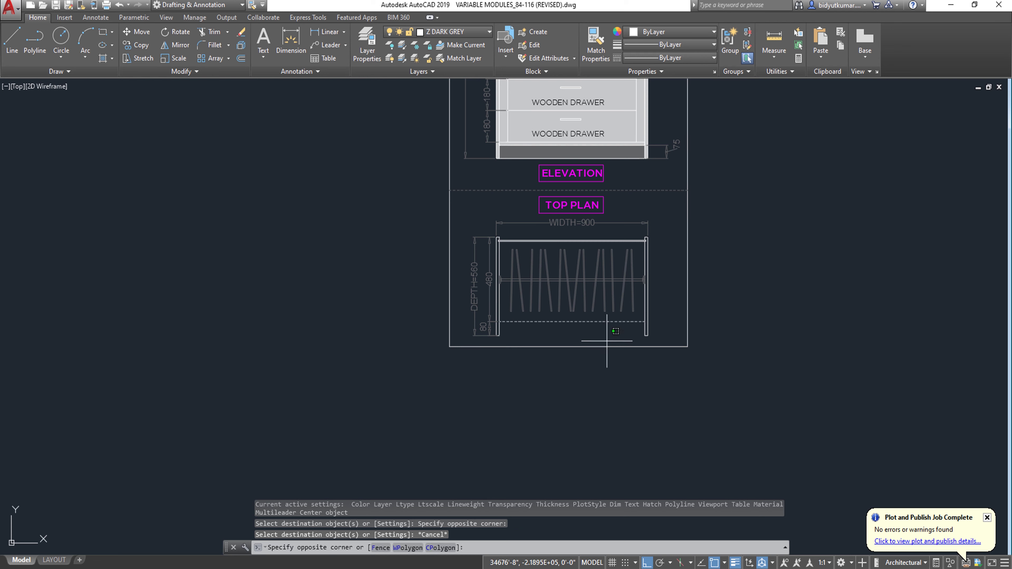
{"action": "left_click", "coordinate": [594, 352]}
{"action": "left_click", "coordinate": [566, 346]}
{"action": "left_click", "coordinate": [564, 374]}
{"action": "key", "text": "Escape"}
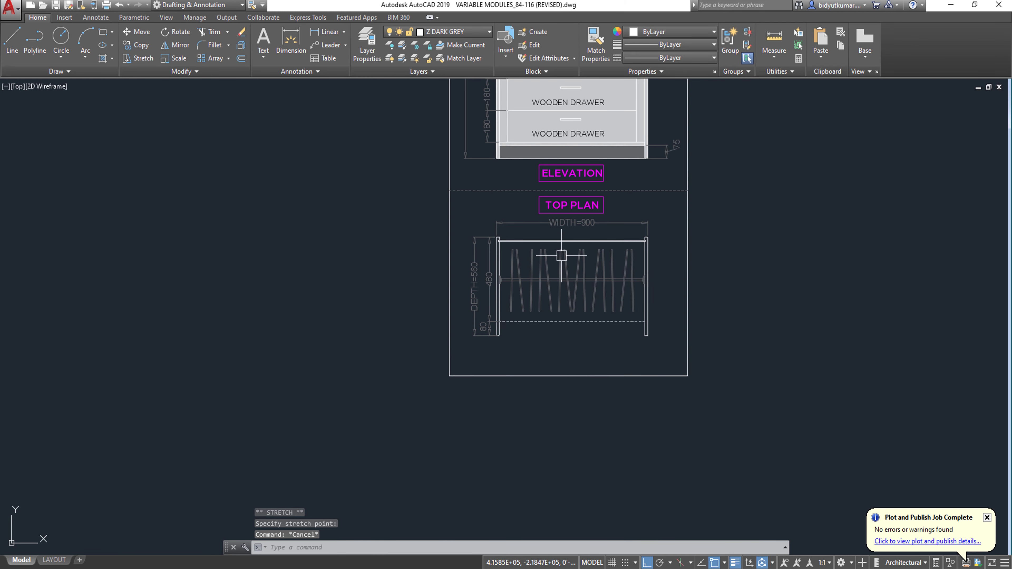
Draw a 450 x 20 rectangle as a door shutter, starting at the left side panel's lower outer corner and extending right and down.
{"action": "scroll", "coordinate": [561, 256], "scroll_direction": "up", "scroll_amount": 4}
{"action": "scroll", "coordinate": [417, 463], "scroll_direction": "up", "scroll_amount": 4}
{"action": "type", "text": "rec"}
{"action": "key", "text": "Return"}
{"action": "left_click", "coordinate": [333, 475]}
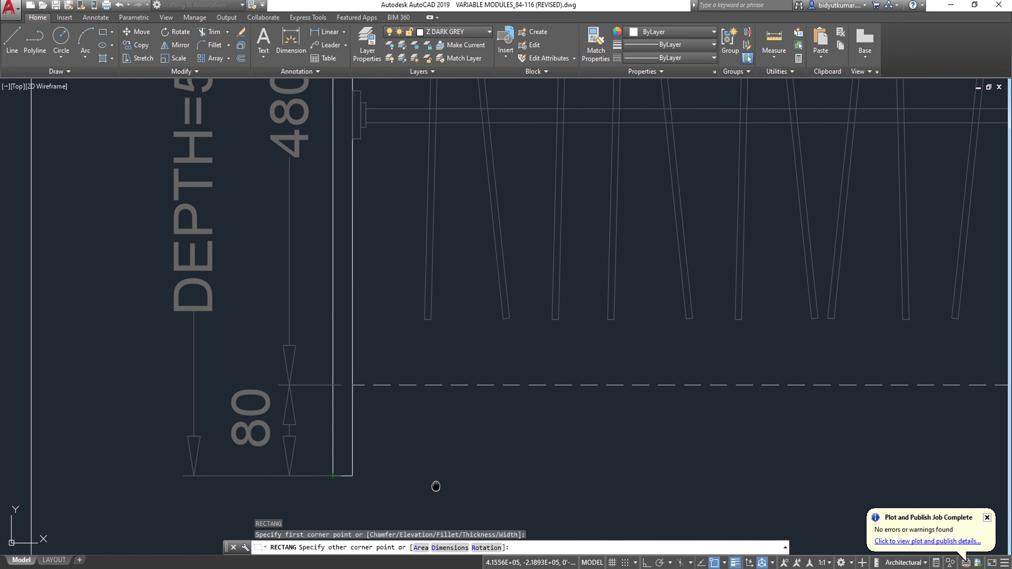
{"action": "middle_click_drag", "start_coordinate": [435, 486], "coordinate": [410, 352]}
{"action": "type", "text": "D"}
{"action": "key", "text": "Return"}
{"action": "type", "text": "450"}
{"action": "key", "text": "Return"}
{"action": "type", "text": "20"}
{"action": "key", "text": "Return"}
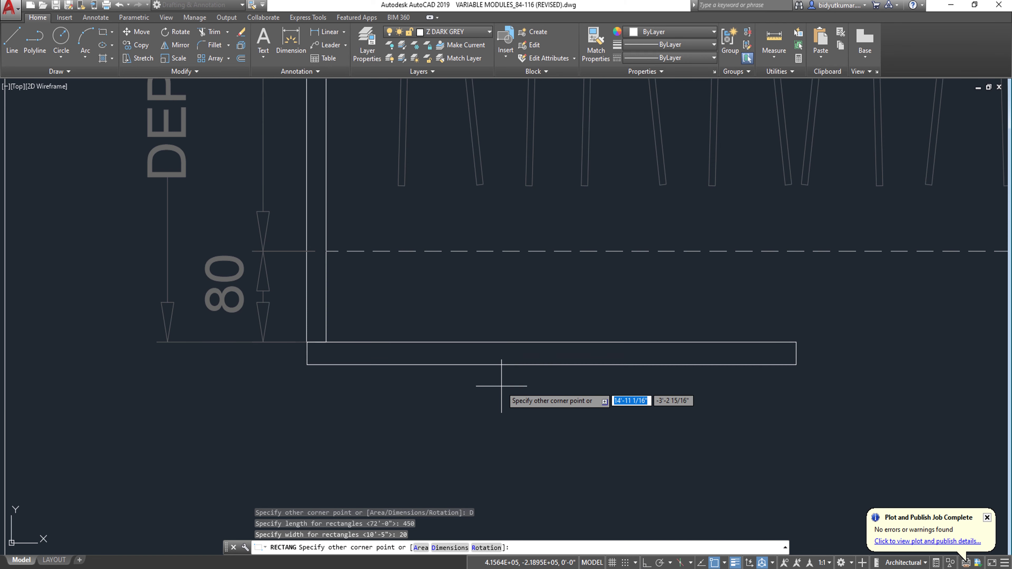
{"action": "left_click", "coordinate": [501, 386]}
Rotate the door rectangle clockwise about its upper-left corner at the left side panel so it stands slightly open.
{"action": "scroll", "coordinate": [501, 386], "scroll_direction": "down", "scroll_amount": 5}
{"action": "left_click", "coordinate": [534, 382]}
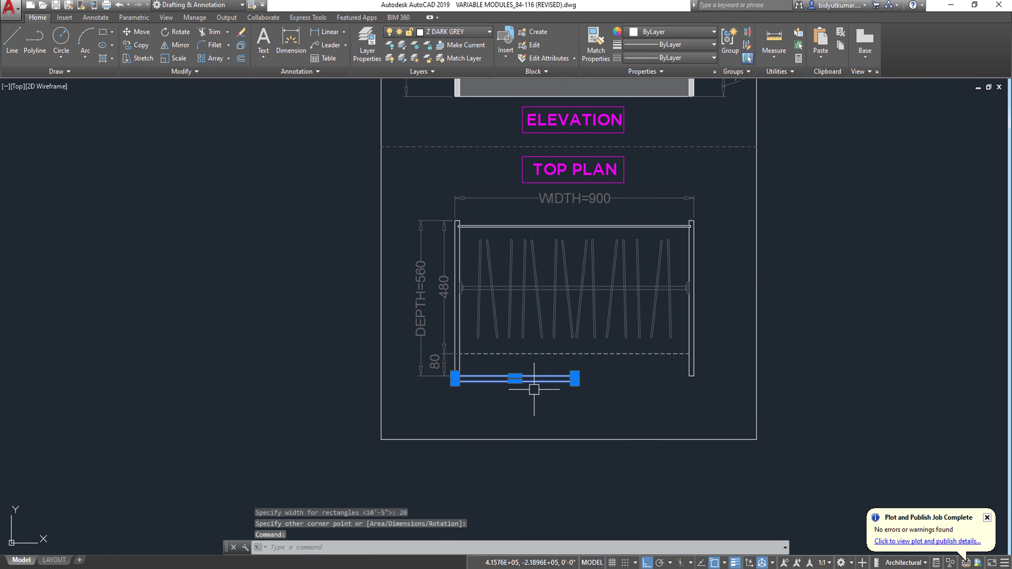
{"action": "type", "text": "RO"}
{"action": "key", "text": "Return"}
{"action": "scroll", "coordinate": [533, 389], "scroll_direction": "up", "scroll_amount": 4}
{"action": "left_click", "coordinate": [385, 371]}
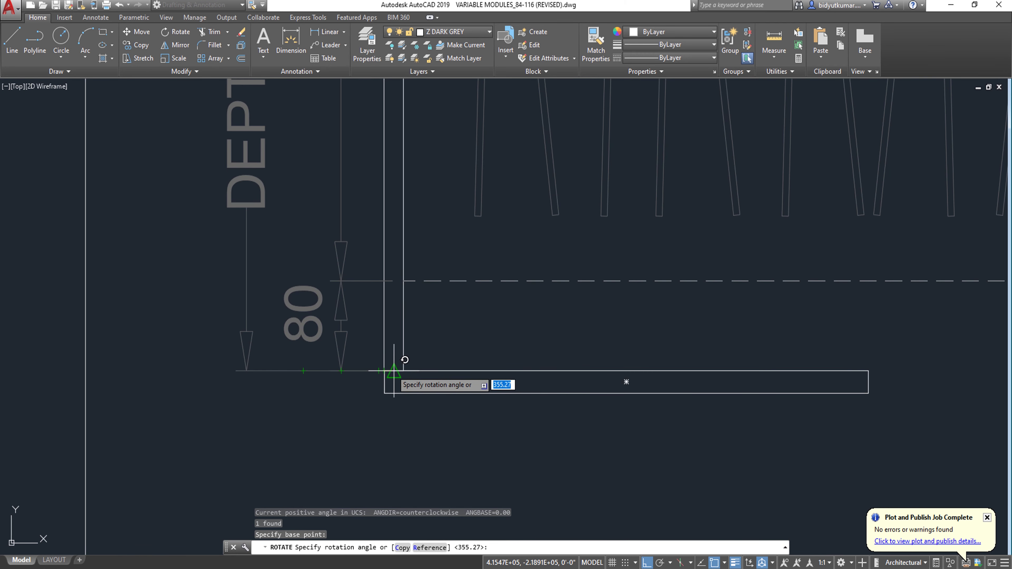
{"action": "left_click", "coordinate": [621, 428]}
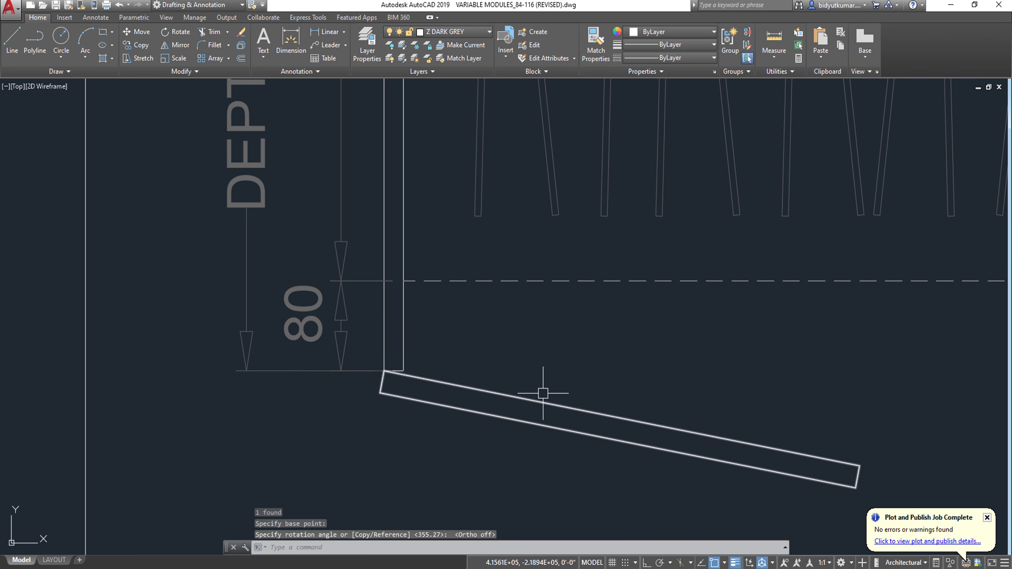
Set the colour of the rotated door rectangle to Red.
{"action": "scroll", "coordinate": [593, 402], "scroll_direction": "down", "scroll_amount": 5}
{"action": "left_click", "coordinate": [633, 418]}
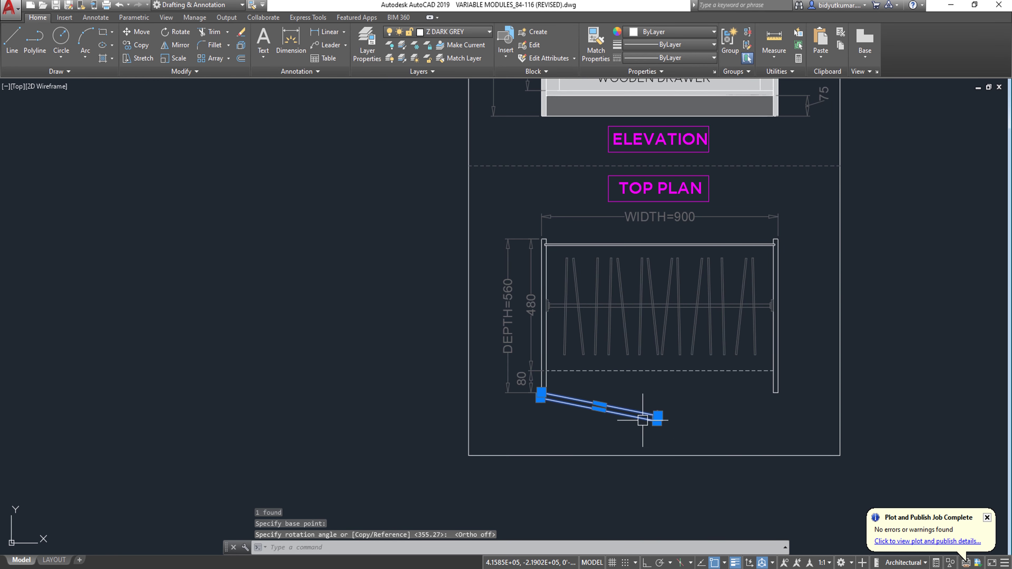
{"action": "left_click", "coordinate": [646, 31]}
{"action": "left_click", "coordinate": [637, 60]}
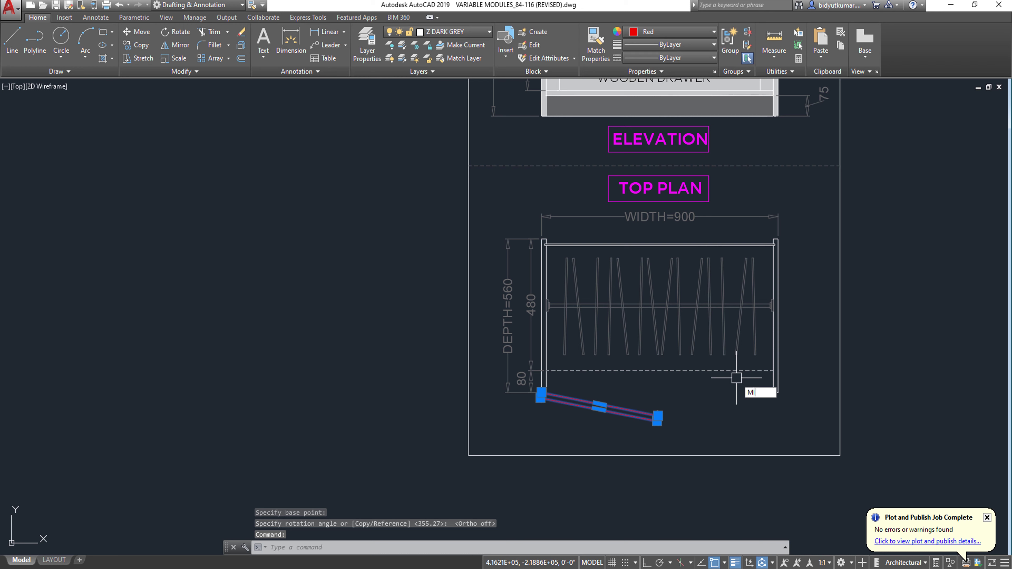
Mirror the red door about the plan's vertical centreline to create the right-hand door, keeping the source.
{"action": "type", "text": "MI"}
{"action": "key", "text": "Return"}
{"action": "left_click", "coordinate": [660, 245]}
{"action": "key", "text": "F8"}
{"action": "left_click", "coordinate": [660, 465]}
{"action": "key", "text": "Return"}
{"action": "scroll", "coordinate": [668, 316], "scroll_direction": "down", "scroll_amount": 3}
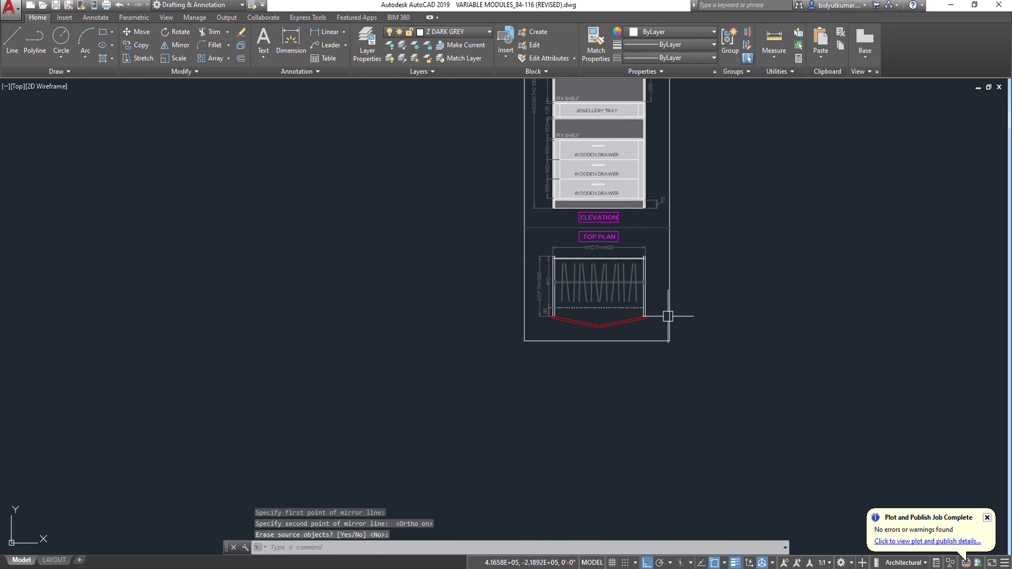
Erase the right-hand door and rotate the left door further open about its hinge corner at the side panel.
{"action": "scroll", "coordinate": [667, 316], "scroll_direction": "up", "scroll_amount": 4}
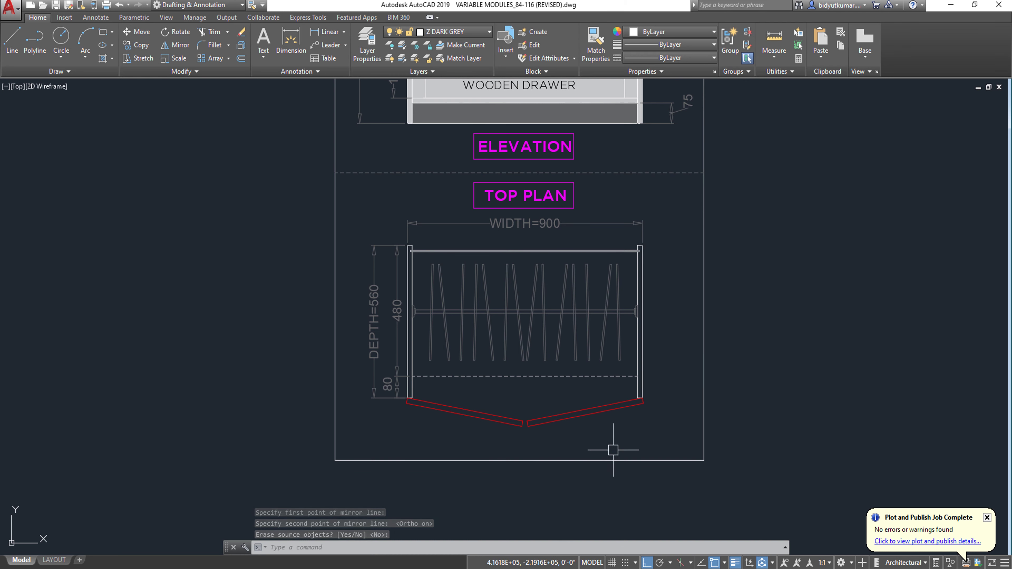
{"action": "scroll", "coordinate": [745, 336], "scroll_direction": "down", "scroll_amount": 2}
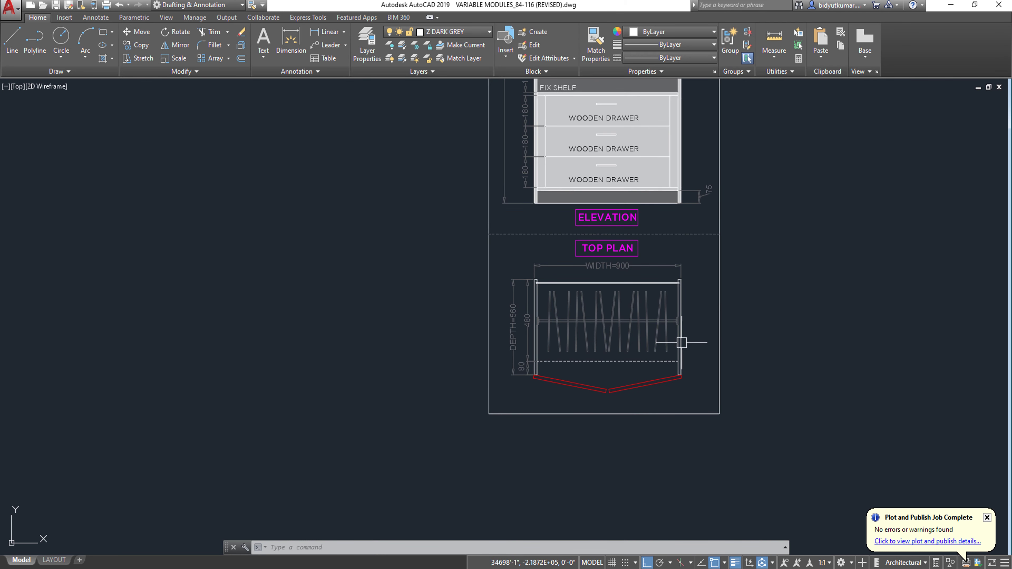
{"action": "left_click", "coordinate": [600, 388]}
{"action": "scroll", "coordinate": [544, 375], "scroll_direction": "up", "scroll_amount": 5}
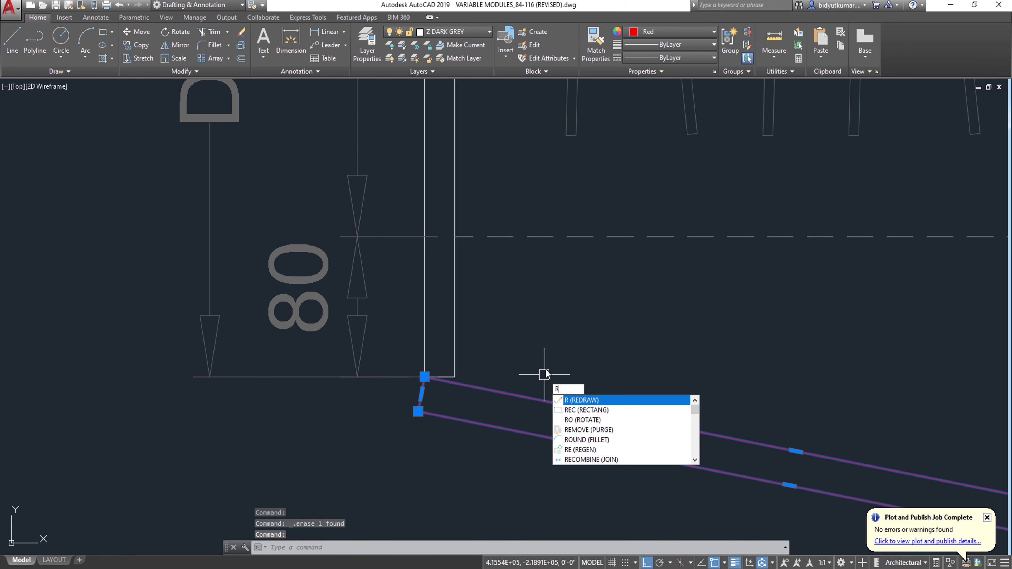
{"action": "type", "text": "O"}
{"action": "key", "text": "Return"}
{"action": "left_click", "coordinate": [424, 377]}
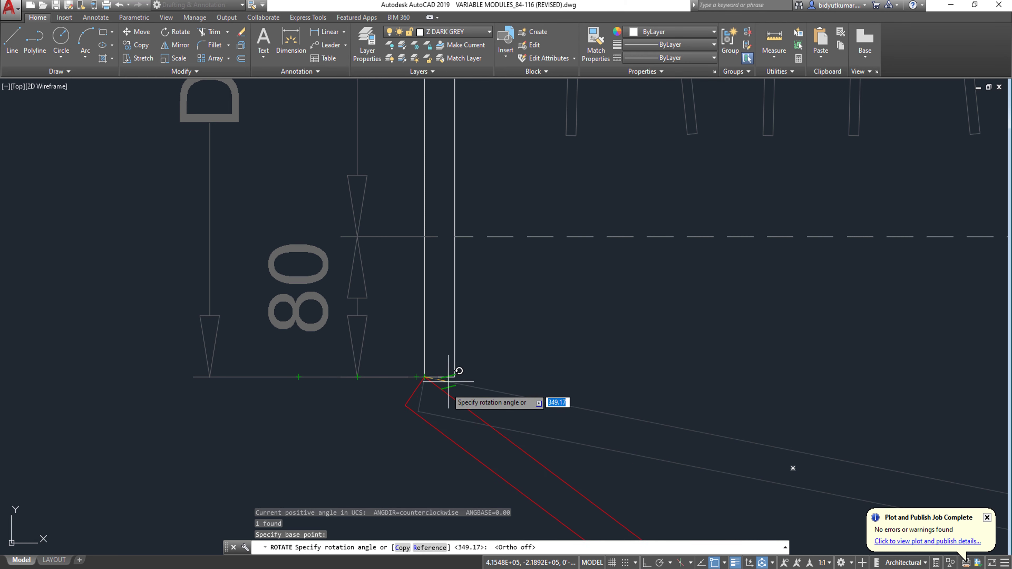
{"action": "left_click", "coordinate": [776, 414]}
Mirror the wider-opened left door about the back panel's midpoint along a vertical line, keeping the original.
{"action": "scroll", "coordinate": [778, 399], "scroll_direction": "down", "scroll_amount": 5}
{"action": "left_click", "coordinate": [594, 379]}
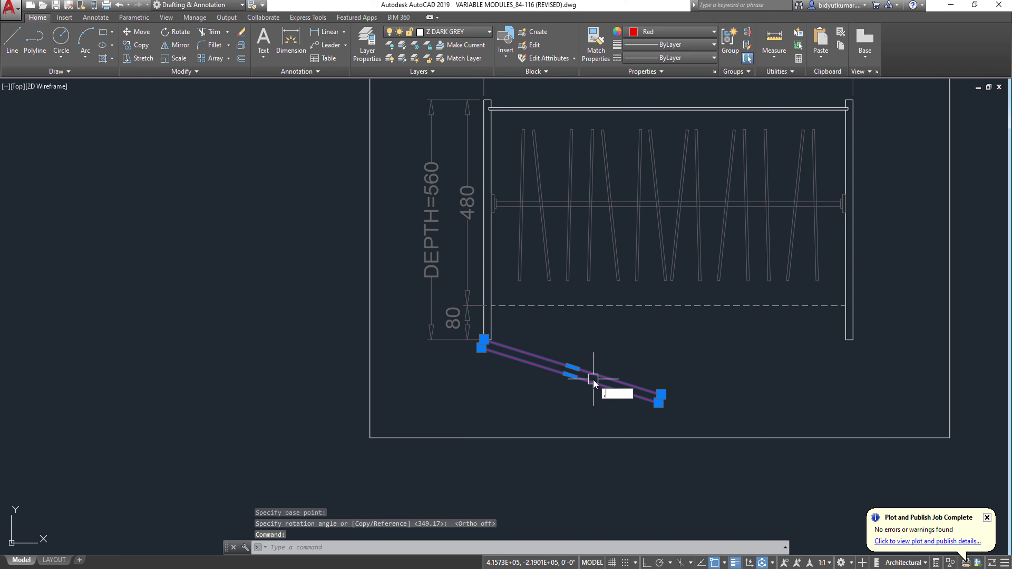
{"action": "key", "text": "Escape"}
{"action": "middle_click_drag", "start_coordinate": [692, 333], "coordinate": [685, 316]}
{"action": "left_click", "coordinate": [610, 389]}
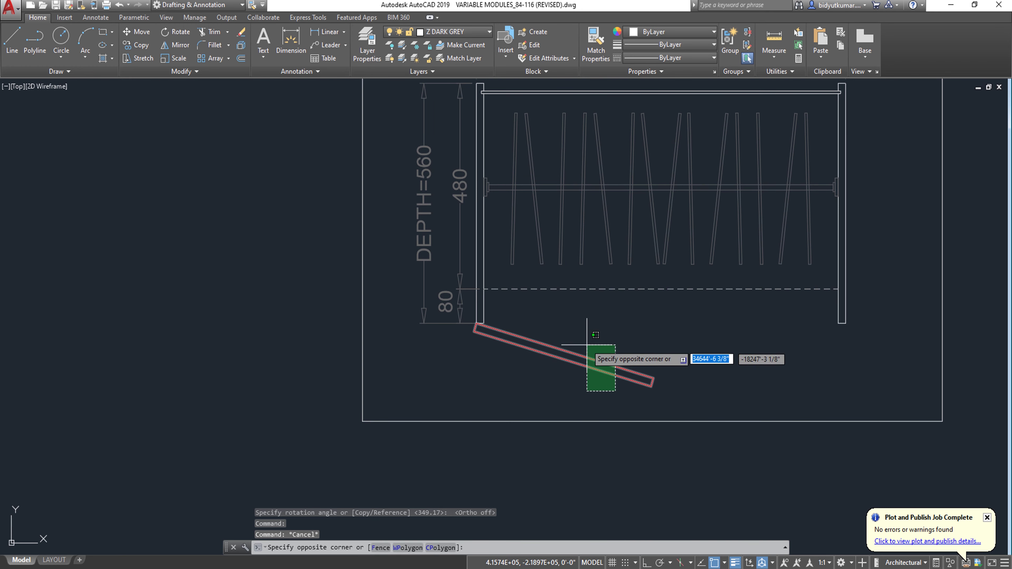
{"action": "left_click", "coordinate": [583, 346]}
{"action": "type", "text": "mi"}
{"action": "key", "text": "Return"}
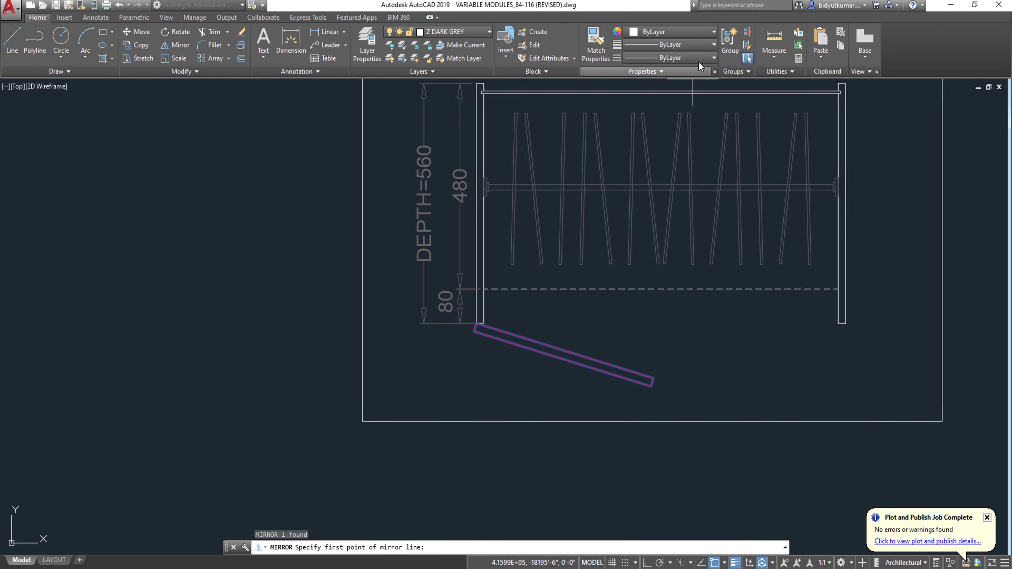
{"action": "left_click", "coordinate": [661, 93]}
{"action": "key", "text": "F8"}
{"action": "left_click", "coordinate": [723, 422]}
{"action": "key", "text": "Return"}
{"action": "scroll", "coordinate": [768, 418], "scroll_direction": "down", "scroll_amount": 3}
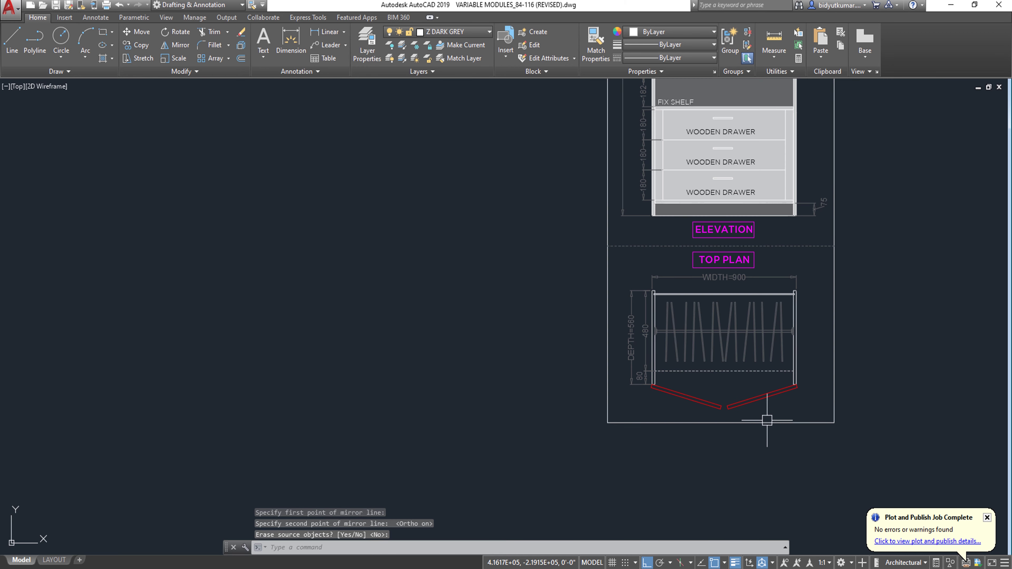
Set up a plot with the <Previous plot> page setup and a plot window spanning the outer frame's opposite corners.
{"action": "middle_click_drag", "start_coordinate": [768, 418], "coordinate": [624, 382]}
{"action": "scroll", "coordinate": [628, 355], "scroll_direction": "down", "scroll_amount": 4}
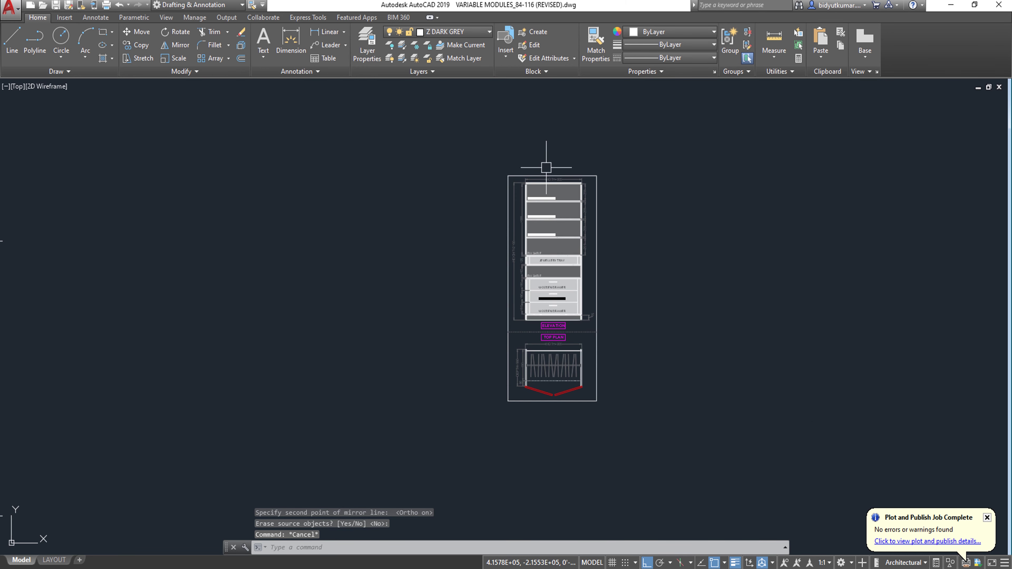
{"action": "scroll", "coordinate": [527, 251], "scroll_direction": "up", "scroll_amount": 2}
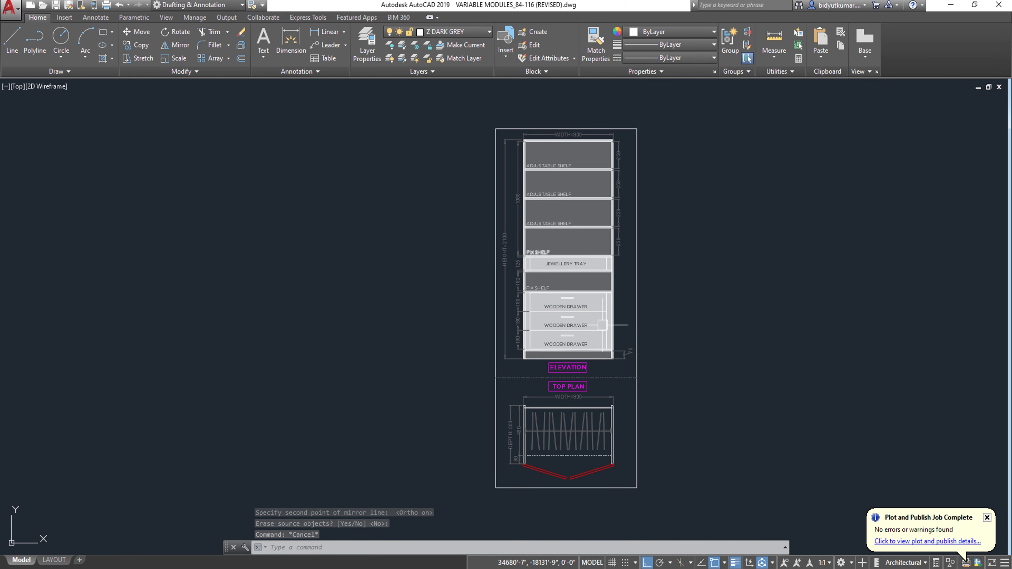
{"action": "key", "text": "ctrl+p"}
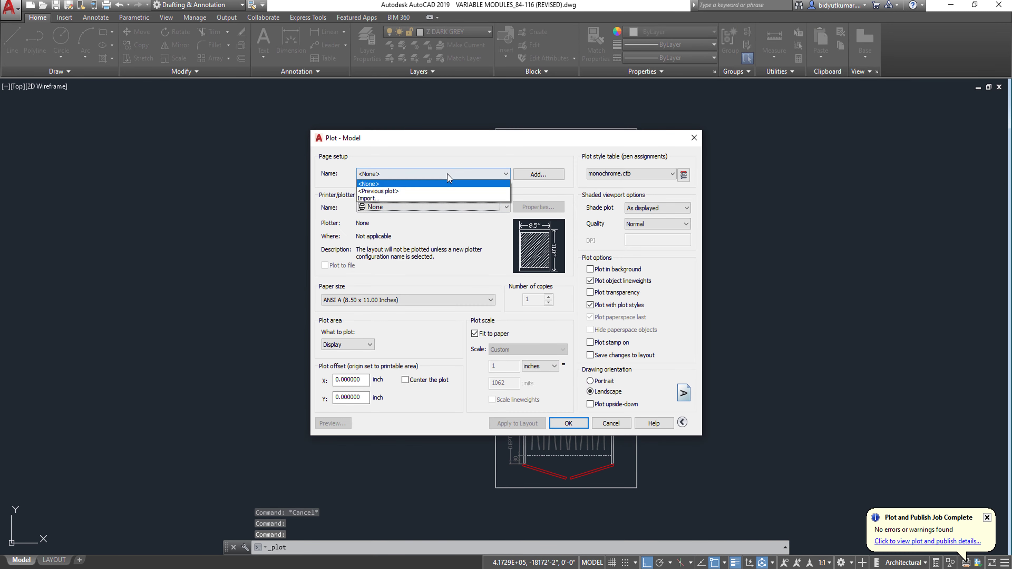
{"action": "left_click", "coordinate": [453, 191]}
{"action": "left_click", "coordinate": [411, 343]}
{"action": "left_click", "coordinate": [495, 129]}
{"action": "left_click", "coordinate": [637, 487]}
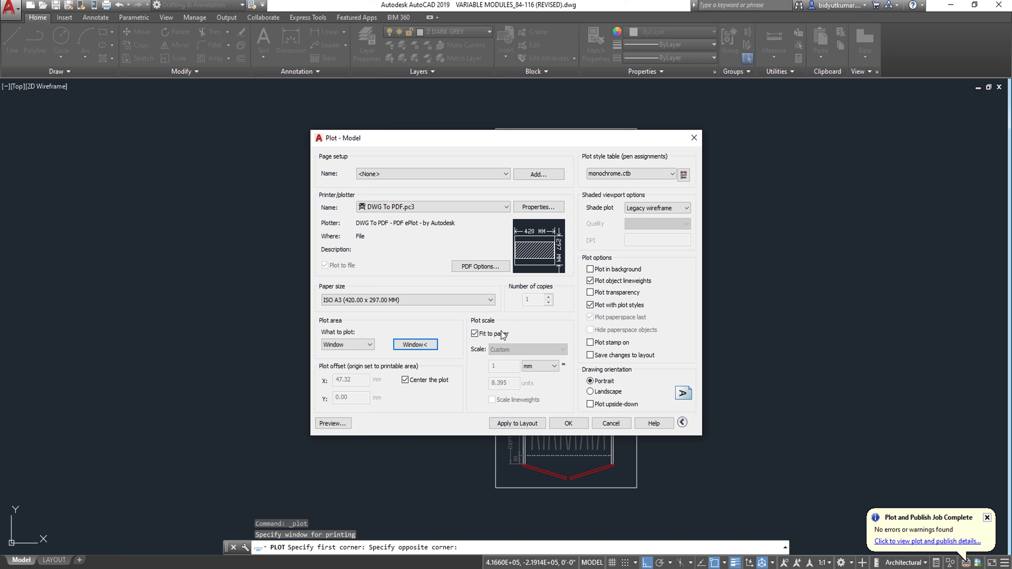
Plot the framed drawing to a PDF file named FINAL MODULE on the Desktop.
{"action": "left_click", "coordinate": [579, 423]}
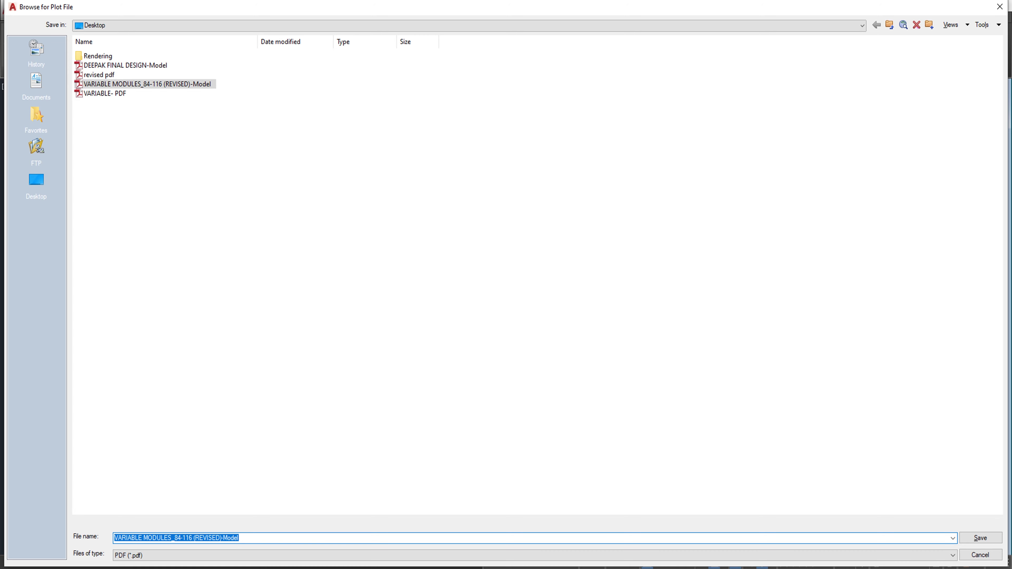
{"action": "type", "text": "FINAL MODULE"}
{"action": "key", "text": "Return"}
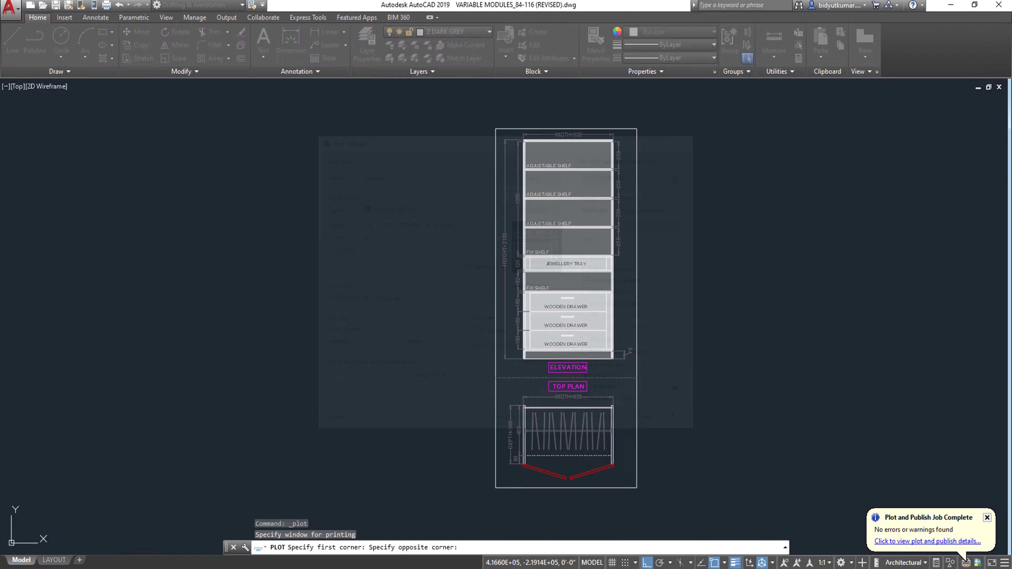